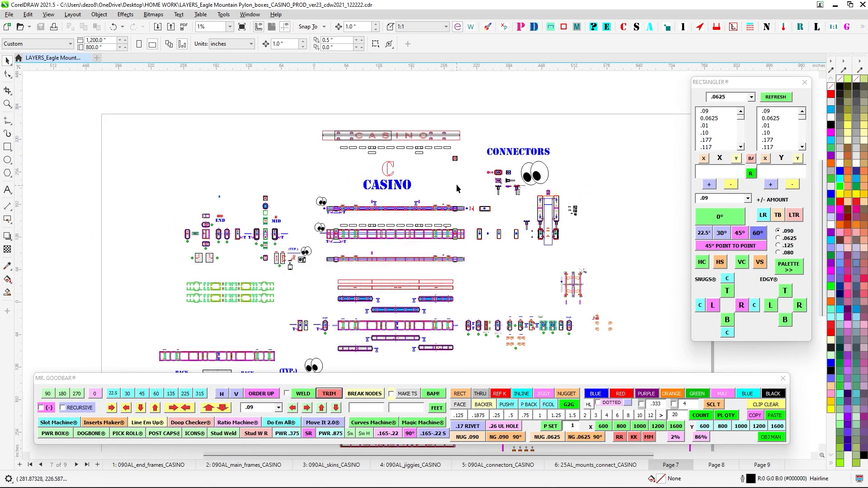
- Look over the pylon box layouts on Page 7, from the CASINO heading and long box views to the parts beneath
{"action": "scroll", "coordinate": [458, 182], "scroll_direction": "up", "scroll_amount": 3}
{"action": "left_click_drag", "start_coordinate": [457, 221], "coordinate": [497, 144]}
{"action": "scroll", "coordinate": [497, 145], "scroll_direction": "down", "scroll_amount": 1}
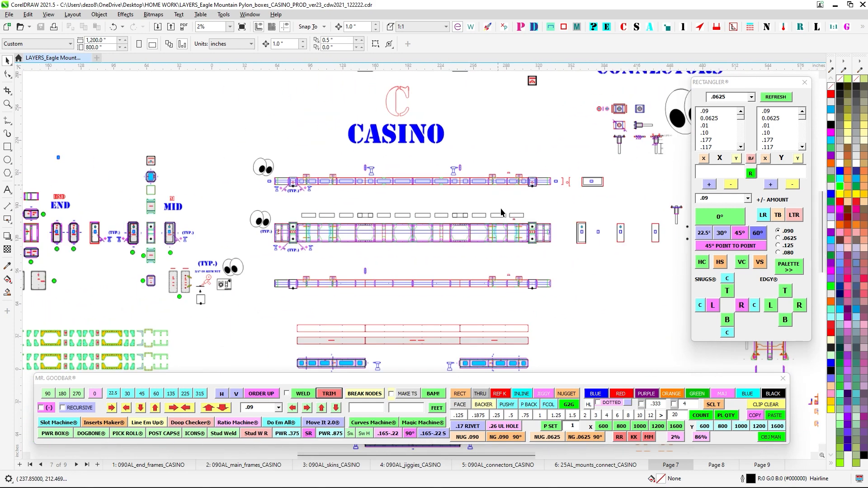
{"action": "left_click_drag", "start_coordinate": [434, 194], "coordinate": [521, 121]}
{"action": "left_click_drag", "start_coordinate": [539, 191], "coordinate": [494, 227]}
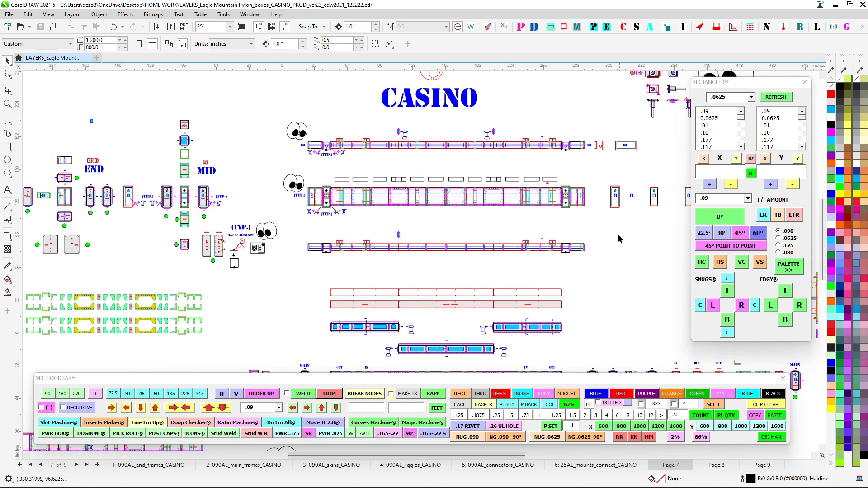
{"action": "left_click_drag", "start_coordinate": [618, 235], "coordinate": [557, 238]}
{"action": "scroll", "coordinate": [596, 267], "scroll_direction": "down", "scroll_amount": 1}
{"action": "left_click_drag", "start_coordinate": [597, 269], "coordinate": [609, 235]}
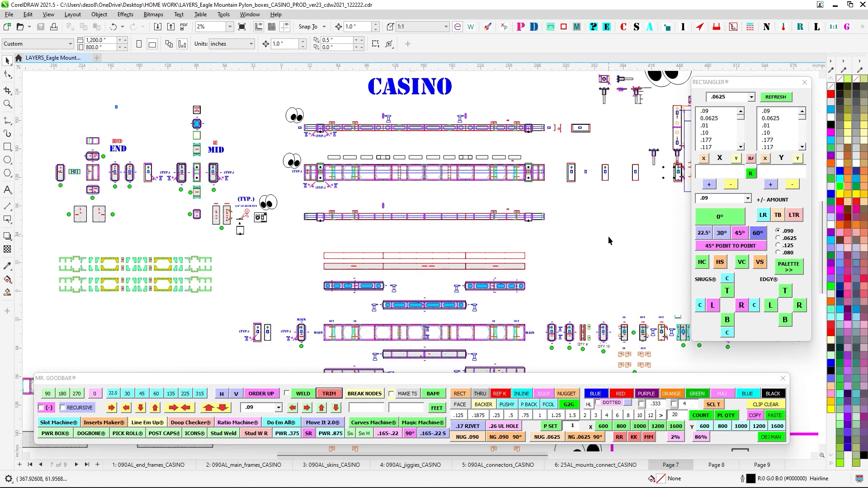
{"action": "mouse_move", "coordinate": [615, 272]}
{"action": "left_mouse_down"}
{"action": "mouse_move", "coordinate": [660, 271]}
{"action": "mouse_move", "coordinate": [620, 264]}
{"action": "mouse_move", "coordinate": [584, 205]}
{"action": "mouse_move", "coordinate": [501, 166]}
{"action": "mouse_move", "coordinate": [545, 172]}
{"action": "left_mouse_up"}
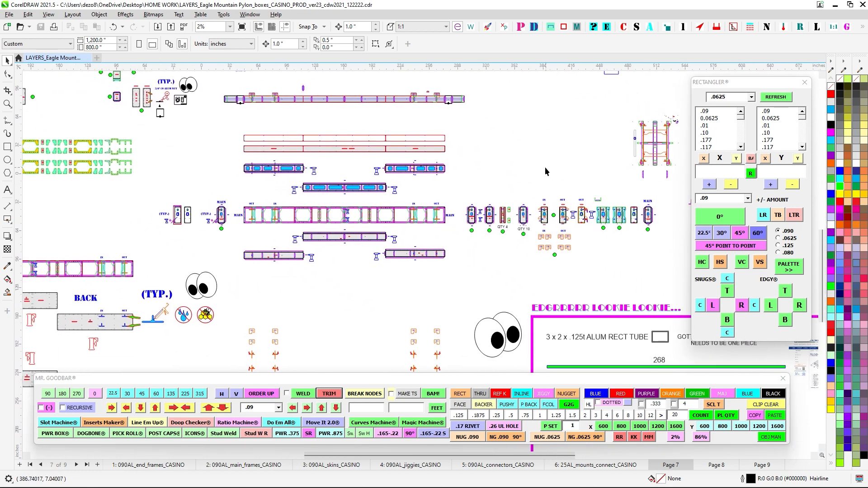
- Select the left upright column of the tall assembly beneath the CONNECTORS heading to inspect it, and clear the selection
{"action": "left_click_drag", "start_coordinate": [489, 168], "coordinate": [464, 253]}
{"action": "scroll", "coordinate": [550, 208], "scroll_direction": "up", "scroll_amount": 1}
{"action": "scroll", "coordinate": [549, 208], "scroll_direction": "down", "scroll_amount": 1}
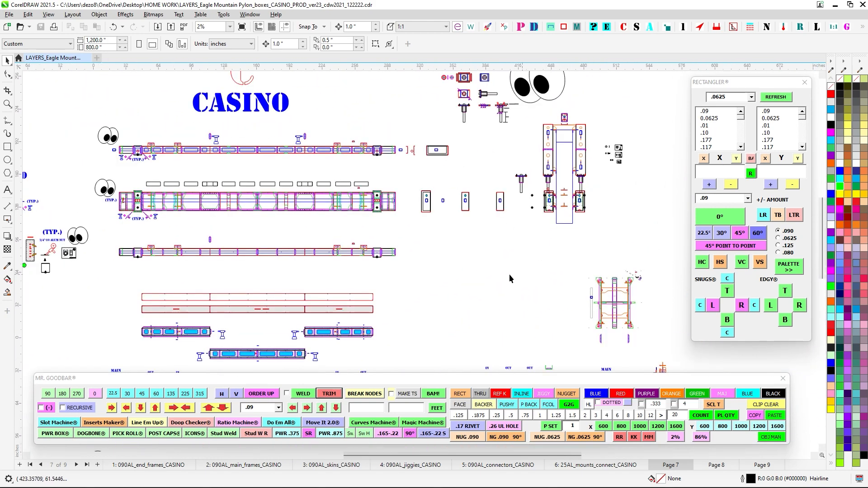
{"action": "left_click_drag", "start_coordinate": [509, 275], "coordinate": [528, 271]}
{"action": "scroll", "coordinate": [618, 156], "scroll_direction": "up", "scroll_amount": 2}
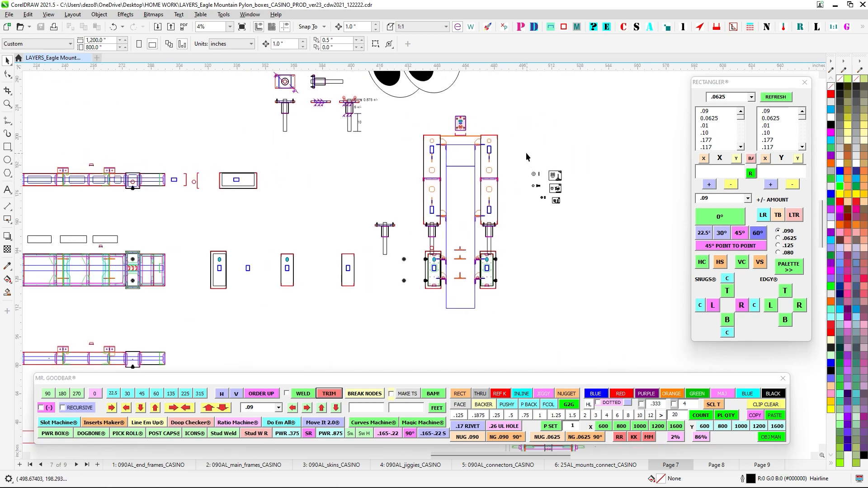
{"action": "left_click_drag", "start_coordinate": [456, 244], "coordinate": [457, 241]}
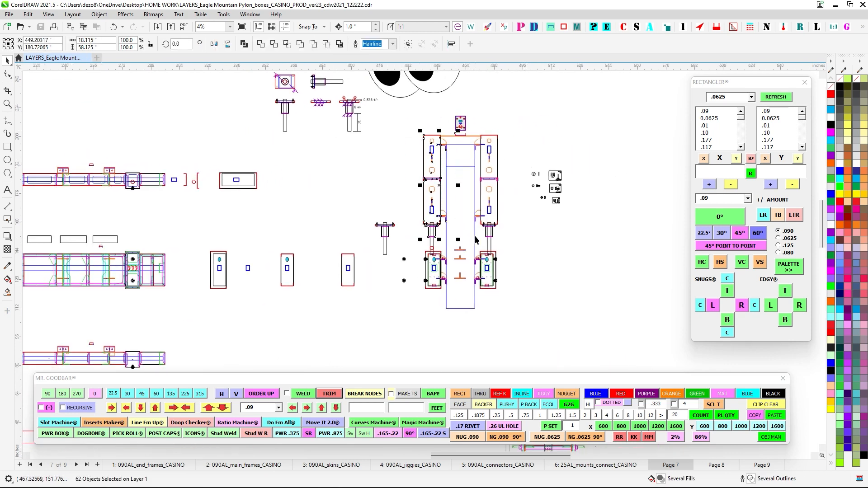
{"action": "scroll", "coordinate": [476, 239], "scroll_direction": "down", "scroll_amount": 2}
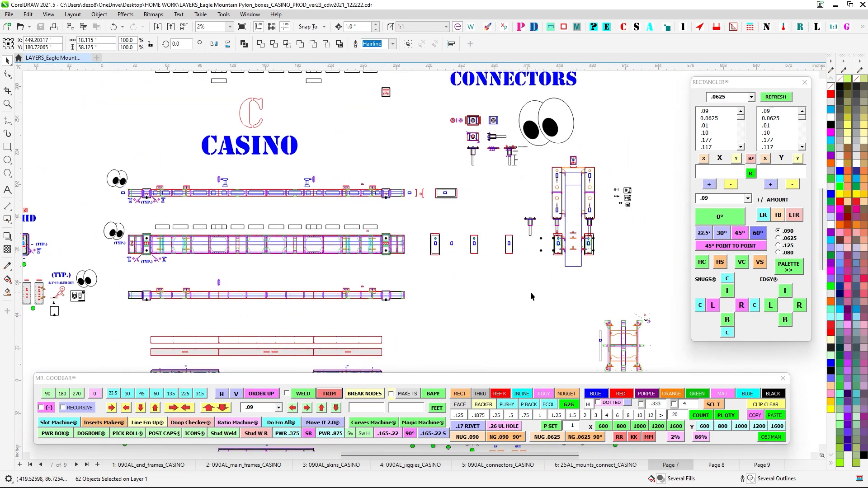
{"action": "left_click", "coordinate": [531, 292]}
- Select the right upright column and the small box sections at the foot of the tall assembly for inspection, and deselect them
{"action": "scroll", "coordinate": [604, 183], "scroll_direction": "up", "scroll_amount": 2}
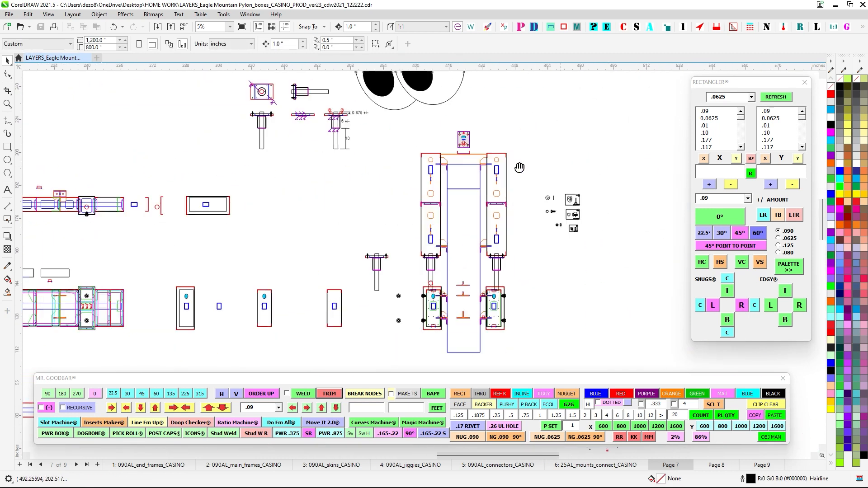
{"action": "left_click_drag", "start_coordinate": [519, 168], "coordinate": [518, 304]}
{"action": "scroll", "coordinate": [519, 304], "scroll_direction": "down", "scroll_amount": 2}
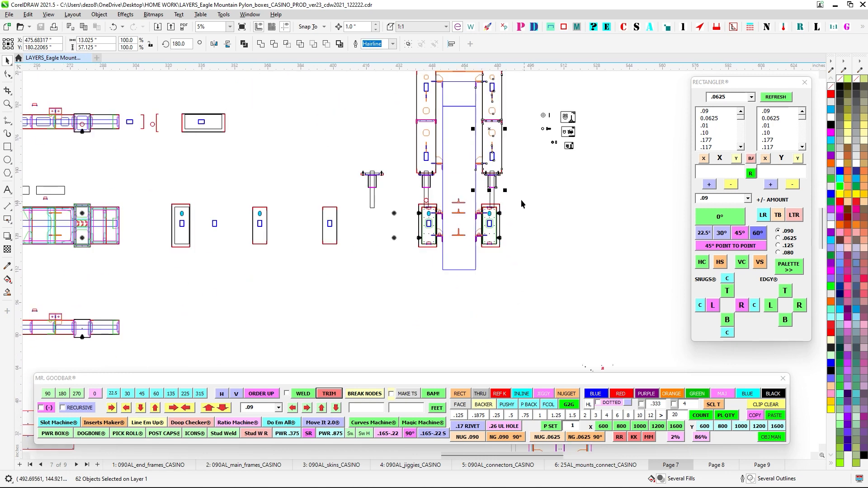
{"action": "left_click_drag", "start_coordinate": [520, 192], "coordinate": [473, 277]}
{"action": "left_click_drag", "start_coordinate": [406, 194], "coordinate": [459, 274]}
{"action": "scroll", "coordinate": [541, 184], "scroll_direction": "up", "scroll_amount": 1}
{"action": "left_click", "coordinate": [541, 187]}
{"action": "scroll", "coordinate": [541, 199], "scroll_direction": "down", "scroll_amount": 3}
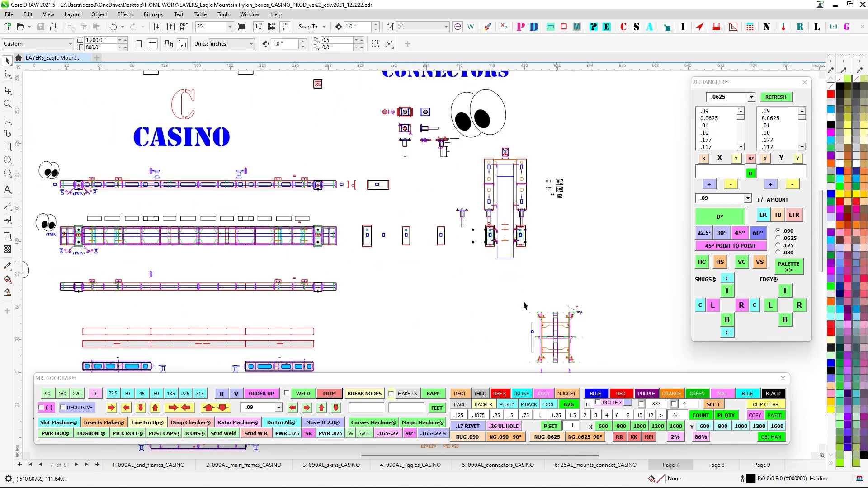
{"action": "scroll", "coordinate": [636, 287], "scroll_direction": "down", "scroll_amount": 1}
{"action": "scroll", "coordinate": [539, 286], "scroll_direction": "up", "scroll_amount": 2}
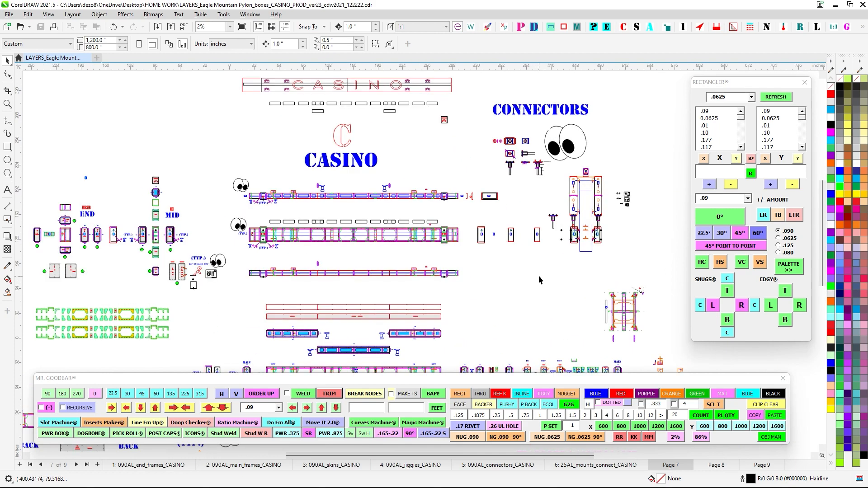
- Compare the tall assembly's lower-left box section and right upright column with the long CASINO views by selecting them in turn
{"action": "left_click_drag", "start_coordinate": [525, 271], "coordinate": [544, 308]}
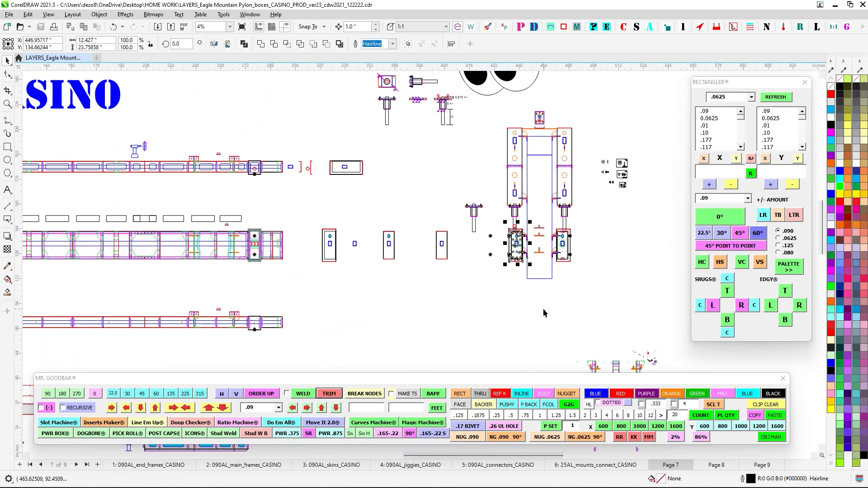
{"action": "scroll", "coordinate": [543, 309], "scroll_direction": "down", "scroll_amount": 1}
{"action": "left_click_drag", "start_coordinate": [493, 335], "coordinate": [584, 325]}
{"action": "left_click_drag", "start_coordinate": [115, 225], "coordinate": [440, 277]}
{"action": "left_click_drag", "start_coordinate": [541, 212], "coordinate": [330, 229]}
{"action": "scroll", "coordinate": [384, 174], "scroll_direction": "up", "scroll_amount": 1}
{"action": "left_click_drag", "start_coordinate": [383, 168], "coordinate": [426, 291]}
{"action": "left_click_drag", "start_coordinate": [447, 147], "coordinate": [477, 272]}
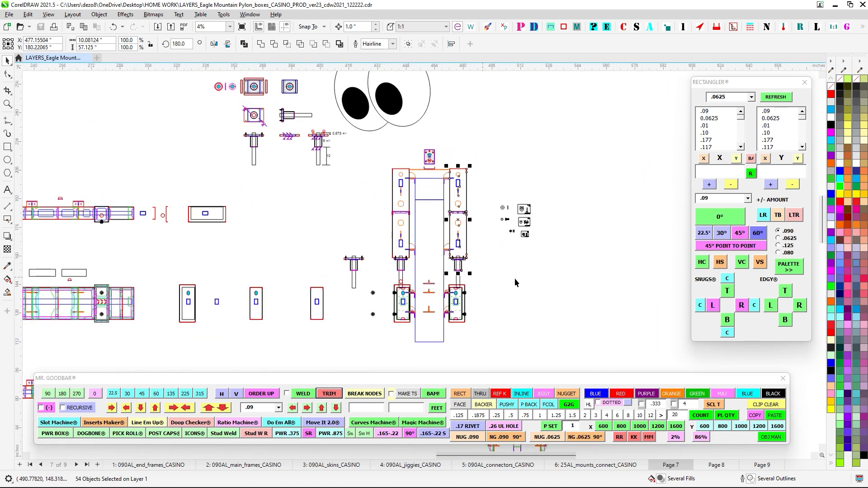
{"action": "scroll", "coordinate": [550, 312], "scroll_direction": "down", "scroll_amount": 1}
{"action": "left_click_drag", "start_coordinate": [550, 313], "coordinate": [620, 305]}
{"action": "left_click_drag", "start_coordinate": [469, 247], "coordinate": [521, 243]}
{"action": "left_click_drag", "start_coordinate": [546, 339], "coordinate": [568, 300]}
{"action": "scroll", "coordinate": [569, 300], "scroll_direction": "down", "scroll_amount": 1}
{"action": "left_click_drag", "start_coordinate": [521, 339], "coordinate": [527, 304]}
{"action": "left_click", "coordinate": [535, 309]}
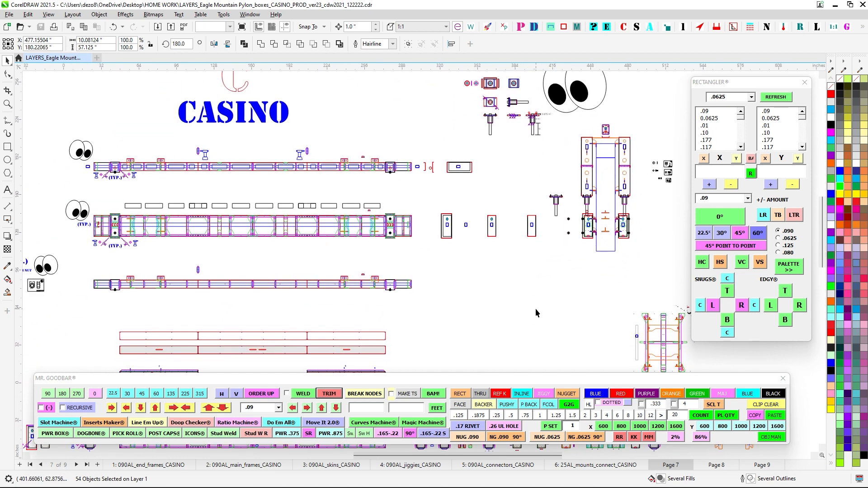
- Examine the three long CASINO box views on Page 7 together with the adjoining MID details and the parts beneath them
{"action": "scroll", "coordinate": [590, 238], "scroll_direction": "up", "scroll_amount": 5}
{"action": "scroll", "coordinate": [590, 241], "scroll_direction": "down", "scroll_amount": 4}
{"action": "left_click_drag", "start_coordinate": [450, 330], "coordinate": [583, 280]}
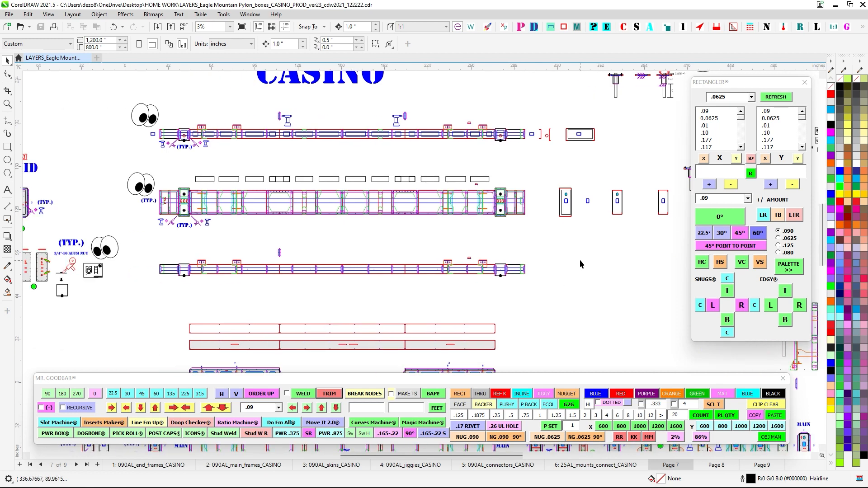
{"action": "scroll", "coordinate": [539, 229], "scroll_direction": "up", "scroll_amount": 2}
{"action": "left_click_drag", "start_coordinate": [537, 228], "coordinate": [563, 238]}
{"action": "scroll", "coordinate": [580, 245], "scroll_direction": "down", "scroll_amount": 2}
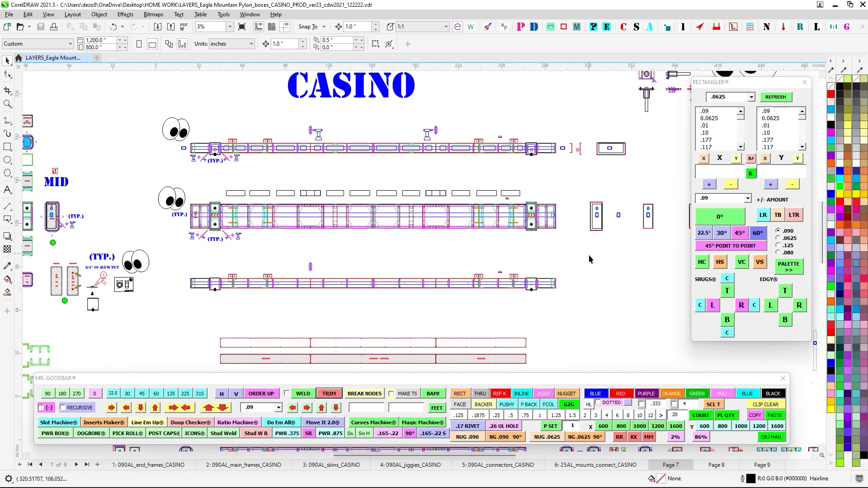
{"action": "scroll", "coordinate": [574, 230], "scroll_direction": "up", "scroll_amount": 1}
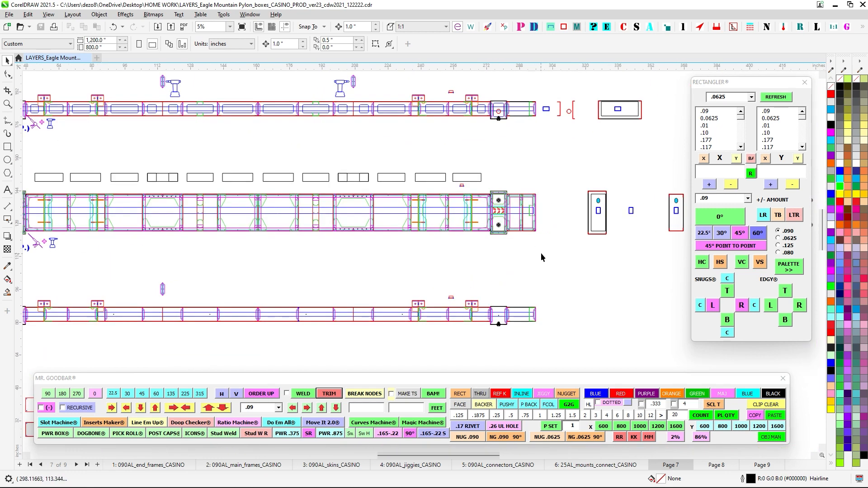
{"action": "scroll", "coordinate": [546, 259], "scroll_direction": "down", "scroll_amount": 1}
{"action": "left_click_drag", "start_coordinate": [417, 265], "coordinate": [475, 257]}
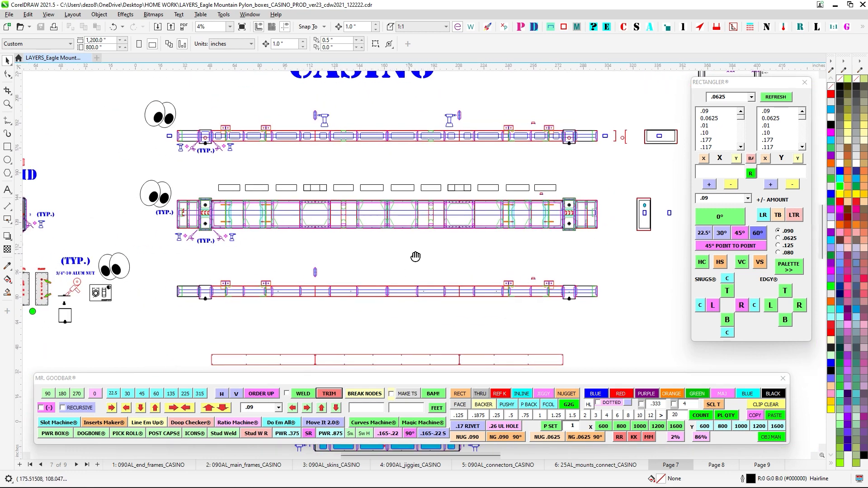
{"action": "left_click_drag", "start_coordinate": [414, 253], "coordinate": [436, 266]}
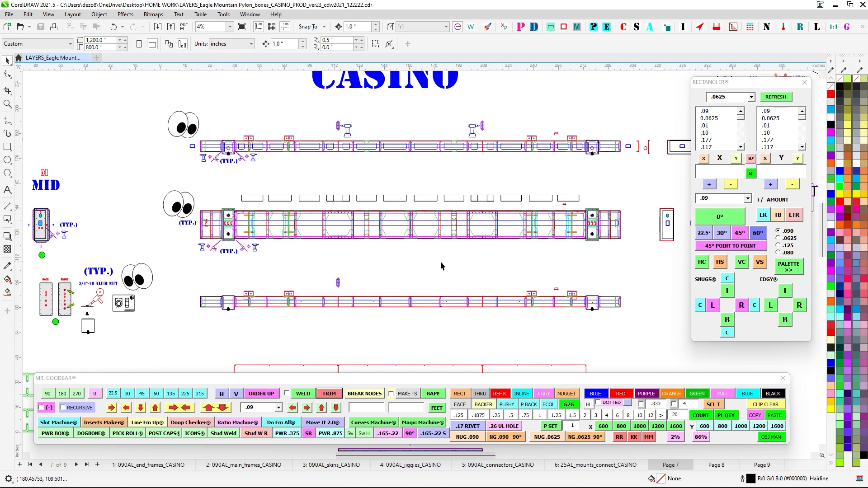
{"action": "left_click_drag", "start_coordinate": [427, 271], "coordinate": [373, 271]}
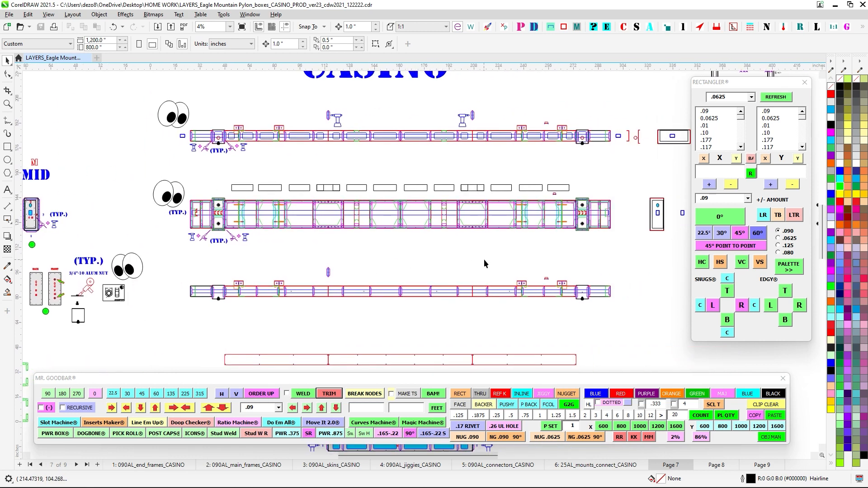
{"action": "left_click_drag", "start_coordinate": [429, 270], "coordinate": [440, 272]}
{"action": "scroll", "coordinate": [441, 273], "scroll_direction": "down", "scroll_amount": 2}
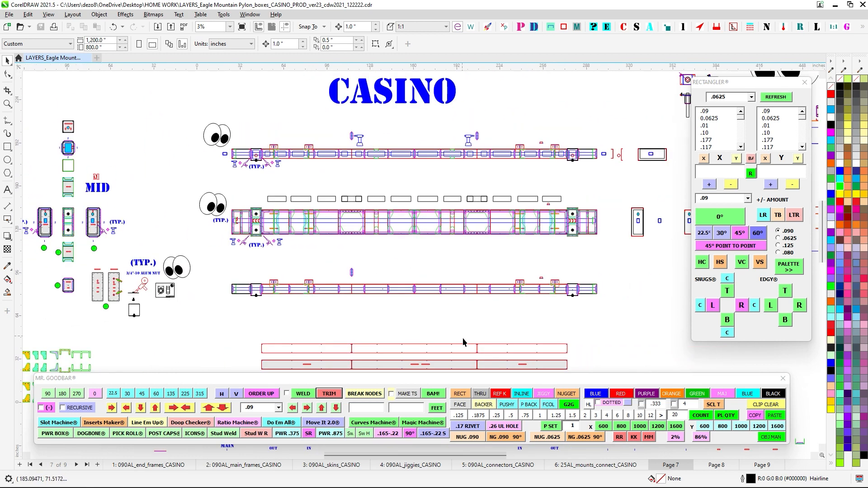
{"action": "left_click_drag", "start_coordinate": [553, 313], "coordinate": [545, 257]}
{"action": "left_click_drag", "start_coordinate": [570, 297], "coordinate": [562, 246]}
{"action": "left_click_drag", "start_coordinate": [391, 136], "coordinate": [444, 287]}
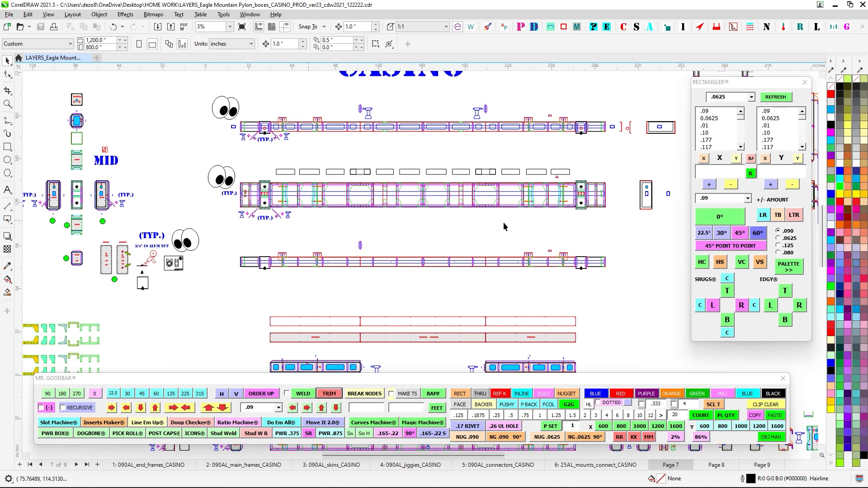
{"action": "scroll", "coordinate": [501, 224], "scroll_direction": "down", "scroll_amount": 2}
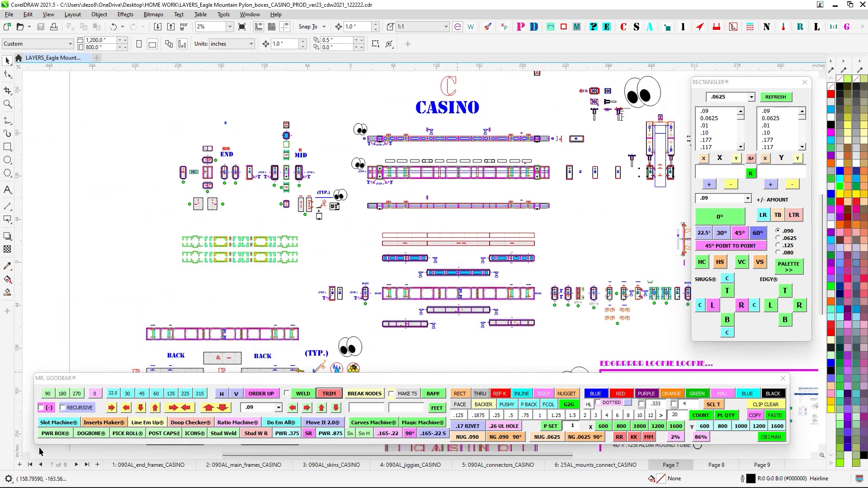
- Open the 090AL_end_frames_CASINO page and view its ENDS frame parts up close
{"action": "left_click", "coordinate": [145, 465]}
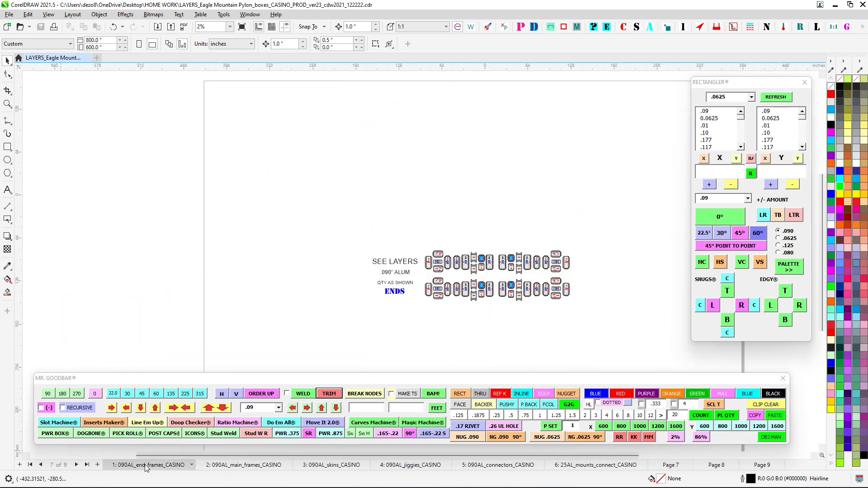
{"action": "scroll", "coordinate": [498, 228], "scroll_direction": "up", "scroll_amount": 4}
{"action": "left_click_drag", "start_coordinate": [482, 232], "coordinate": [401, 159]}
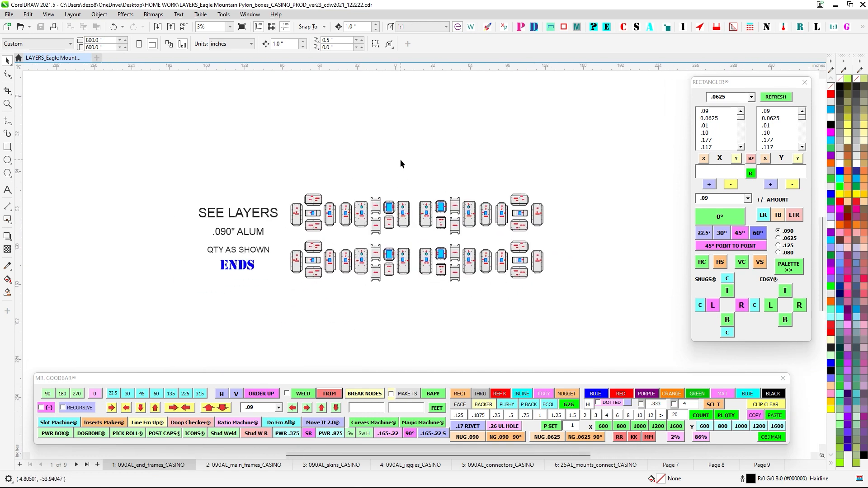
{"action": "scroll", "coordinate": [333, 160], "scroll_direction": "up", "scroll_amount": 3}
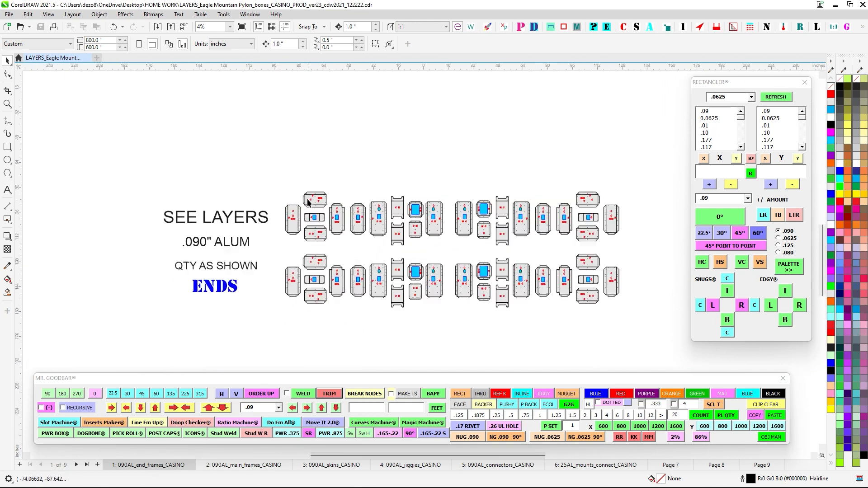
- Select the left and right sets of end frames in the upper row one after the other to inspect the grouping
{"action": "left_click_drag", "start_coordinate": [291, 234], "coordinate": [340, 252]}
{"action": "left_click", "coordinate": [340, 190]}
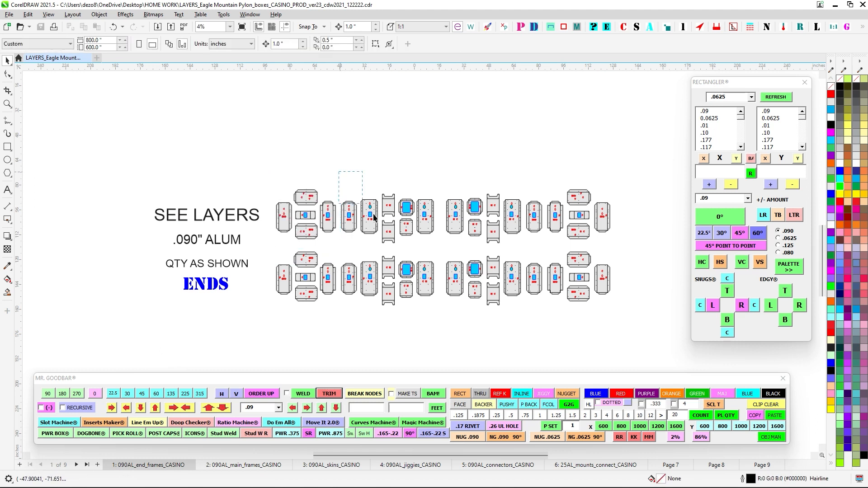
{"action": "left_click_drag", "start_coordinate": [374, 218], "coordinate": [439, 250]}
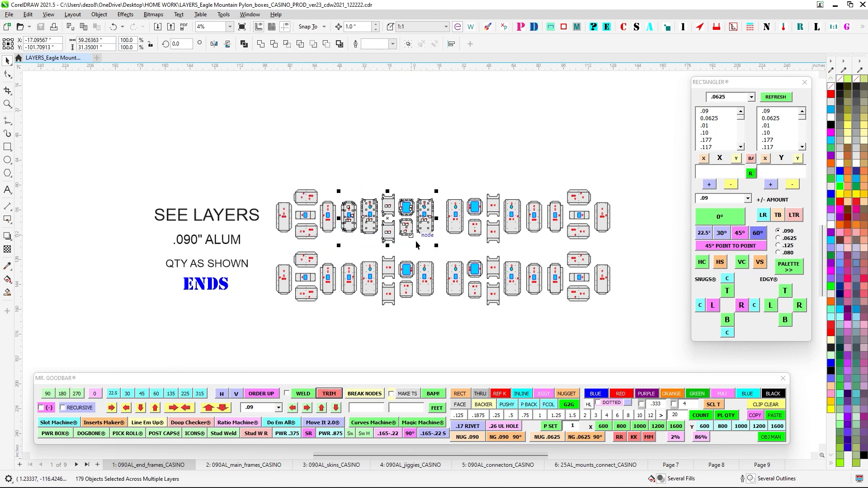
{"action": "left_click_drag", "start_coordinate": [265, 163], "coordinate": [440, 253]}
{"action": "left_click_drag", "start_coordinate": [449, 146], "coordinate": [657, 265]}
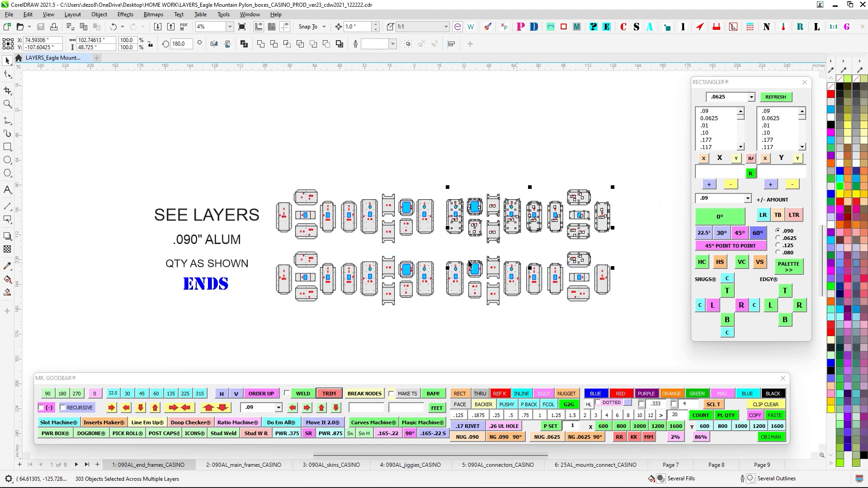
{"action": "left_click_drag", "start_coordinate": [334, 345], "coordinate": [346, 305]}
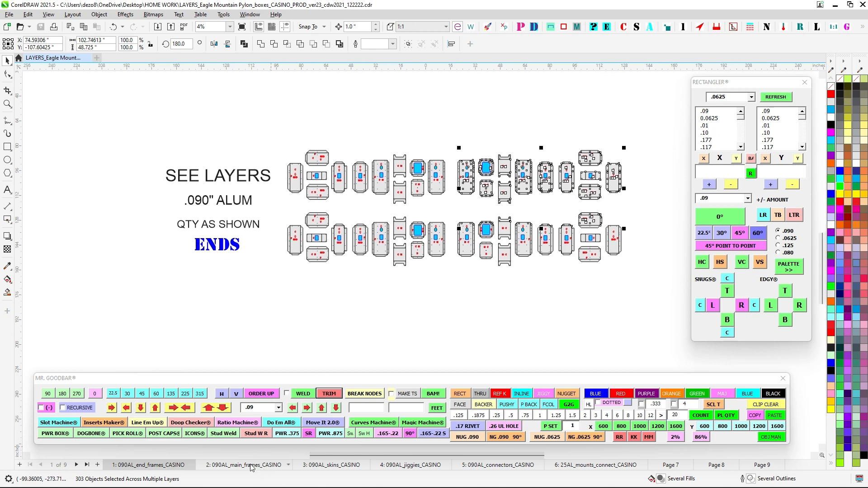
- Open the 090AL_main_frames_CASINO page and review the MAINS frames, including the parts marked QTY 20 and QTY 8
{"action": "left_click", "coordinate": [244, 465]}
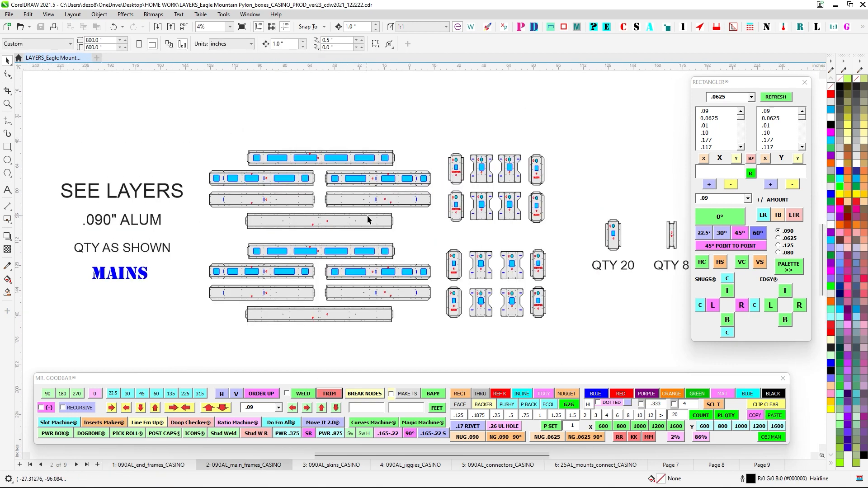
{"action": "left_click_drag", "start_coordinate": [615, 140], "coordinate": [463, 128]}
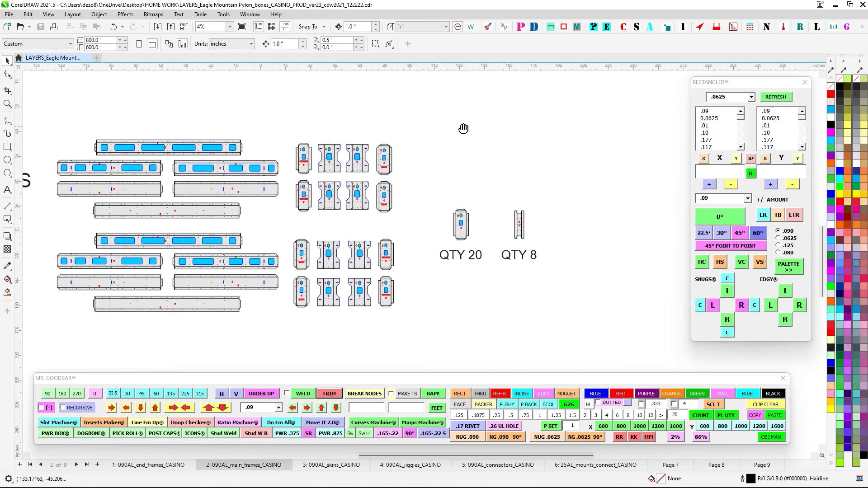
{"action": "scroll", "coordinate": [448, 226], "scroll_direction": "up", "scroll_amount": 2}
{"action": "scroll", "coordinate": [593, 205], "scroll_direction": "down", "scroll_amount": 2}
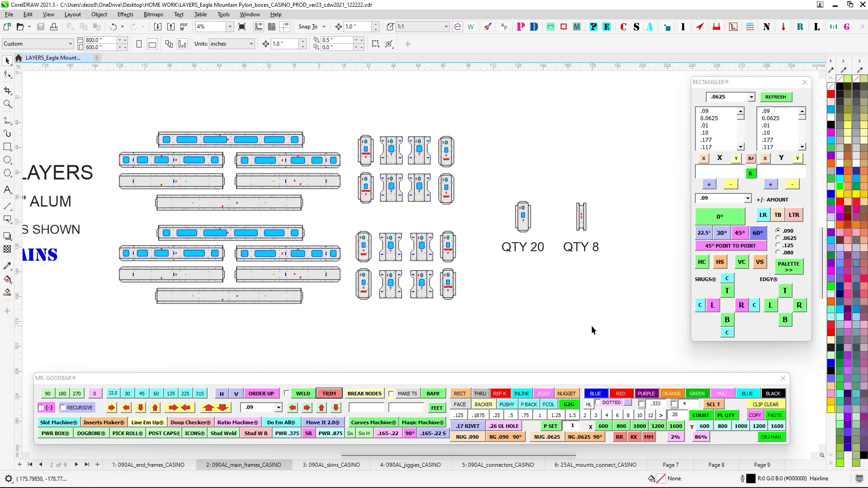
- Open the 090AL_skins_CASINO page to view the skin parts
{"action": "left_click", "coordinate": [333, 466]}
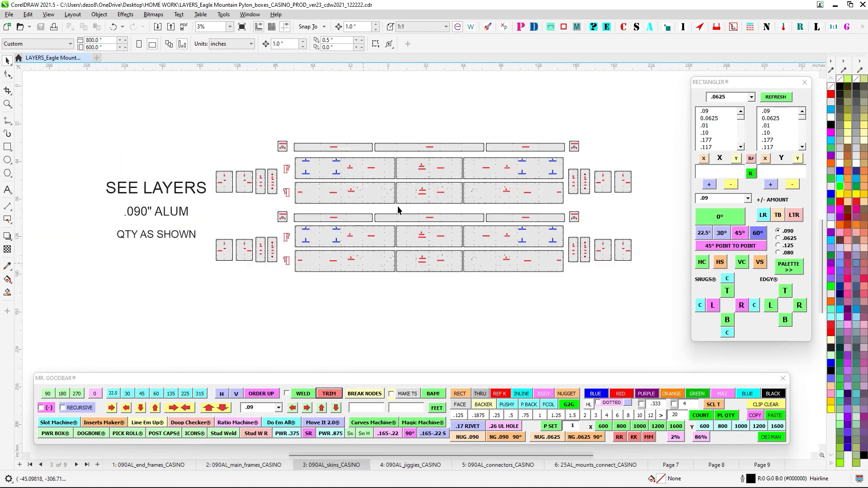
- Look over the upper and lower sets of long skins and the small end skins beside them
{"action": "left_click_drag", "start_coordinate": [426, 136], "coordinate": [407, 142]}
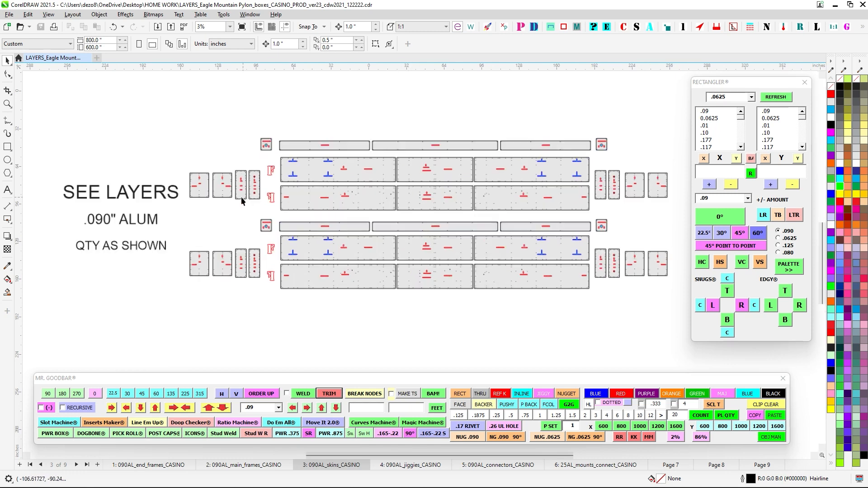
{"action": "scroll", "coordinate": [240, 197], "scroll_direction": "up", "scroll_amount": 2}
{"action": "scroll", "coordinate": [263, 173], "scroll_direction": "down", "scroll_amount": 2}
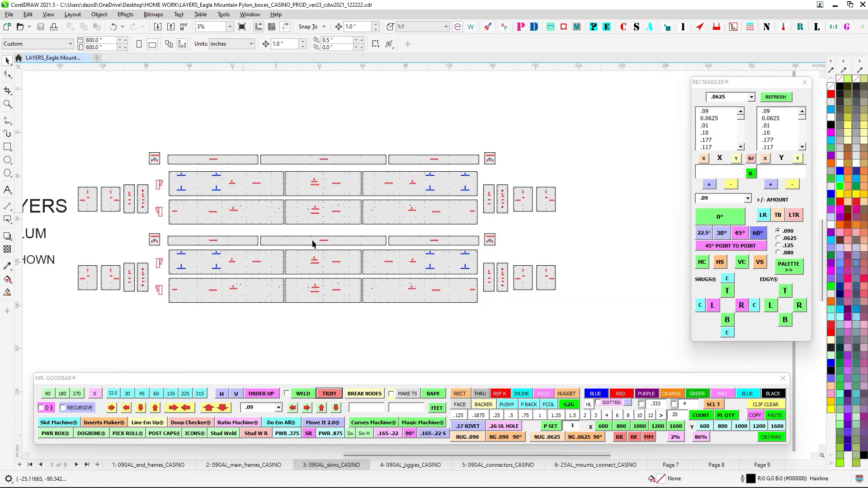
{"action": "left_click_drag", "start_coordinate": [470, 343], "coordinate": [455, 268]}
- Open the 090AL_jiggies_CASINO page and select the pale green bracket parts at the right end of the set for inspection
{"action": "left_click", "coordinate": [417, 464]}
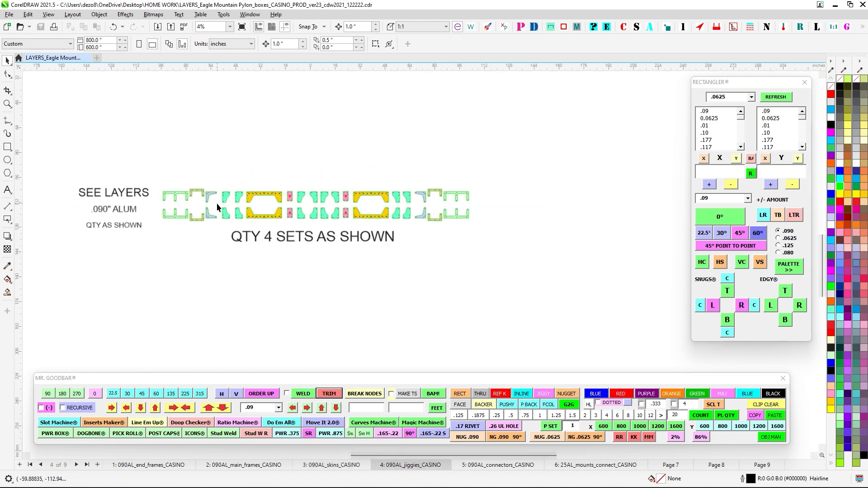
{"action": "scroll", "coordinate": [216, 203], "scroll_direction": "up", "scroll_amount": 1}
{"action": "scroll", "coordinate": [504, 195], "scroll_direction": "up", "scroll_amount": 3}
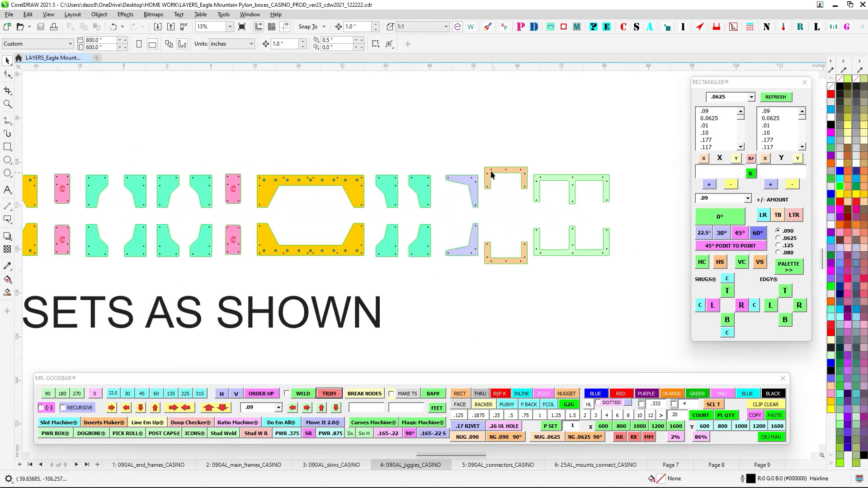
{"action": "left_click_drag", "start_coordinate": [482, 158], "coordinate": [548, 315]}
{"action": "left_click_drag", "start_coordinate": [655, 144], "coordinate": [536, 283]}
{"action": "scroll", "coordinate": [489, 115], "scroll_direction": "down", "scroll_amount": 2}
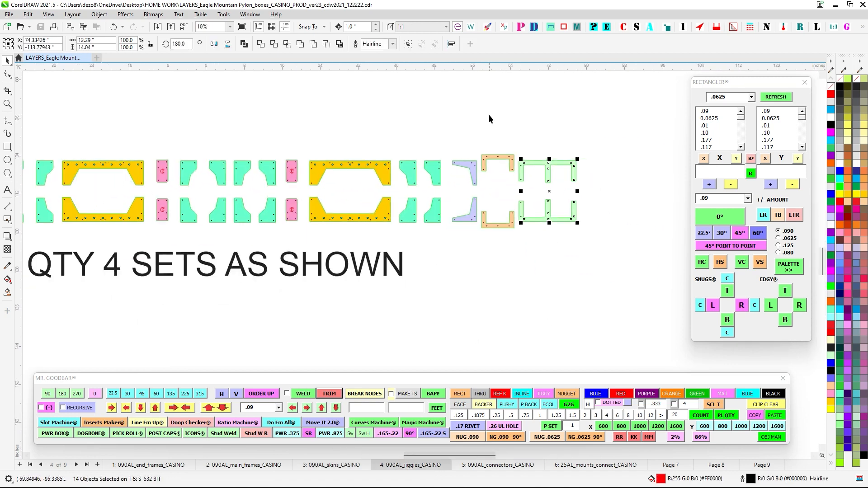
- Open the 090AL_connectors_CASINO page and review the two groups of connector parts
{"action": "left_click", "coordinate": [524, 465]}
{"action": "scroll", "coordinate": [312, 150], "scroll_direction": "up", "scroll_amount": 2}
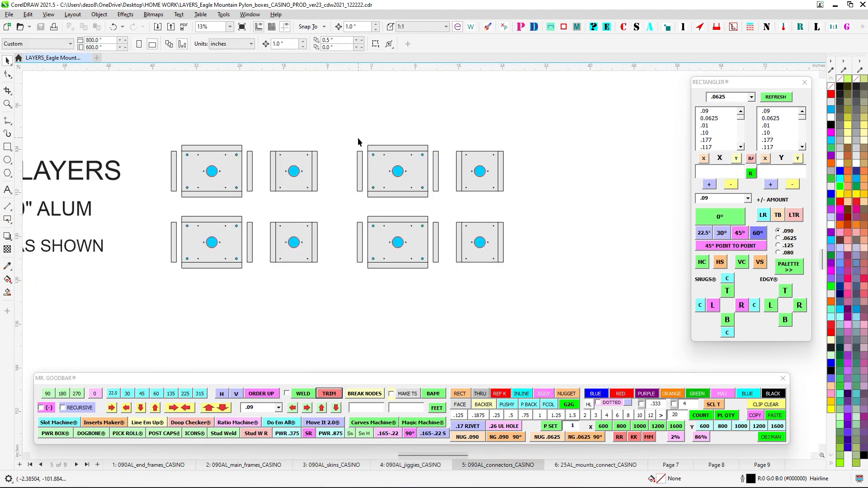
{"action": "scroll", "coordinate": [357, 137], "scroll_direction": "left", "scroll_amount": 2}
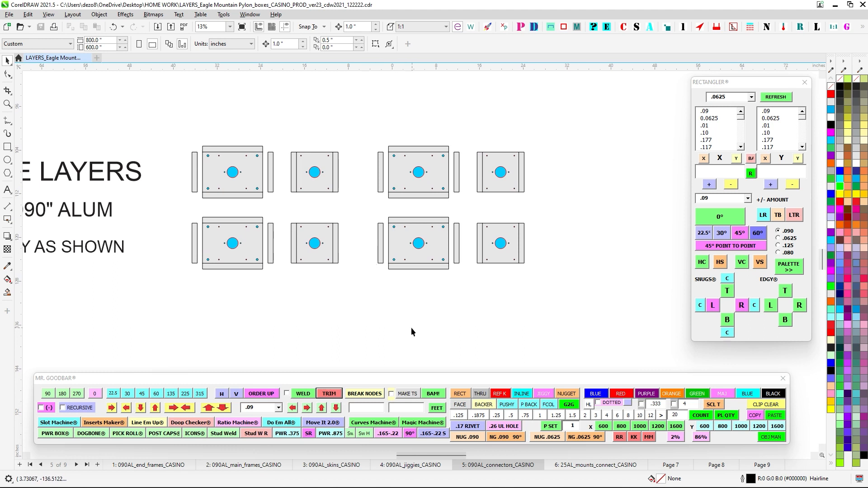
{"action": "left_click_drag", "start_coordinate": [433, 333], "coordinate": [451, 302]}
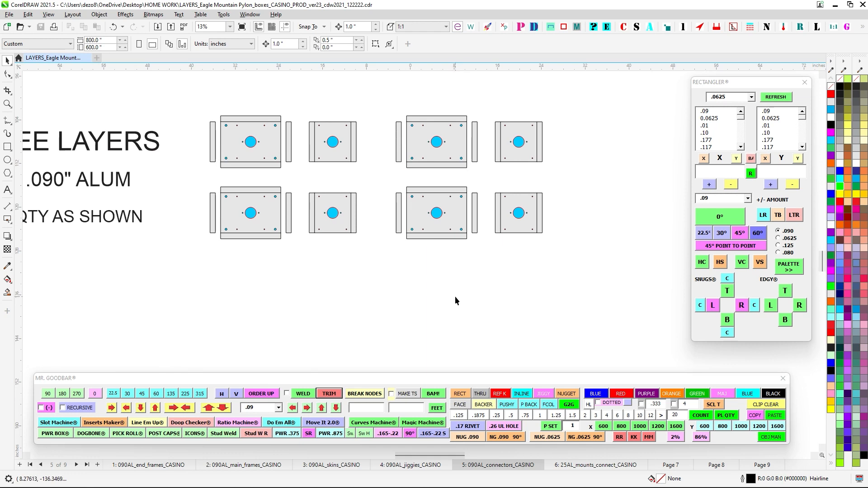
- Open the 25AL_mounts_connect_CASINO page and select all the ring parts for a closer look
{"action": "left_click", "coordinate": [618, 466]}
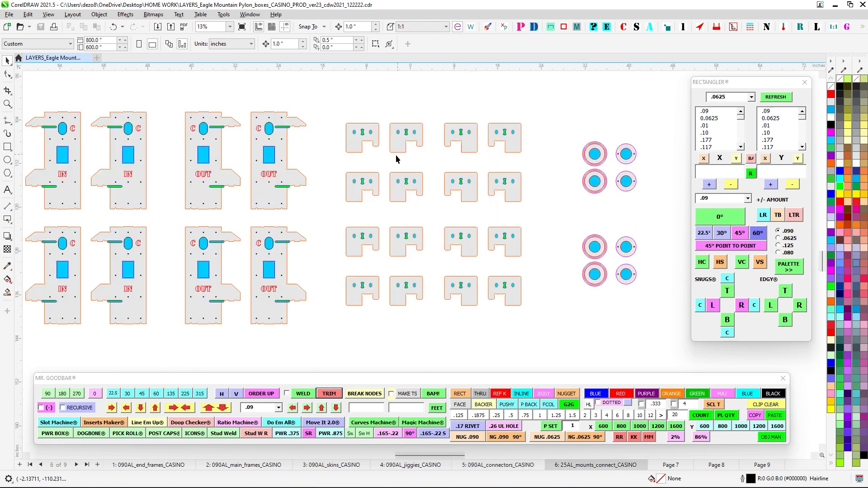
{"action": "scroll", "coordinate": [410, 178], "scroll_direction": "down", "scroll_amount": 2}
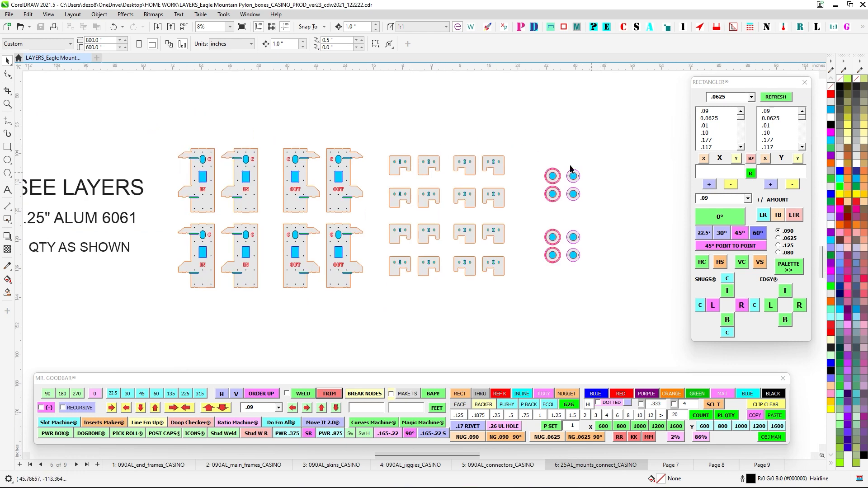
{"action": "left_click_drag", "start_coordinate": [619, 352], "coordinate": [615, 336]}
{"action": "scroll", "coordinate": [583, 202], "scroll_direction": "up", "scroll_amount": 3}
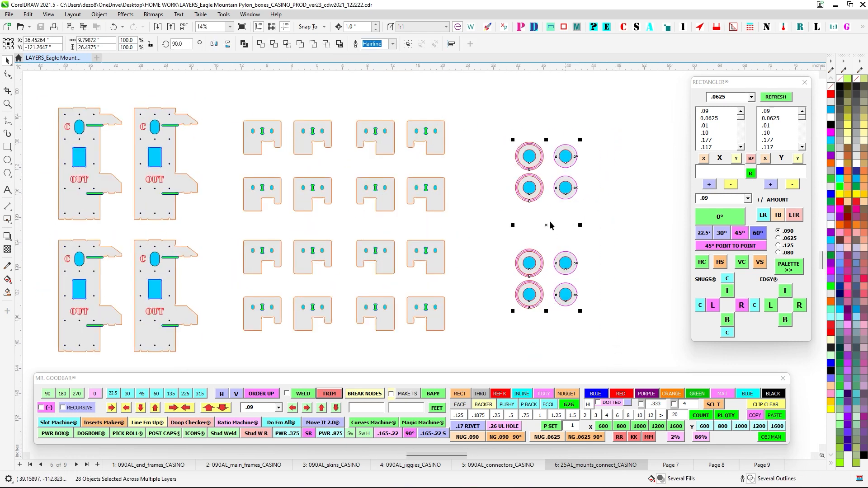
- Clear the ring selection and select the IN and OUT mounting plates together with the notched brackets to inspect them
{"action": "left_click_drag", "start_coordinate": [480, 105], "coordinate": [566, 110]}
{"action": "scroll", "coordinate": [566, 110], "scroll_direction": "down", "scroll_amount": 1}
{"action": "left_click", "coordinate": [567, 111]}
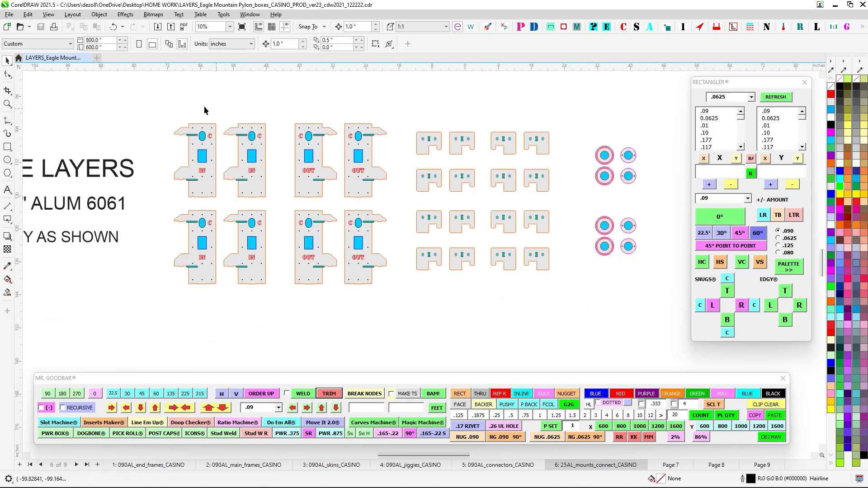
{"action": "left_click_drag", "start_coordinate": [539, 312], "coordinate": [565, 325]}
{"action": "scroll", "coordinate": [426, 199], "scroll_direction": "up", "scroll_amount": 1}
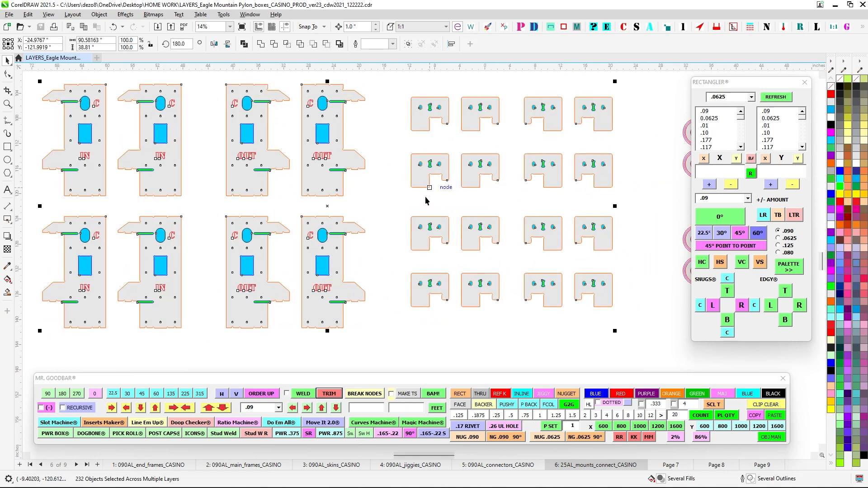
- Open Page 7 and survey the full CASINO layout, including the END and MID details, the jiggies and the long assembly views
{"action": "left_click", "coordinate": [670, 465]}
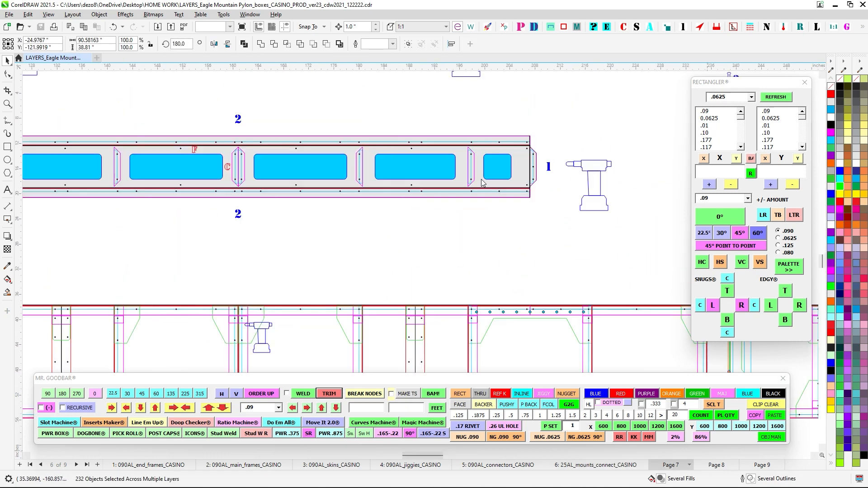
{"action": "scroll", "coordinate": [481, 179], "scroll_direction": "down", "scroll_amount": 4}
{"action": "left_click_drag", "start_coordinate": [529, 228], "coordinate": [546, 322]}
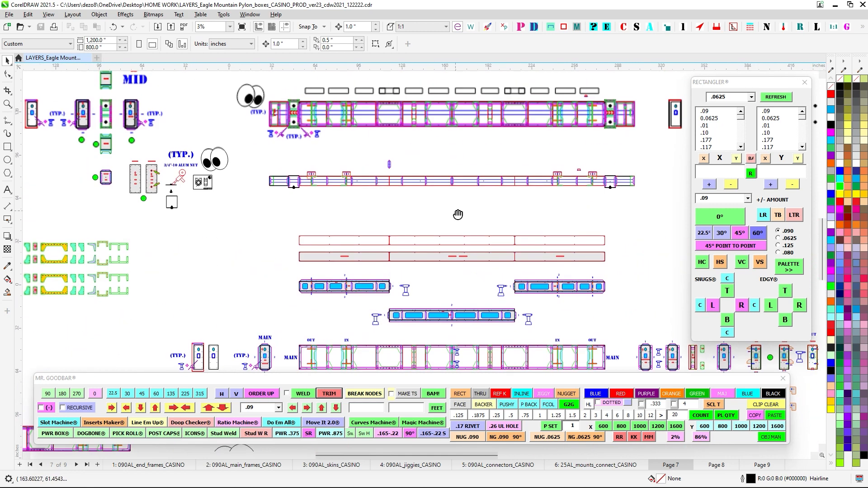
{"action": "left_click_drag", "start_coordinate": [458, 169], "coordinate": [494, 215]}
{"action": "left_click_drag", "start_coordinate": [357, 118], "coordinate": [392, 146]}
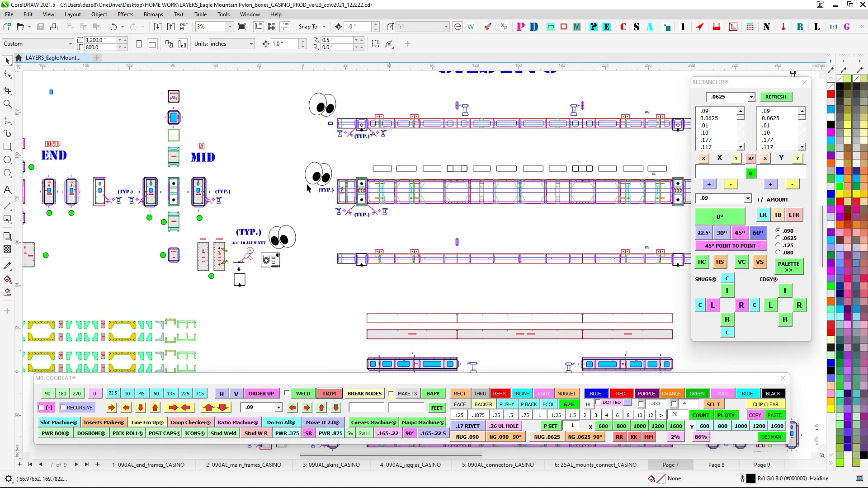
{"action": "left_click_drag", "start_coordinate": [296, 188], "coordinate": [366, 159]}
{"action": "left_click_drag", "start_coordinate": [335, 272], "coordinate": [394, 262]}
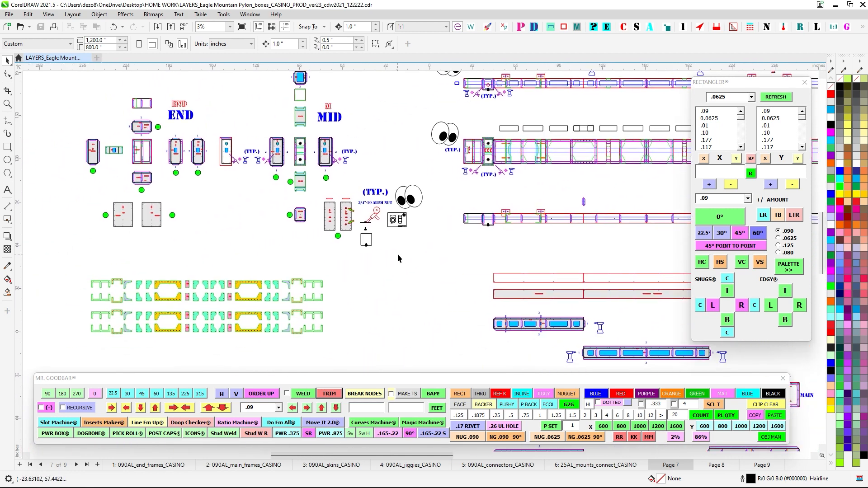
{"action": "scroll", "coordinate": [394, 174], "scroll_direction": "down", "scroll_amount": 1}
{"action": "left_click_drag", "start_coordinate": [495, 267], "coordinate": [352, 277]}
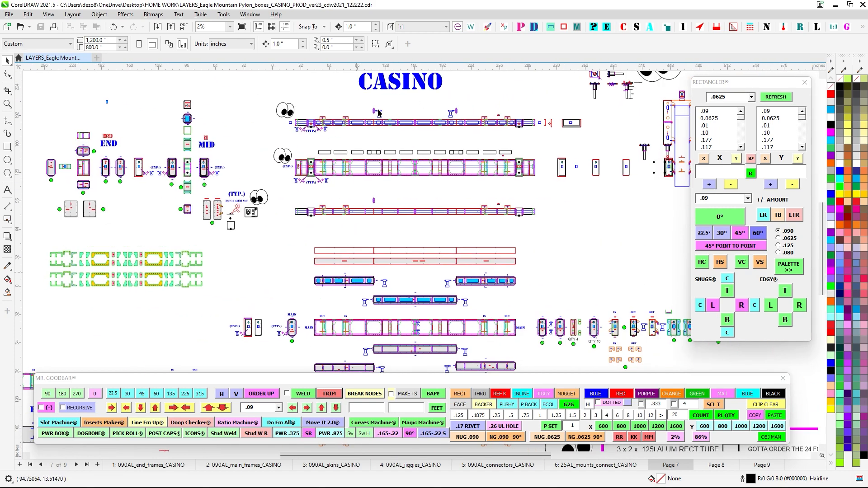
- Examine the middle long assembly view up close, from its TYP. end connector along the frame sections
{"action": "scroll", "coordinate": [379, 113], "scroll_direction": "up", "scroll_amount": 4}
{"action": "left_click_drag", "start_coordinate": [152, 177], "coordinate": [189, 158]}
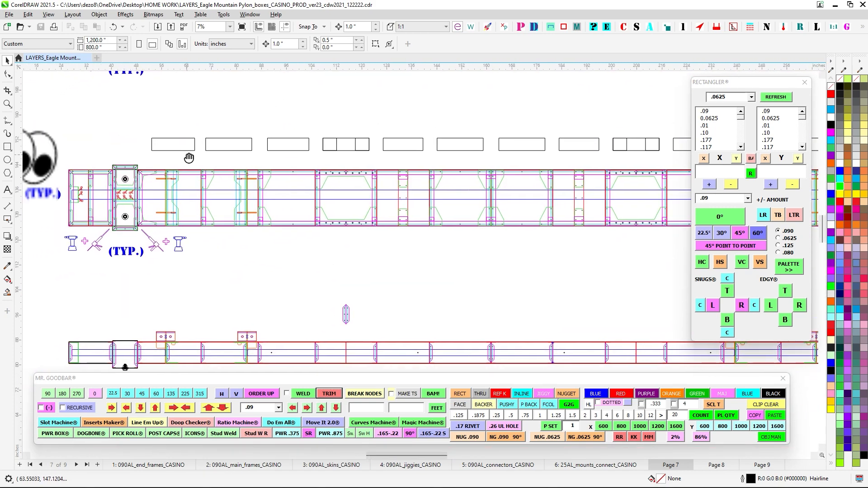
{"action": "left_click_drag", "start_coordinate": [135, 159], "coordinate": [488, 129]}
{"action": "key", "text": "Escape"}
{"action": "scroll", "coordinate": [464, 158], "scroll_direction": "up", "scroll_amount": 2}
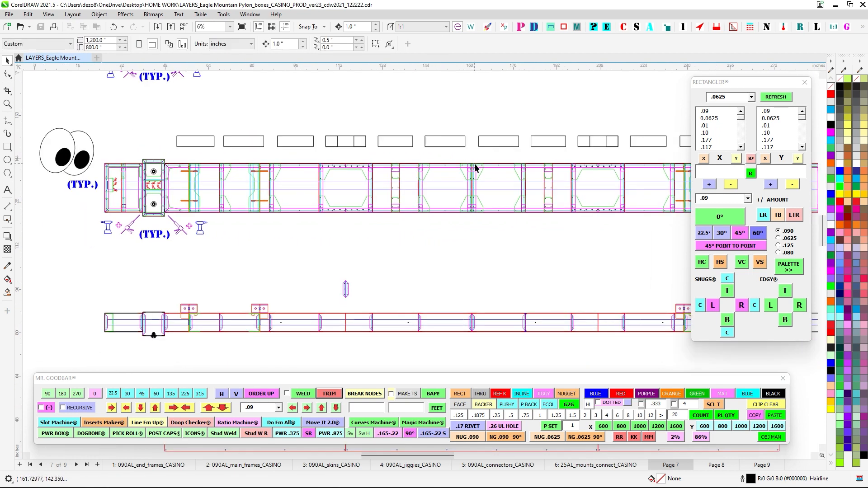
{"action": "scroll", "coordinate": [463, 157], "scroll_direction": "down", "scroll_amount": 2}
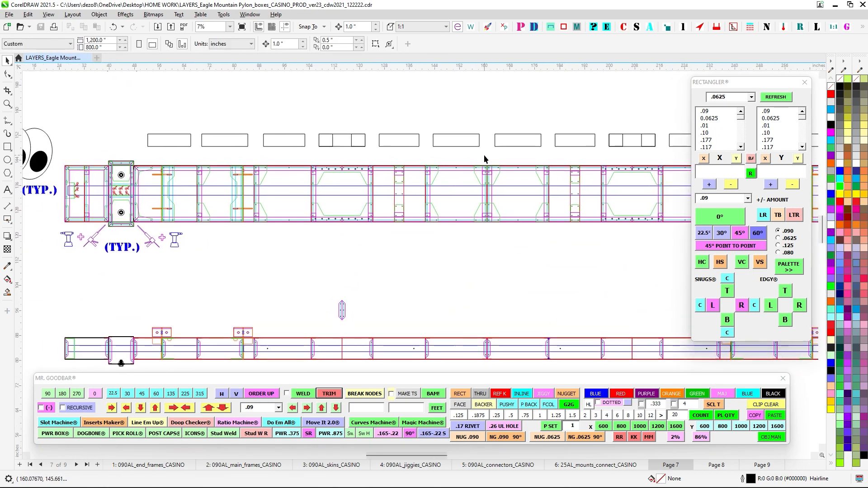
- Select the left part of the main frame in the middle assembly view to inspect its extent, and clear the selection
{"action": "left_click_drag", "start_coordinate": [464, 242], "coordinate": [134, 245]}
{"action": "scroll", "coordinate": [496, 135], "scroll_direction": "up", "scroll_amount": 2}
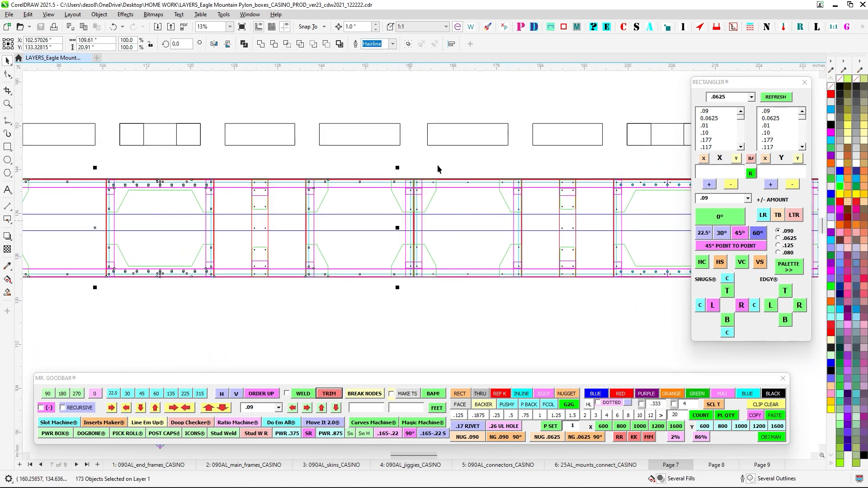
{"action": "scroll", "coordinate": [437, 169], "scroll_direction": "up", "scroll_amount": 1}
{"action": "scroll", "coordinate": [313, 177], "scroll_direction": "down", "scroll_amount": 2}
{"action": "left_click", "coordinate": [319, 157]}
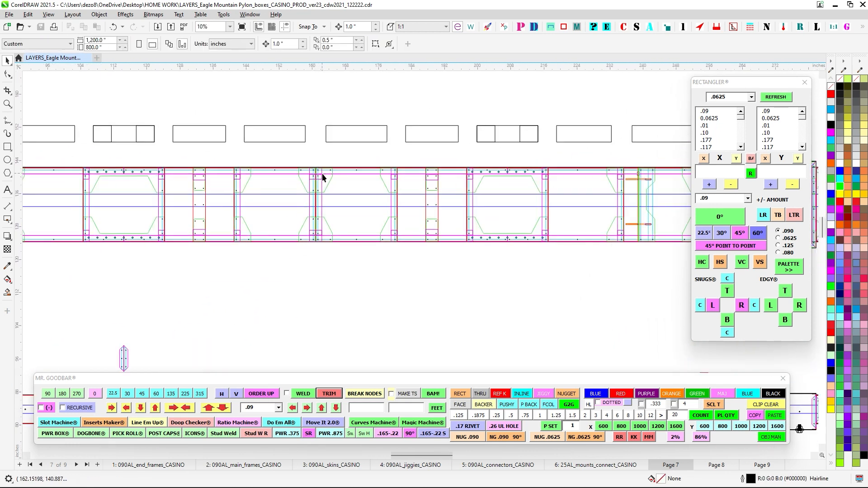
- Select the connector box at the right end of the middle assembly view and inspect it with the adjoining end section
{"action": "scroll", "coordinate": [323, 177], "scroll_direction": "down", "scroll_amount": 1}
{"action": "scroll", "coordinate": [590, 177], "scroll_direction": "up", "scroll_amount": 3}
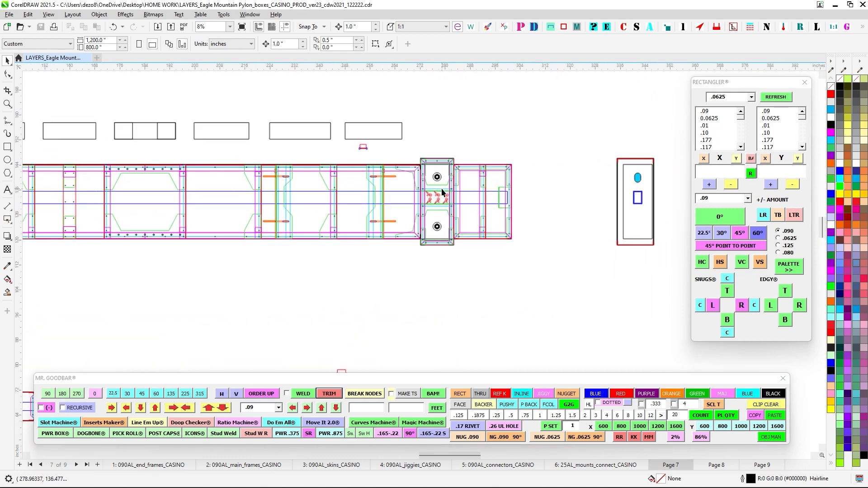
{"action": "left_click_drag", "start_coordinate": [479, 347], "coordinate": [480, 348]}
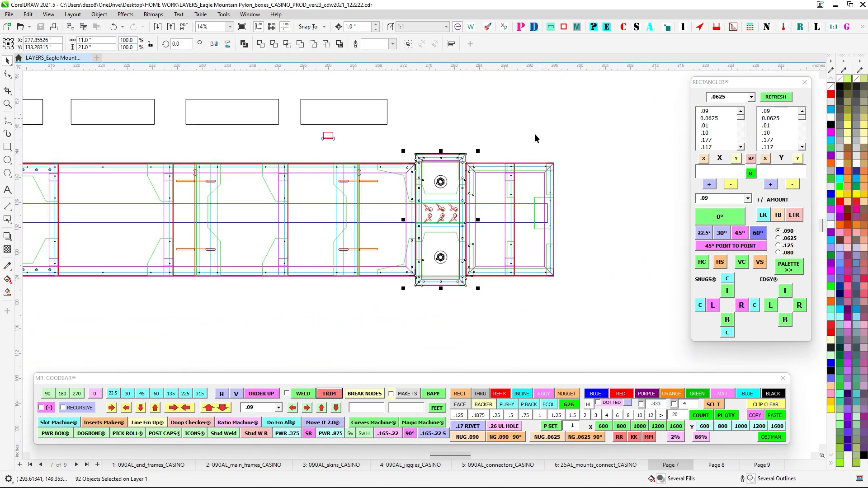
{"action": "left_click_drag", "start_coordinate": [589, 127], "coordinate": [461, 308]}
{"action": "scroll", "coordinate": [596, 143], "scroll_direction": "down", "scroll_amount": 5}
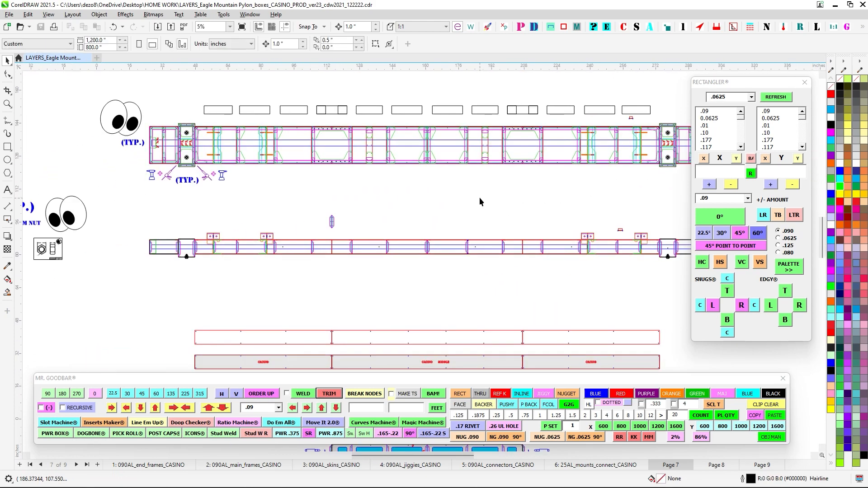
{"action": "scroll", "coordinate": [419, 118], "scroll_direction": "up", "scroll_amount": 3}
{"action": "scroll", "coordinate": [419, 118], "scroll_direction": "down", "scroll_amount": 3}
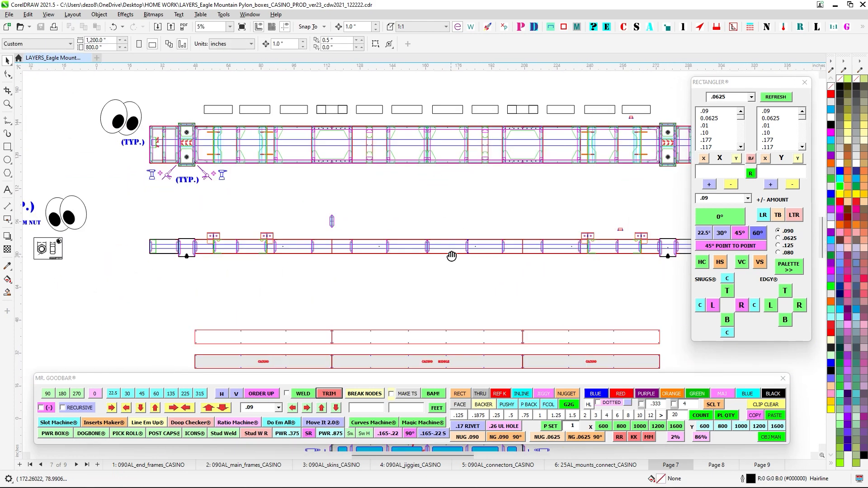
- Examine the ends of the frame segments marked 1 beside the drill symbols and compare them with the joints in the assembly view
{"action": "left_click_drag", "start_coordinate": [452, 256], "coordinate": [422, 88]}
{"action": "scroll", "coordinate": [271, 197], "scroll_direction": "up", "scroll_amount": 1}
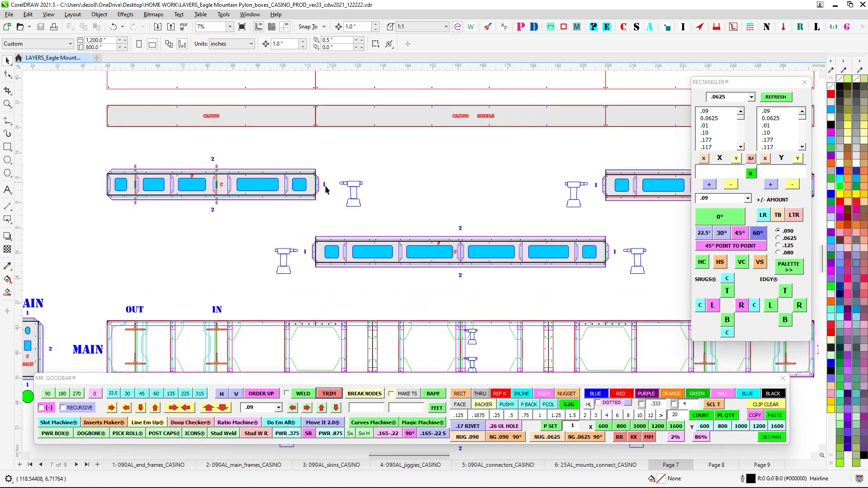
{"action": "scroll", "coordinate": [546, 243], "scroll_direction": "up", "scroll_amount": 4}
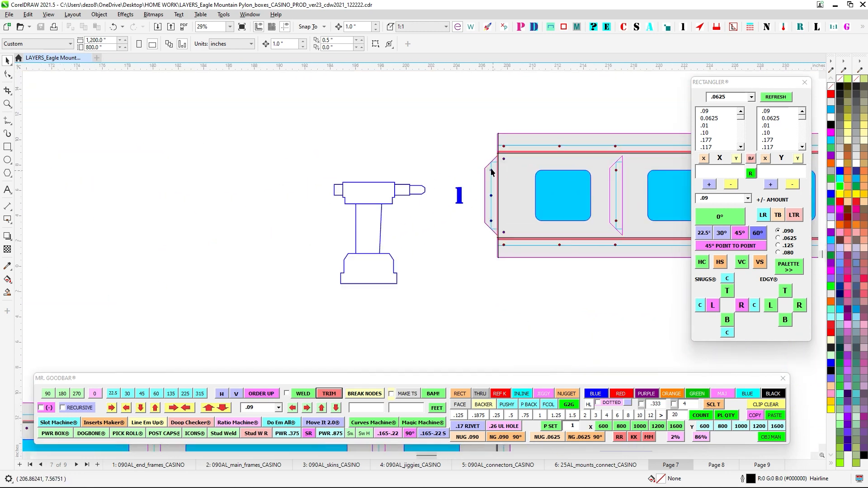
{"action": "scroll", "coordinate": [498, 219], "scroll_direction": "down", "scroll_amount": 5}
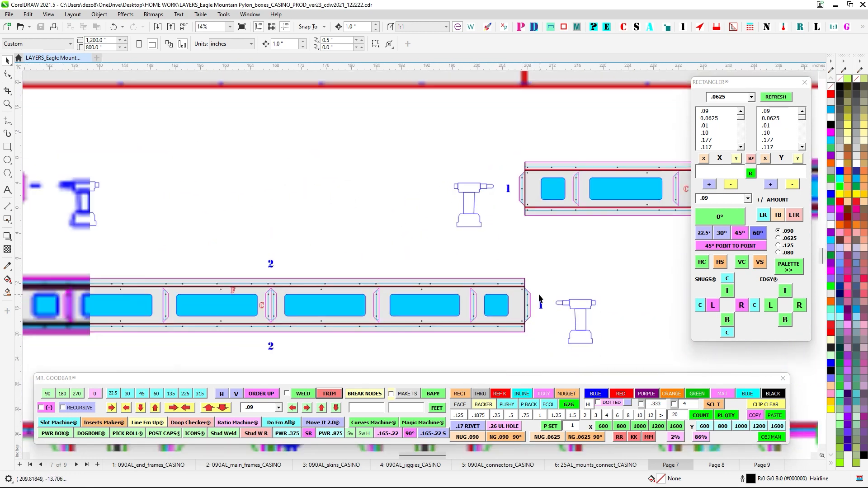
{"action": "scroll", "coordinate": [446, 248], "scroll_direction": "up", "scroll_amount": 5}
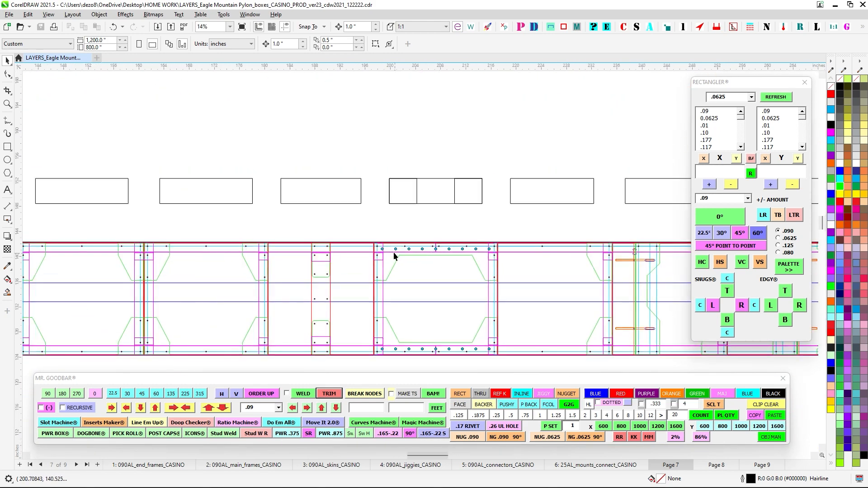
{"action": "scroll", "coordinate": [492, 252], "scroll_direction": "down", "scroll_amount": 4}
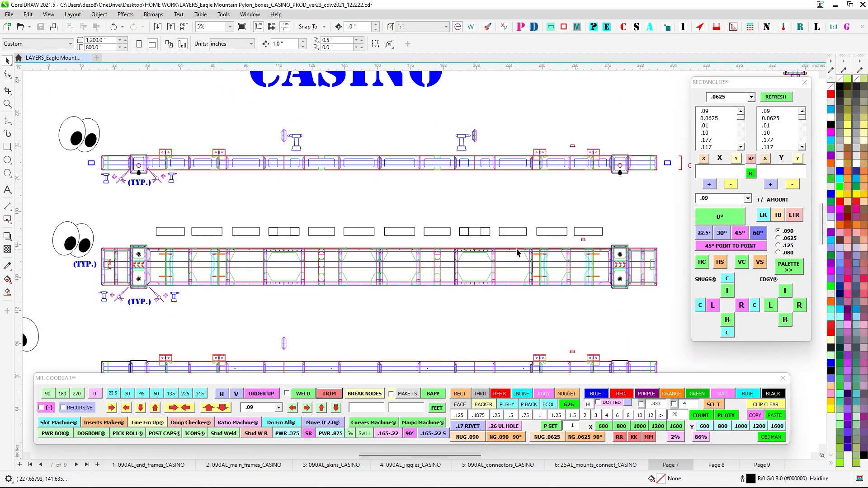
- Select the upper frame strip between the two connector boxes in the middle assembly view and inspect its central joint up close
{"action": "left_click_drag", "start_coordinate": [478, 240], "coordinate": [172, 237]}
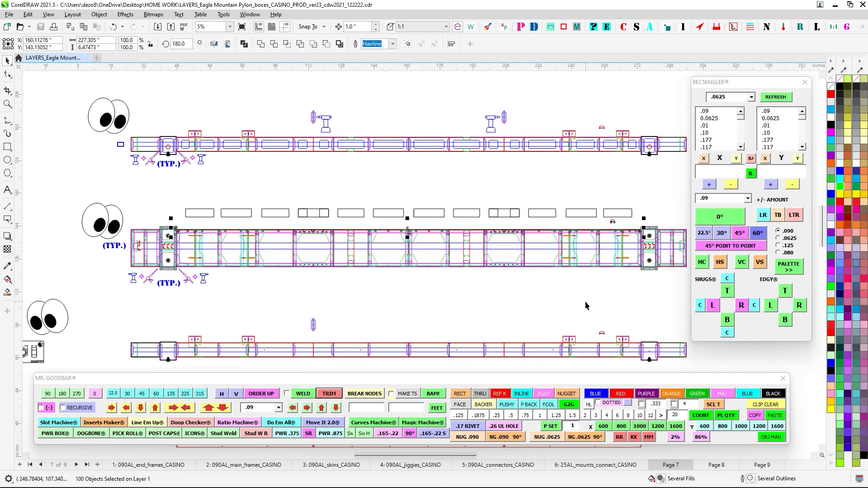
{"action": "scroll", "coordinate": [611, 232], "scroll_direction": "down", "scroll_amount": 3}
{"action": "scroll", "coordinate": [456, 199], "scroll_direction": "down", "scroll_amount": 2}
{"action": "scroll", "coordinate": [420, 259], "scroll_direction": "up", "scroll_amount": 3}
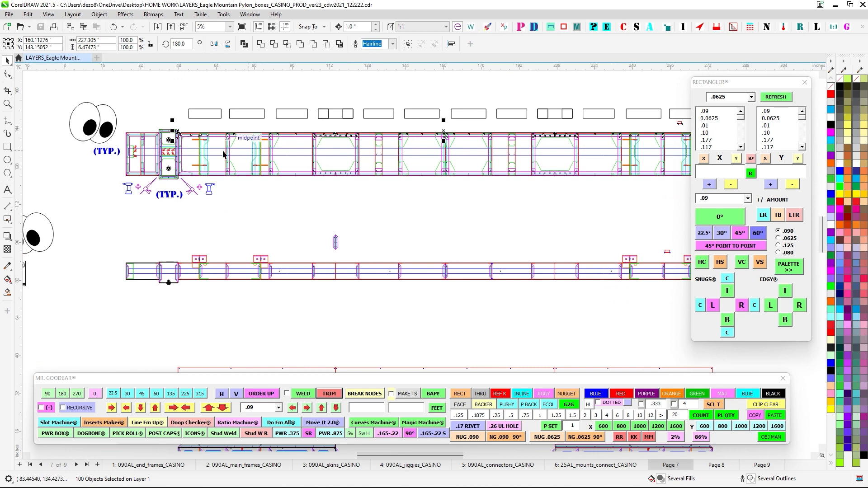
{"action": "scroll", "coordinate": [441, 126], "scroll_direction": "up", "scroll_amount": 4}
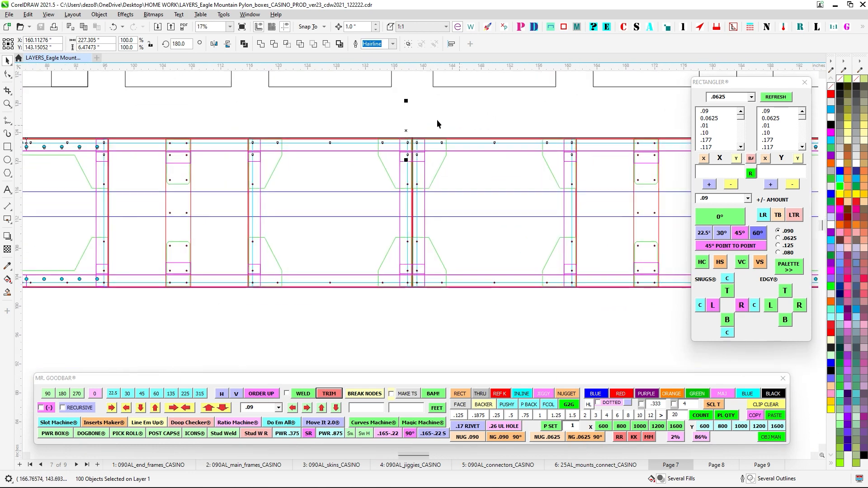
- Select the central joint of the middle assembly view, examine its place in the whole frame, and clear the selection
{"action": "left_click_drag", "start_coordinate": [389, 121], "coordinate": [454, 326]}
{"action": "scroll", "coordinate": [434, 199], "scroll_direction": "down", "scroll_amount": 5}
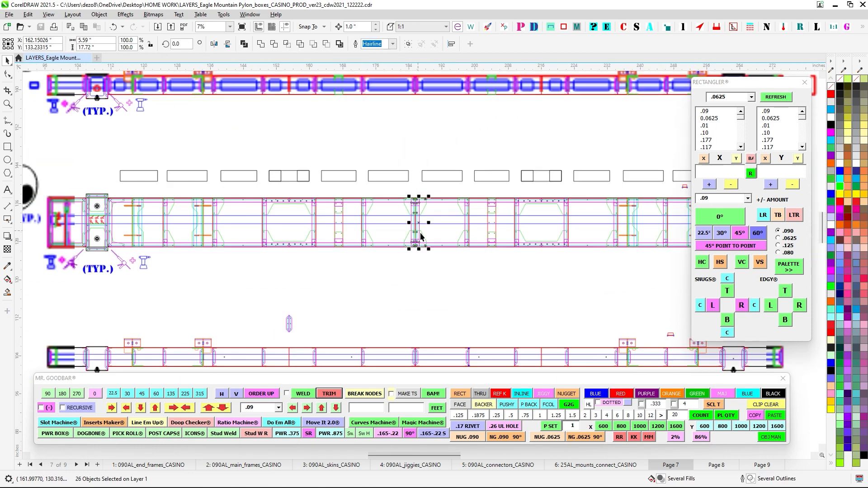
{"action": "left_click_drag", "start_coordinate": [422, 201], "coordinate": [425, 159]}
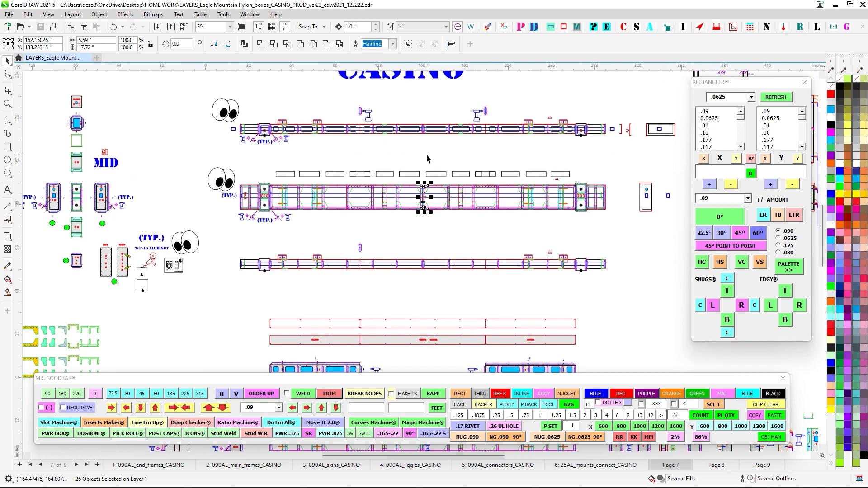
{"action": "scroll", "coordinate": [424, 211], "scroll_direction": "up", "scroll_amount": 2}
{"action": "scroll", "coordinate": [402, 261], "scroll_direction": "down", "scroll_amount": 2}
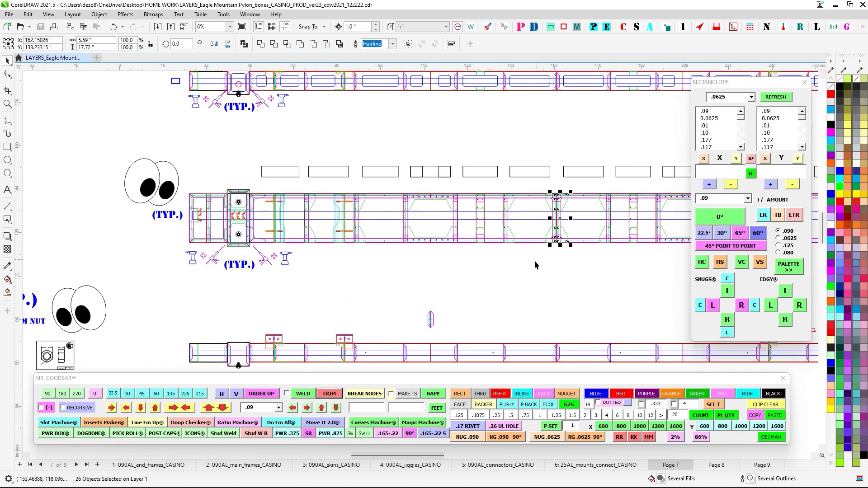
{"action": "left_click_drag", "start_coordinate": [467, 269], "coordinate": [400, 268]}
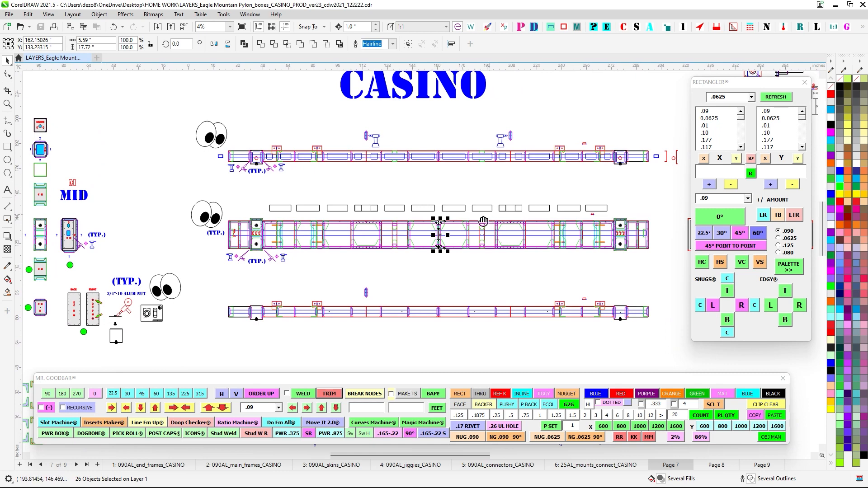
{"action": "left_click_drag", "start_coordinate": [483, 221], "coordinate": [369, 198]}
{"action": "scroll", "coordinate": [369, 199], "scroll_direction": "up", "scroll_amount": 1}
{"action": "key", "text": "Escape"}
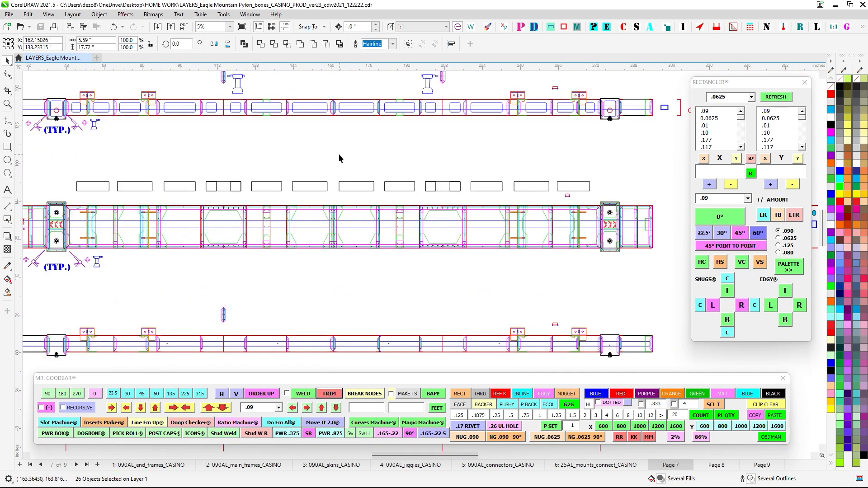
- Select the inner mount connector with the orange brackets on the right half of the middle assembly view and inspect it
{"action": "scroll", "coordinate": [371, 219], "scroll_direction": "up", "scroll_amount": 1}
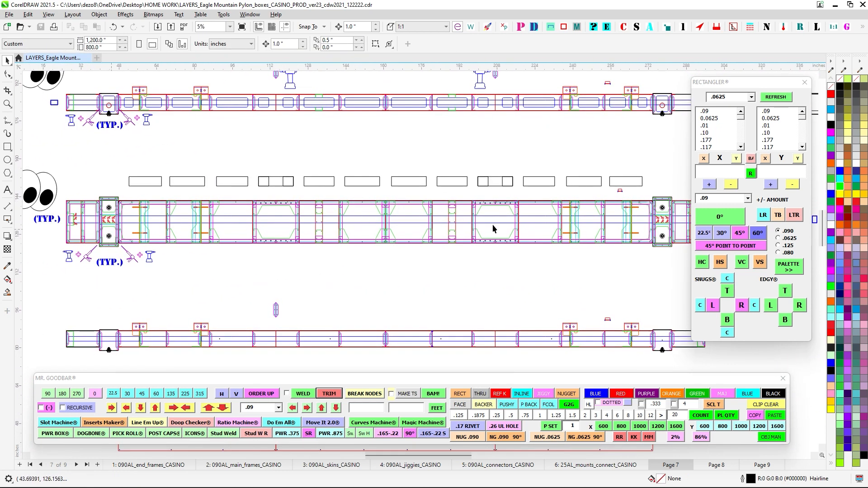
{"action": "scroll", "coordinate": [417, 203], "scroll_direction": "up", "scroll_amount": 2}
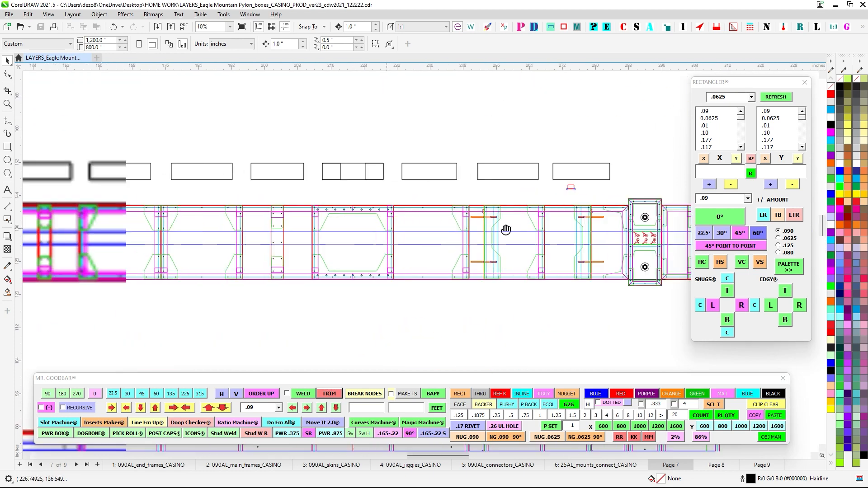
{"action": "scroll", "coordinate": [623, 213], "scroll_direction": "down", "scroll_amount": 2}
{"action": "scroll", "coordinate": [450, 226], "scroll_direction": "up", "scroll_amount": 3}
{"action": "scroll", "coordinate": [333, 180], "scroll_direction": "up", "scroll_amount": 1}
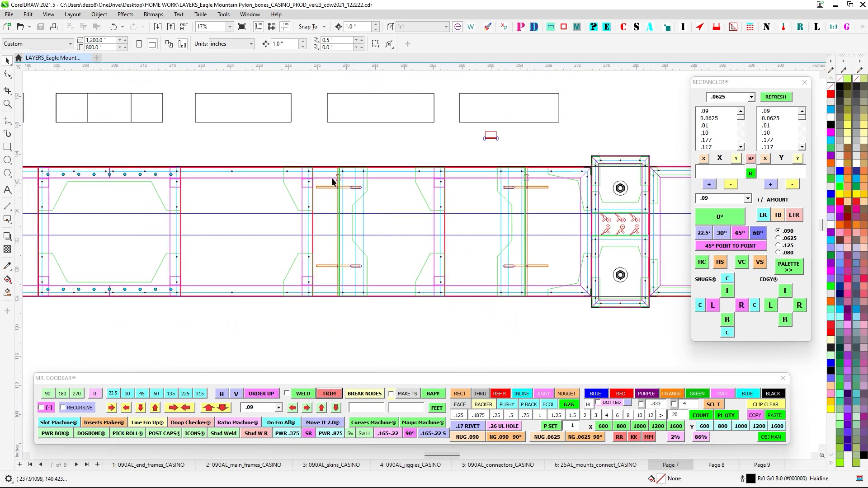
{"action": "scroll", "coordinate": [351, 164], "scroll_direction": "up", "scroll_amount": 1}
{"action": "scroll", "coordinate": [348, 155], "scroll_direction": "down", "scroll_amount": 2}
{"action": "scroll", "coordinate": [368, 299], "scroll_direction": "up", "scroll_amount": 1}
{"action": "left_click_drag", "start_coordinate": [367, 298], "coordinate": [370, 294]}
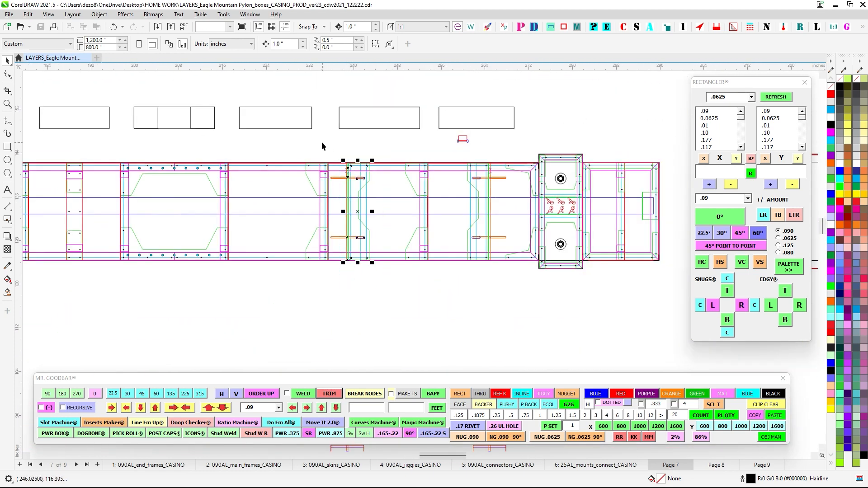
{"action": "scroll", "coordinate": [322, 142], "scroll_direction": "up", "scroll_amount": 2}
{"action": "scroll", "coordinate": [365, 191], "scroll_direction": "down", "scroll_amount": 1}
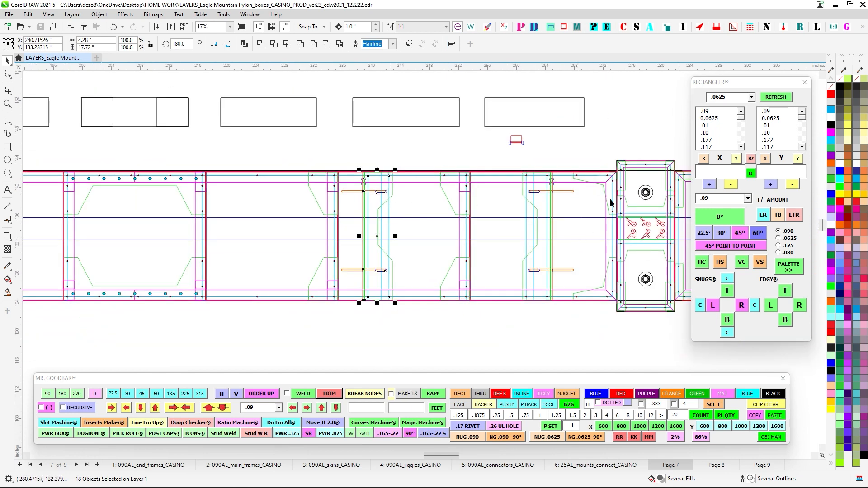
- Select the mount connector nearest the right connector box in the middle assembly view, and clear the selection
{"action": "scroll", "coordinate": [333, 139], "scroll_direction": "up", "scroll_amount": 2}
{"action": "scroll", "coordinate": [332, 138], "scroll_direction": "down", "scroll_amount": 1}
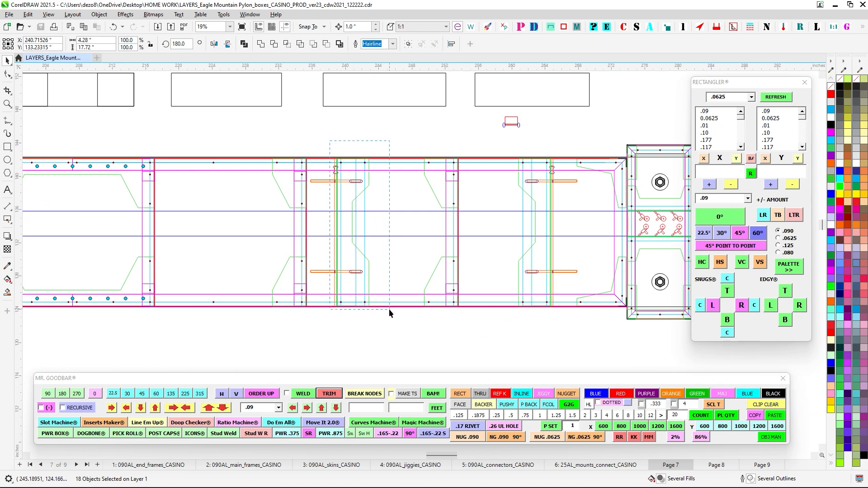
{"action": "left_click_drag", "start_coordinate": [502, 144], "coordinate": [584, 324]}
{"action": "left_click", "coordinate": [514, 154]}
{"action": "scroll", "coordinate": [515, 170], "scroll_direction": "down", "scroll_amount": 4}
{"action": "mouse_move", "coordinate": [547, 257]}
{"action": "left_mouse_down"}
{"action": "mouse_move", "coordinate": [401, 257]}
{"action": "mouse_move", "coordinate": [468, 203]}
{"action": "left_mouse_up"}
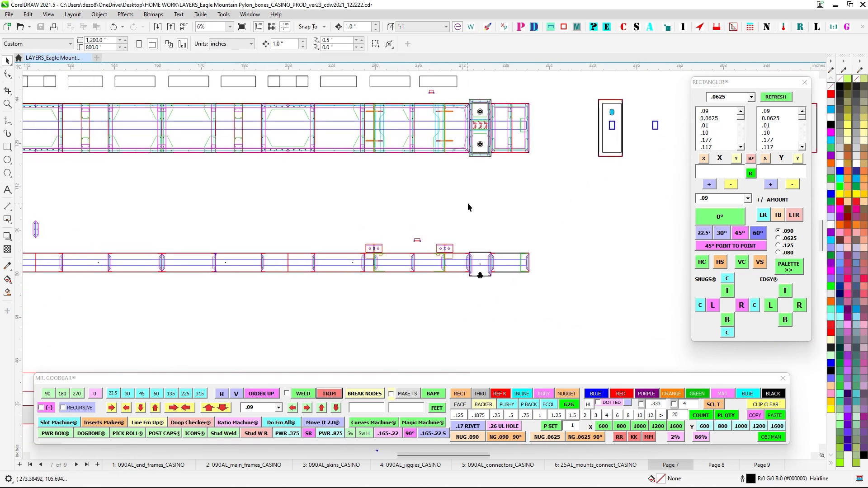
- Inspect the orange upright and the long blue rectangle crossing it below the right mount bracket in the lower assembly view
{"action": "scroll", "coordinate": [450, 253], "scroll_direction": "up", "scroll_amount": 4}
{"action": "scroll", "coordinate": [451, 247], "scroll_direction": "up", "scroll_amount": 2}
{"action": "scroll", "coordinate": [445, 271], "scroll_direction": "up", "scroll_amount": 2}
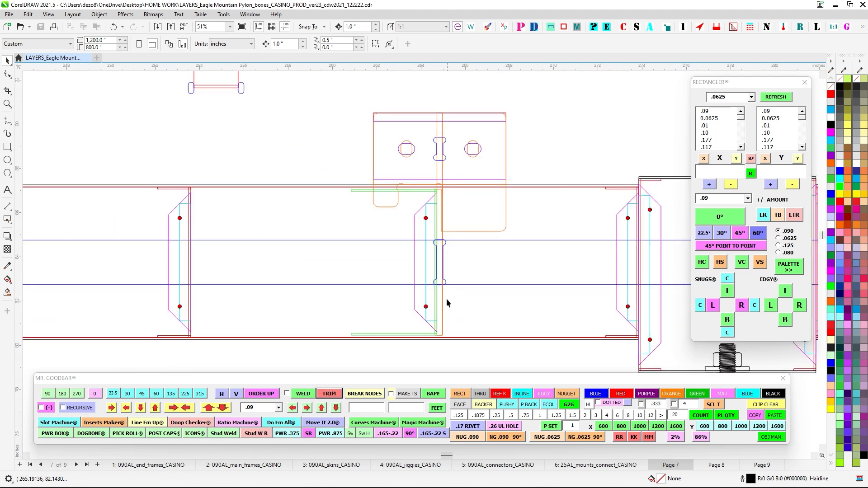
{"action": "left_click", "coordinate": [442, 296]}
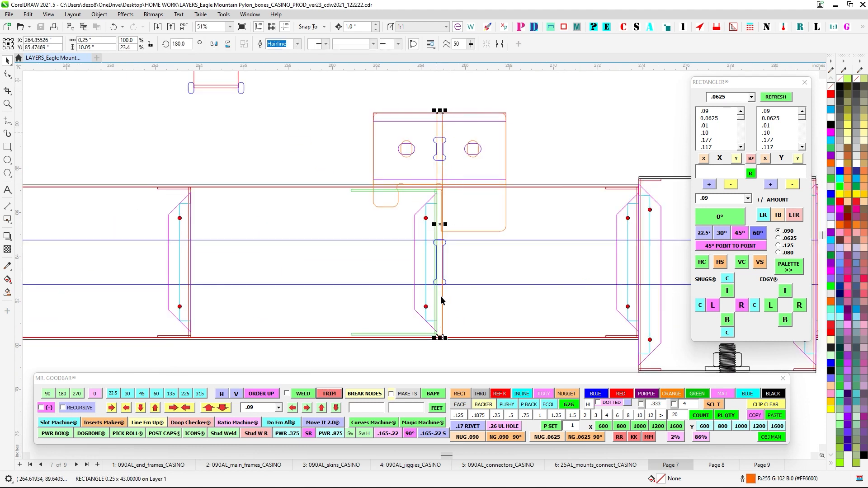
{"action": "left_click", "coordinate": [503, 240]}
{"action": "scroll", "coordinate": [503, 240], "scroll_direction": "down", "scroll_amount": 2}
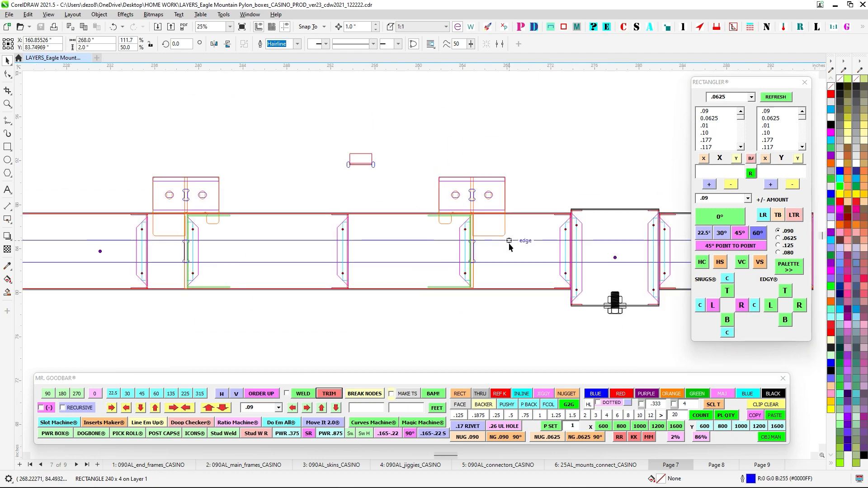
{"action": "scroll", "coordinate": [475, 231], "scroll_direction": "up", "scroll_amount": 3}
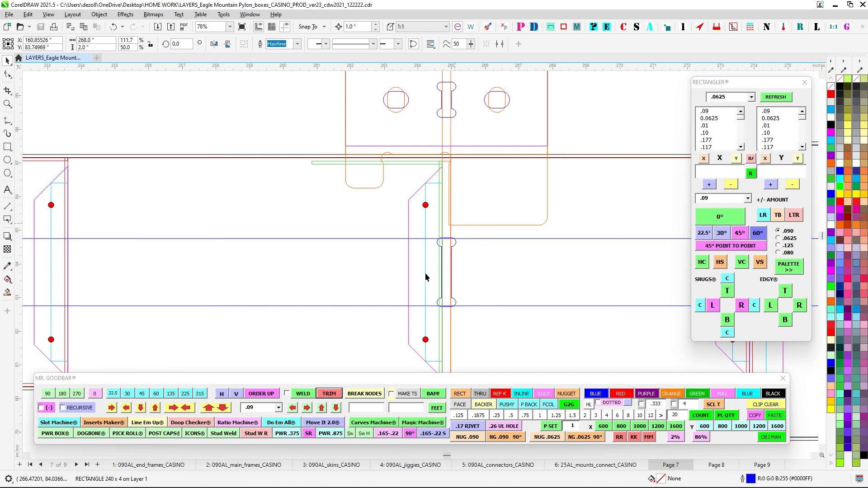
{"action": "scroll", "coordinate": [426, 276], "scroll_direction": "down", "scroll_amount": 2}
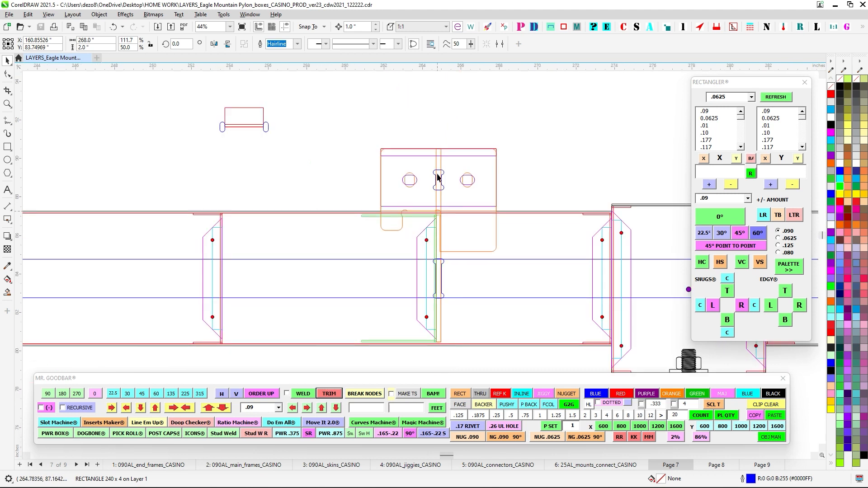
{"action": "scroll", "coordinate": [437, 161], "scroll_direction": "up", "scroll_amount": 1}
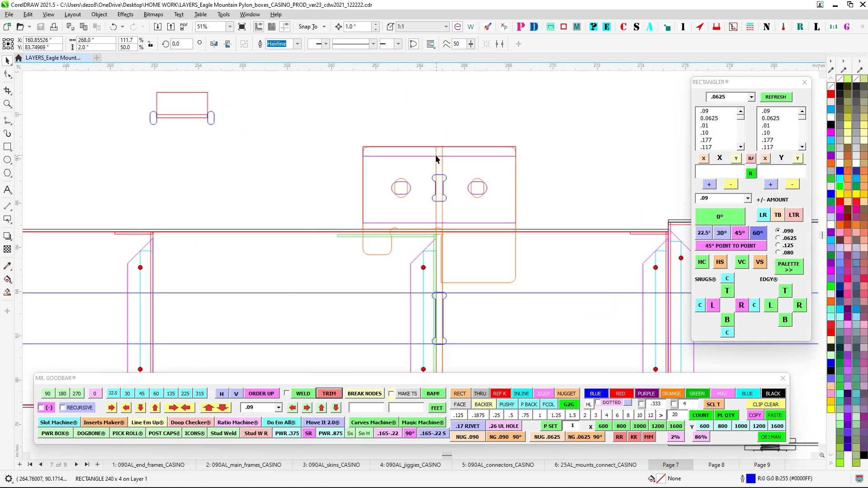
- Select the orange hooked profile of the right mount bracket in the lower assembly view, inspect it, and clear the selection
{"action": "left_click", "coordinate": [389, 252]}
{"action": "left_click", "coordinate": [389, 252]}
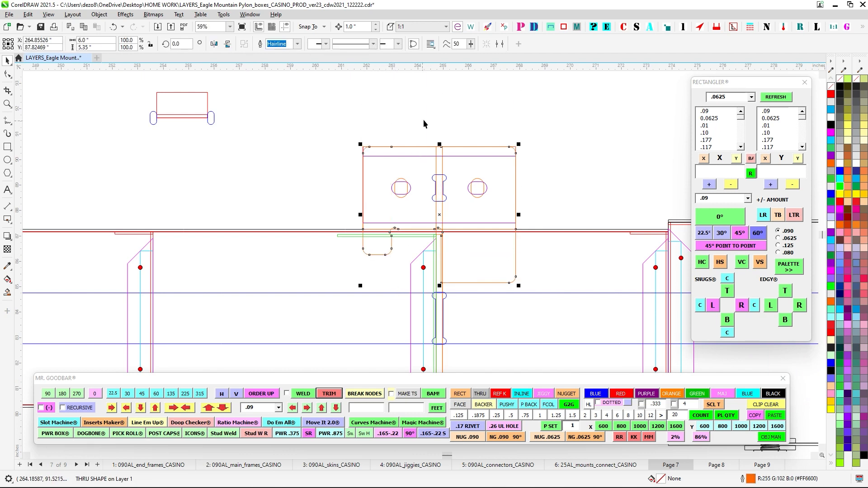
{"action": "scroll", "coordinate": [424, 119], "scroll_direction": "down", "scroll_amount": 5}
{"action": "left_click", "coordinate": [436, 97]}
{"action": "scroll", "coordinate": [438, 185], "scroll_direction": "up", "scroll_amount": 4}
{"action": "scroll", "coordinate": [438, 189], "scroll_direction": "up", "scroll_amount": 2}
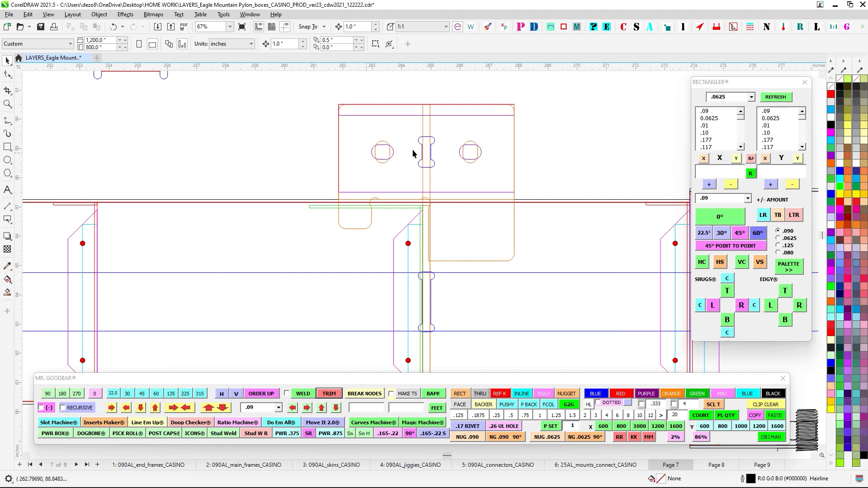
- Nudge the orange hooked bracket profile up 3 inches to check its shape against the frame, and return it to its original position
{"action": "left_click", "coordinate": [516, 228]}
{"action": "key", "text": "Up"}
{"action": "key", "text": "Up"}
{"action": "key", "text": "Up"}
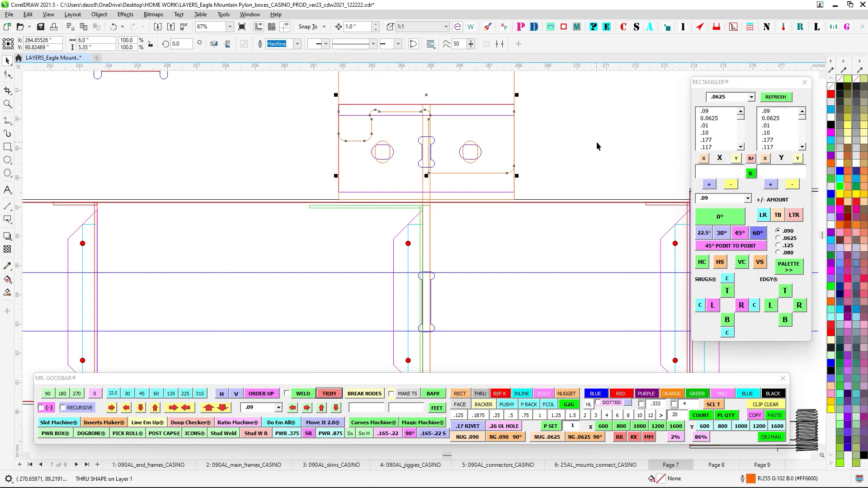
{"action": "key", "text": "Down"}
{"action": "key", "text": "Down"}
{"action": "key", "text": "Down"}
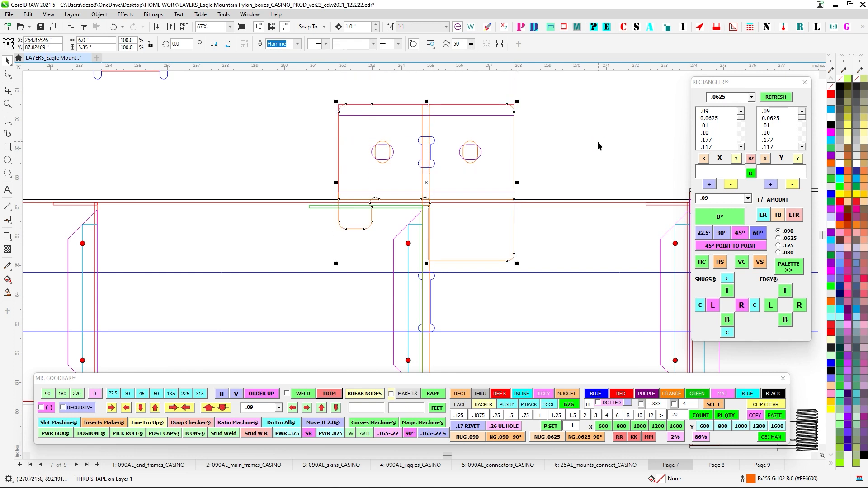
- Clear the bracket selection and examine the rounded notch where the bracket meets the frame's upper flange
{"action": "scroll", "coordinate": [380, 252], "scroll_direction": "up", "scroll_amount": 2}
{"action": "scroll", "coordinate": [521, 162], "scroll_direction": "up", "scroll_amount": 2}
{"action": "key", "text": "Escape"}
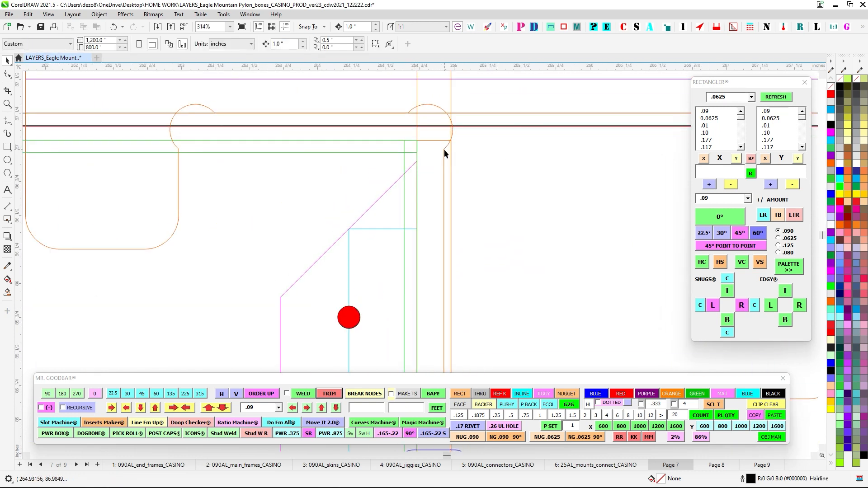
- Select the small blue notch rectangle at the upper orange bracket in the middle assembly view and inspect it up close
{"action": "scroll", "coordinate": [453, 182], "scroll_direction": "down", "scroll_amount": 9}
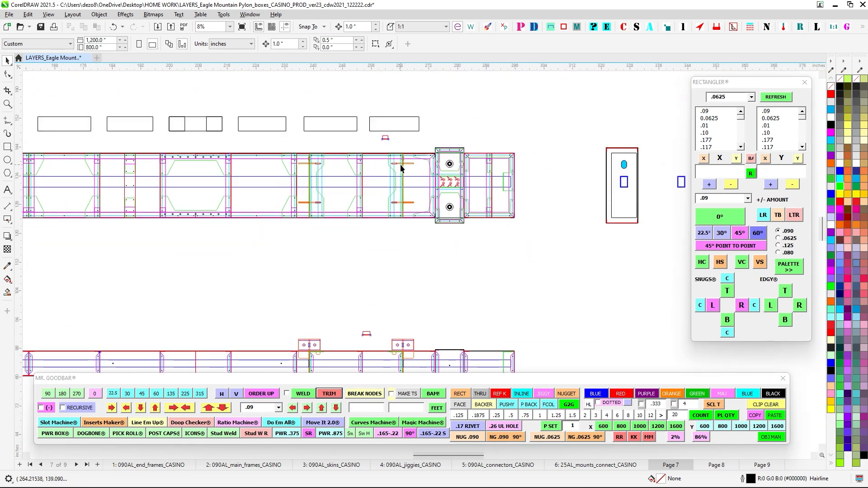
{"action": "scroll", "coordinate": [404, 158], "scroll_direction": "up", "scroll_amount": 8}
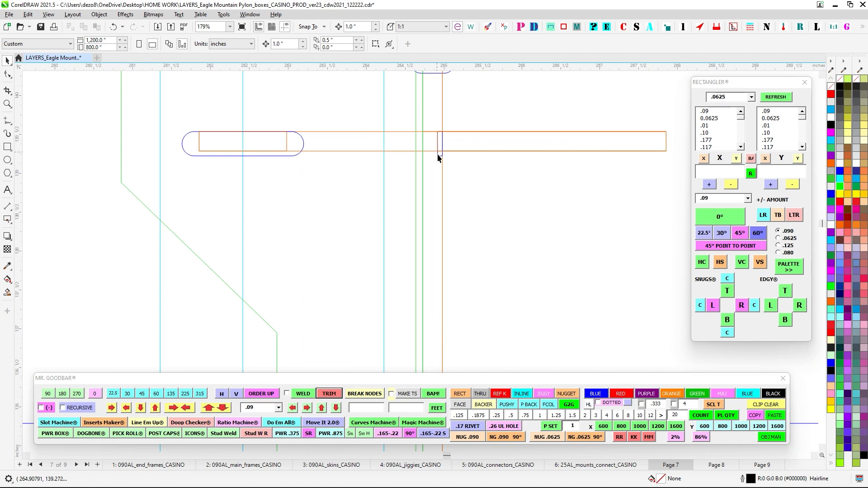
{"action": "scroll", "coordinate": [441, 140], "scroll_direction": "down", "scroll_amount": 2}
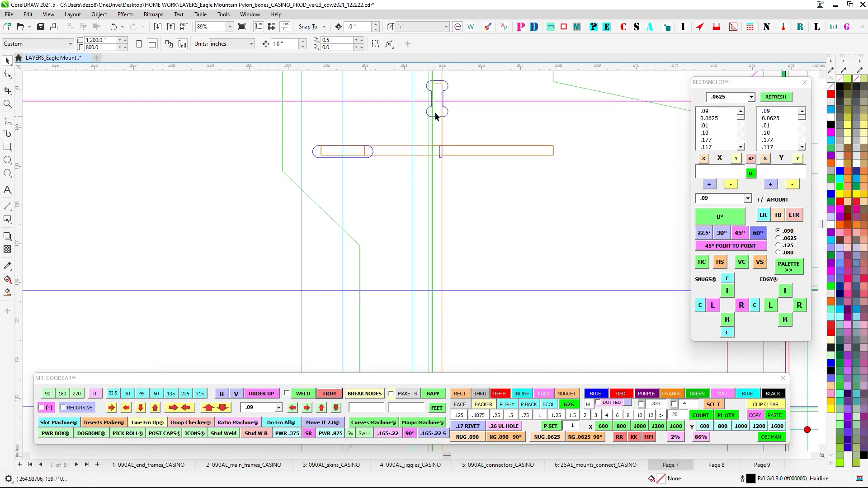
{"action": "scroll", "coordinate": [440, 151], "scroll_direction": "up", "scroll_amount": 3}
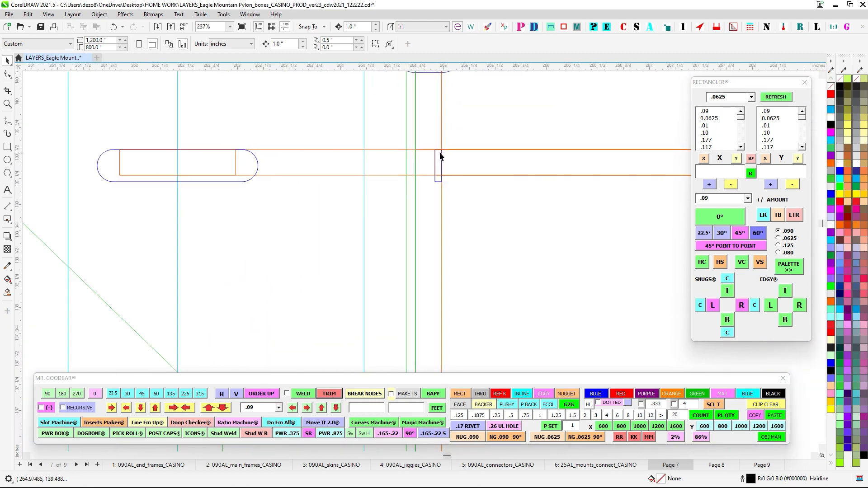
{"action": "left_click", "coordinate": [438, 181]}
{"action": "scroll", "coordinate": [441, 176], "scroll_direction": "up", "scroll_amount": 4}
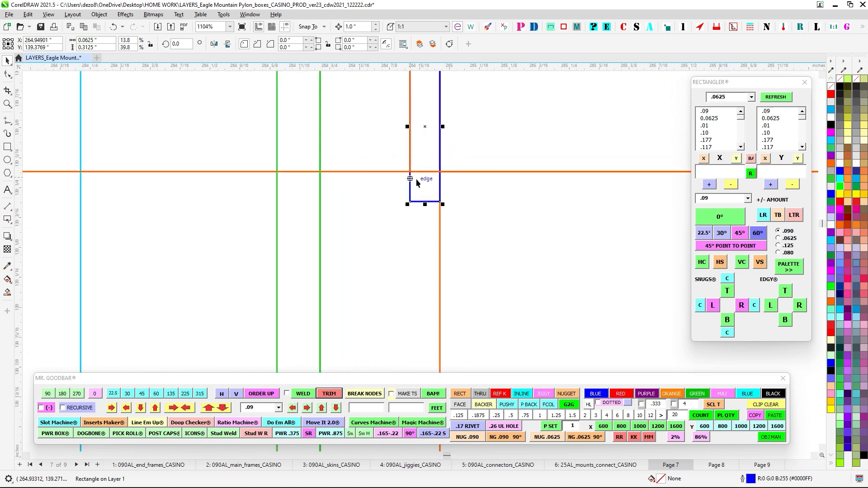
{"action": "scroll", "coordinate": [434, 208], "scroll_direction": "down", "scroll_amount": 3}
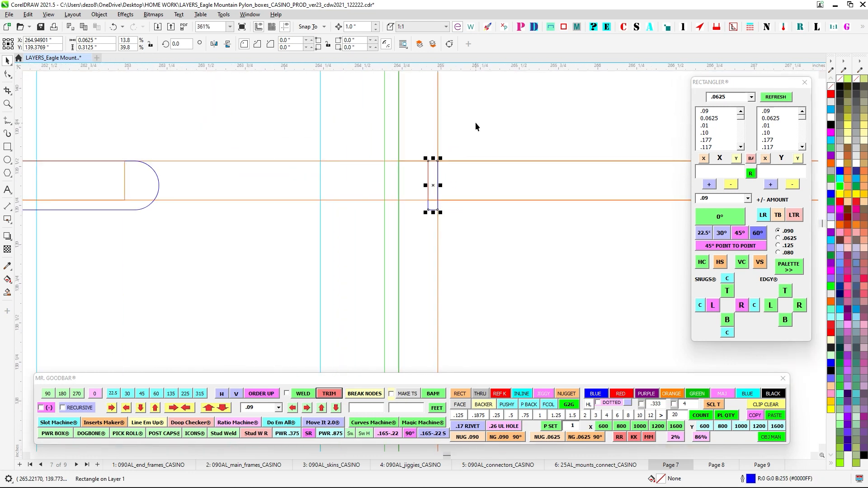
- Select the orange bracket strip beside the notch and compare its position with the adjoining slots and the lower view's bracket notch
{"action": "left_click", "coordinate": [475, 123]}
{"action": "left_click", "coordinate": [475, 161]}
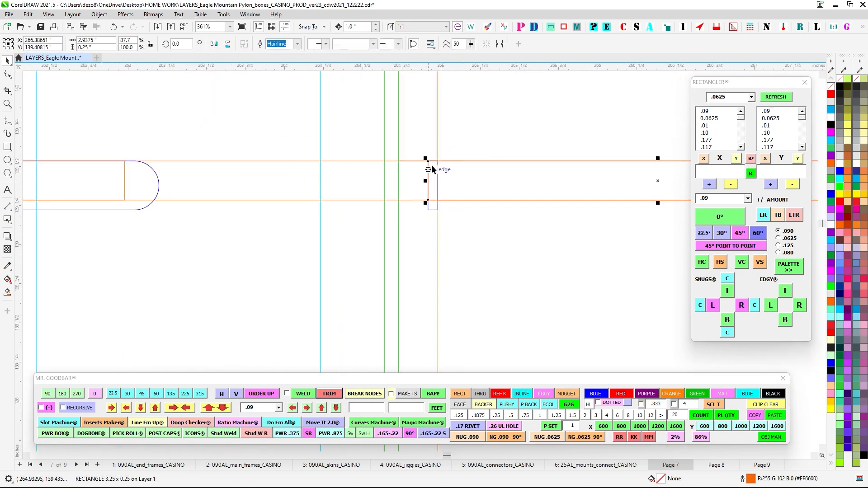
{"action": "scroll", "coordinate": [437, 166], "scroll_direction": "down", "scroll_amount": 10}
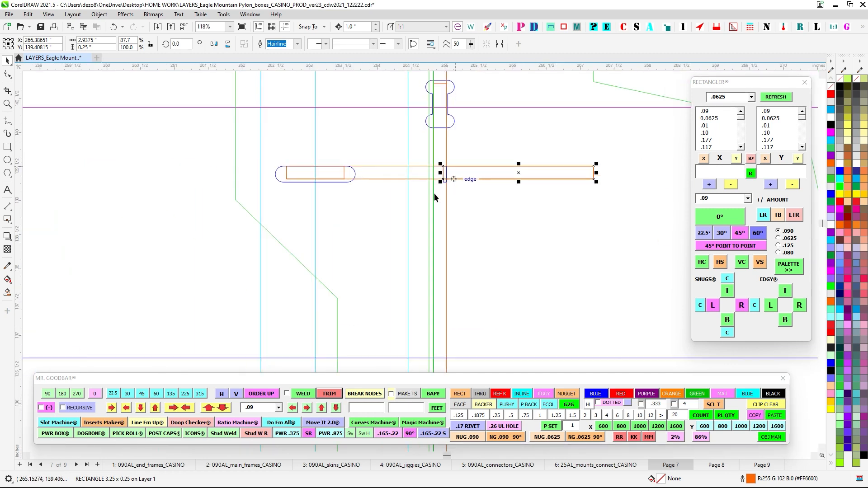
{"action": "scroll", "coordinate": [362, 173], "scroll_direction": "up", "scroll_amount": 7}
{"action": "scroll", "coordinate": [473, 137], "scroll_direction": "down", "scroll_amount": 4}
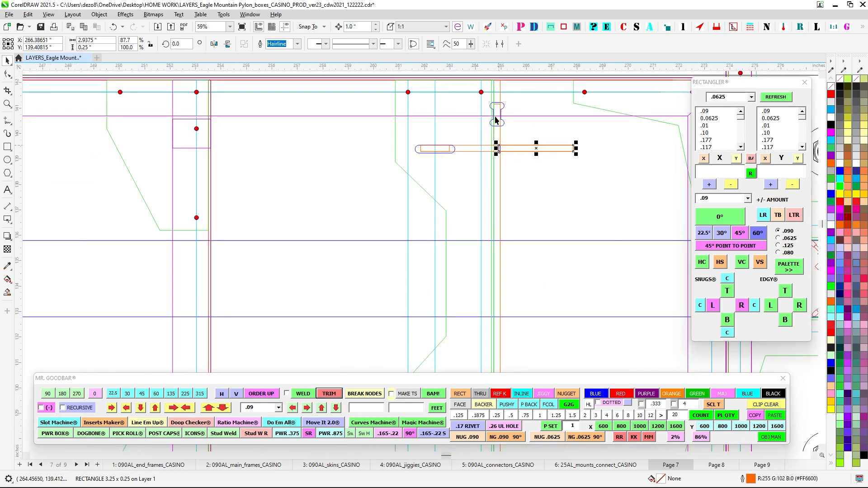
{"action": "scroll", "coordinate": [440, 131], "scroll_direction": "up", "scroll_amount": 4}
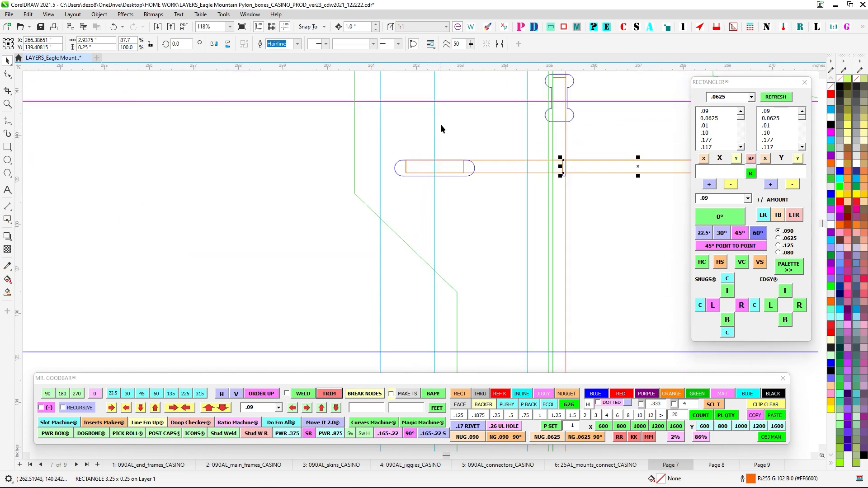
{"action": "scroll", "coordinate": [389, 203], "scroll_direction": "down", "scroll_amount": 8}
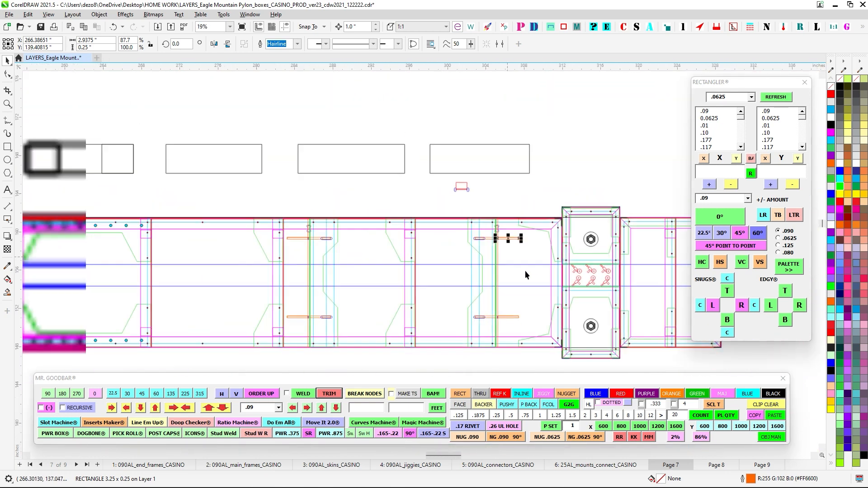
{"action": "scroll", "coordinate": [445, 143], "scroll_direction": "up", "scroll_amount": 7}
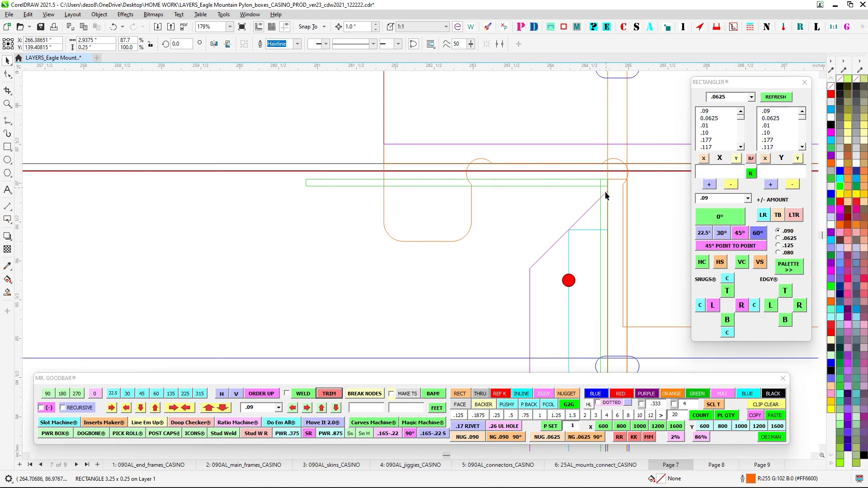
- Clear the bracket strip selection and examine the two winged connector plates with cyan slots among the parts beside the MAIN frame
{"action": "scroll", "coordinate": [491, 145], "scroll_direction": "down", "scroll_amount": 4}
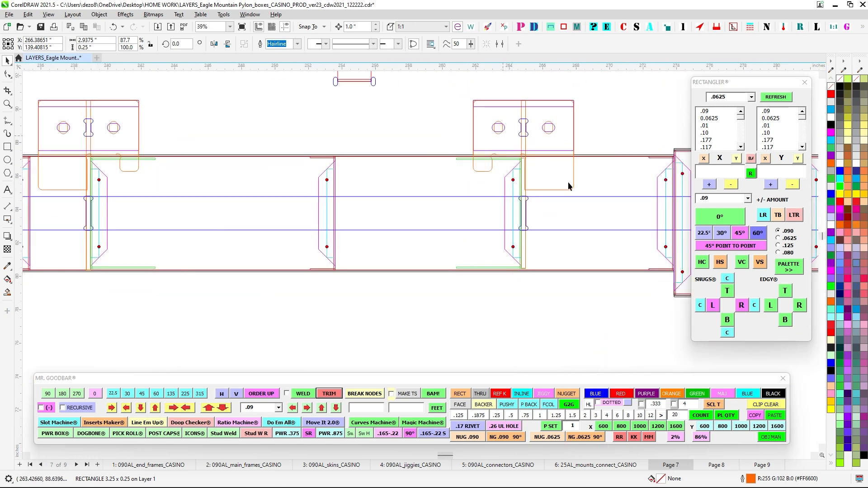
{"action": "scroll", "coordinate": [568, 186], "scroll_direction": "down", "scroll_amount": 5}
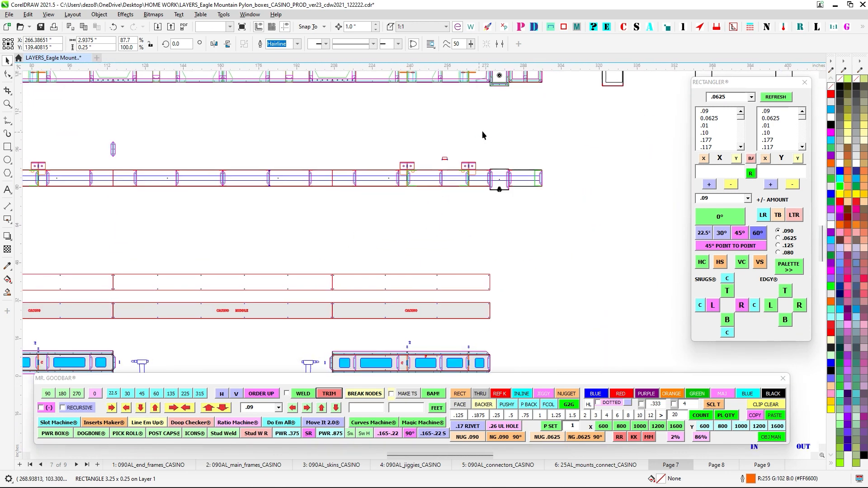
{"action": "scroll", "coordinate": [482, 133], "scroll_direction": "down", "scroll_amount": 2}
{"action": "left_click", "coordinate": [480, 135]}
{"action": "left_click_drag", "start_coordinate": [529, 290], "coordinate": [391, 162]}
{"action": "scroll", "coordinate": [524, 220], "scroll_direction": "up", "scroll_amount": 2}
{"action": "left_click_drag", "start_coordinate": [687, 208], "coordinate": [506, 183]}
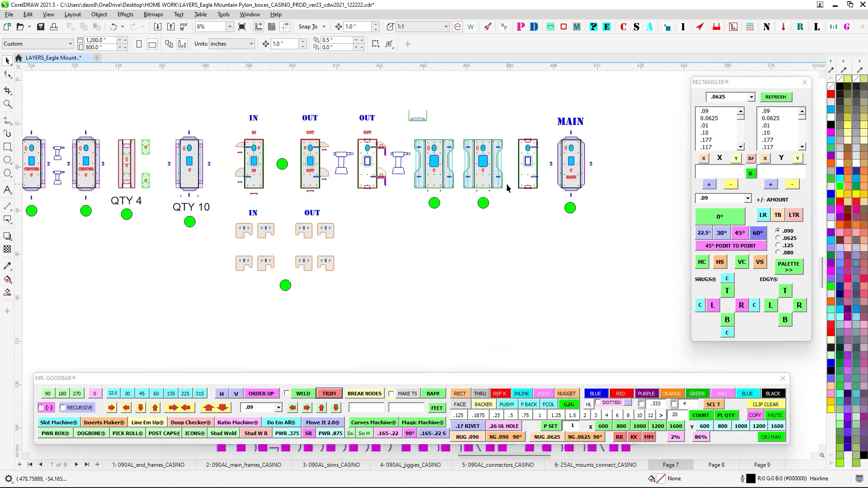
{"action": "scroll", "coordinate": [497, 154], "scroll_direction": "up", "scroll_amount": 3}
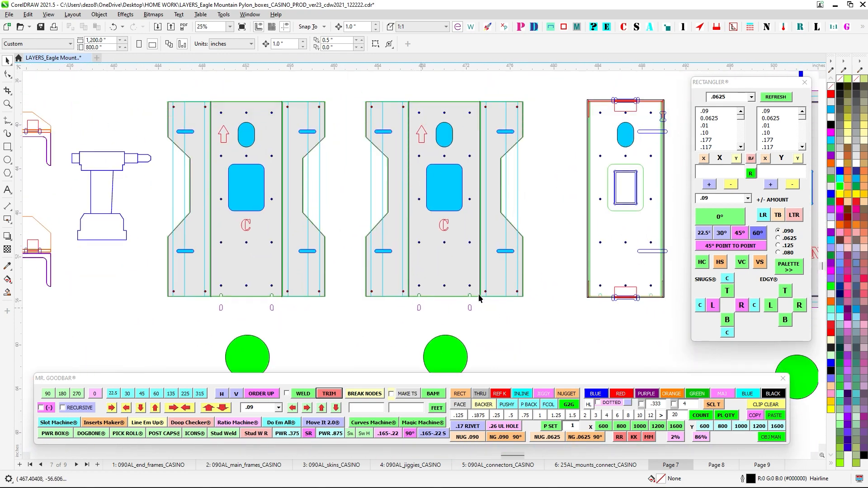
- Inspect the OUT connector plate up close, checking how its green slots line up with the notched orange gusset tabs
{"action": "scroll", "coordinate": [454, 254], "scroll_direction": "down", "scroll_amount": 2}
{"action": "left_click_drag", "start_coordinate": [339, 236], "coordinate": [599, 230]}
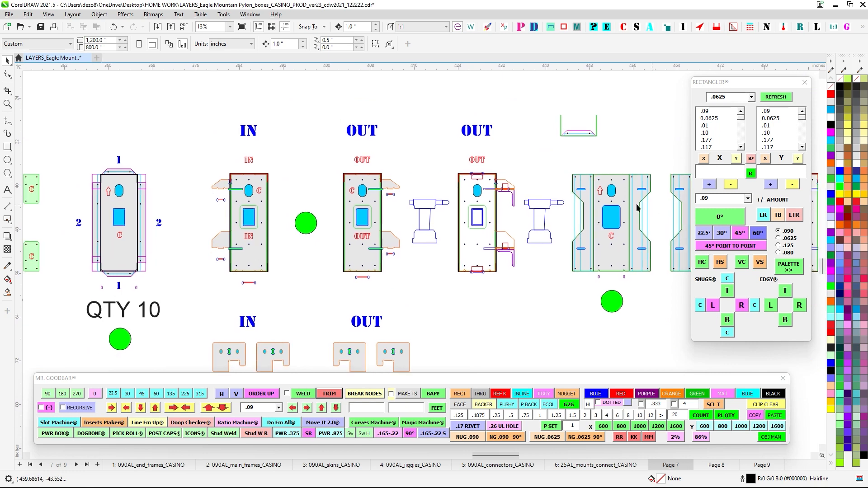
{"action": "scroll", "coordinate": [358, 192], "scroll_direction": "up", "scroll_amount": 2}
{"action": "left_click_drag", "start_coordinate": [404, 160], "coordinate": [346, 110]}
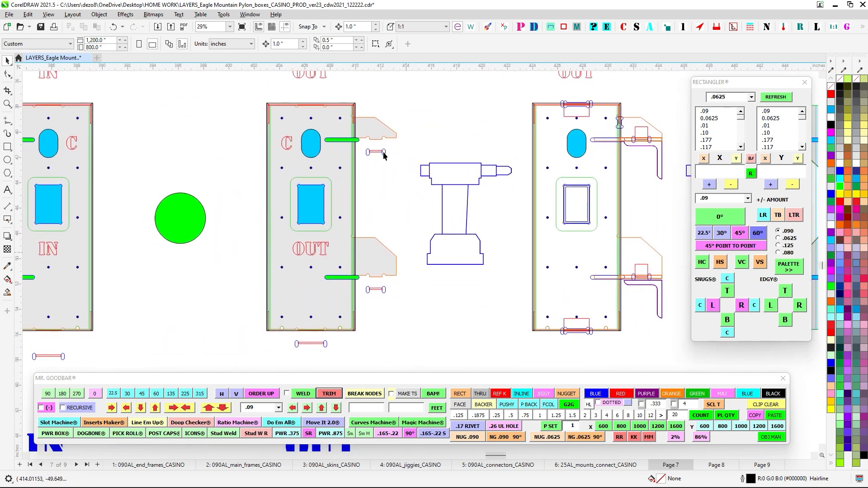
{"action": "scroll", "coordinate": [384, 155], "scroll_direction": "up", "scroll_amount": 2}
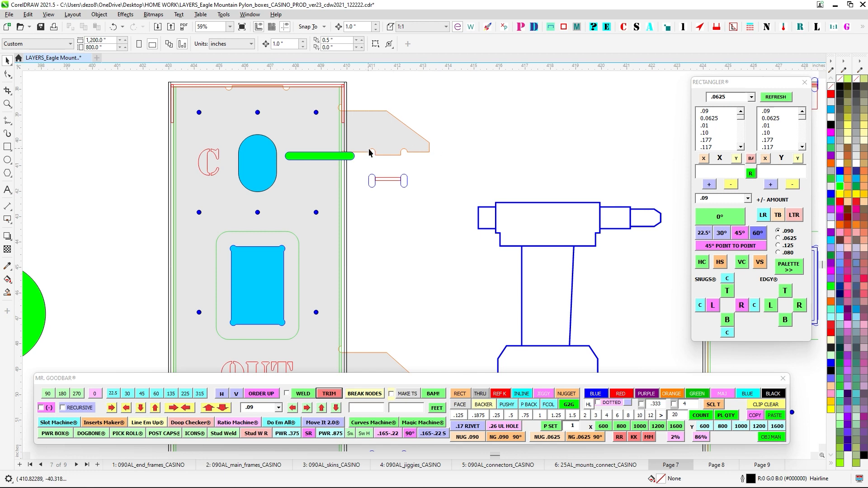
{"action": "scroll", "coordinate": [370, 152], "scroll_direction": "down", "scroll_amount": 2}
{"action": "scroll", "coordinate": [387, 191], "scroll_direction": "up", "scroll_amount": 2}
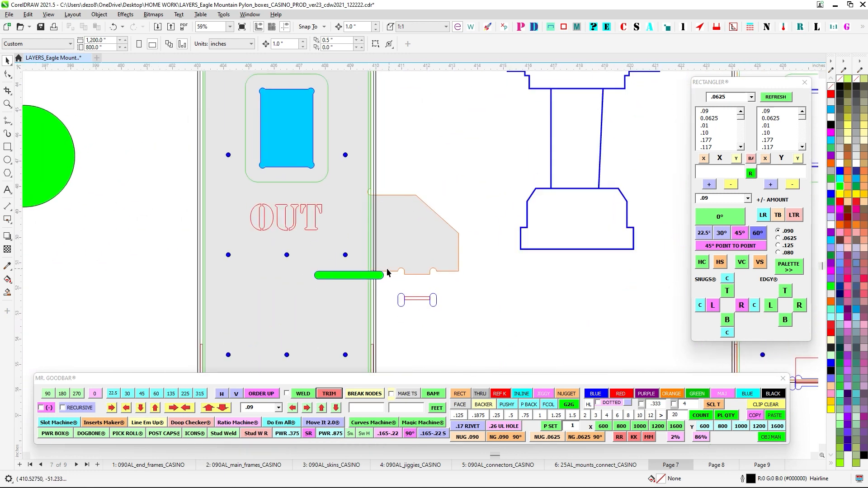
{"action": "scroll", "coordinate": [393, 270], "scroll_direction": "down", "scroll_amount": 4}
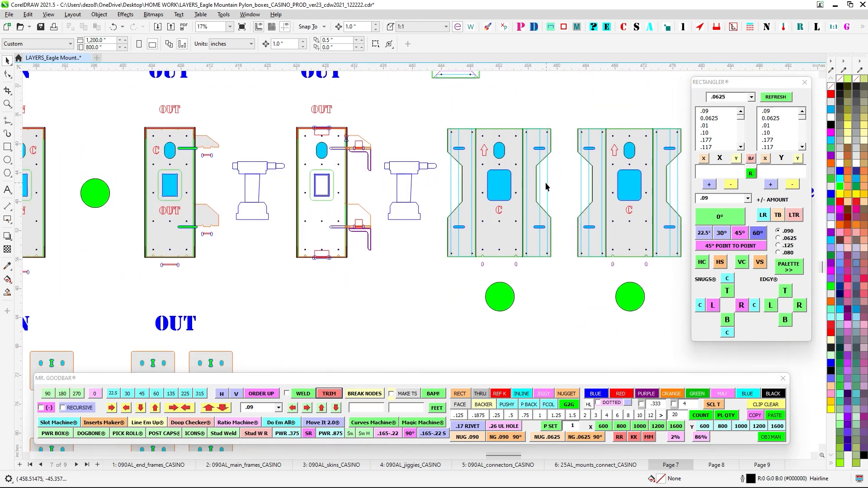
- Compare the IN and OUT connector plates with each other and with the neighbouring QTY 10 and QTY 4 parts
{"action": "left_click_drag", "start_coordinate": [346, 183], "coordinate": [427, 175]}
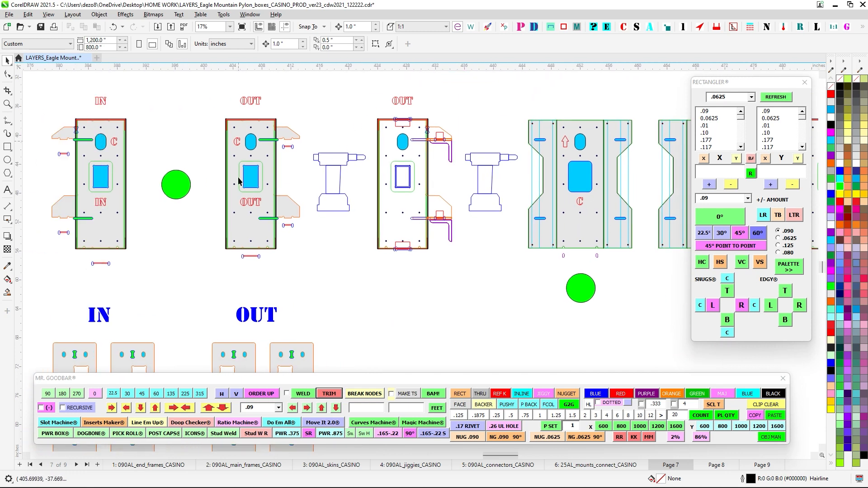
{"action": "scroll", "coordinate": [264, 226], "scroll_direction": "down", "scroll_amount": 2}
{"action": "left_click_drag", "start_coordinate": [231, 205], "coordinate": [390, 191]}
{"action": "scroll", "coordinate": [345, 131], "scroll_direction": "up", "scroll_amount": 2}
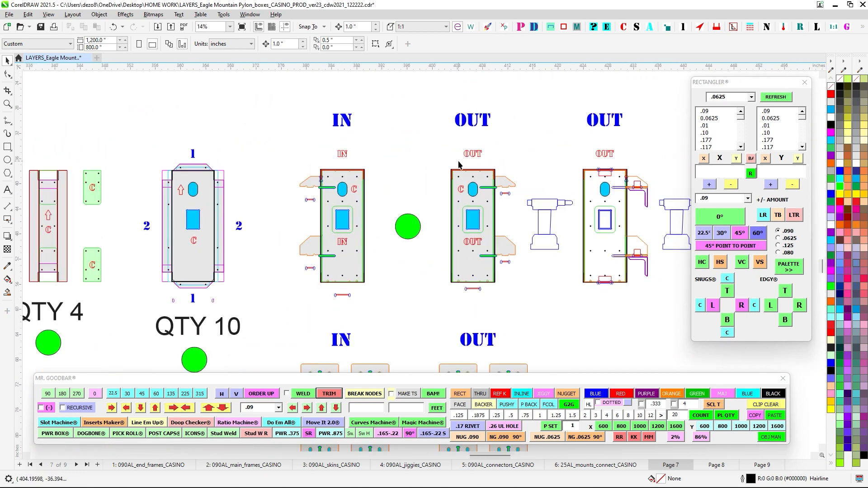
{"action": "scroll", "coordinate": [460, 163], "scroll_direction": "down", "scroll_amount": 1}
{"action": "scroll", "coordinate": [427, 137], "scroll_direction": "down", "scroll_amount": 2}
{"action": "left_click_drag", "start_coordinate": [427, 137], "coordinate": [496, 229]}
{"action": "left_click_drag", "start_coordinate": [370, 169], "coordinate": [523, 199]}
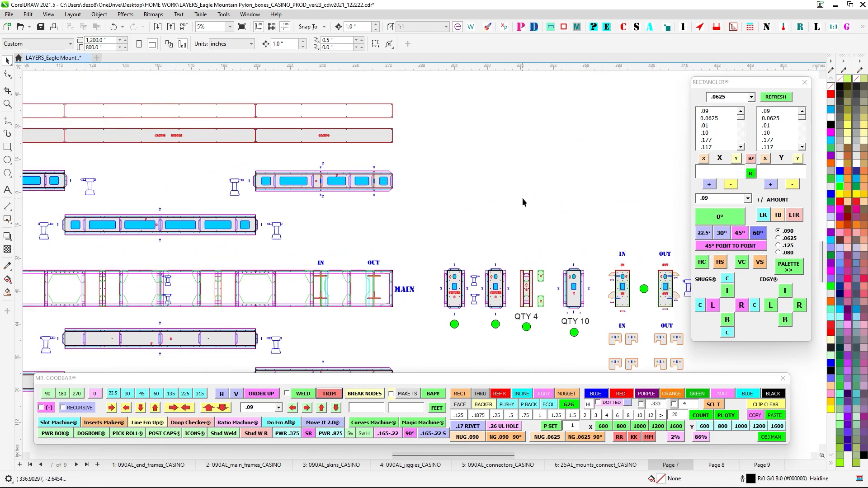
- Examine where the IN and OUT mount brackets sit between the connectors near the MAIN frame's right end
{"action": "left_click_drag", "start_coordinate": [377, 284], "coordinate": [430, 229]}
{"action": "scroll", "coordinate": [424, 231], "scroll_direction": "up", "scroll_amount": 2}
{"action": "left_click_drag", "start_coordinate": [477, 159], "coordinate": [572, 137]}
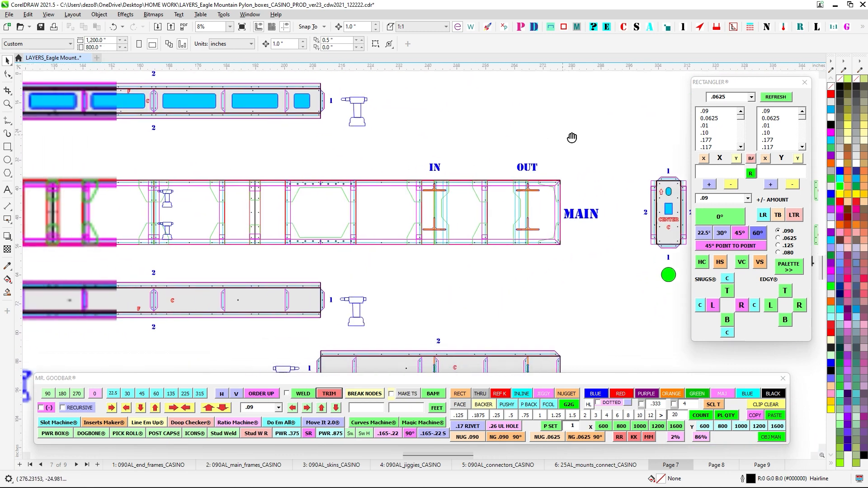
{"action": "scroll", "coordinate": [445, 186], "scroll_direction": "up", "scroll_amount": 1}
{"action": "scroll", "coordinate": [445, 186], "scroll_direction": "up", "scroll_amount": 1}
{"action": "scroll", "coordinate": [450, 188], "scroll_direction": "up", "scroll_amount": 1}
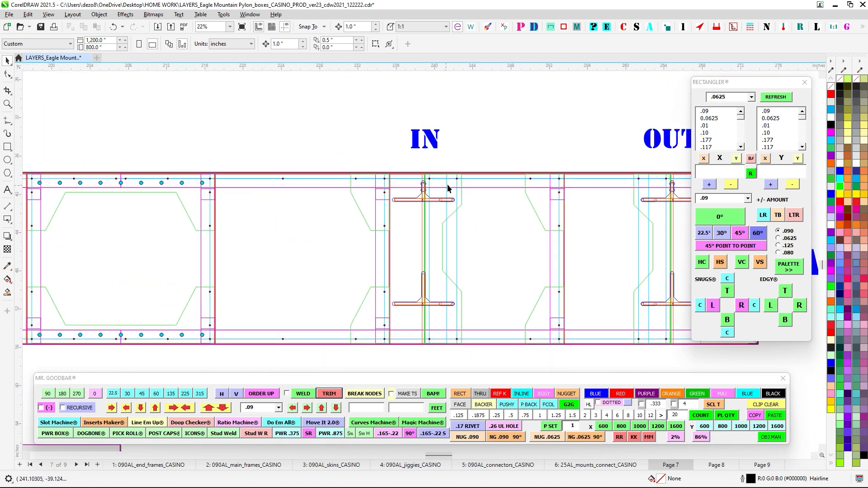
{"action": "scroll", "coordinate": [377, 197], "scroll_direction": "down", "scroll_amount": 4}
{"action": "scroll", "coordinate": [349, 225], "scroll_direction": "up", "scroll_amount": 1}
{"action": "scroll", "coordinate": [342, 166], "scroll_direction": "up", "scroll_amount": 1}
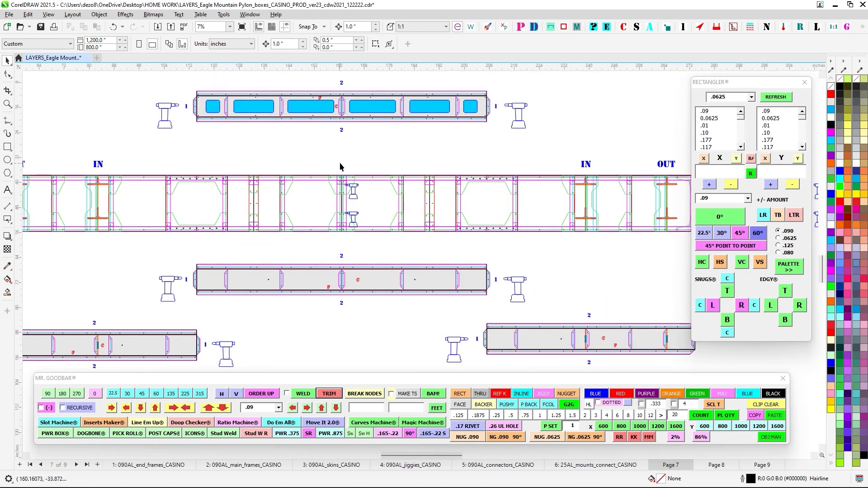
{"action": "scroll", "coordinate": [339, 140], "scroll_direction": "right", "scroll_amount": 3}
{"action": "scroll", "coordinate": [370, 181], "scroll_direction": "up", "scroll_amount": 1}
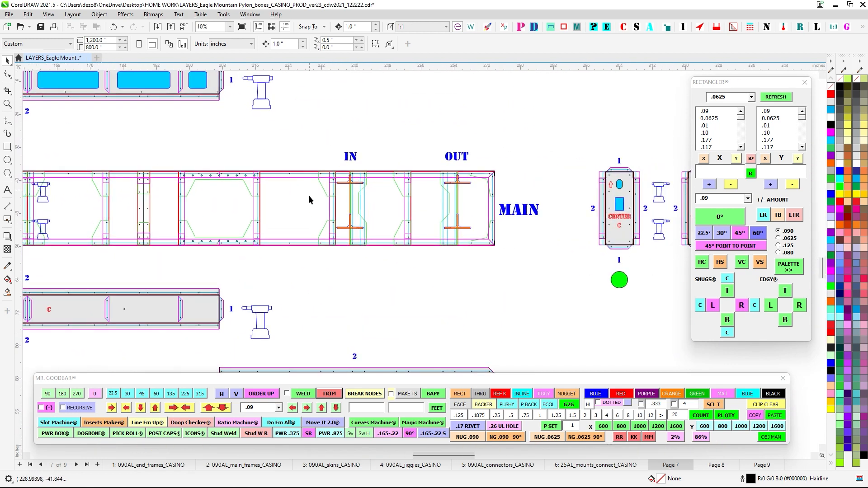
- Examine the T-shaped bracket slots at the OUT and IN positions near the MAIN frame's left end
{"action": "scroll", "coordinate": [458, 172], "scroll_direction": "down", "scroll_amount": 1}
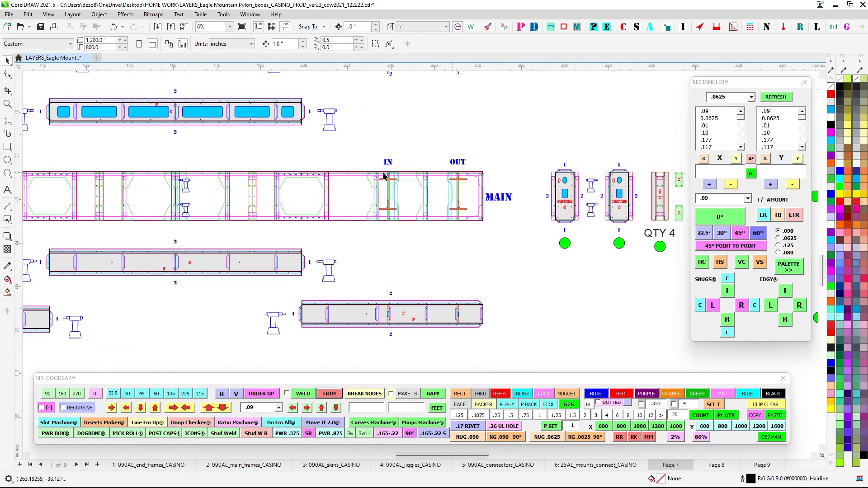
{"action": "left_click_drag", "start_coordinate": [188, 158], "coordinate": [549, 169]}
{"action": "left_click_drag", "start_coordinate": [285, 187], "coordinate": [369, 176]}
{"action": "scroll", "coordinate": [369, 177], "scroll_direction": "up", "scroll_amount": 2}
{"action": "scroll", "coordinate": [360, 177], "scroll_direction": "up", "scroll_amount": 2}
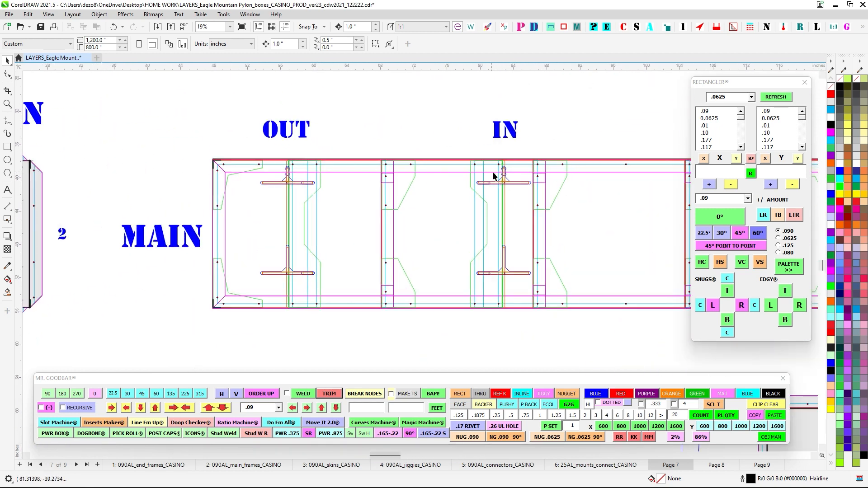
{"action": "scroll", "coordinate": [494, 177], "scroll_direction": "up", "scroll_amount": 5}
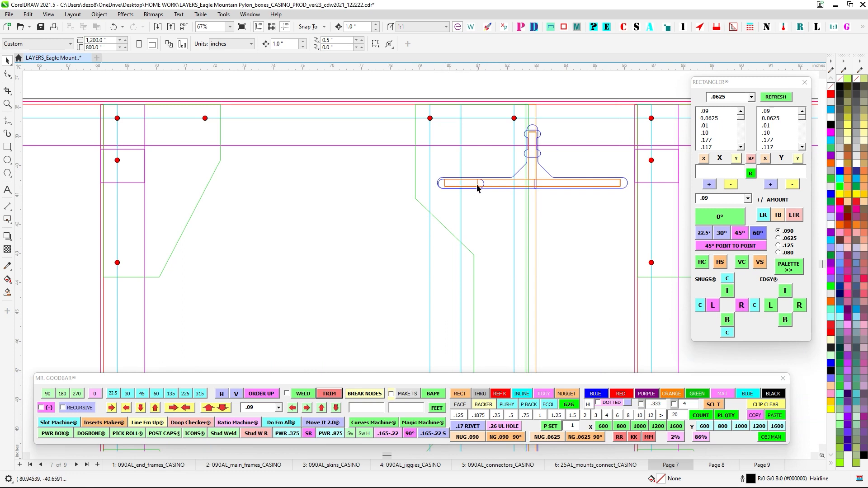
{"action": "scroll", "coordinate": [447, 184], "scroll_direction": "down", "scroll_amount": 2}
{"action": "left_click_drag", "start_coordinate": [348, 207], "coordinate": [510, 204]}
{"action": "scroll", "coordinate": [204, 174], "scroll_direction": "up", "scroll_amount": 2}
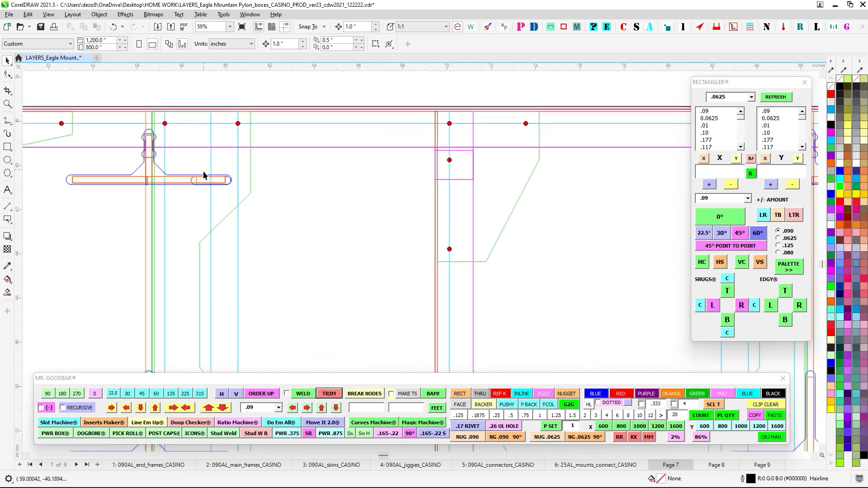
{"action": "scroll", "coordinate": [260, 190], "scroll_direction": "down", "scroll_amount": 5}
- Follow the MAIN frame rightward from the left IN bracket, checking the connectors and the bolted middle sections
{"action": "left_click_drag", "start_coordinate": [575, 207], "coordinate": [159, 190]}
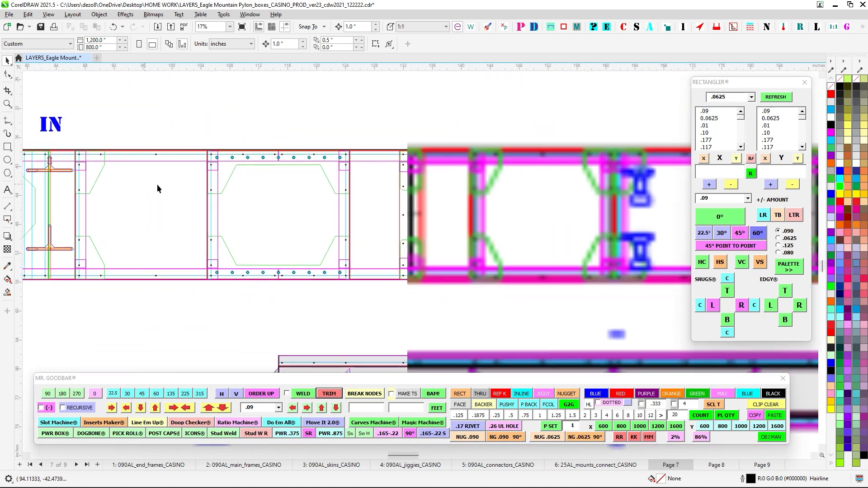
{"action": "scroll", "coordinate": [181, 192], "scroll_direction": "down", "scroll_amount": 2}
{"action": "left_click_drag", "start_coordinate": [384, 200], "coordinate": [140, 198]}
{"action": "scroll", "coordinate": [452, 194], "scroll_direction": "up", "scroll_amount": 3}
{"action": "left_click_drag", "start_coordinate": [629, 163], "coordinate": [408, 191]}
{"action": "scroll", "coordinate": [504, 173], "scroll_direction": "up", "scroll_amount": 3}
{"action": "scroll", "coordinate": [497, 172], "scroll_direction": "down", "scroll_amount": 5}
{"action": "scroll", "coordinate": [545, 194], "scroll_direction": "up", "scroll_amount": 4}
{"action": "scroll", "coordinate": [479, 198], "scroll_direction": "down", "scroll_amount": 4}
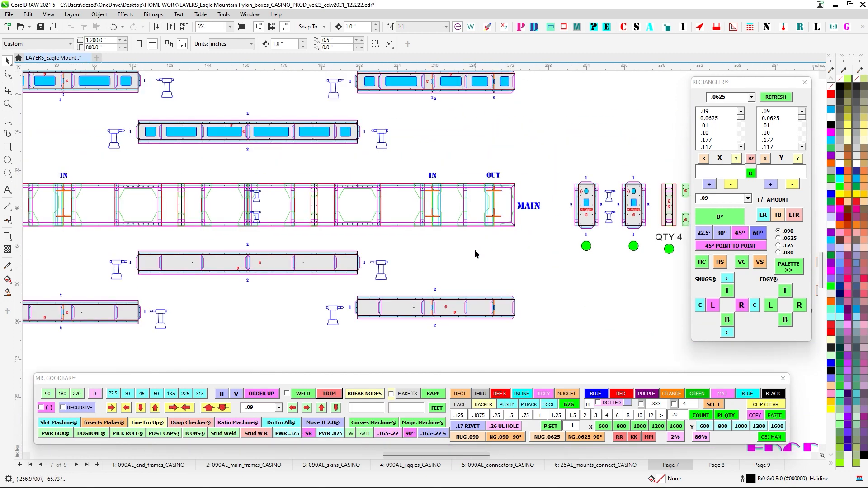
- Compare the separate connector parts with their positions in the MAIN frame, and review the whole frame from end to end
{"action": "left_click_drag", "start_coordinate": [477, 250], "coordinate": [346, 238]}
{"action": "left_click_drag", "start_coordinate": [572, 149], "coordinate": [490, 167]}
{"action": "scroll", "coordinate": [471, 171], "scroll_direction": "up", "scroll_amount": 2}
{"action": "left_click_drag", "start_coordinate": [425, 190], "coordinate": [519, 185]}
{"action": "scroll", "coordinate": [465, 178], "scroll_direction": "down", "scroll_amount": 2}
{"action": "scroll", "coordinate": [562, 191], "scroll_direction": "down", "scroll_amount": 1}
{"action": "scroll", "coordinate": [520, 185], "scroll_direction": "up", "scroll_amount": 2}
{"action": "scroll", "coordinate": [522, 183], "scroll_direction": "up", "scroll_amount": 1}
{"action": "scroll", "coordinate": [522, 182], "scroll_direction": "up", "scroll_amount": 2}
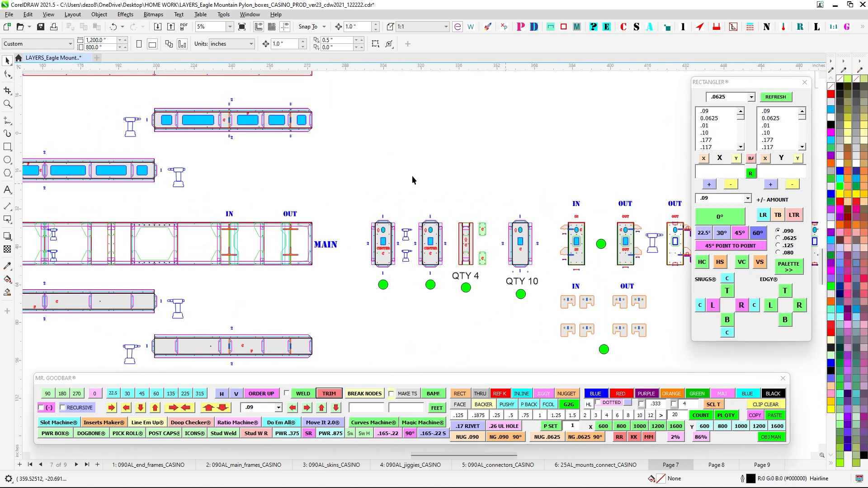
{"action": "left_click_drag", "start_coordinate": [412, 176], "coordinate": [560, 194]}
{"action": "left_click_drag", "start_coordinate": [240, 199], "coordinate": [418, 170]}
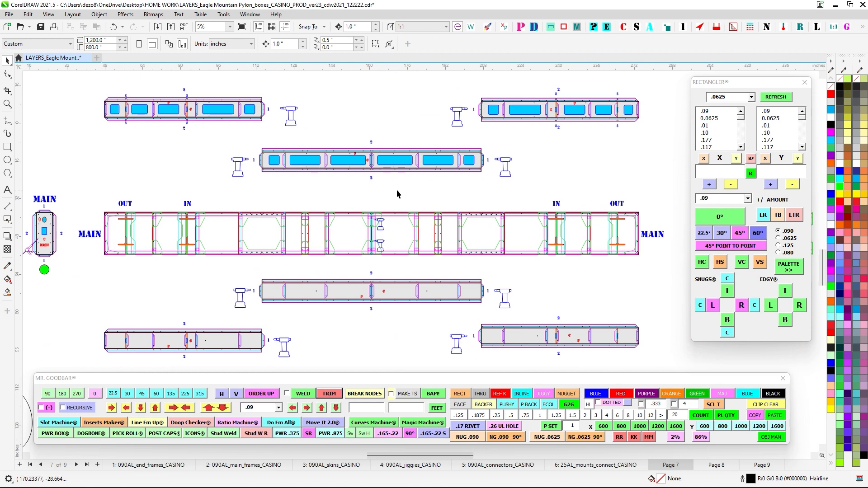
- Inspect the upper T-shaped slot at the MAIN frame's right IN position, including the short bracket segment inside it
{"action": "scroll", "coordinate": [565, 210], "scroll_direction": "up", "scroll_amount": 10}
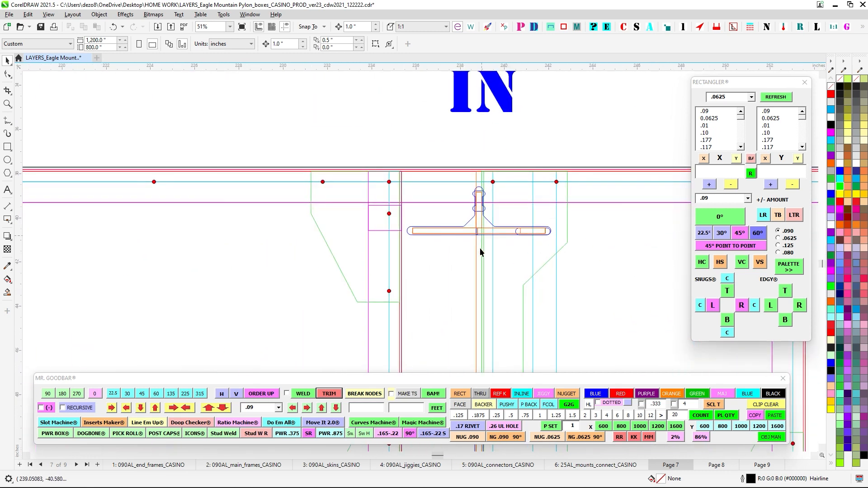
{"action": "scroll", "coordinate": [477, 228], "scroll_direction": "up", "scroll_amount": 3}
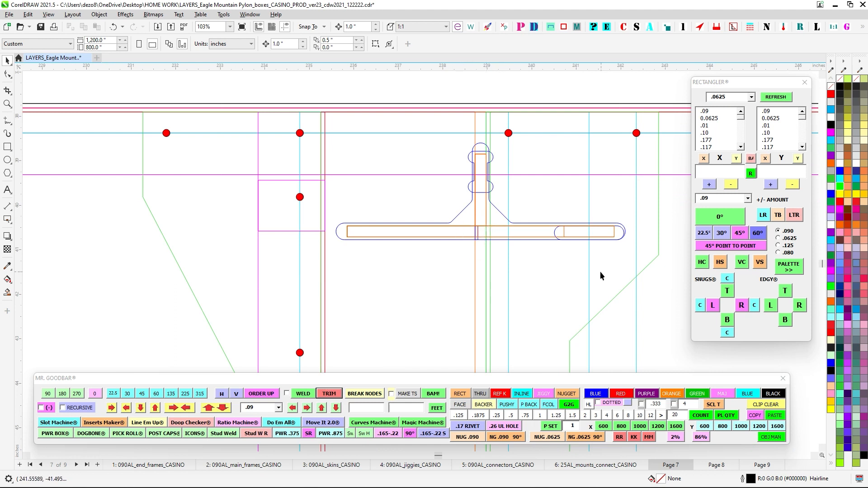
{"action": "scroll", "coordinate": [601, 271], "scroll_direction": "up", "scroll_amount": 2}
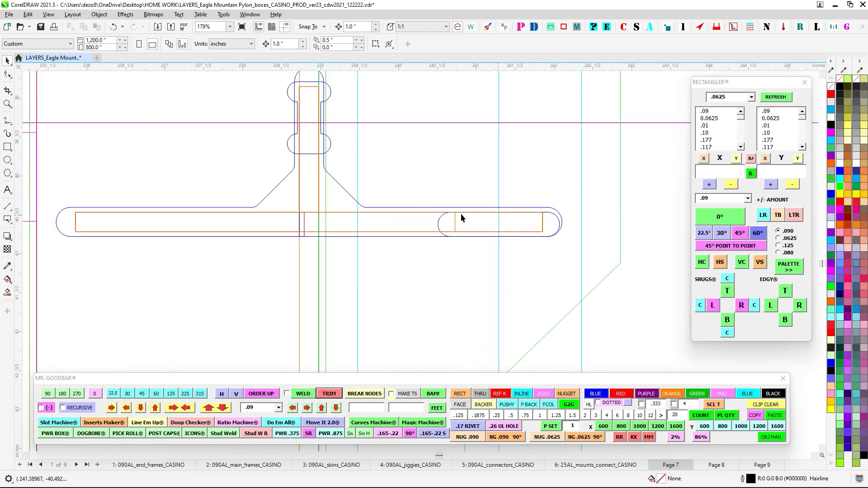
{"action": "scroll", "coordinate": [595, 215], "scroll_direction": "down", "scroll_amount": 4}
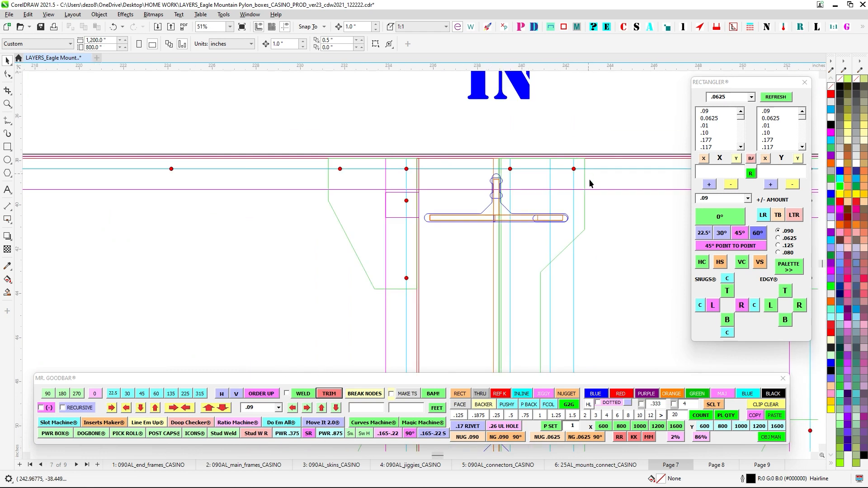
- Examine the matching mount bracket in the upper assembly view, checking its holes, dogbone slots and hooked leg against the frame flange
{"action": "scroll", "coordinate": [520, 258], "scroll_direction": "down", "scroll_amount": 8}
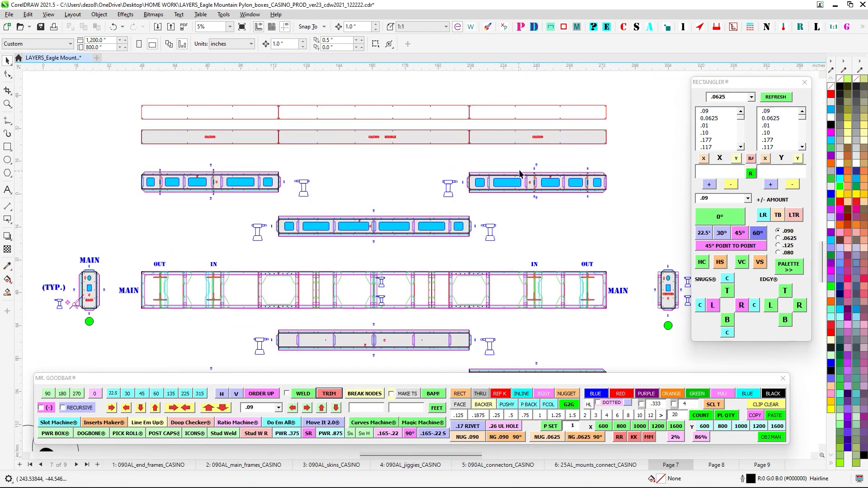
{"action": "left_click_drag", "start_coordinate": [529, 191], "coordinate": [485, 310]}
{"action": "left_click_drag", "start_coordinate": [493, 172], "coordinate": [484, 285]}
{"action": "scroll", "coordinate": [488, 253], "scroll_direction": "up", "scroll_amount": 10}
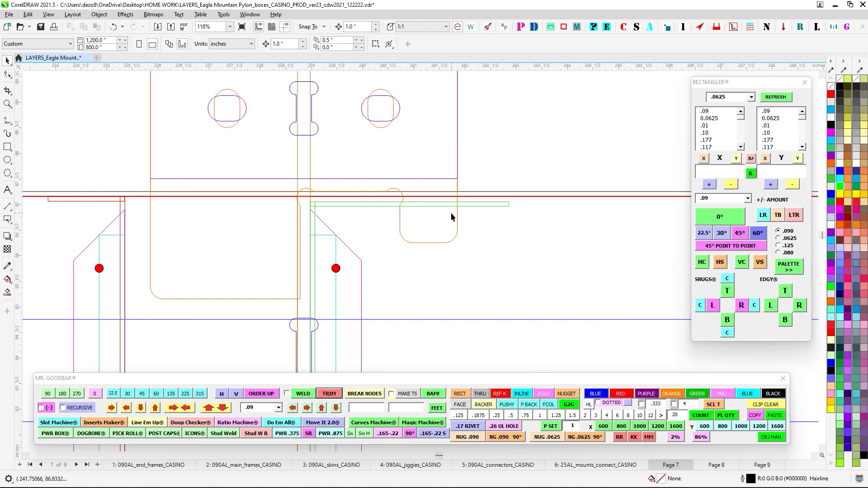
{"action": "scroll", "coordinate": [501, 208], "scroll_direction": "down", "scroll_amount": 2}
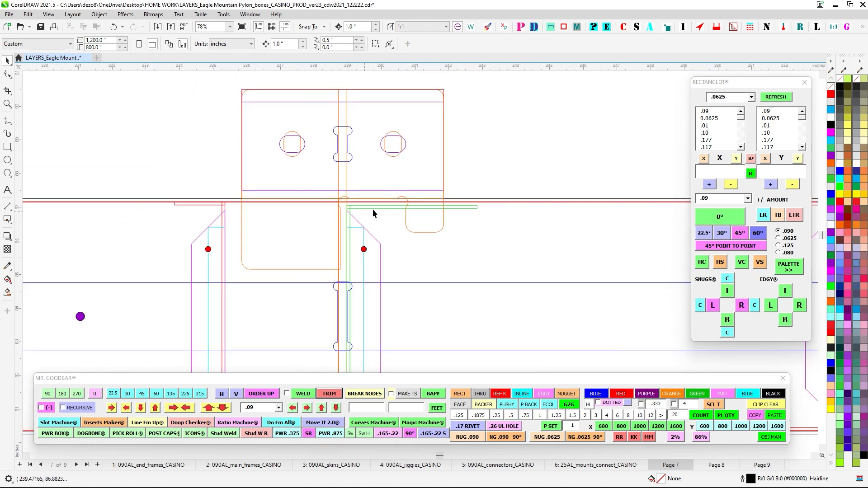
{"action": "left_click_drag", "start_coordinate": [373, 209], "coordinate": [562, 184]}
{"action": "scroll", "coordinate": [488, 186], "scroll_direction": "up", "scroll_amount": 3}
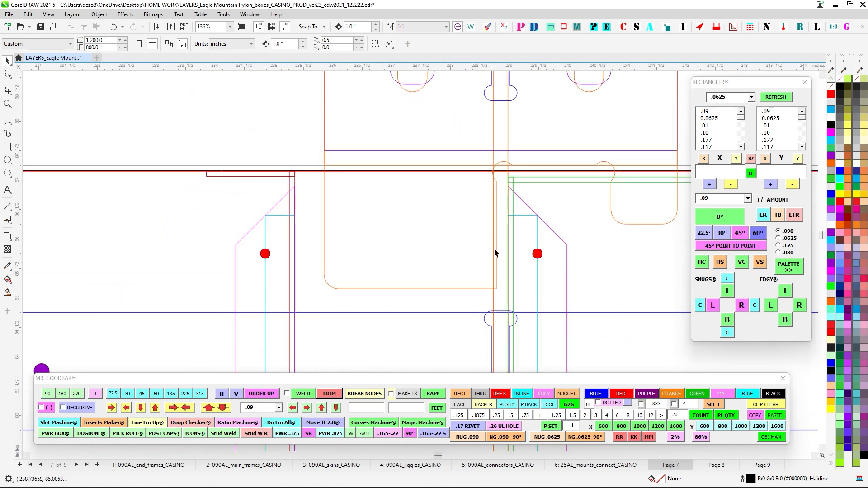
{"action": "scroll", "coordinate": [495, 226], "scroll_direction": "down", "scroll_amount": 2}
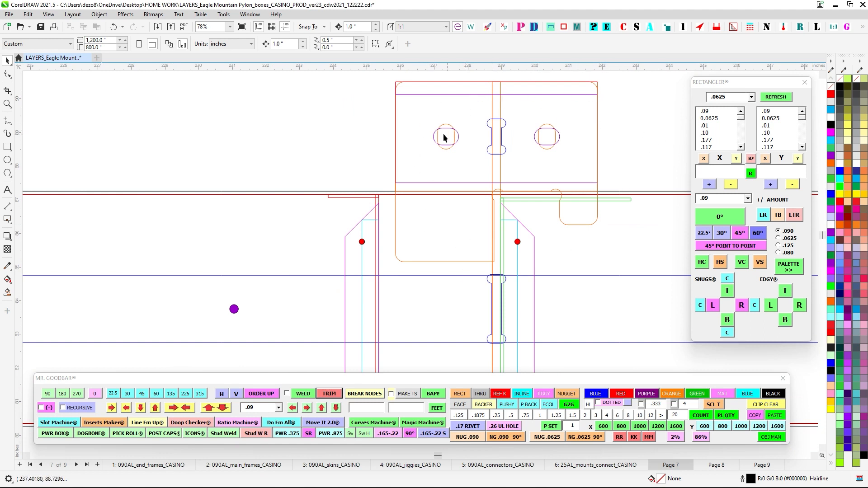
{"action": "scroll", "coordinate": [444, 138], "scroll_direction": "down", "scroll_amount": 2}
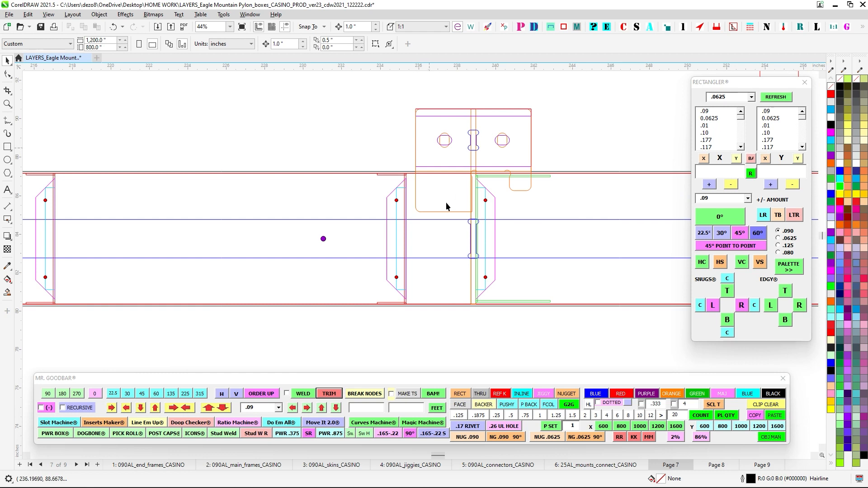
{"action": "scroll", "coordinate": [446, 184], "scroll_direction": "up", "scroll_amount": 2}
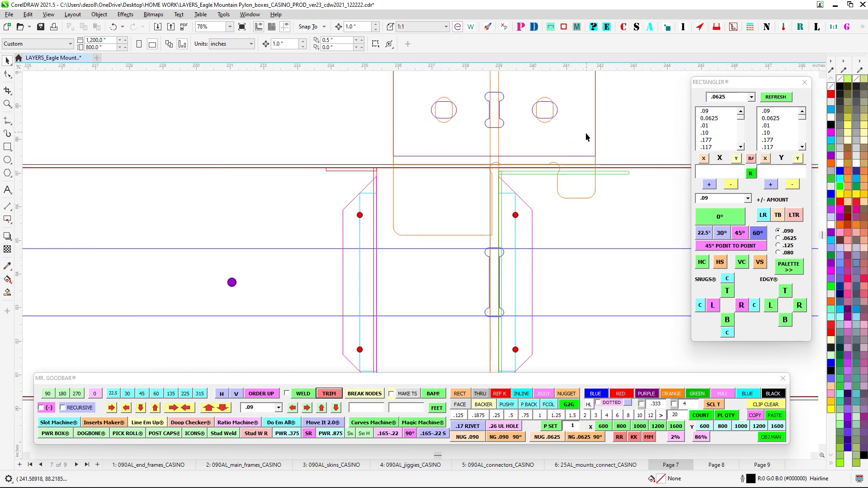
- Compare the mount bracket's hooked leg and dogbone slots in the upper assembly view with the T-shaped slot at the MAIN frame's right IN position
{"action": "scroll", "coordinate": [585, 132], "scroll_direction": "down", "scroll_amount": 2}
{"action": "scroll", "coordinate": [515, 175], "scroll_direction": "up", "scroll_amount": 3}
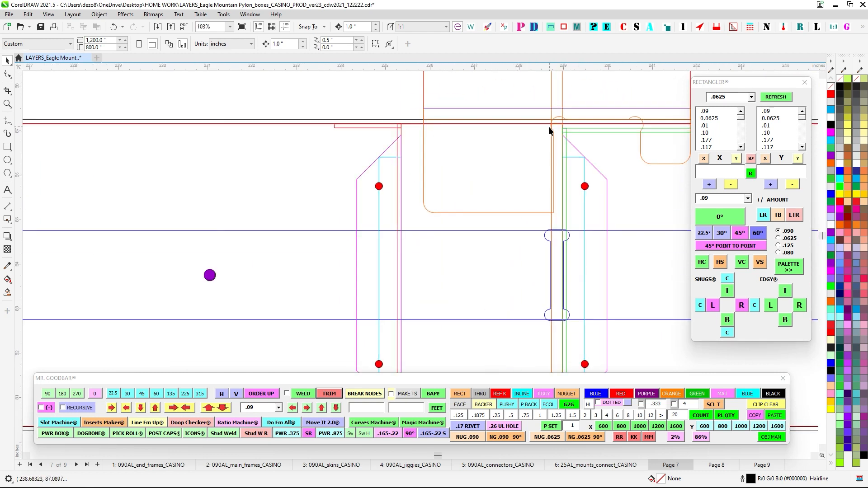
{"action": "scroll", "coordinate": [539, 162], "scroll_direction": "down", "scroll_amount": 2}
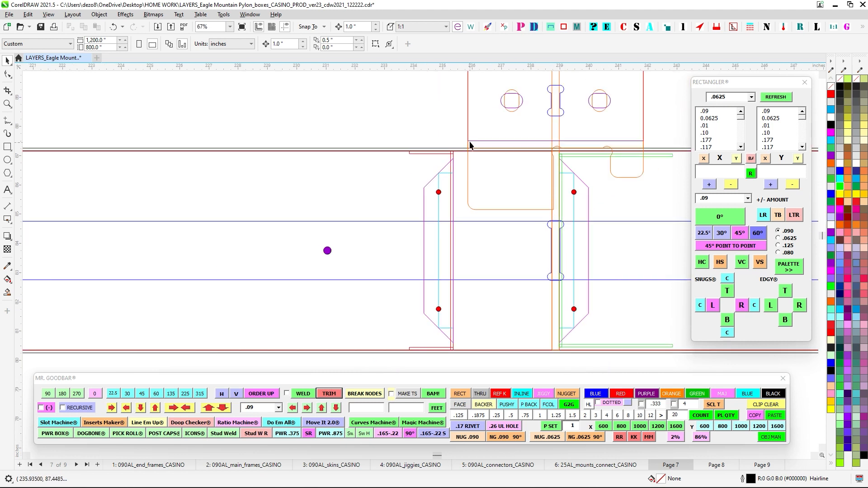
{"action": "left_click_drag", "start_coordinate": [531, 100], "coordinate": [503, 166]}
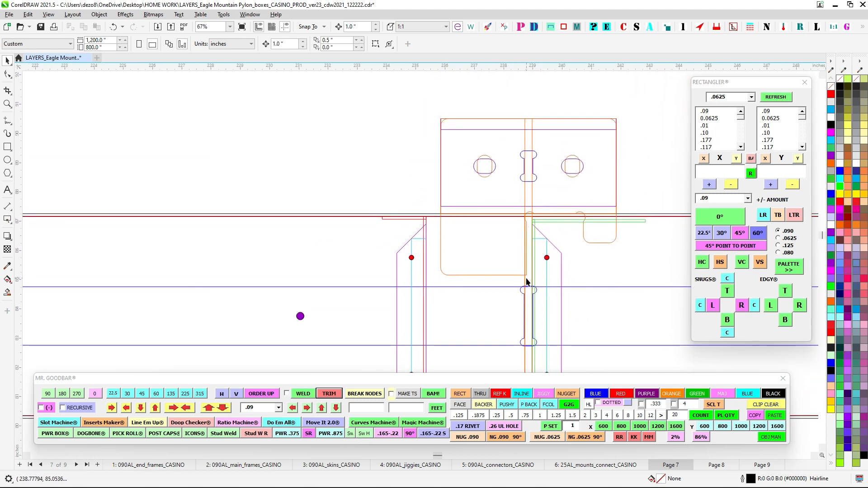
{"action": "scroll", "coordinate": [536, 245], "scroll_direction": "down", "scroll_amount": 5}
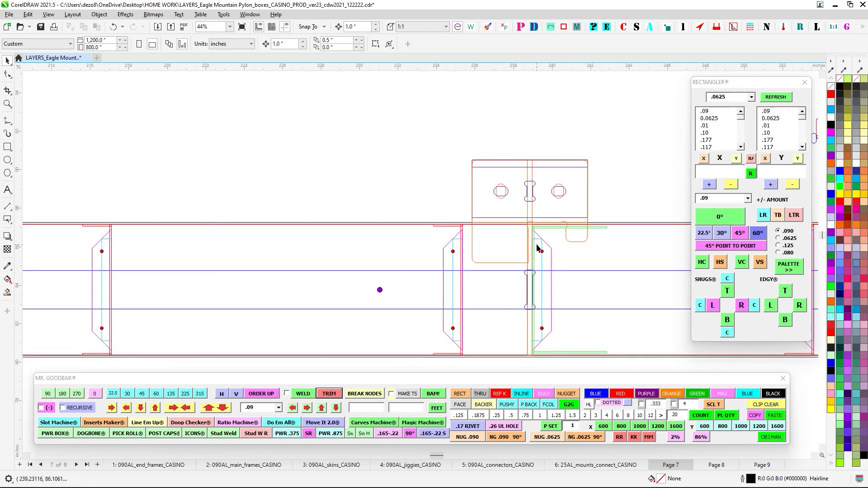
{"action": "left_click_drag", "start_coordinate": [547, 142], "coordinate": [486, 267]}
{"action": "scroll", "coordinate": [477, 187], "scroll_direction": "up", "scroll_amount": 4}
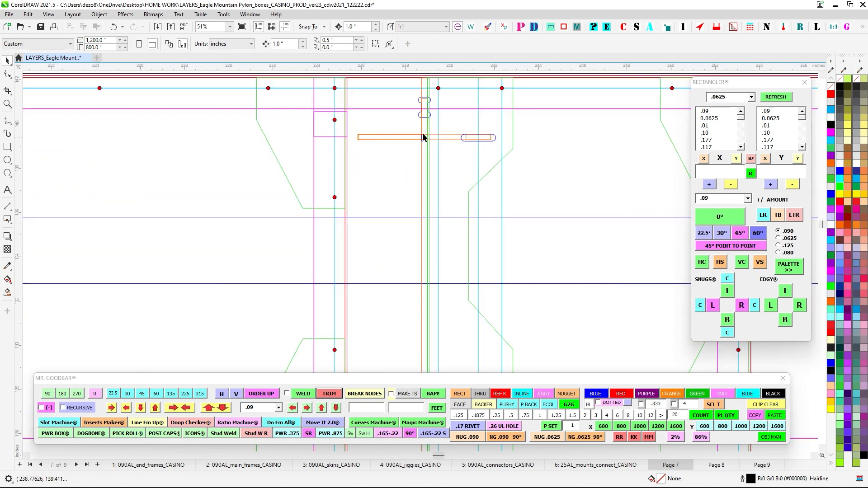
{"action": "scroll", "coordinate": [409, 146], "scroll_direction": "up", "scroll_amount": 2}
{"action": "scroll", "coordinate": [429, 139], "scroll_direction": "down", "scroll_amount": 3}
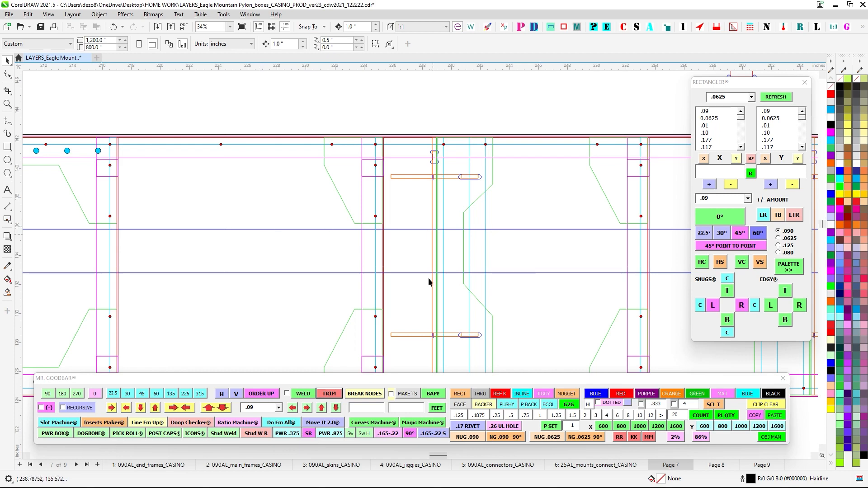
- Examine the separate IN and OUT connector parts, checking their attached mount brackets and the slotted C plates beside them
{"action": "scroll", "coordinate": [436, 272], "scroll_direction": "down", "scroll_amount": 4}
{"action": "left_click_drag", "start_coordinate": [566, 332], "coordinate": [272, 147]}
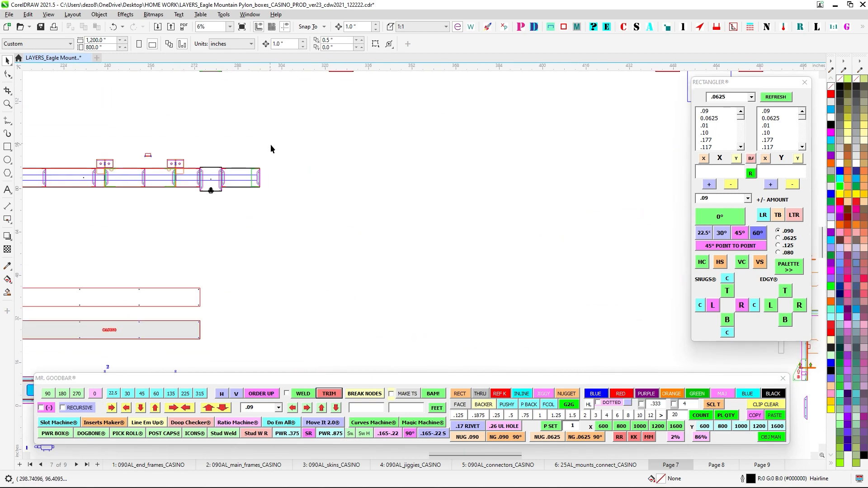
{"action": "left_click_drag", "start_coordinate": [415, 295], "coordinate": [607, 223]}
{"action": "scroll", "coordinate": [607, 222], "scroll_direction": "down", "scroll_amount": 1}
{"action": "left_click_drag", "start_coordinate": [529, 256], "coordinate": [384, 172]}
{"action": "scroll", "coordinate": [569, 289], "scroll_direction": "up", "scroll_amount": 5}
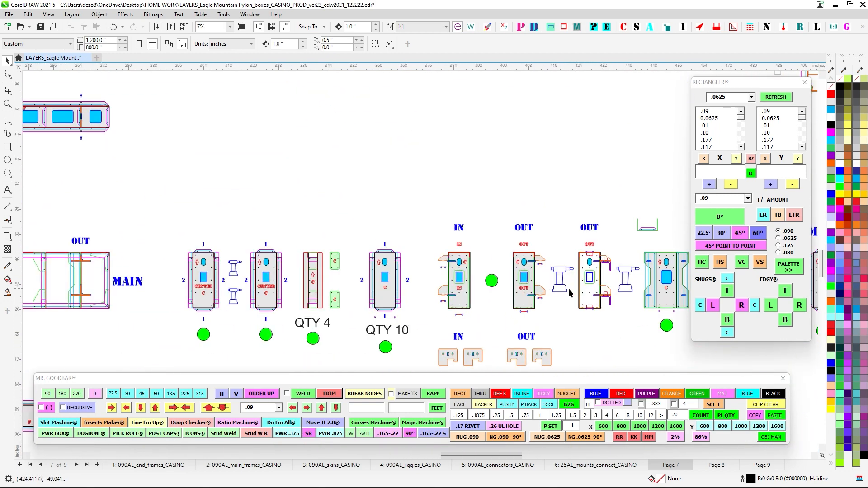
{"action": "scroll", "coordinate": [459, 285], "scroll_direction": "down", "scroll_amount": 2}
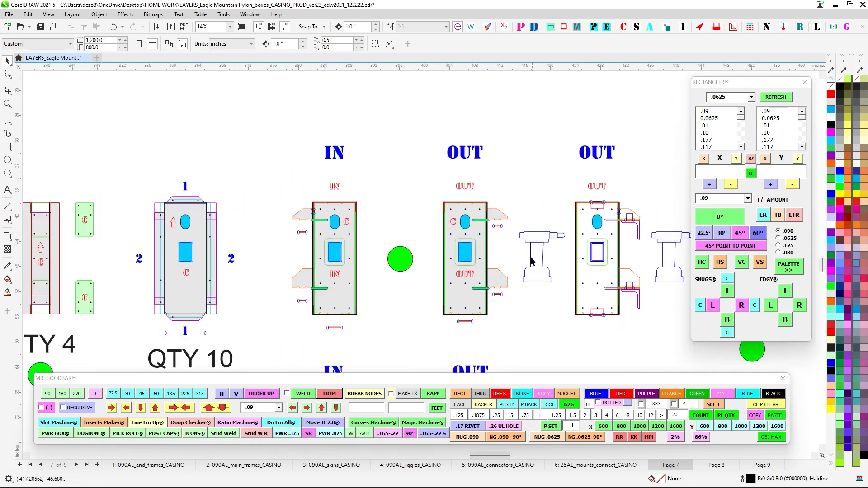
{"action": "scroll", "coordinate": [472, 227], "scroll_direction": "right", "scroll_amount": 5}
{"action": "scroll", "coordinate": [427, 211], "scroll_direction": "up", "scroll_amount": 2}
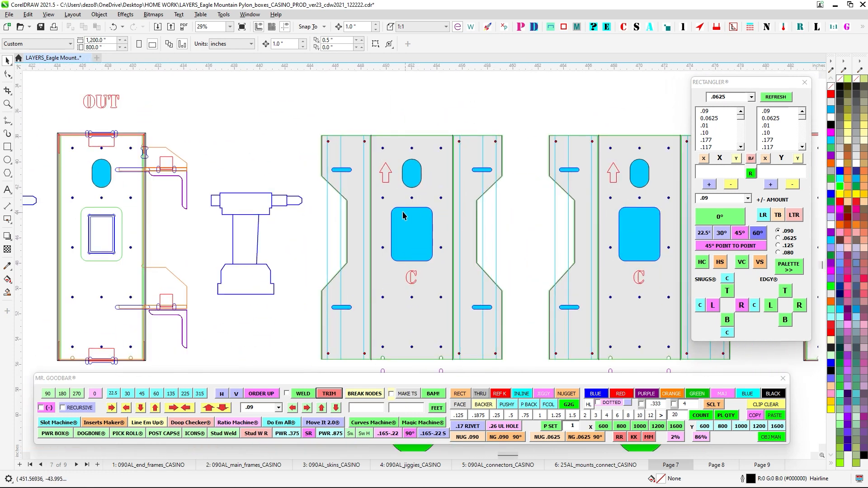
{"action": "scroll", "coordinate": [396, 229], "scroll_direction": "down", "scroll_amount": 2}
{"action": "left_click_drag", "start_coordinate": [321, 180], "coordinate": [537, 194]}
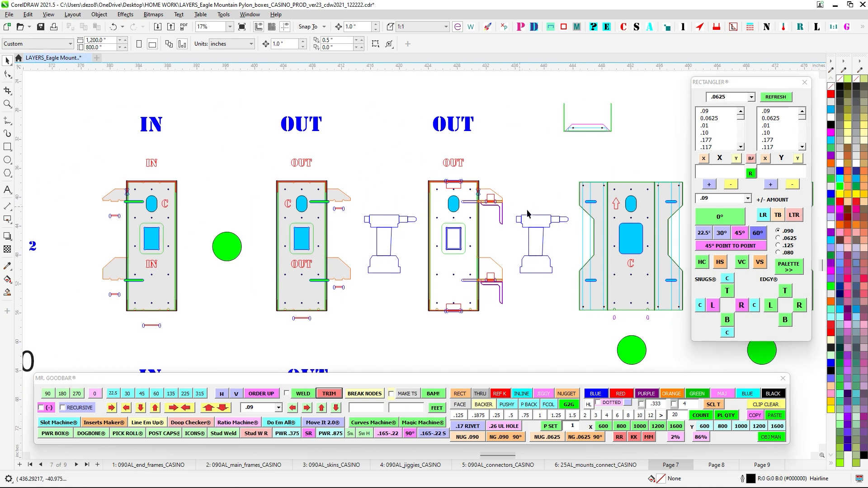
{"action": "left_click_drag", "start_coordinate": [552, 371], "coordinate": [552, 370]}
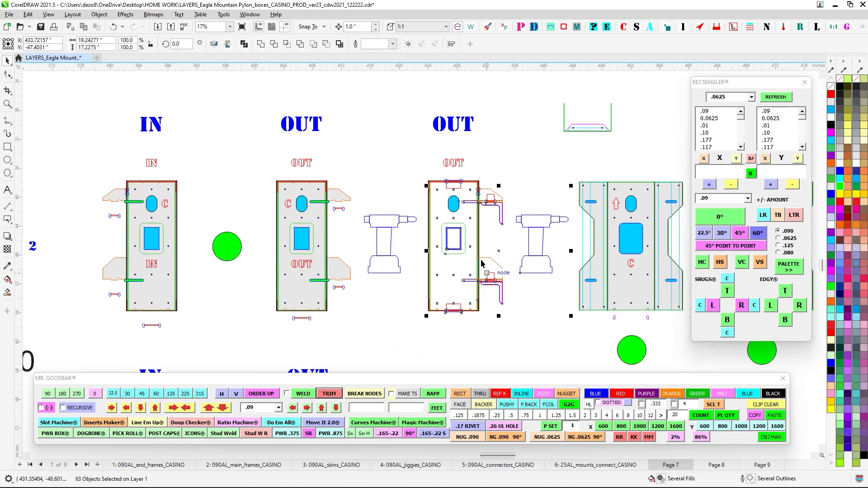
{"action": "left_click_drag", "start_coordinate": [357, 174], "coordinate": [418, 148]}
{"action": "left_click", "coordinate": [606, 115]}
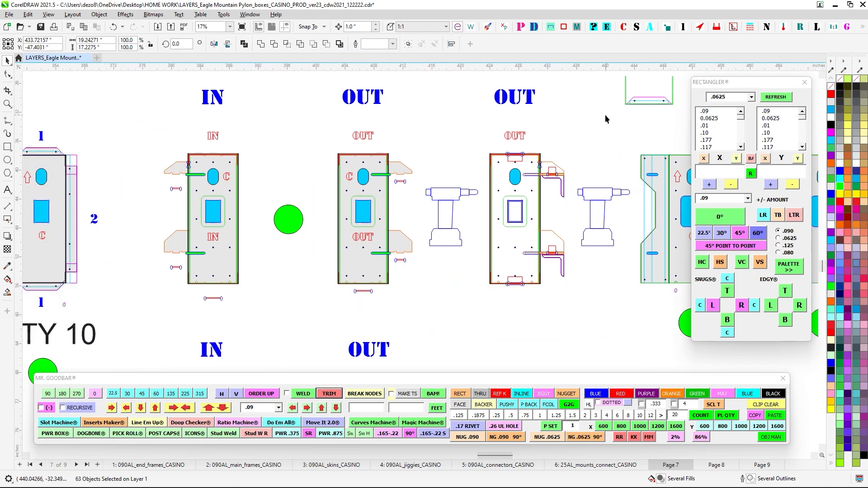
- Compare the bracket slots on the IN and OUT connectors with the matching slots on the notched C plates
{"action": "scroll", "coordinate": [520, 201], "scroll_direction": "right", "scroll_amount": 2}
{"action": "scroll", "coordinate": [520, 201], "scroll_direction": "up", "scroll_amount": 1}
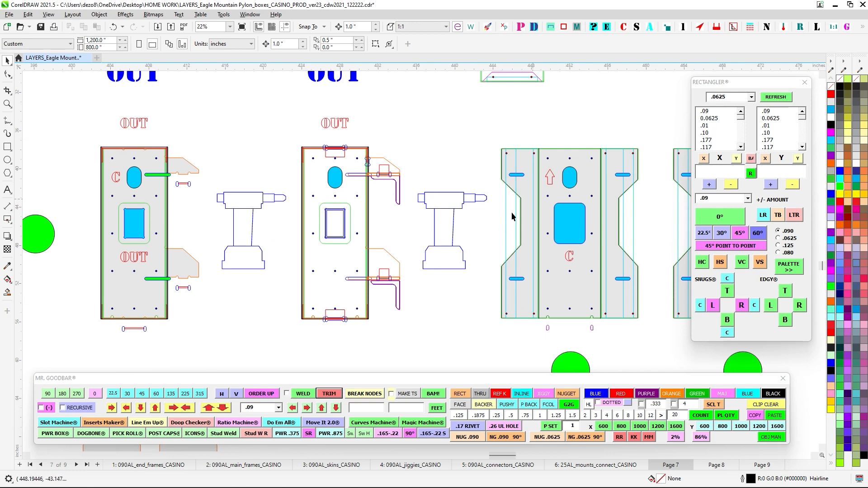
{"action": "scroll", "coordinate": [358, 239], "scroll_direction": "left", "scroll_amount": 4}
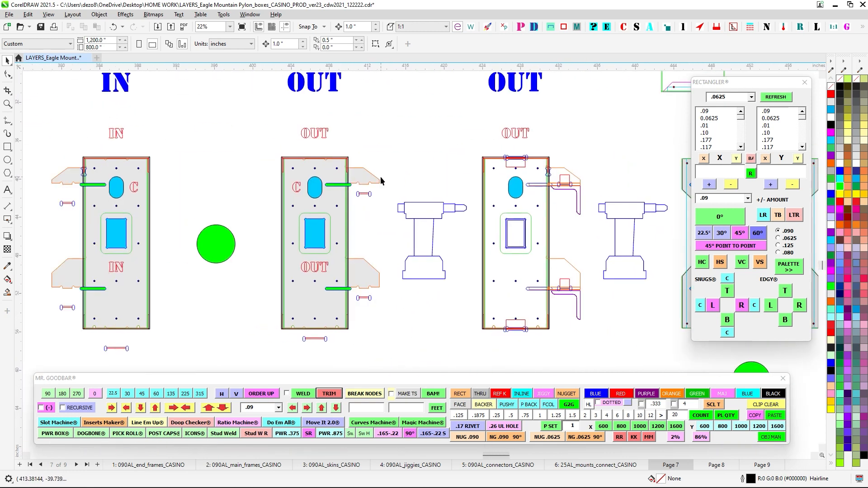
{"action": "scroll", "coordinate": [482, 279], "scroll_direction": "right", "scroll_amount": 5}
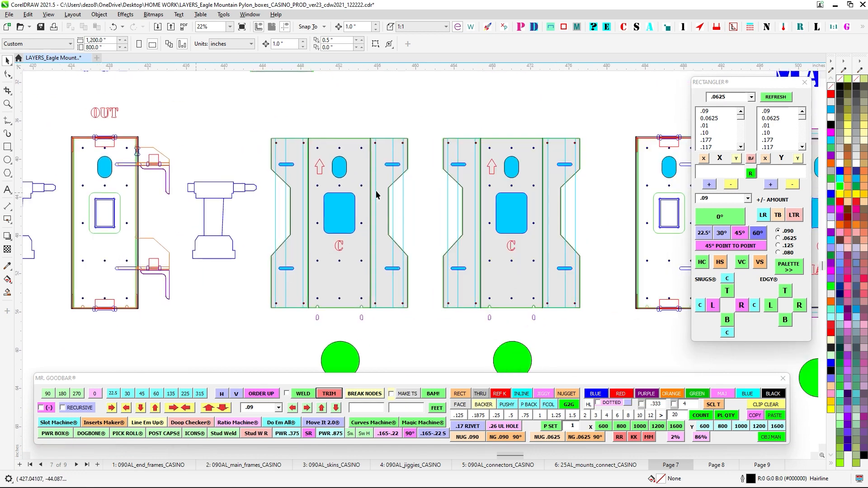
{"action": "scroll", "coordinate": [460, 165], "scroll_direction": "left", "scroll_amount": 5}
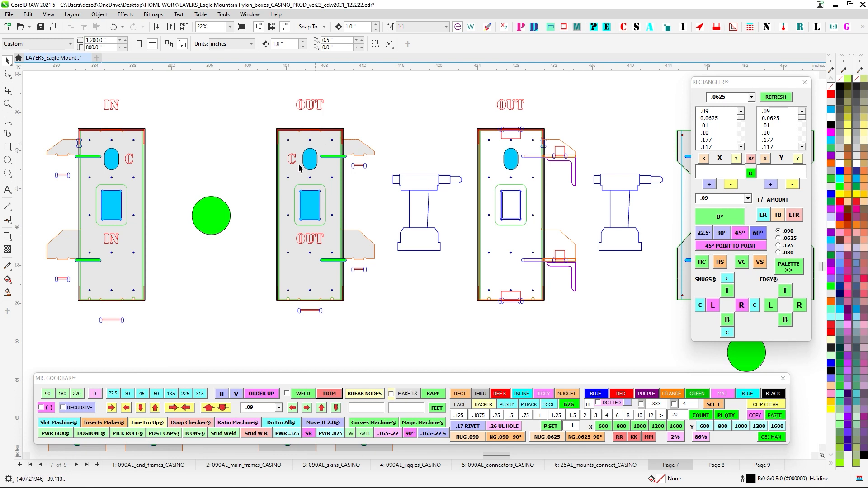
{"action": "scroll", "coordinate": [339, 161], "scroll_direction": "down", "scroll_amount": 2}
{"action": "scroll", "coordinate": [475, 163], "scroll_direction": "up", "scroll_amount": 3}
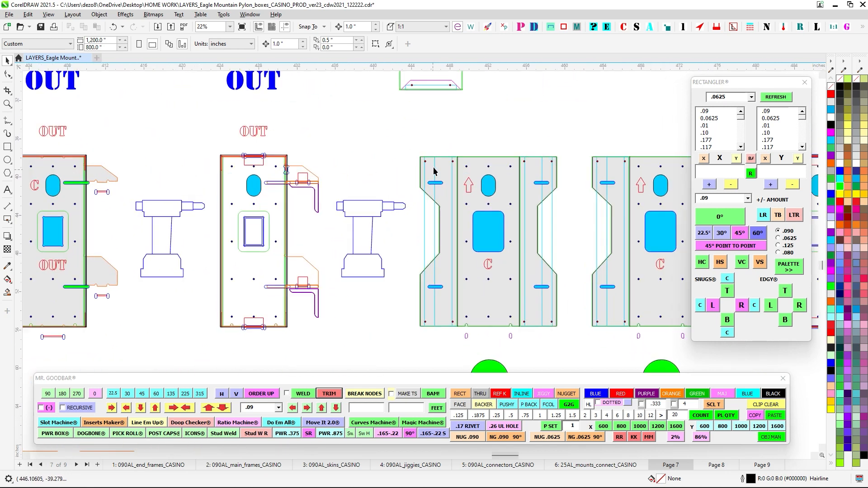
{"action": "scroll", "coordinate": [446, 170], "scroll_direction": "right", "scroll_amount": 2}
{"action": "scroll", "coordinate": [557, 195], "scroll_direction": "down", "scroll_amount": 2}
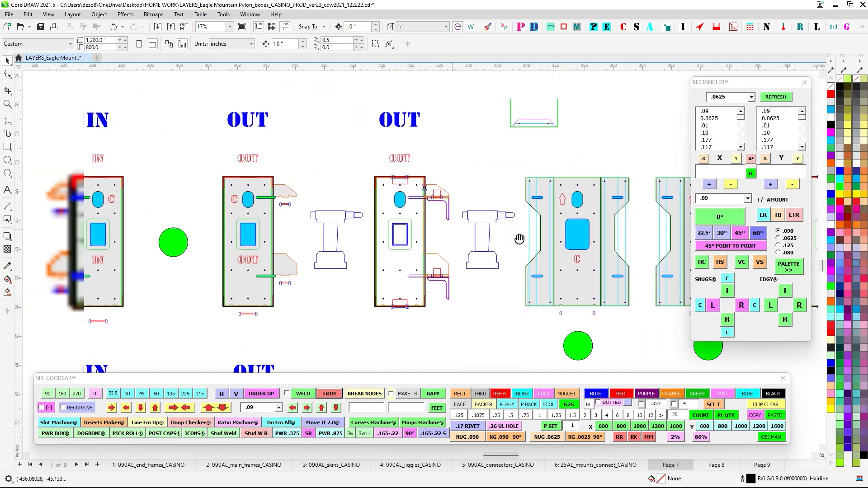
- Review the row of connector parts and the separate IN/OUT mount brackets, and return to the full MAIN frame layout
{"action": "scroll", "coordinate": [549, 233], "scroll_direction": "left", "scroll_amount": 5}
{"action": "scroll", "coordinate": [538, 226], "scroll_direction": "down", "scroll_amount": 4}
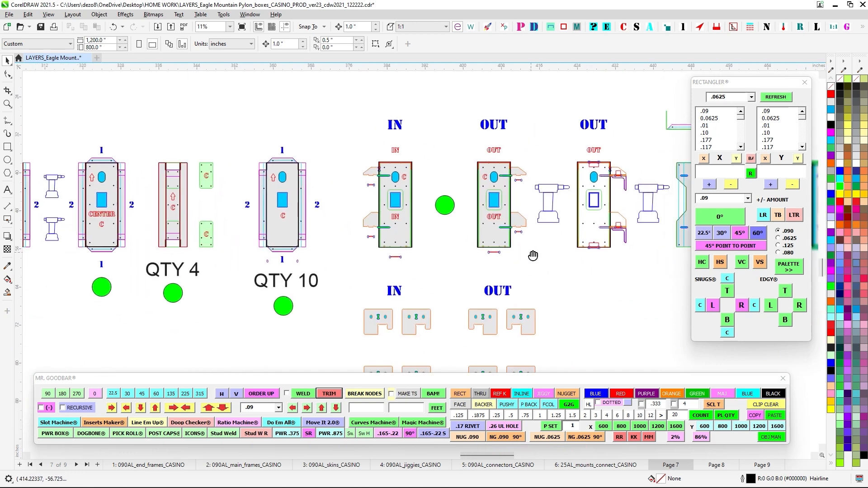
{"action": "scroll", "coordinate": [529, 281], "scroll_direction": "right", "scroll_amount": 1}
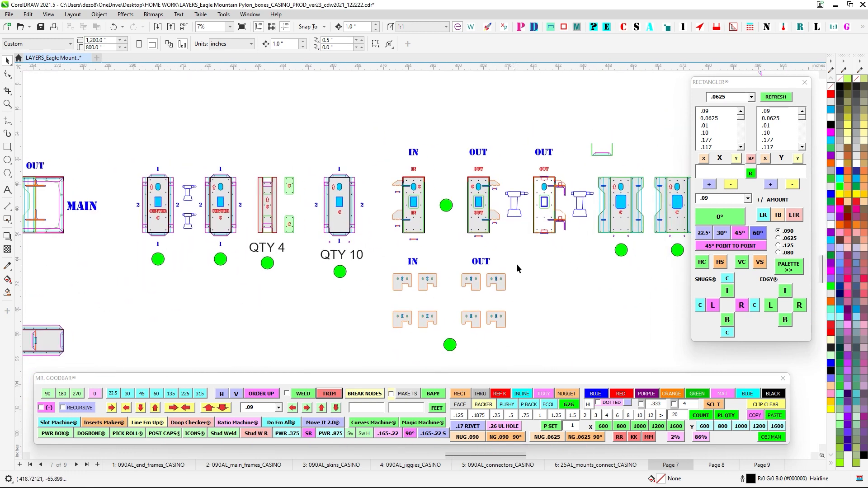
{"action": "scroll", "coordinate": [516, 164], "scroll_direction": "up", "scroll_amount": 3}
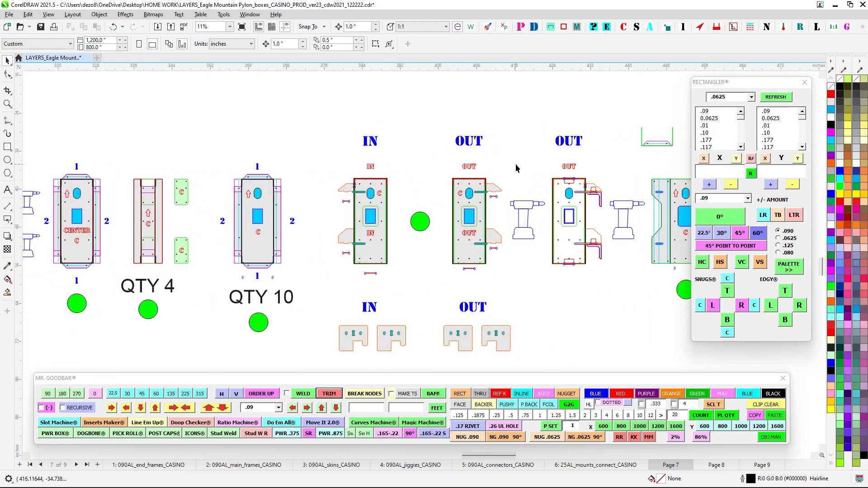
{"action": "scroll", "coordinate": [516, 165], "scroll_direction": "down", "scroll_amount": 3}
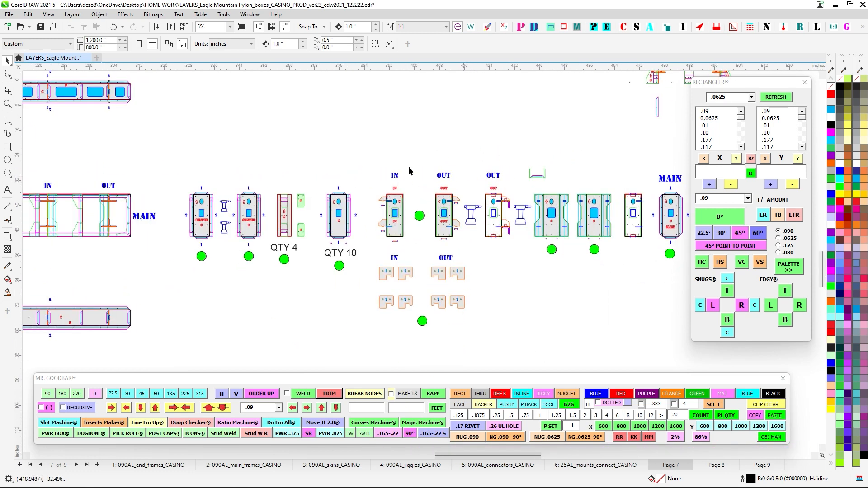
{"action": "left_click_drag", "start_coordinate": [396, 167], "coordinate": [576, 193]}
{"action": "left_click_drag", "start_coordinate": [216, 267], "coordinate": [457, 261]}
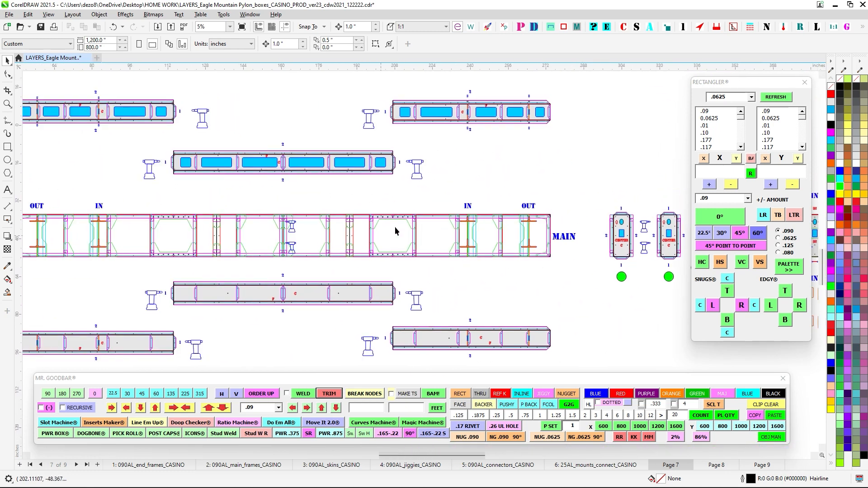
{"action": "left_click_drag", "start_coordinate": [396, 228], "coordinate": [324, 204]}
{"action": "left_click_drag", "start_coordinate": [266, 208], "coordinate": [444, 224]}
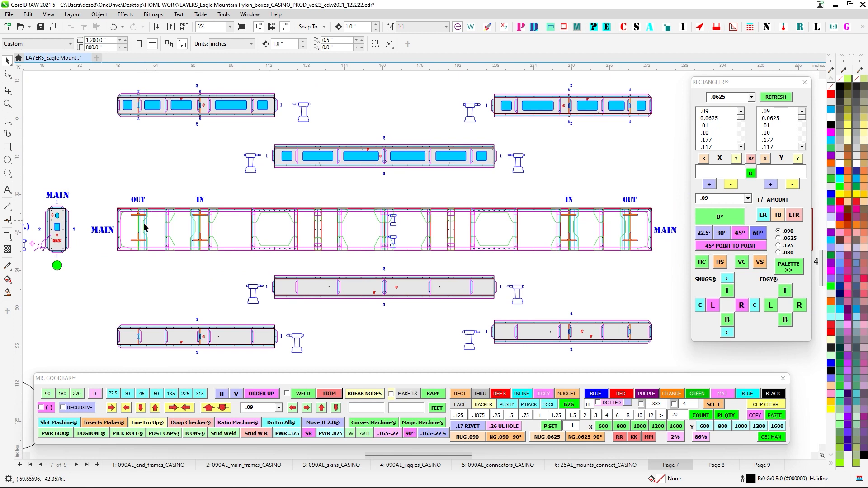
- Examine the MAIN frame's middle sections, checking the bolted bay and narrow joint plates against the skin panels above and below
{"action": "scroll", "coordinate": [145, 226], "scroll_direction": "up", "scroll_amount": 2}
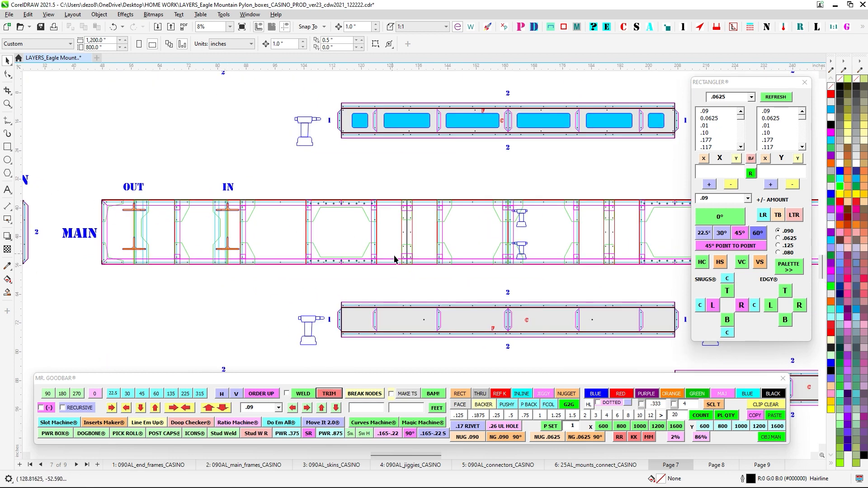
{"action": "scroll", "coordinate": [420, 188], "scroll_direction": "up", "scroll_amount": 3}
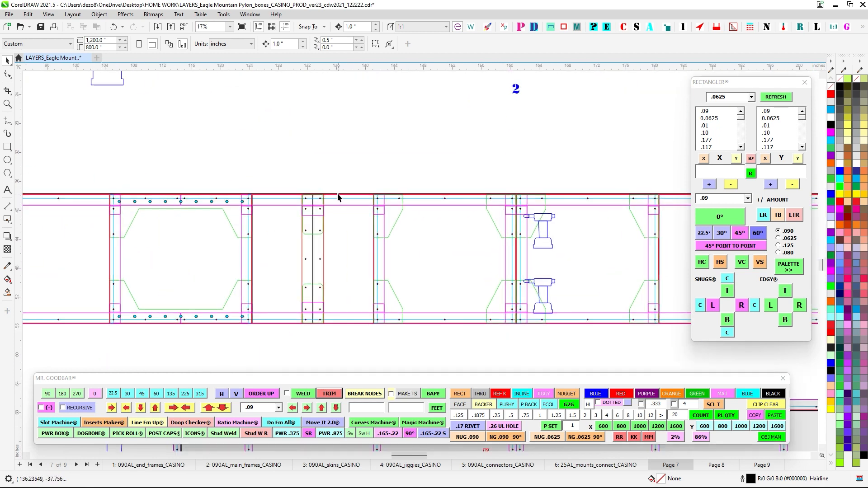
{"action": "scroll", "coordinate": [338, 197], "scroll_direction": "down", "scroll_amount": 5}
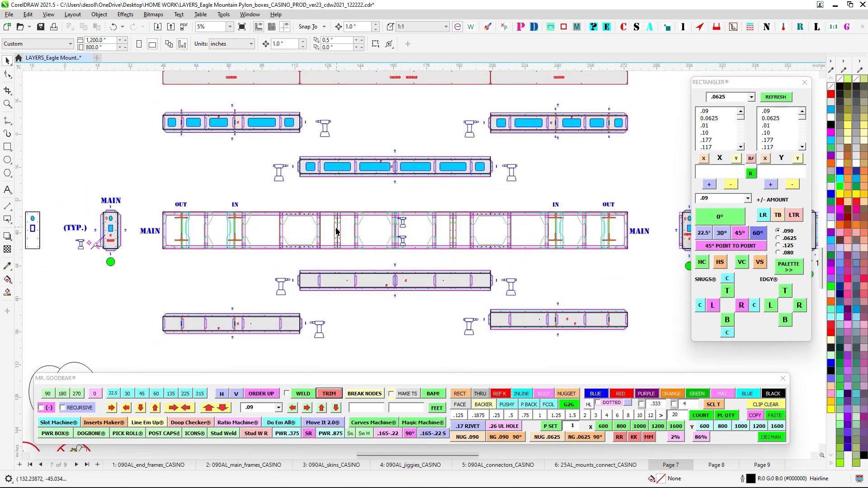
{"action": "scroll", "coordinate": [336, 231], "scroll_direction": "up", "scroll_amount": 4}
{"action": "scroll", "coordinate": [311, 188], "scroll_direction": "down", "scroll_amount": 1}
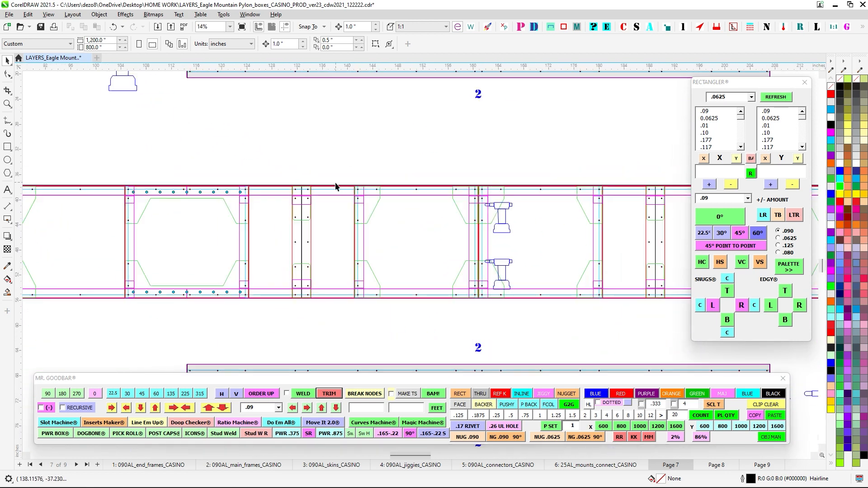
{"action": "scroll", "coordinate": [338, 189], "scroll_direction": "up", "scroll_amount": 1}
{"action": "scroll", "coordinate": [375, 135], "scroll_direction": "down", "scroll_amount": 2}
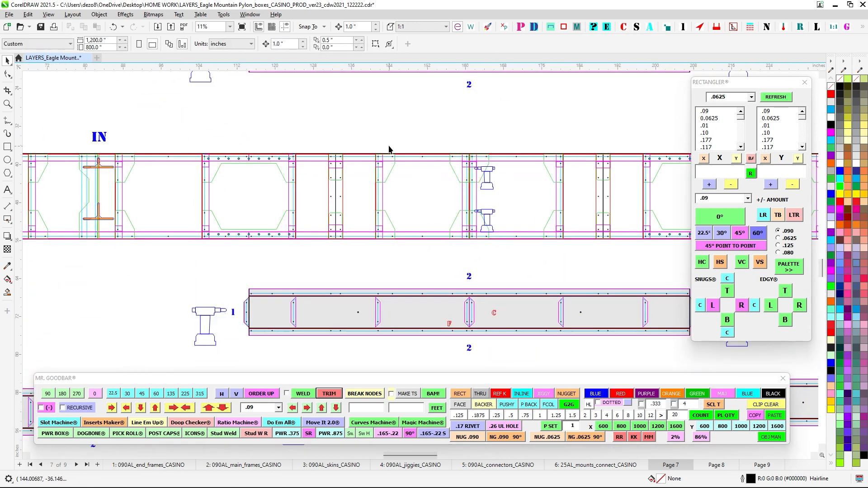
{"action": "scroll", "coordinate": [386, 156], "scroll_direction": "down", "scroll_amount": 1}
{"action": "scroll", "coordinate": [385, 162], "scroll_direction": "down", "scroll_amount": 1}
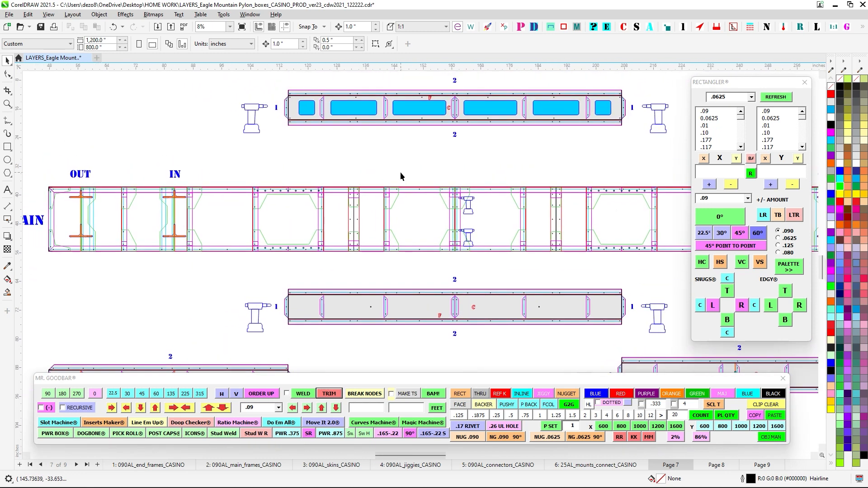
{"action": "scroll", "coordinate": [402, 169], "scroll_direction": "down", "scroll_amount": 1}
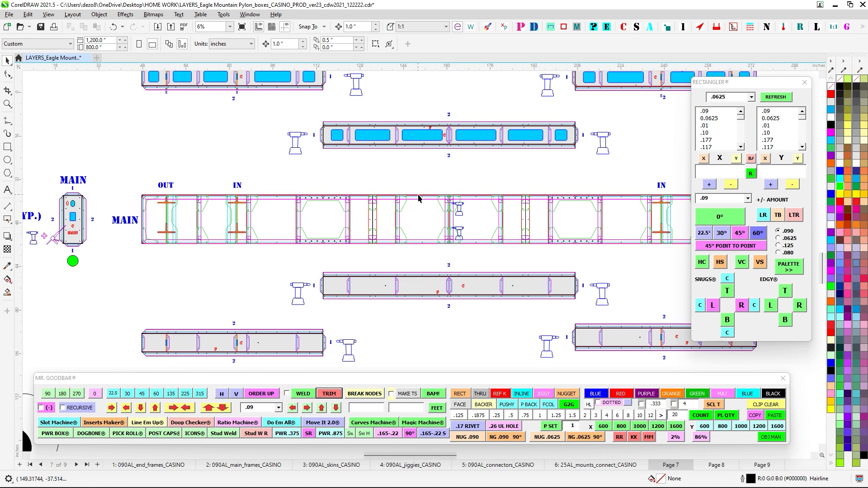
- Select the 56.25 × 18 inch rectangle spanning the two narrow joints in the MAIN frame's middle and move it up 2 inches
{"action": "scroll", "coordinate": [384, 199], "scroll_direction": "up", "scroll_amount": 5}
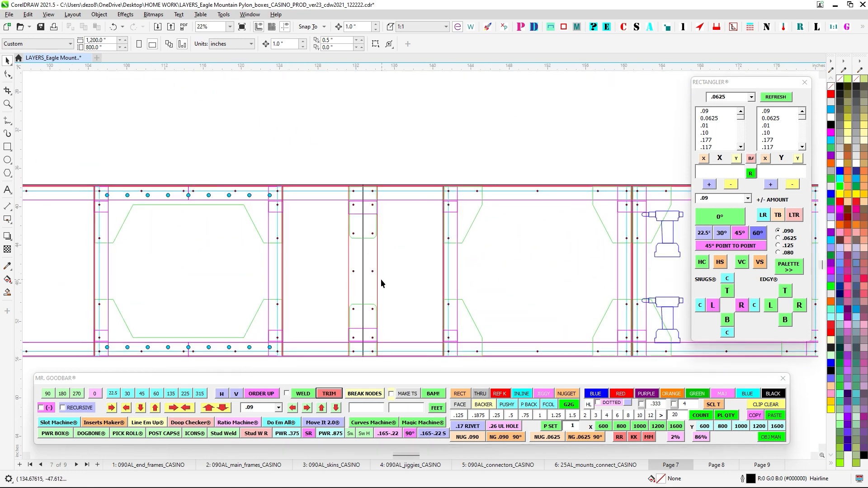
{"action": "left_click", "coordinate": [363, 235]}
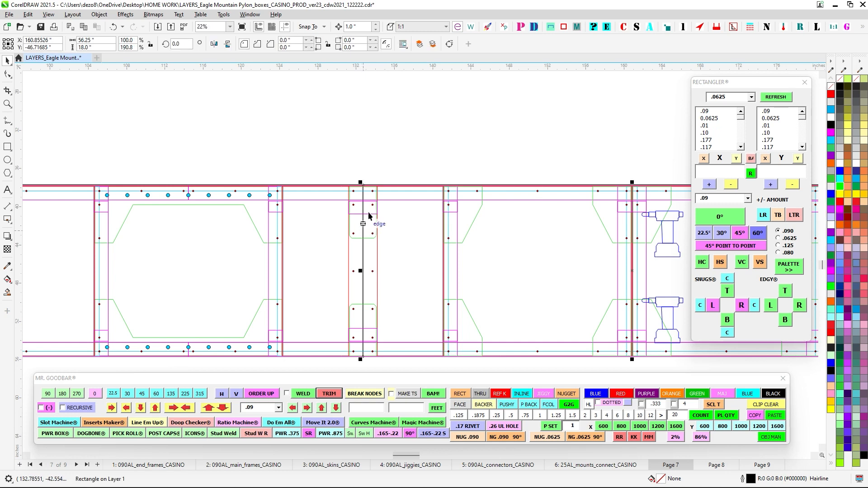
{"action": "scroll", "coordinate": [364, 222], "scroll_direction": "down", "scroll_amount": 2}
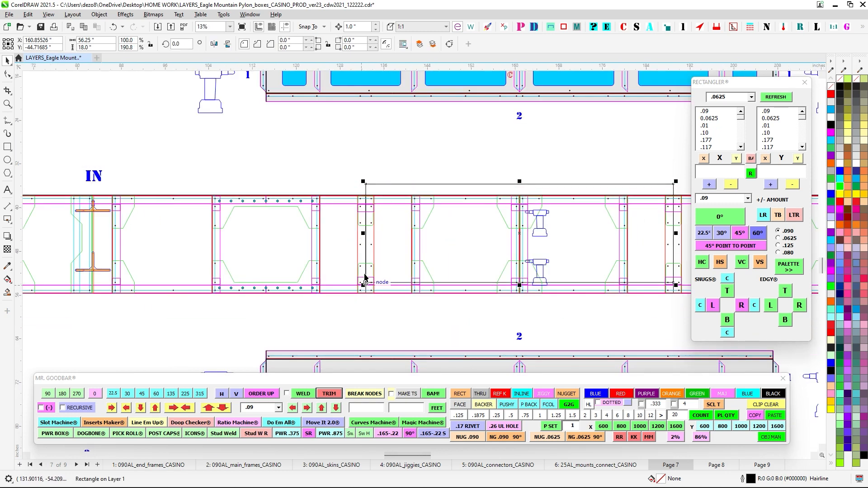
- Move the selected 56.25 × 18 inch rectangle in the MAIN frame's middle down 2 inches
{"action": "key", "text": "Down"}
{"action": "key", "text": "Down"}
{"action": "scroll", "coordinate": [415, 210], "scroll_direction": "up", "scroll_amount": 2}
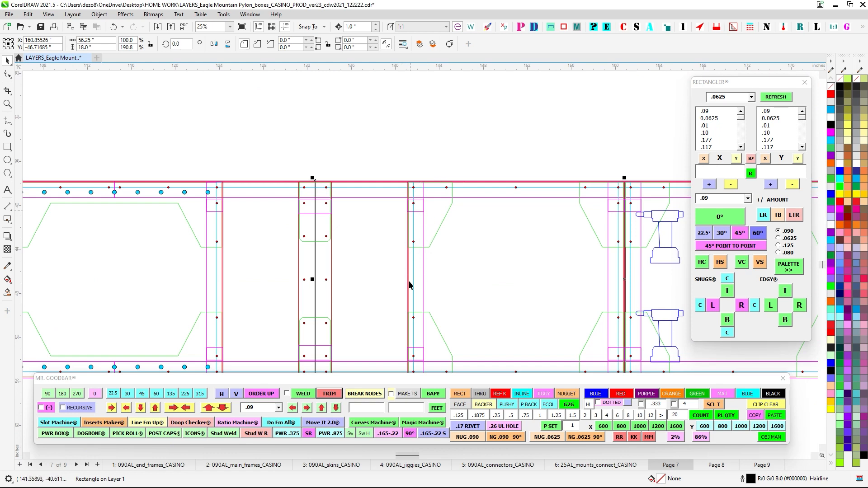
{"action": "scroll", "coordinate": [335, 275], "scroll_direction": "down", "scroll_amount": 3}
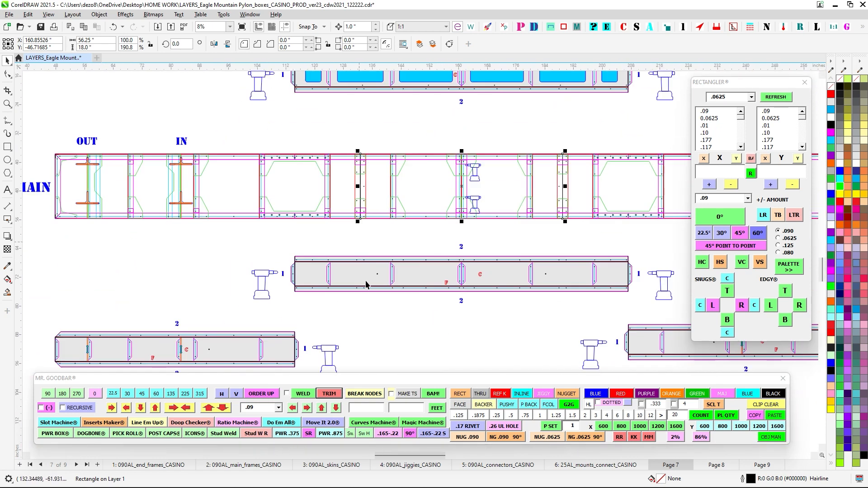
- Examine the middle joints and bolted bays in the assembled CASINO frame view with the row of rectangles above it
{"action": "scroll", "coordinate": [375, 227], "scroll_direction": "down", "scroll_amount": 2}
{"action": "left_click_drag", "start_coordinate": [398, 291], "coordinate": [390, 379]}
{"action": "left_click_drag", "start_coordinate": [379, 184], "coordinate": [386, 380]}
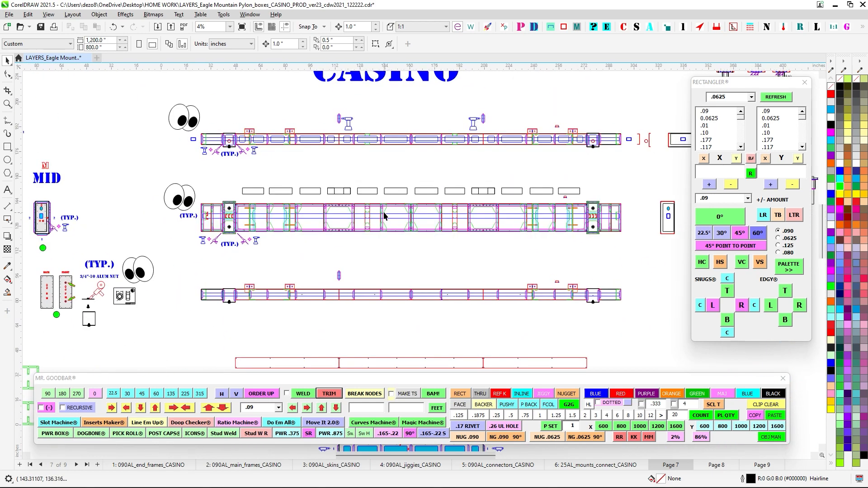
{"action": "scroll", "coordinate": [370, 218], "scroll_direction": "up", "scroll_amount": 2}
{"action": "scroll", "coordinate": [353, 228], "scroll_direction": "up", "scroll_amount": 2}
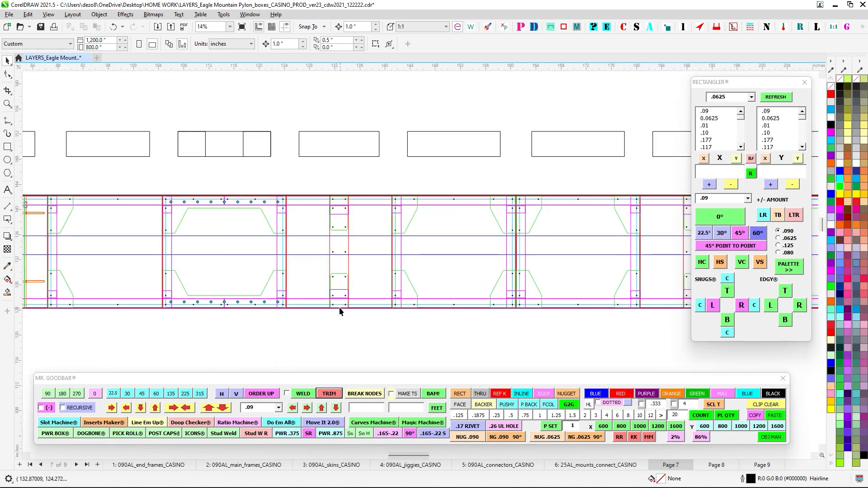
{"action": "scroll", "coordinate": [348, 228], "scroll_direction": "down", "scroll_amount": 1}
{"action": "scroll", "coordinate": [497, 207], "scroll_direction": "down", "scroll_amount": 1}
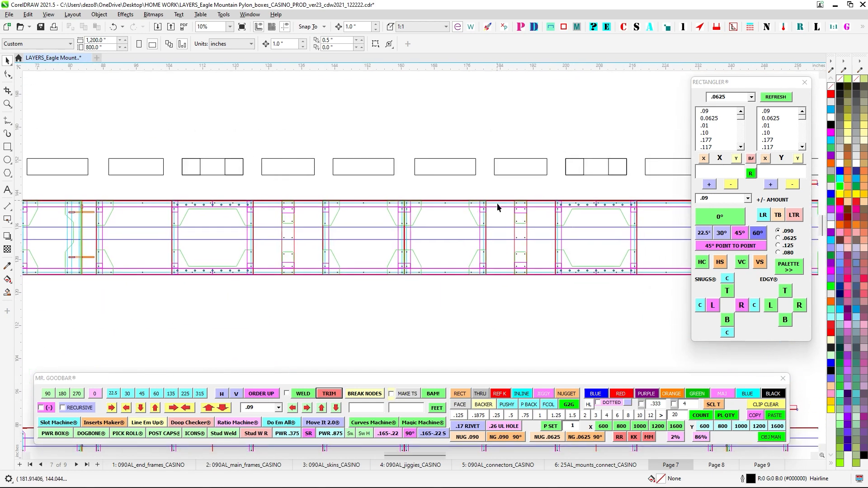
{"action": "scroll", "coordinate": [511, 242], "scroll_direction": "down", "scroll_amount": 2}
{"action": "left_click_drag", "start_coordinate": [512, 242], "coordinate": [365, 211]}
{"action": "scroll", "coordinate": [369, 209], "scroll_direction": "up", "scroll_amount": 2}
{"action": "scroll", "coordinate": [362, 211], "scroll_direction": "down", "scroll_amount": 3}
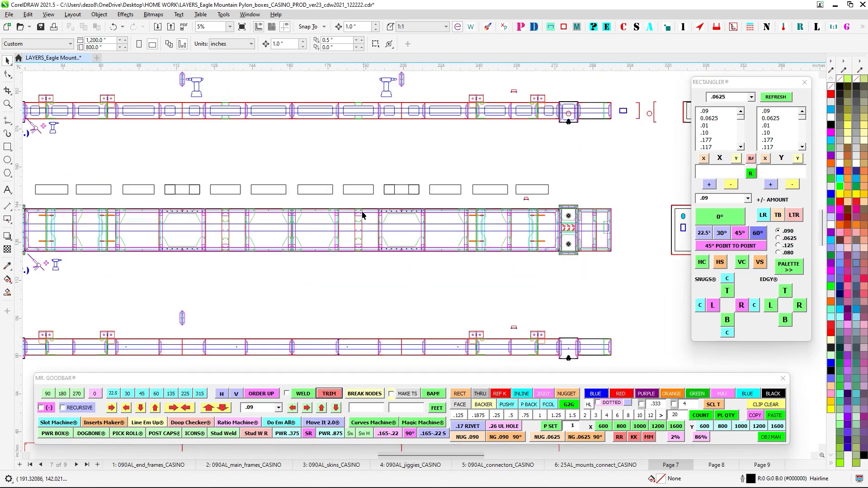
- Return to the separate MAIN frame and examine its right-hand narrow joint plate beside the bolted bay
{"action": "scroll", "coordinate": [363, 213], "scroll_direction": "down", "scroll_amount": 3}
{"action": "left_click_drag", "start_coordinate": [397, 259], "coordinate": [400, 161]}
{"action": "scroll", "coordinate": [415, 235], "scroll_direction": "up", "scroll_amount": 2}
{"action": "scroll", "coordinate": [403, 196], "scroll_direction": "up", "scroll_amount": 4}
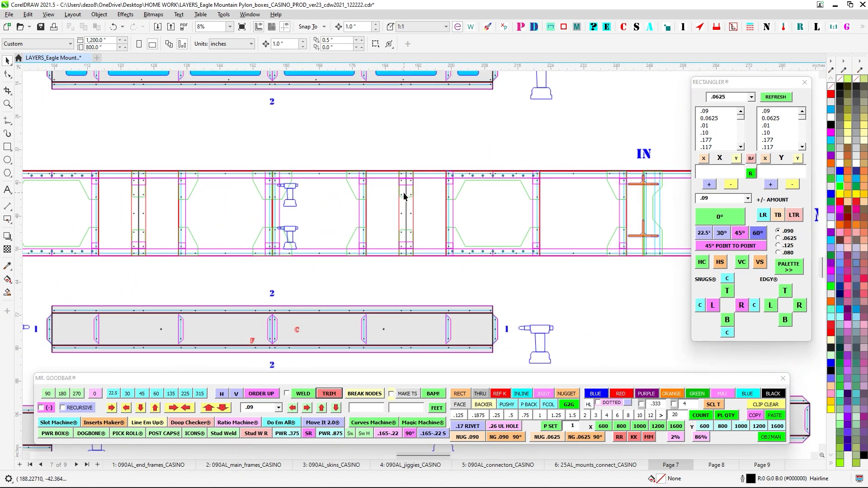
{"action": "scroll", "coordinate": [404, 194], "scroll_direction": "up", "scroll_amount": 4}
{"action": "scroll", "coordinate": [396, 214], "scroll_direction": "down", "scroll_amount": 1}
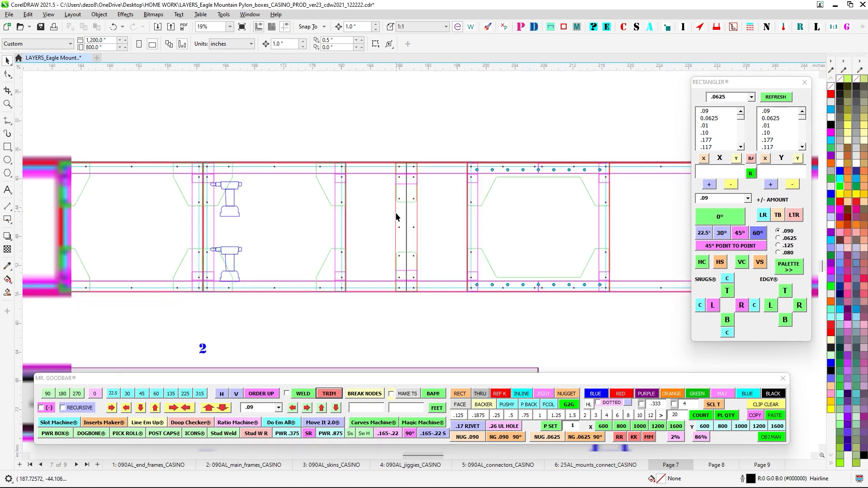
{"action": "scroll", "coordinate": [396, 217], "scroll_direction": "down", "scroll_amount": 2}
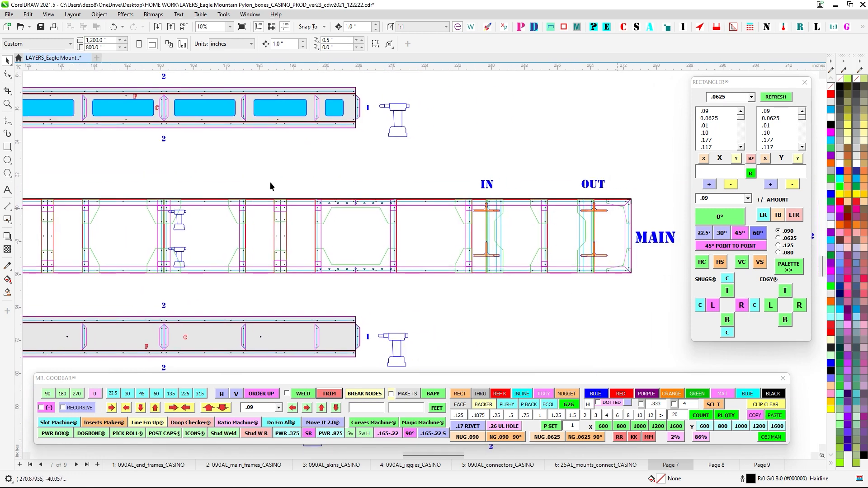
- Follow the MAIN frame from its middle joints to the OUT and IN brackets at its left end
{"action": "scroll", "coordinate": [276, 211], "scroll_direction": "up", "scroll_amount": 1}
{"action": "mouse_move", "coordinate": [578, 210]}
{"action": "left_mouse_down"}
{"action": "mouse_move", "coordinate": [431, 204]}
{"action": "mouse_move", "coordinate": [700, 211]}
{"action": "left_mouse_up"}
{"action": "scroll", "coordinate": [456, 202], "scroll_direction": "up", "scroll_amount": 1}
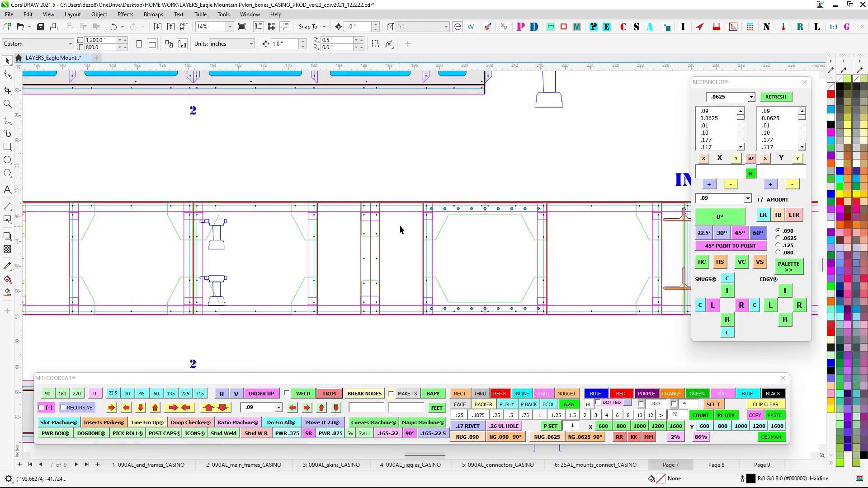
{"action": "left_click_drag", "start_coordinate": [400, 225], "coordinate": [515, 234]}
{"action": "left_click_drag", "start_coordinate": [214, 208], "coordinate": [575, 218]}
{"action": "left_click_drag", "start_coordinate": [458, 244], "coordinate": [497, 234]}
{"action": "left_click_drag", "start_coordinate": [326, 245], "coordinate": [543, 238]}
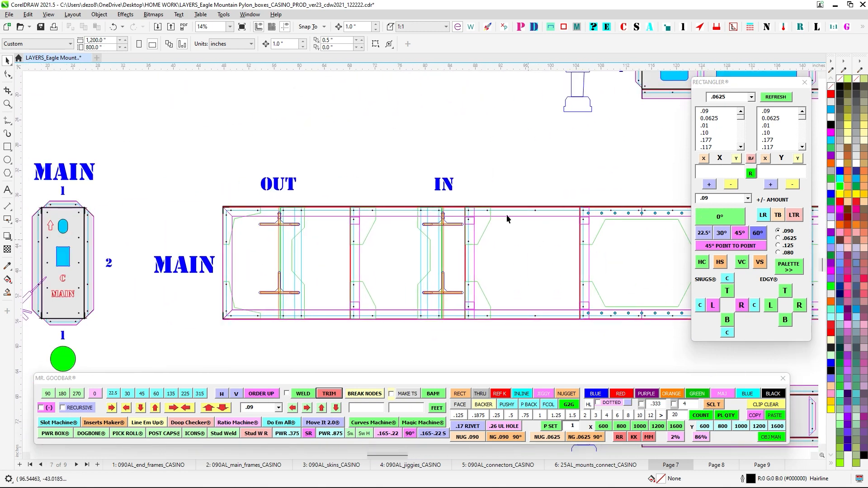
- Review the full MAIN frame layout together with the skin panels above and below it
{"action": "scroll", "coordinate": [502, 208], "scroll_direction": "down", "scroll_amount": 2}
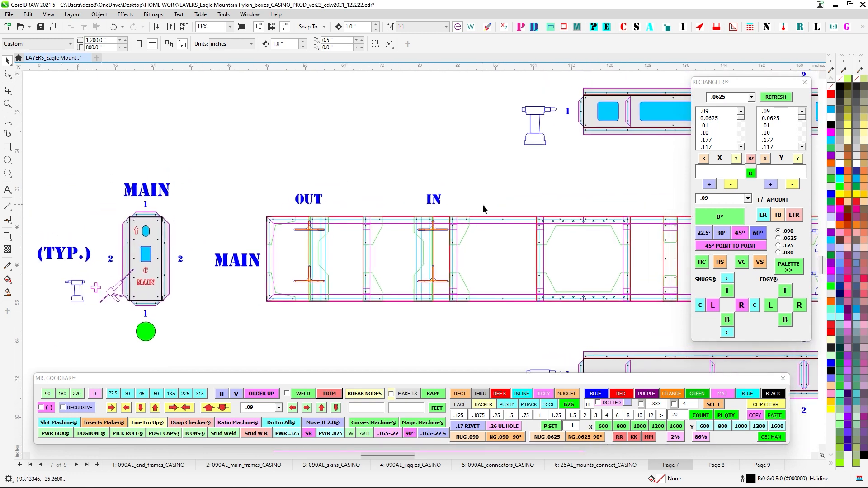
{"action": "scroll", "coordinate": [483, 205], "scroll_direction": "down", "scroll_amount": 2}
{"action": "scroll", "coordinate": [414, 183], "scroll_direction": "down", "scroll_amount": 2}
{"action": "scroll", "coordinate": [408, 184], "scroll_direction": "right", "scroll_amount": 3}
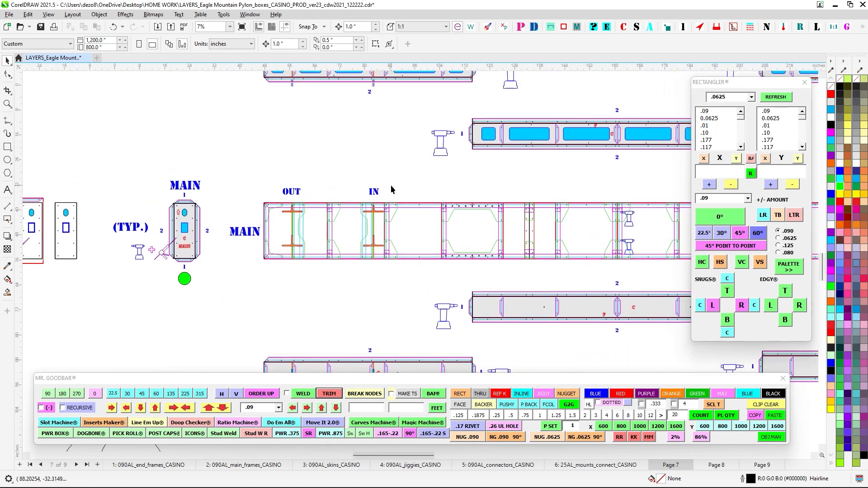
{"action": "scroll", "coordinate": [528, 198], "scroll_direction": "down", "scroll_amount": 1}
{"action": "left_click_drag", "start_coordinate": [528, 198], "coordinate": [345, 192]}
{"action": "scroll", "coordinate": [361, 204], "scroll_direction": "up", "scroll_amount": 1}
{"action": "scroll", "coordinate": [199, 197], "scroll_direction": "down", "scroll_amount": 1}
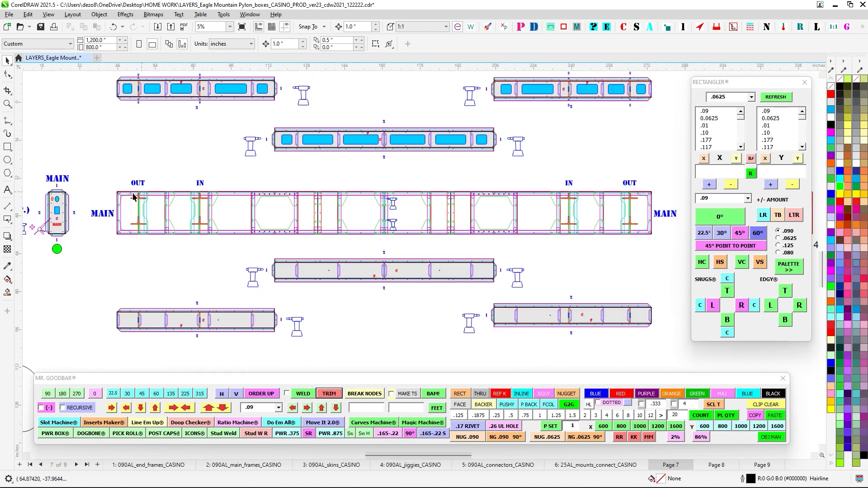
- Select all parts of the MAIN frame, inspect its right-hand IN and OUT brackets, and clear the selection
{"action": "left_click_drag", "start_coordinate": [92, 182], "coordinate": [681, 260]}
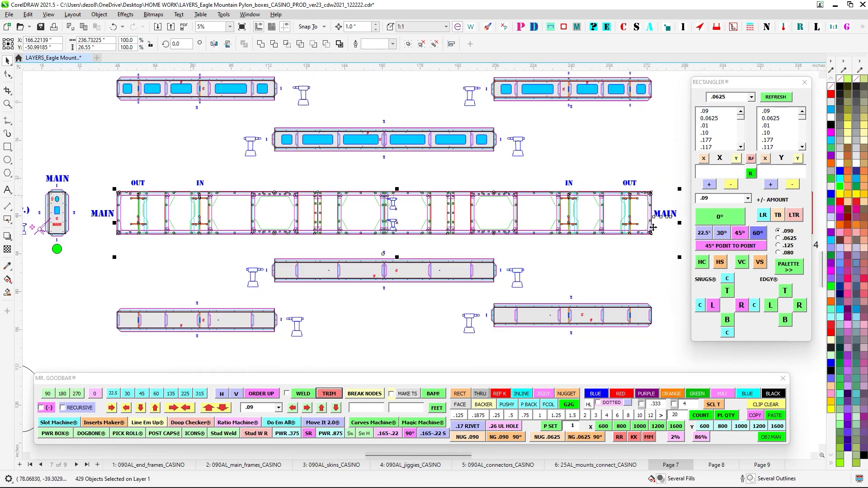
{"action": "scroll", "coordinate": [551, 232], "scroll_direction": "up", "scroll_amount": 3}
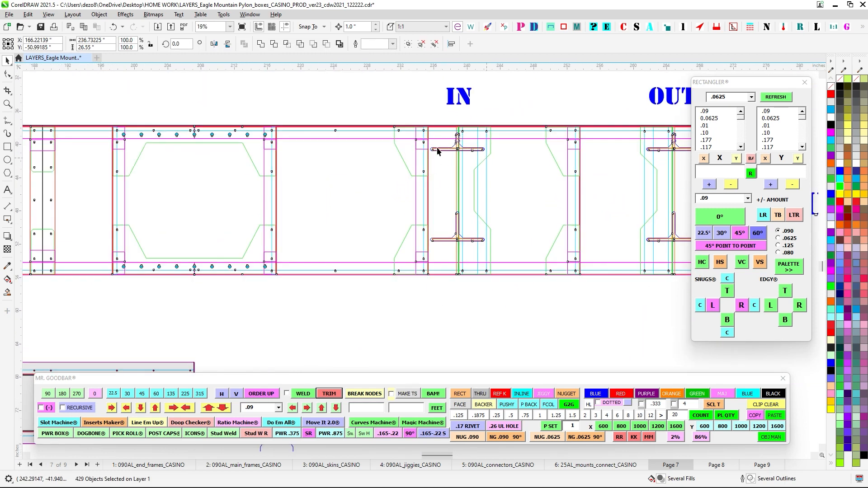
{"action": "scroll", "coordinate": [465, 225], "scroll_direction": "down", "scroll_amount": 1}
{"action": "left_click", "coordinate": [496, 286]}
- Examine the MAIN end panel marked C MAIN, including its cutouts, side flanges and rivet holes
{"action": "scroll", "coordinate": [493, 297], "scroll_direction": "down", "scroll_amount": 1}
{"action": "left_click_drag", "start_coordinate": [493, 298], "coordinate": [622, 290]}
{"action": "left_click_drag", "start_coordinate": [251, 183], "coordinate": [682, 190]}
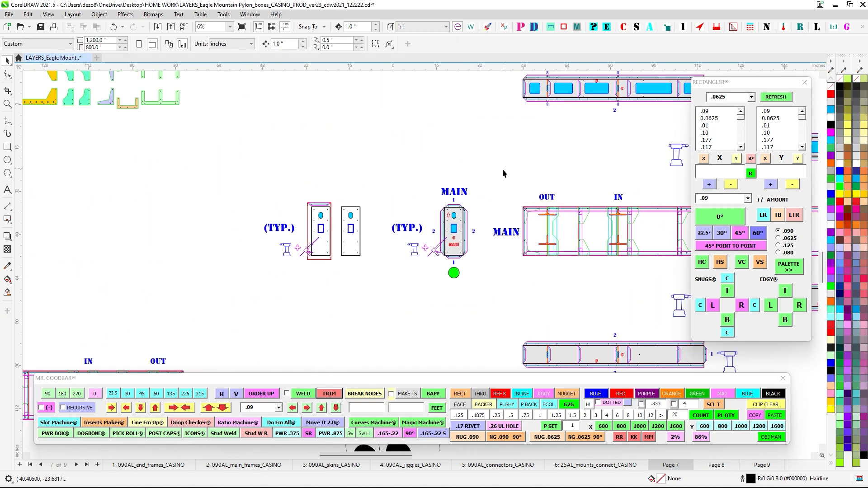
{"action": "scroll", "coordinate": [495, 179], "scroll_direction": "down", "scroll_amount": 1}
{"action": "scroll", "coordinate": [503, 187], "scroll_direction": "up", "scroll_amount": 3}
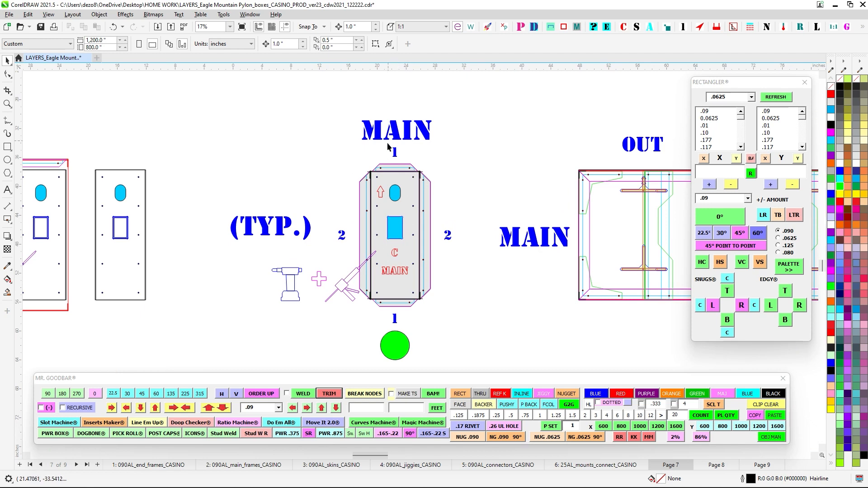
{"action": "scroll", "coordinate": [456, 187], "scroll_direction": "right", "scroll_amount": 3}
{"action": "scroll", "coordinate": [253, 186], "scroll_direction": "up", "scroll_amount": 1}
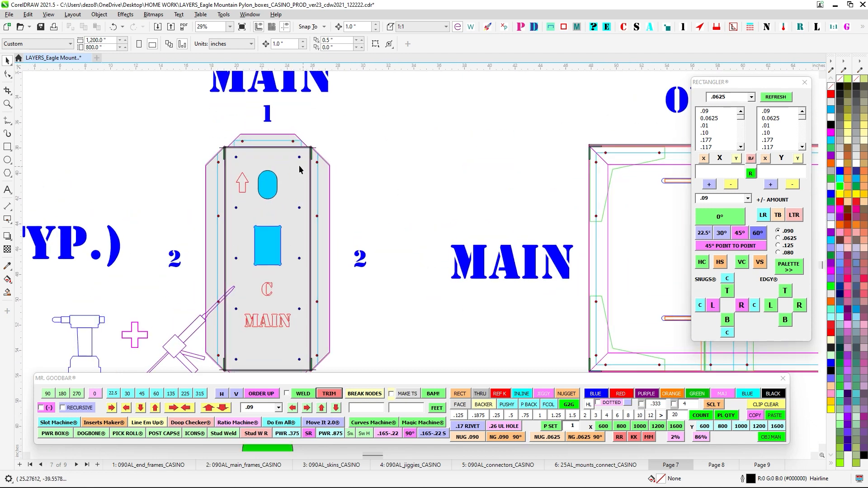
{"action": "left_click_drag", "start_coordinate": [400, 160], "coordinate": [335, 172]}
{"action": "scroll", "coordinate": [471, 214], "scroll_direction": "down", "scroll_amount": 3}
- Review the coloured connector plate rows and the END and MID box part layouts
{"action": "left_click_drag", "start_coordinate": [264, 145], "coordinate": [519, 234]}
{"action": "left_click_drag", "start_coordinate": [423, 247], "coordinate": [571, 249]}
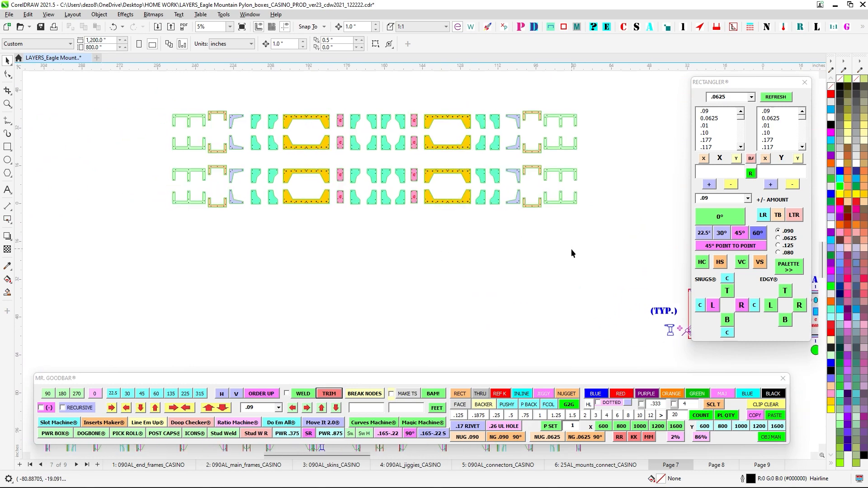
{"action": "scroll", "coordinate": [570, 252], "scroll_direction": "down", "scroll_amount": 1}
{"action": "left_click_drag", "start_coordinate": [545, 291], "coordinate": [397, 355]}
{"action": "left_click_drag", "start_coordinate": [497, 223], "coordinate": [470, 291]}
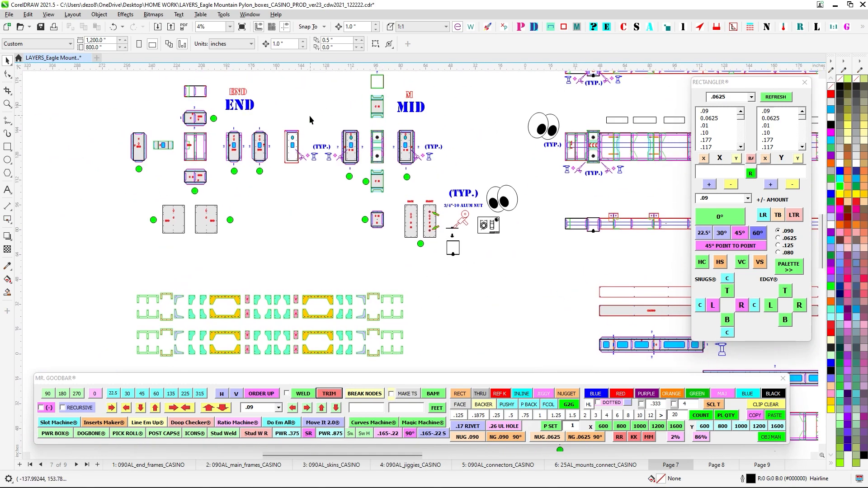
{"action": "scroll", "coordinate": [310, 116], "scroll_direction": "up", "scroll_amount": 2}
{"action": "scroll", "coordinate": [554, 162], "scroll_direction": "up", "scroll_amount": 3}
{"action": "left_click_drag", "start_coordinate": [529, 121], "coordinate": [652, 183]}
{"action": "scroll", "coordinate": [656, 184], "scroll_direction": "down", "scroll_amount": 4}
{"action": "left_click_drag", "start_coordinate": [653, 218], "coordinate": [444, 215]}
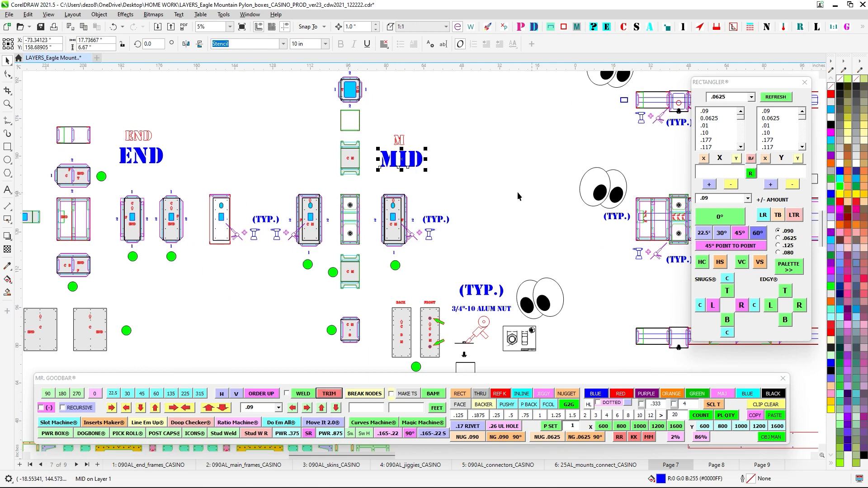
- Inspect the selected END and MID boxes at the left end of the assembled frame, then clear the selection
{"action": "left_click_drag", "start_coordinate": [518, 192], "coordinate": [379, 147]}
{"action": "scroll", "coordinate": [455, 162], "scroll_direction": "up", "scroll_amount": 3}
{"action": "left_click_drag", "start_coordinate": [584, 300], "coordinate": [583, 300]}
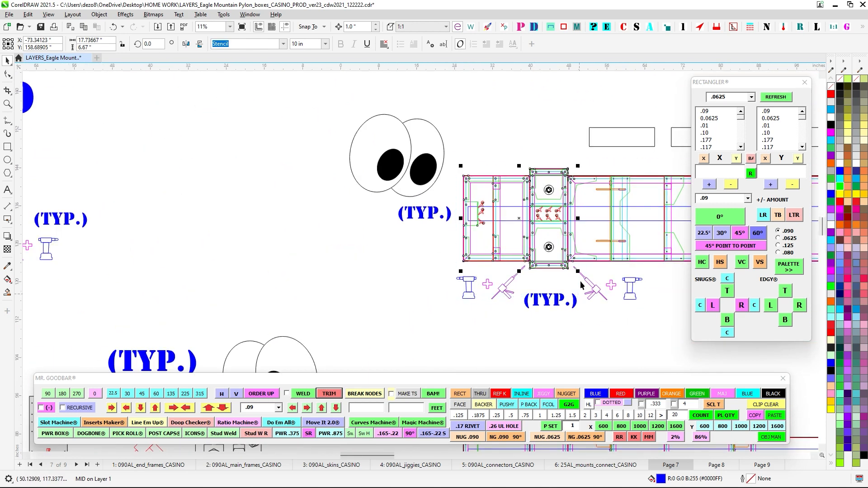
{"action": "scroll", "coordinate": [583, 206], "scroll_direction": "up", "scroll_amount": 2}
{"action": "scroll", "coordinate": [466, 175], "scroll_direction": "down", "scroll_amount": 2}
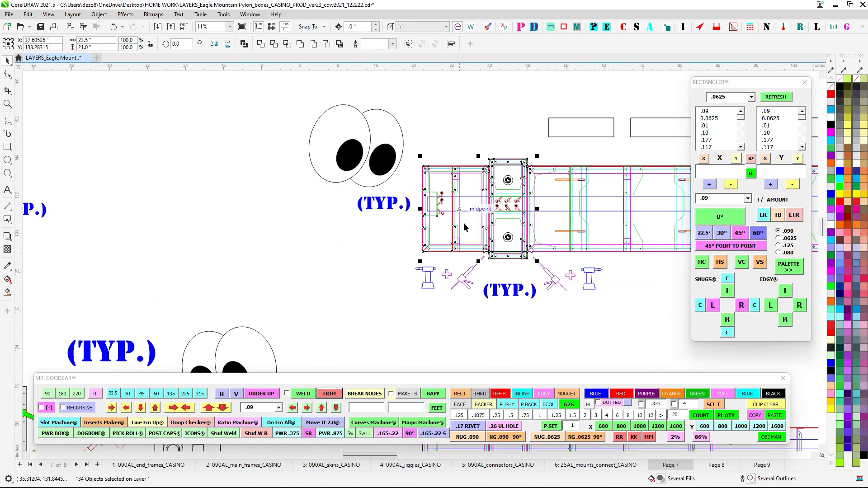
{"action": "left_click", "coordinate": [380, 232]}
- Locate the aluminium tube material list and select the upper 268-inch bar of 3 x 2 x .125t rectangular tube
{"action": "scroll", "coordinate": [381, 231], "scroll_direction": "down", "scroll_amount": 1}
{"action": "left_click_drag", "start_coordinate": [457, 256], "coordinate": [340, 214]}
{"action": "scroll", "coordinate": [360, 219], "scroll_direction": "down", "scroll_amount": 1}
{"action": "left_click_drag", "start_coordinate": [434, 281], "coordinate": [360, 208]}
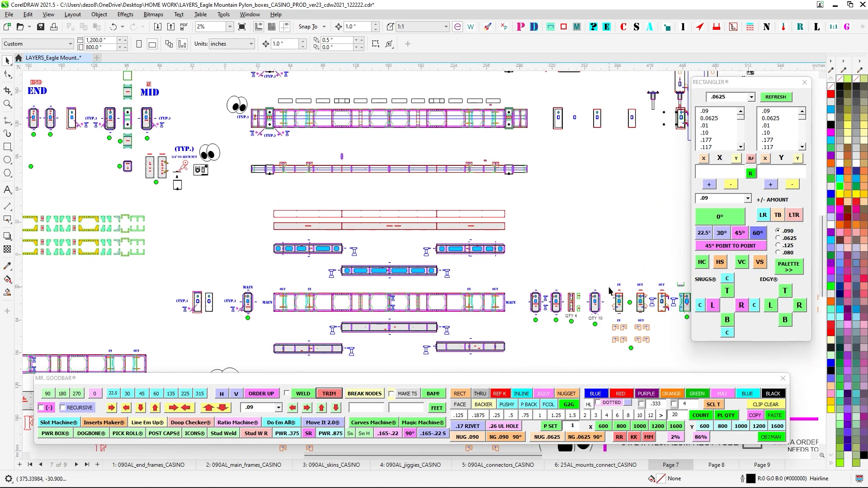
{"action": "left_click_drag", "start_coordinate": [606, 290], "coordinate": [327, 208]}
{"action": "left_click_drag", "start_coordinate": [478, 311], "coordinate": [419, 197]}
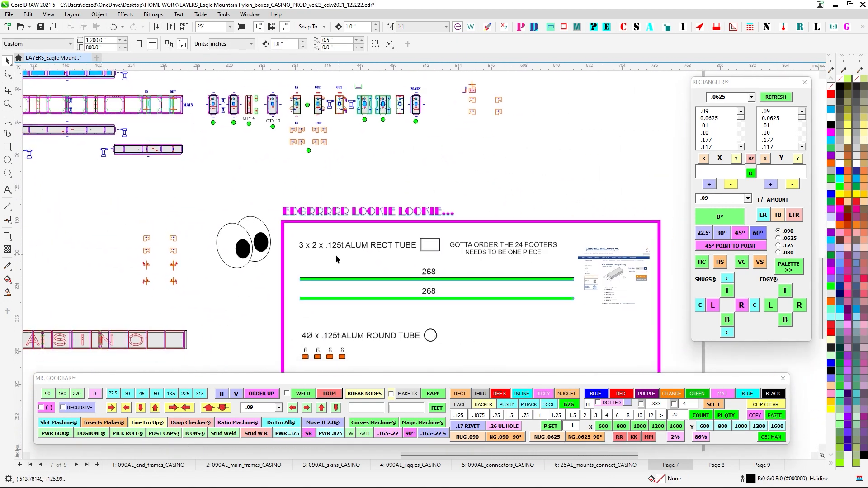
{"action": "scroll", "coordinate": [317, 254], "scroll_direction": "up", "scroll_amount": 3}
{"action": "left_click", "coordinate": [272, 258]}
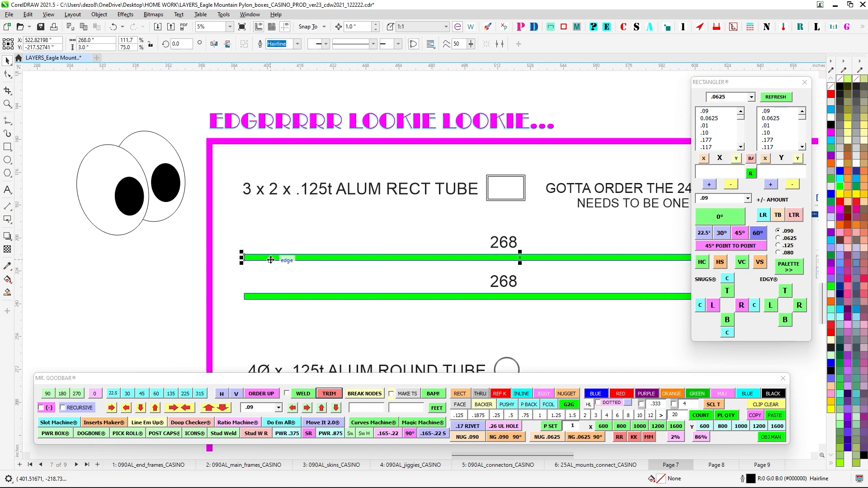
- Read the Industrial Metal Supply listing for the 6061 rectangle tubing, checking its width, height, thickness and length
{"action": "scroll", "coordinate": [561, 257], "scroll_direction": "down", "scroll_amount": 1}
{"action": "left_click_drag", "start_coordinate": [561, 257], "coordinate": [318, 254]}
{"action": "left_click_drag", "start_coordinate": [417, 238], "coordinate": [397, 240]}
{"action": "scroll", "coordinate": [579, 253], "scroll_direction": "up", "scroll_amount": 3}
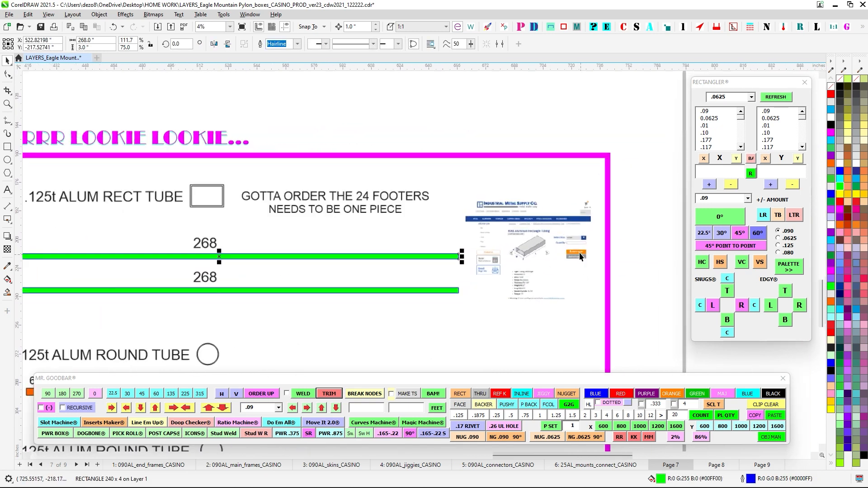
{"action": "scroll", "coordinate": [490, 333], "scroll_direction": "up", "scroll_amount": 2}
{"action": "scroll", "coordinate": [490, 333], "scroll_direction": "down", "scroll_amount": 2}
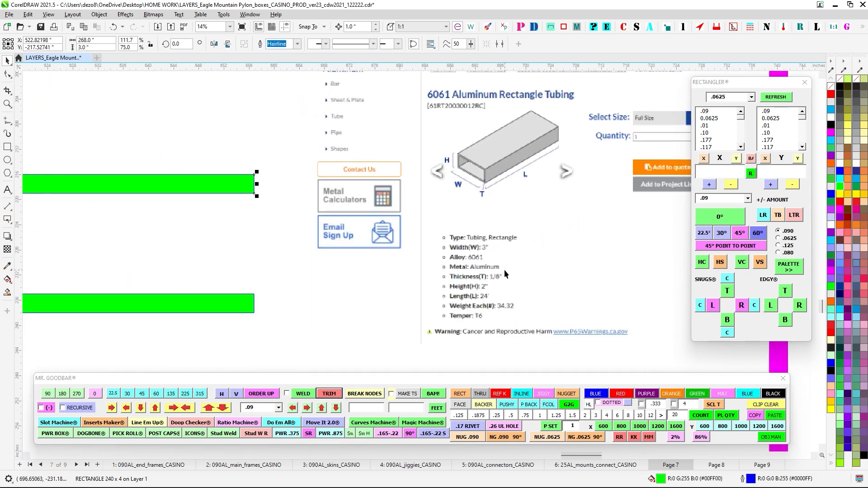
{"action": "scroll", "coordinate": [489, 314], "scroll_direction": "up", "scroll_amount": 1}
{"action": "scroll", "coordinate": [488, 314], "scroll_direction": "down", "scroll_amount": 2}
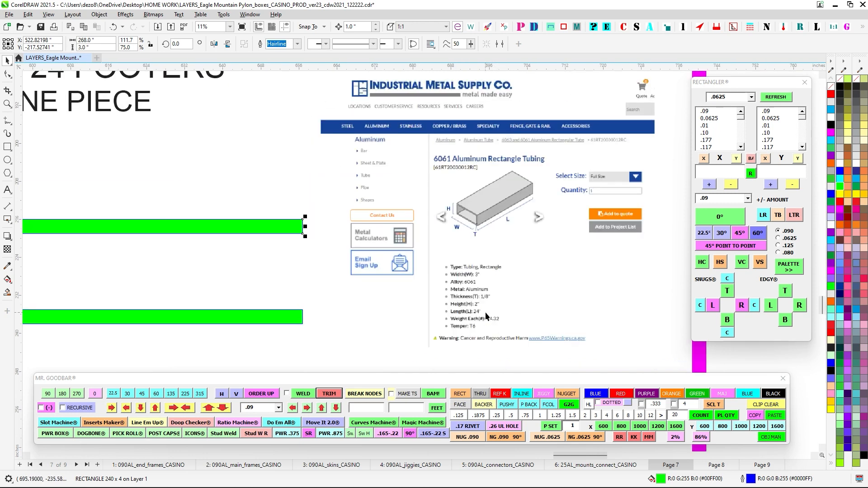
{"action": "left_click_drag", "start_coordinate": [487, 313], "coordinate": [507, 286]}
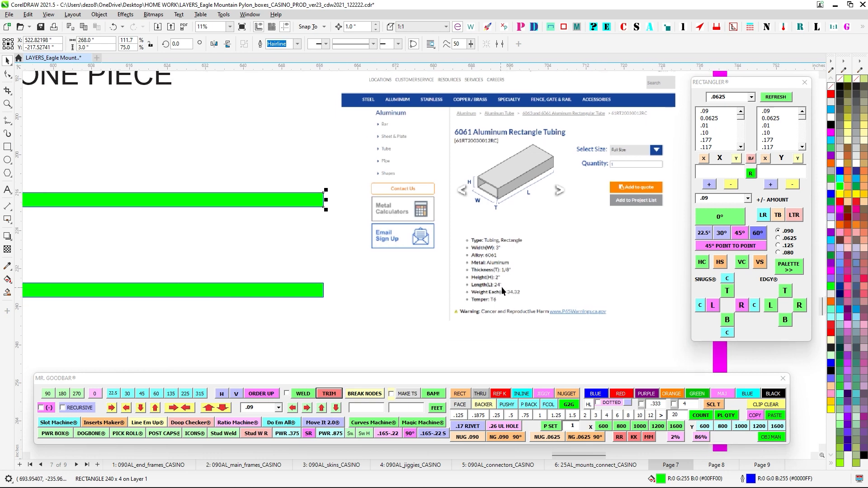
{"action": "scroll", "coordinate": [502, 290], "scroll_direction": "up", "scroll_amount": 1}
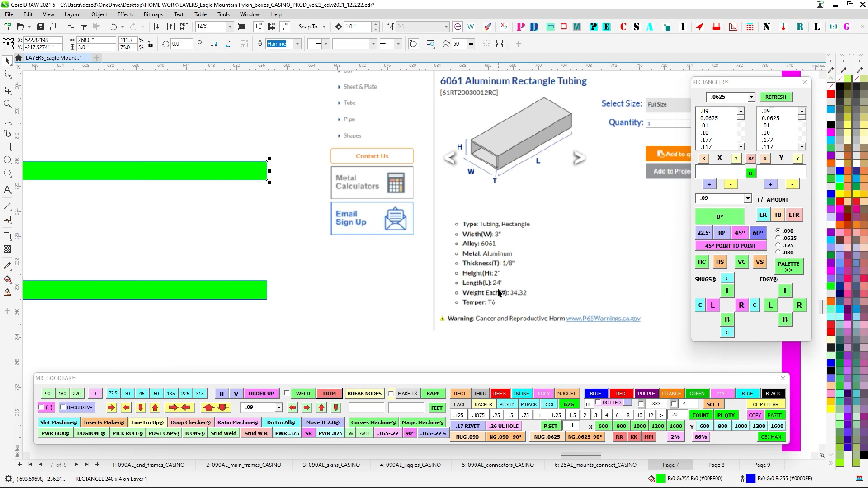
- Compare the 268-inch tube bars with the note about ordering one-piece 24-foot lengths and review the tube list
{"action": "scroll", "coordinate": [498, 292], "scroll_direction": "down", "scroll_amount": 2}
{"action": "left_click_drag", "start_coordinate": [327, 262], "coordinate": [613, 274]}
{"action": "scroll", "coordinate": [468, 223], "scroll_direction": "down", "scroll_amount": 1}
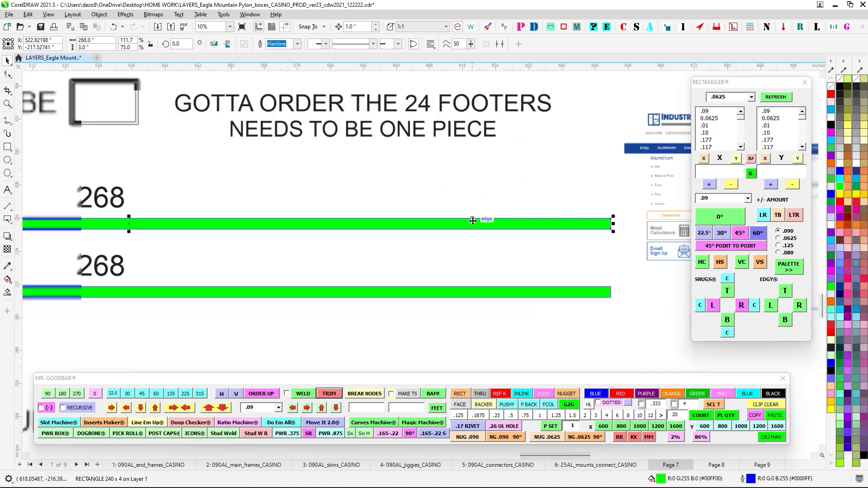
{"action": "scroll", "coordinate": [473, 221], "scroll_direction": "down", "scroll_amount": 3}
{"action": "left_click_drag", "start_coordinate": [317, 207], "coordinate": [593, 205]}
{"action": "left_click_drag", "start_coordinate": [462, 227], "coordinate": [286, 243]}
{"action": "scroll", "coordinate": [514, 165], "scroll_direction": "up", "scroll_amount": 1}
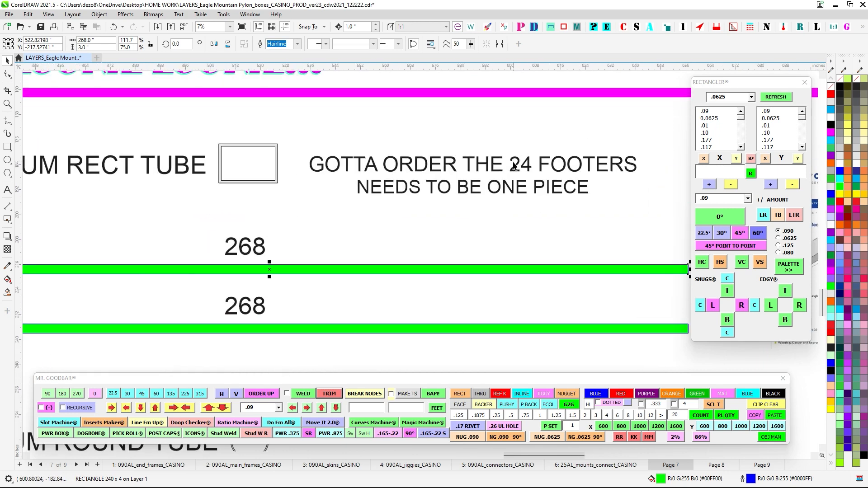
{"action": "scroll", "coordinate": [511, 206], "scroll_direction": "down", "scroll_amount": 2}
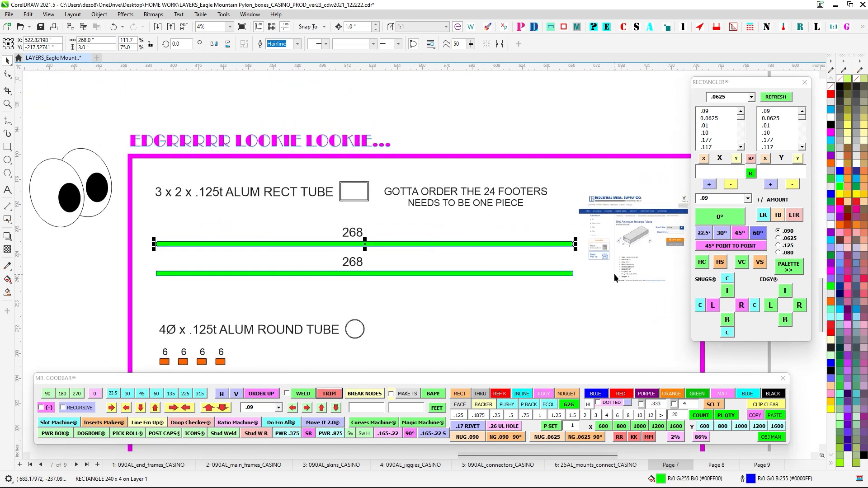
- Select the MID and END boxes at the assembled frame's right end, nudge them 3 inches right and back, then clear the selection
{"action": "scroll", "coordinate": [638, 234], "scroll_direction": "down", "scroll_amount": 2}
{"action": "left_click_drag", "start_coordinate": [452, 155], "coordinate": [504, 246]}
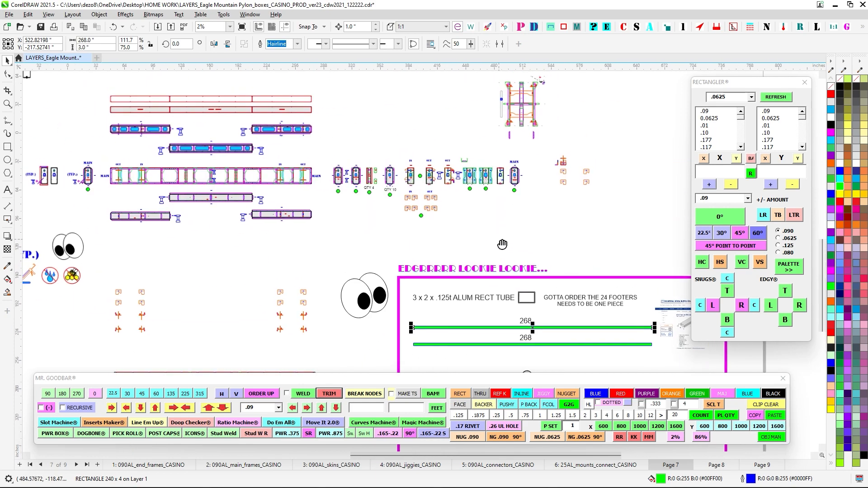
{"action": "scroll", "coordinate": [275, 178], "scroll_direction": "up", "scroll_amount": 6}
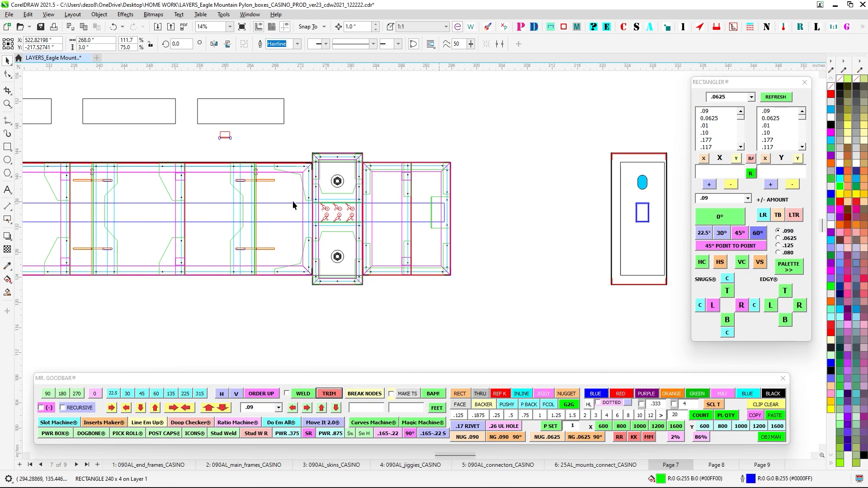
{"action": "scroll", "coordinate": [293, 202], "scroll_direction": "up", "scroll_amount": 2}
{"action": "left_click_drag", "start_coordinate": [317, 99], "coordinate": [601, 375]}
{"action": "scroll", "coordinate": [604, 285], "scroll_direction": "down", "scroll_amount": 1}
{"action": "left_click_drag", "start_coordinate": [455, 294], "coordinate": [481, 279]}
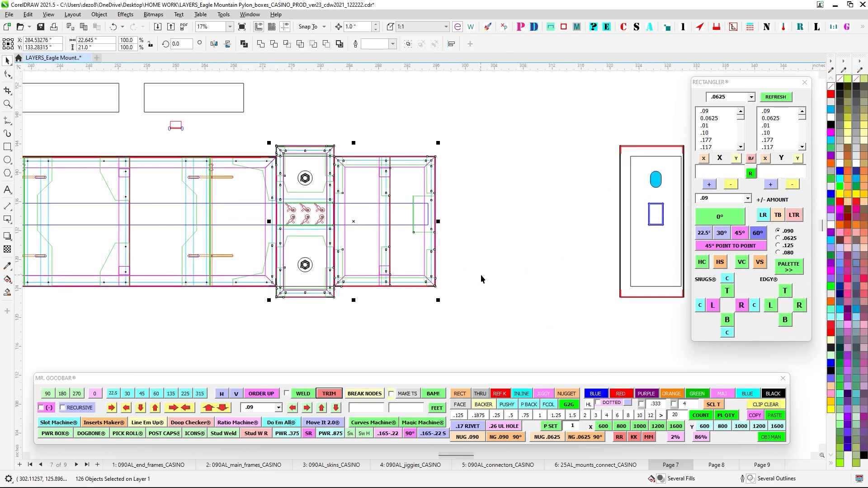
{"action": "key", "text": "Right"}
{"action": "key", "text": "Right"}
{"action": "key", "text": "Right"}
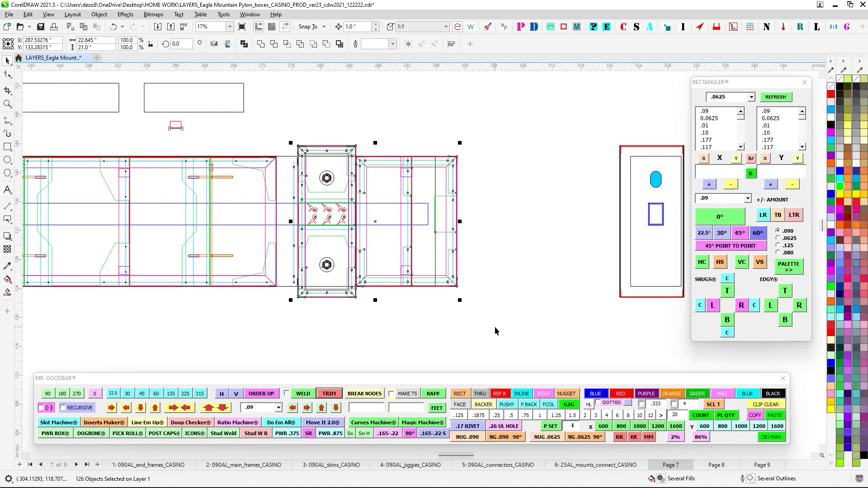
{"action": "key", "text": "Left"}
{"action": "key", "text": "Left"}
{"action": "key", "text": "Left"}
{"action": "left_click", "coordinate": [495, 319]}
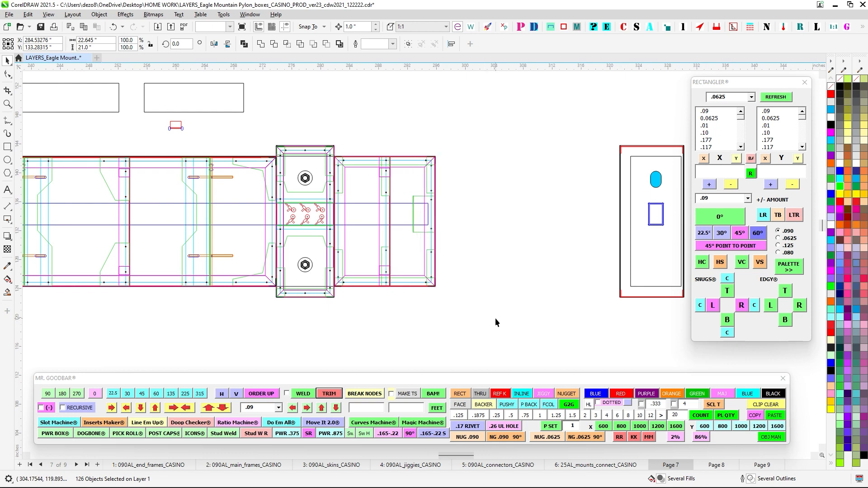
- Nudge the right END box 1 inch outward and back, then select the adjoining MID box
{"action": "left_click_drag", "start_coordinate": [495, 319], "coordinate": [573, 293]}
{"action": "scroll", "coordinate": [393, 118], "scroll_direction": "up", "scroll_amount": 1}
{"action": "scroll", "coordinate": [393, 119], "scroll_direction": "up", "scroll_amount": 1}
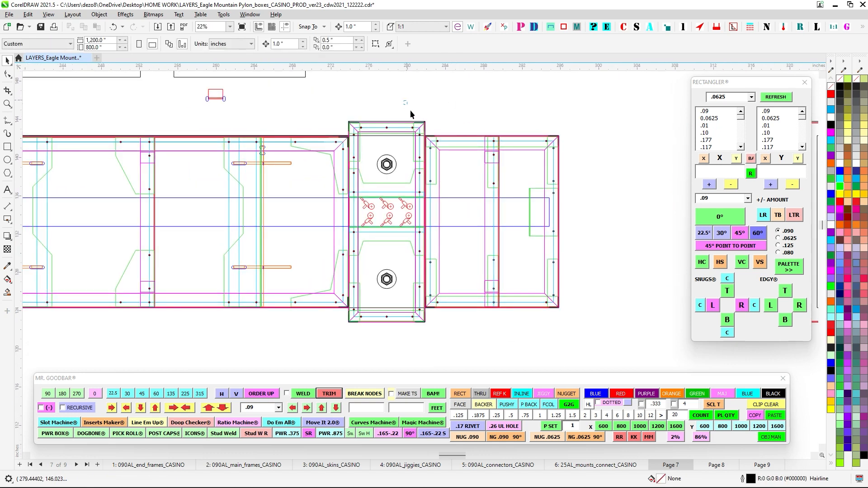
{"action": "left_click_drag", "start_coordinate": [410, 110], "coordinate": [635, 338]}
{"action": "key", "text": "Right"}
{"action": "key", "text": "Left"}
{"action": "left_click", "coordinate": [332, 106]}
{"action": "left_click_drag", "start_coordinate": [332, 109], "coordinate": [431, 360]}
{"action": "scroll", "coordinate": [443, 353], "scroll_direction": "down", "scroll_amount": 1}
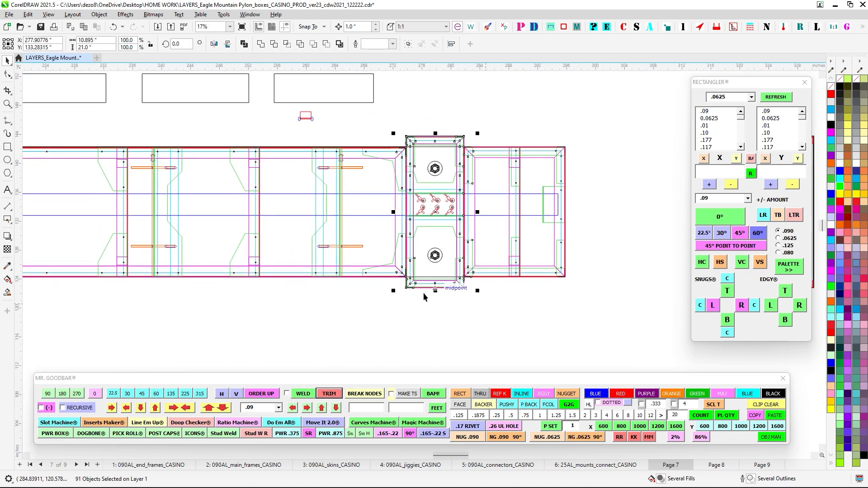
- Select the main frame section between the two MID boxes and inspect where it meets the right MID box
{"action": "scroll", "coordinate": [472, 293], "scroll_direction": "down", "scroll_amount": 3}
{"action": "left_click_drag", "start_coordinate": [469, 326], "coordinate": [574, 272]}
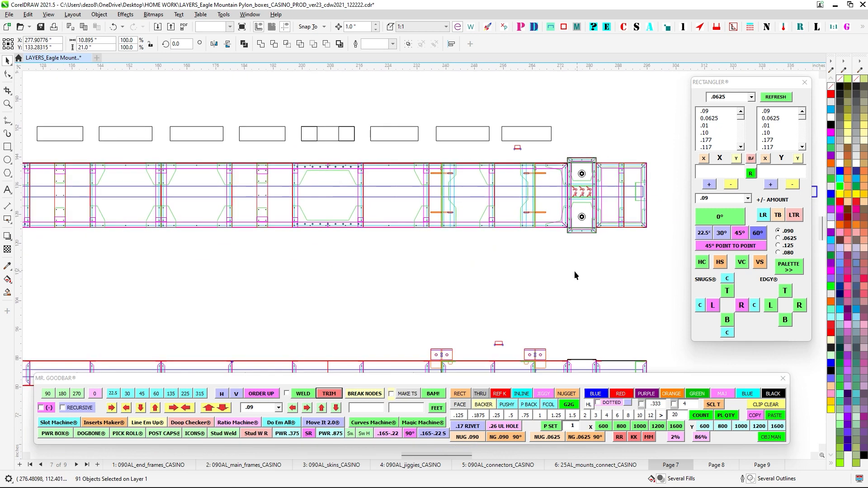
{"action": "scroll", "coordinate": [575, 276], "scroll_direction": "down", "scroll_amount": 2}
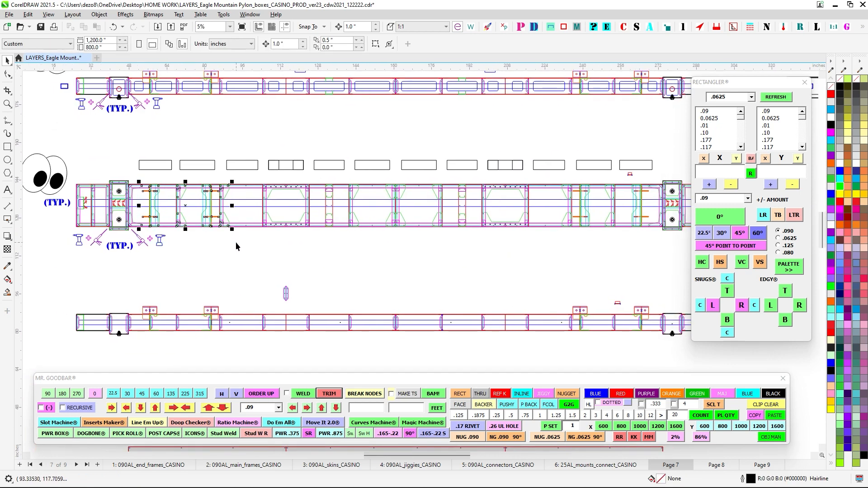
{"action": "left_click_drag", "start_coordinate": [568, 181], "coordinate": [361, 262]}
{"action": "scroll", "coordinate": [346, 193], "scroll_direction": "up", "scroll_amount": 1}
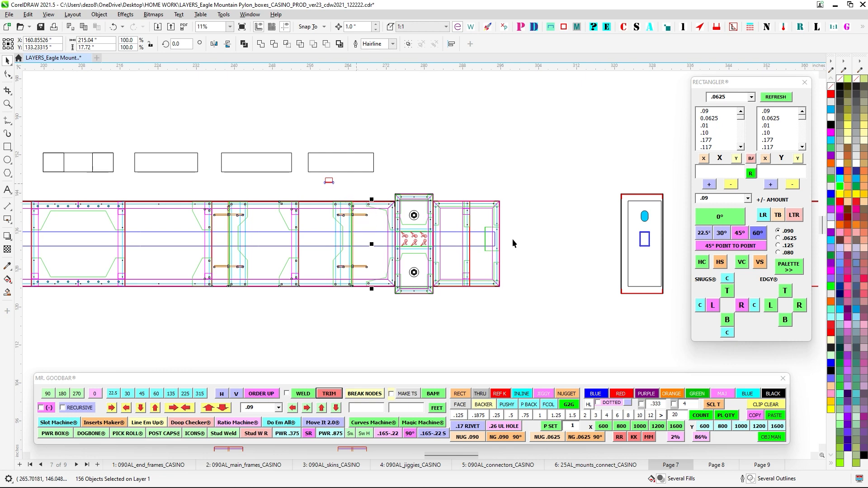
{"action": "left_click_drag", "start_coordinate": [440, 166], "coordinate": [537, 156]}
{"action": "scroll", "coordinate": [445, 198], "scroll_direction": "up", "scroll_amount": 2}
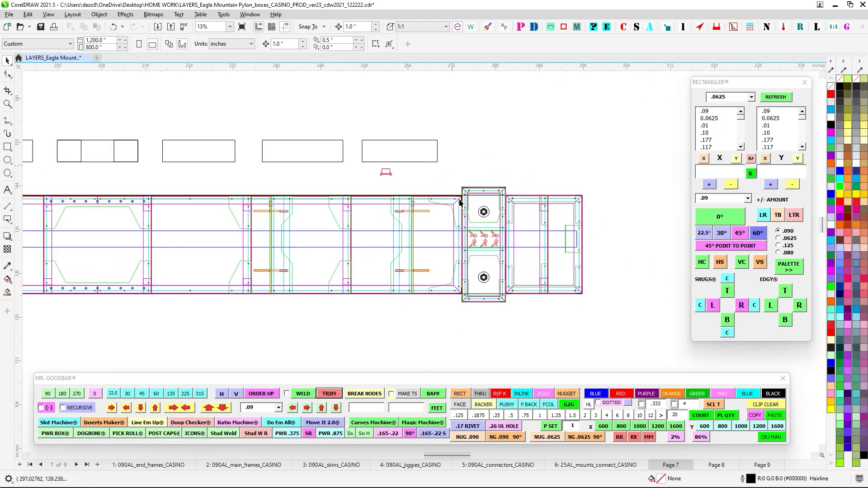
- Select the 268-inch rectangular tube running through the frame, check where it ends inside the right END box, and clear the selection
{"action": "left_click_drag", "start_coordinate": [616, 157], "coordinate": [448, 331]}
{"action": "left_click", "coordinate": [612, 192]}
{"action": "scroll", "coordinate": [569, 233], "scroll_direction": "up", "scroll_amount": 1}
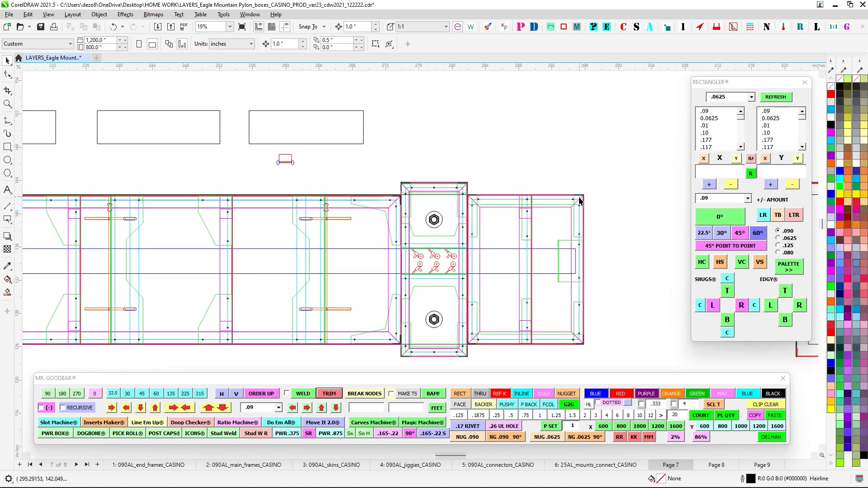
{"action": "left_click", "coordinate": [495, 249]}
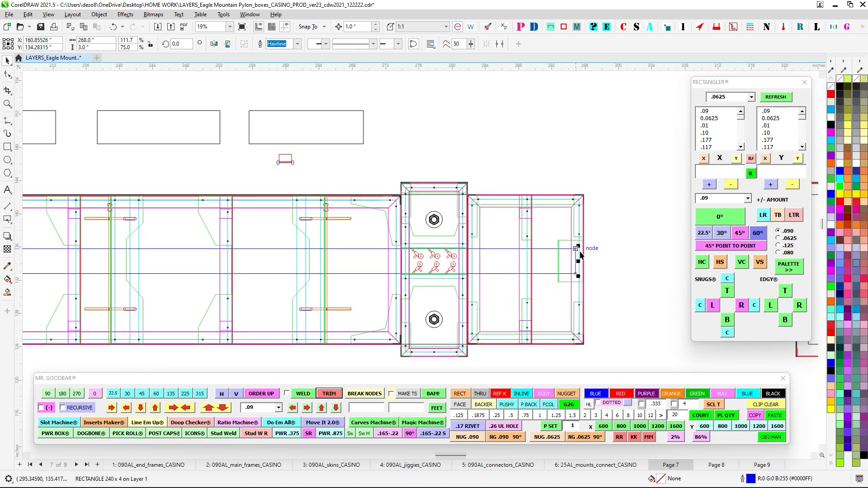
{"action": "key", "text": "Escape"}
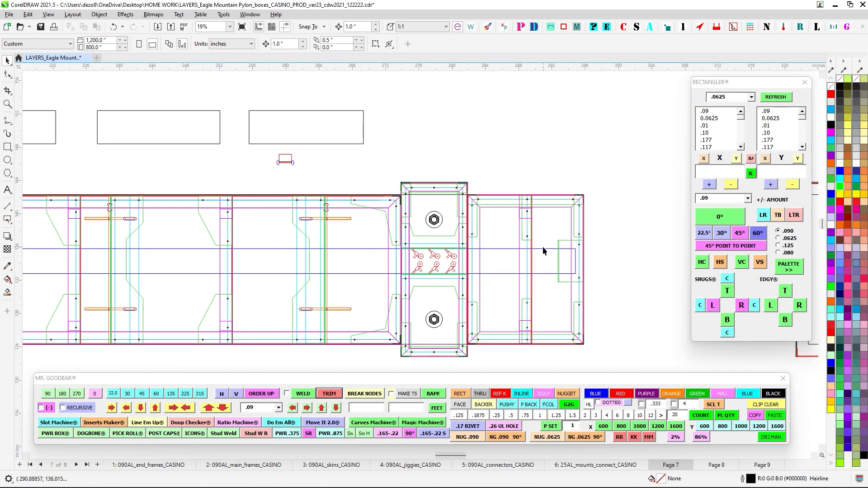
- Examine the tube's path through the right MID box and compare it with the separate MID box parts
{"action": "scroll", "coordinate": [543, 248], "scroll_direction": "up", "scroll_amount": 2}
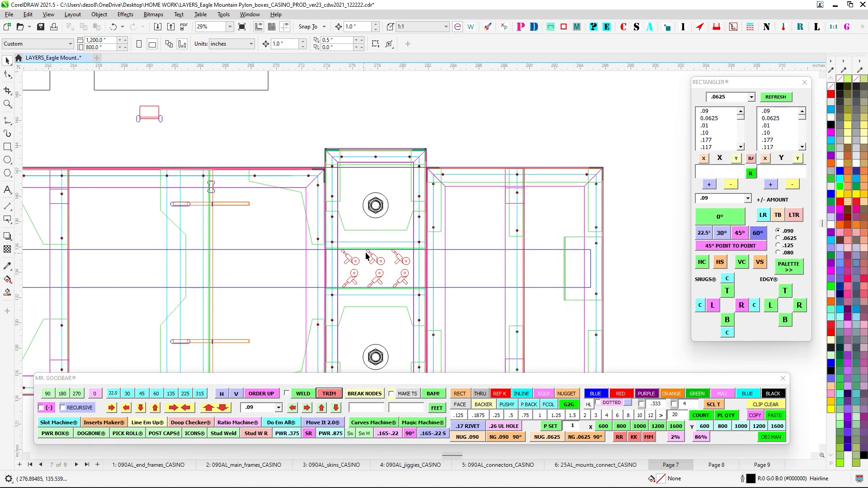
{"action": "scroll", "coordinate": [366, 256], "scroll_direction": "down", "scroll_amount": 5}
{"action": "scroll", "coordinate": [441, 154], "scroll_direction": "up", "scroll_amount": 2}
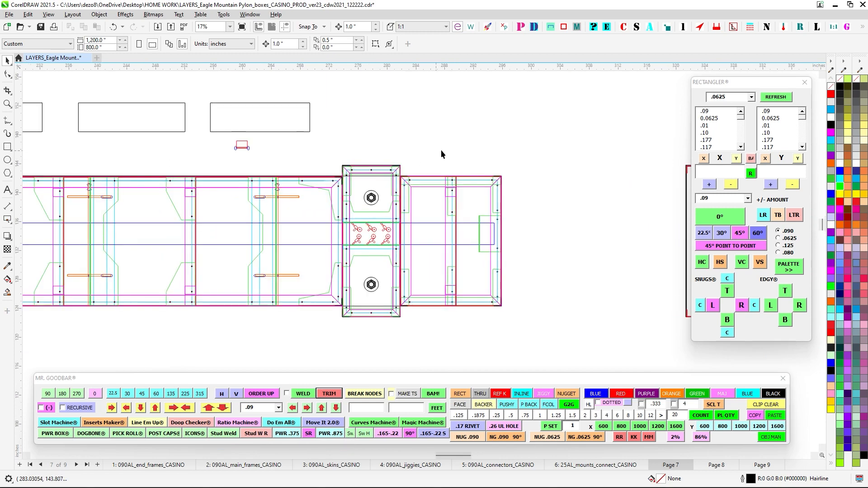
{"action": "scroll", "coordinate": [488, 166], "scroll_direction": "down", "scroll_amount": 4}
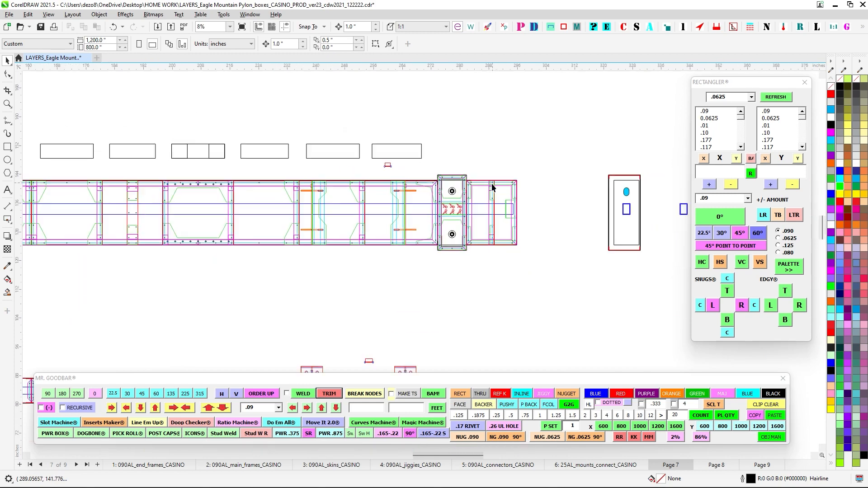
{"action": "scroll", "coordinate": [370, 206], "scroll_direction": "down", "scroll_amount": 3}
{"action": "scroll", "coordinate": [202, 197], "scroll_direction": "up", "scroll_amount": 2}
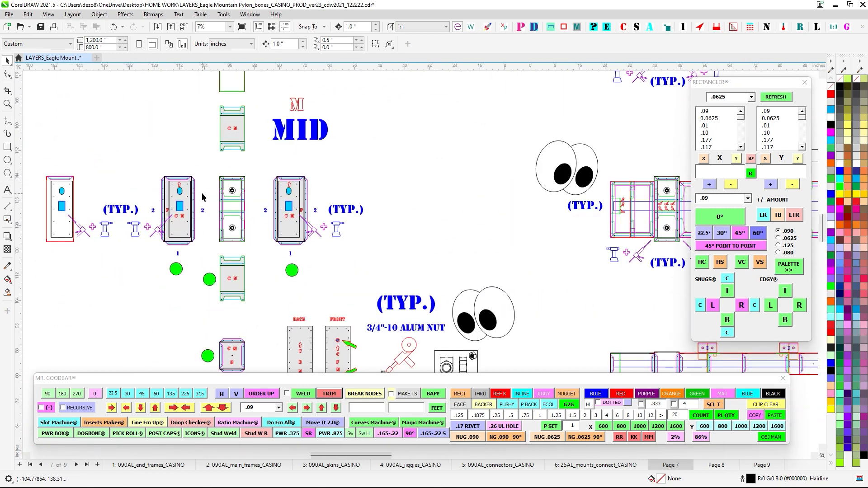
{"action": "scroll", "coordinate": [202, 197], "scroll_direction": "up", "scroll_amount": 3}
{"action": "scroll", "coordinate": [202, 197], "scroll_direction": "down", "scroll_amount": 5}
- Examine the box cross-sections showing the rectangular tube cutout, mounting bolts and brackets
{"action": "left_click_drag", "start_coordinate": [459, 202], "coordinate": [142, 213]}
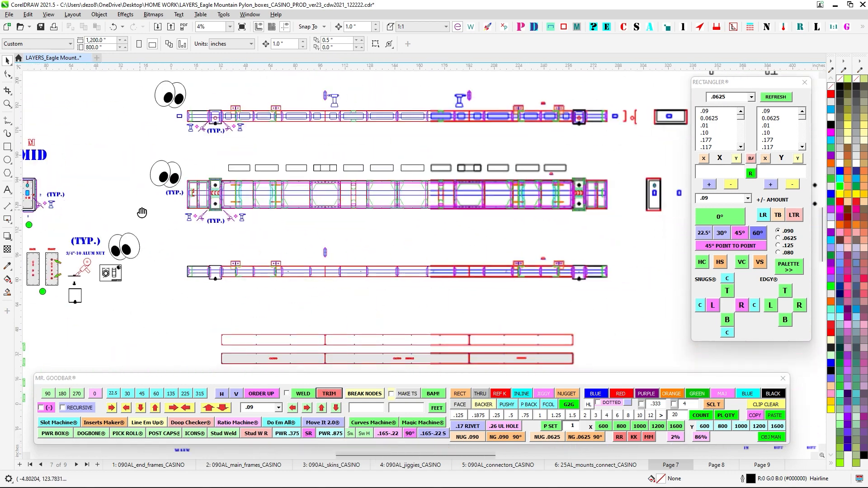
{"action": "scroll", "coordinate": [300, 219], "scroll_direction": "up", "scroll_amount": 6}
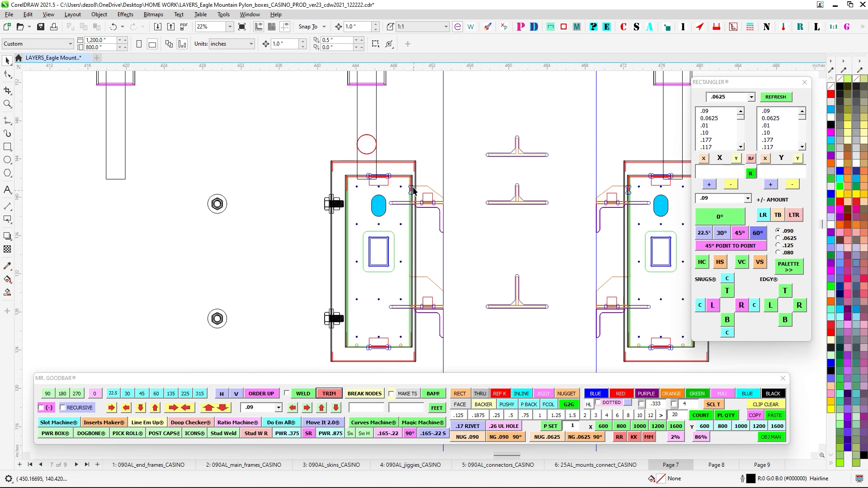
{"action": "scroll", "coordinate": [425, 180], "scroll_direction": "down", "scroll_amount": 1}
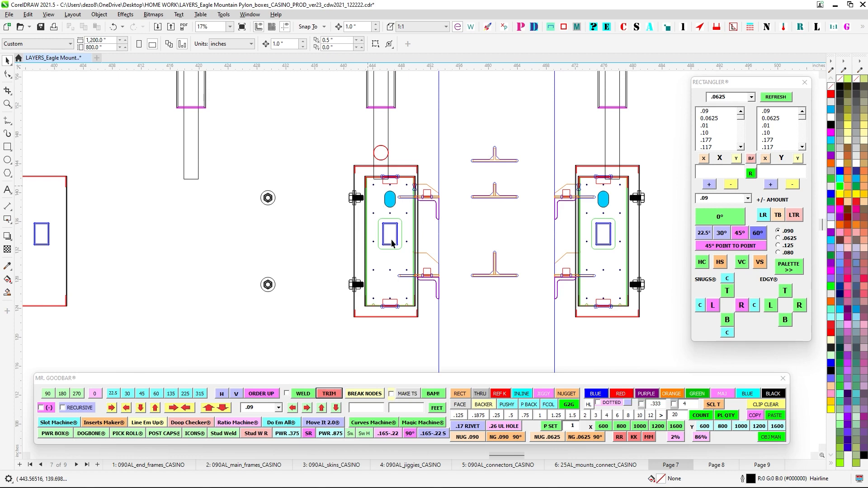
- Locate the unassembled MID box parts and examine the box frame, nut positions and tube cutouts in the face plates
{"action": "scroll", "coordinate": [271, 236], "scroll_direction": "down", "scroll_amount": 2}
{"action": "left_click_drag", "start_coordinate": [259, 254], "coordinate": [610, 236]}
{"action": "scroll", "coordinate": [579, 240], "scroll_direction": "down", "scroll_amount": 2}
{"action": "left_click_drag", "start_coordinate": [407, 232], "coordinate": [765, 216]}
{"action": "left_click_drag", "start_coordinate": [394, 220], "coordinate": [769, 201]}
{"action": "left_click_drag", "start_coordinate": [396, 204], "coordinate": [742, 192]}
{"action": "mouse_move", "coordinate": [582, 202]}
{"action": "left_mouse_down"}
{"action": "mouse_move", "coordinate": [467, 202]}
{"action": "mouse_move", "coordinate": [578, 213]}
{"action": "left_mouse_up"}
{"action": "scroll", "coordinate": [534, 193], "scroll_direction": "up", "scroll_amount": 2}
{"action": "left_click_drag", "start_coordinate": [547, 237], "coordinate": [513, 202]}
{"action": "scroll", "coordinate": [501, 165], "scroll_direction": "down", "scroll_amount": 2}
{"action": "scroll", "coordinate": [437, 165], "scroll_direction": "up", "scroll_amount": 5}
{"action": "scroll", "coordinate": [439, 174], "scroll_direction": "up", "scroll_amount": 1}
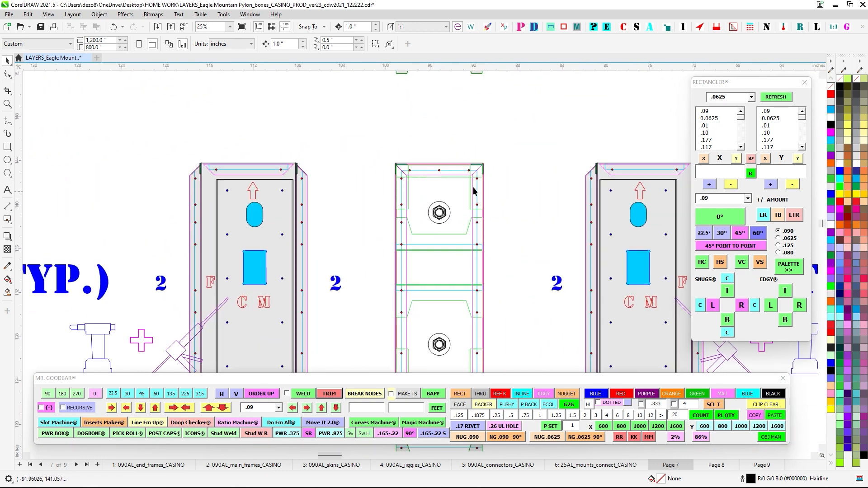
{"action": "left_click_drag", "start_coordinate": [394, 234], "coordinate": [352, 178]}
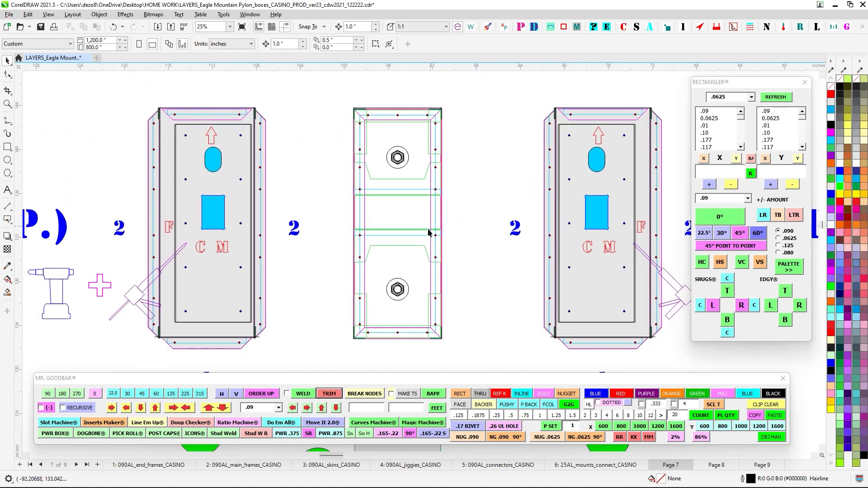
{"action": "scroll", "coordinate": [429, 233], "scroll_direction": "down", "scroll_amount": 2}
{"action": "scroll", "coordinate": [430, 198], "scroll_direction": "down", "scroll_amount": 2}
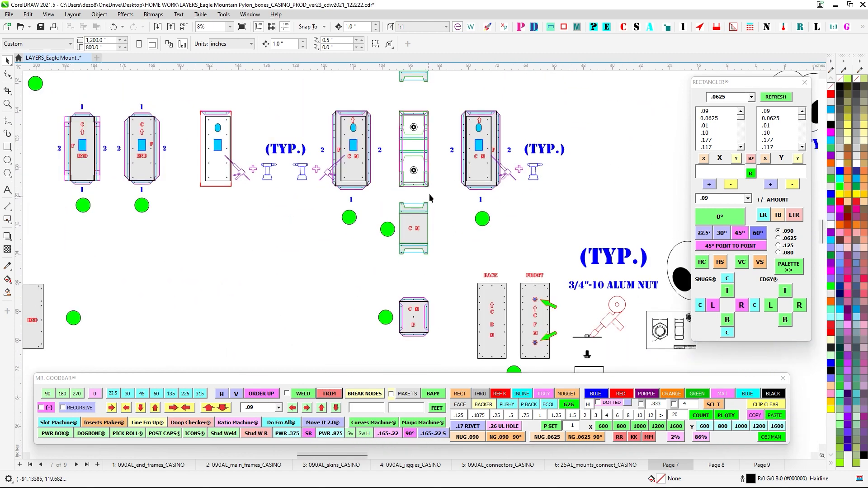
{"action": "scroll", "coordinate": [430, 197], "scroll_direction": "up", "scroll_amount": 5}
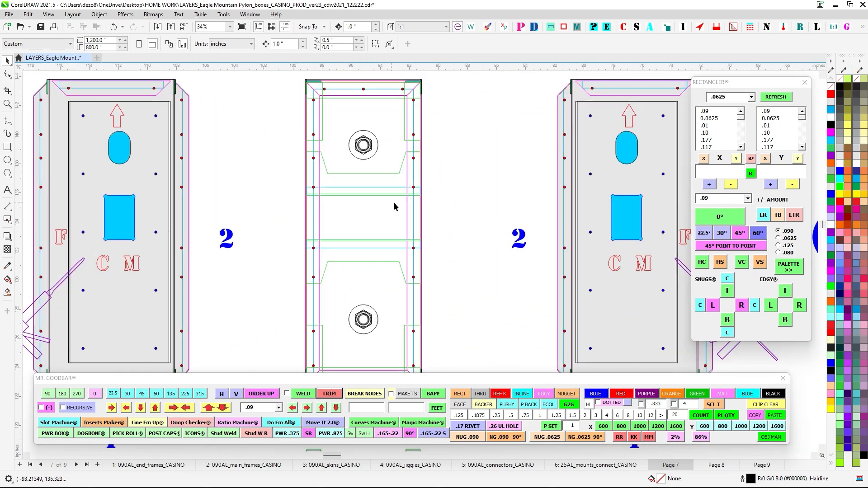
{"action": "scroll", "coordinate": [569, 225], "scroll_direction": "down", "scroll_amount": 2}
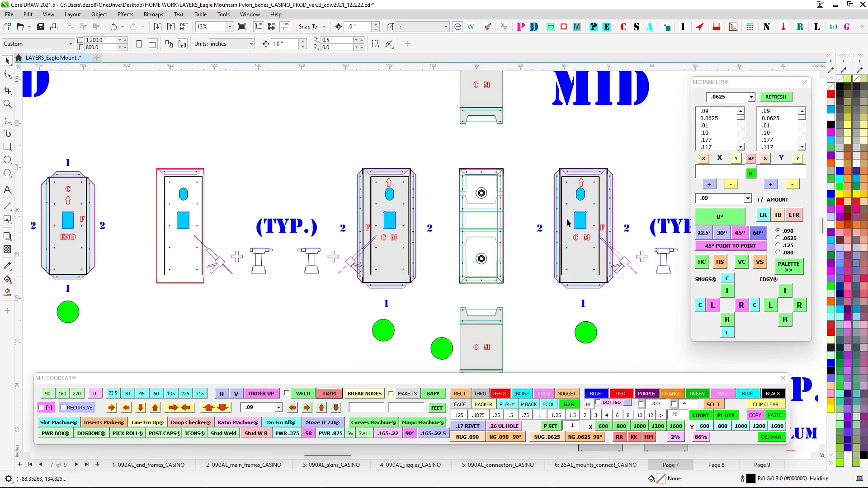
- Examine the weld symbols along the rectangular tube inside the left END and MID boxes of the assembled frame
{"action": "left_click_drag", "start_coordinate": [566, 219], "coordinate": [179, 185]}
{"action": "left_click_drag", "start_coordinate": [571, 188], "coordinate": [251, 189]}
{"action": "scroll", "coordinate": [542, 192], "scroll_direction": "up", "scroll_amount": 3}
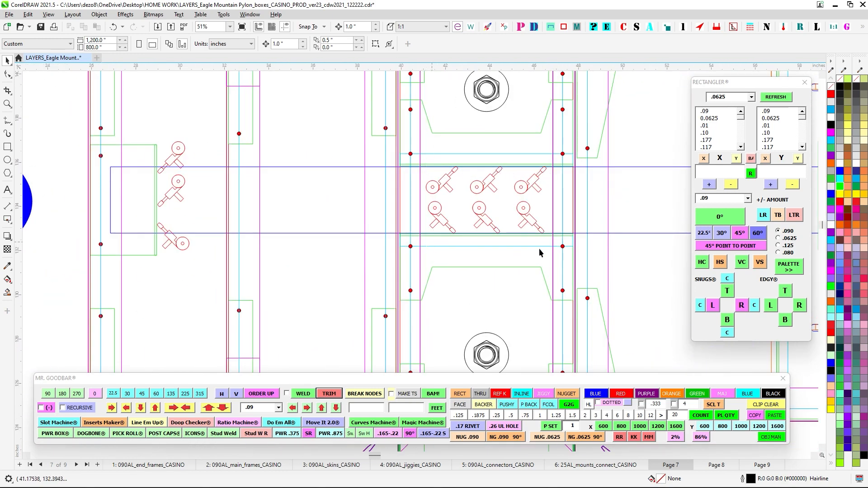
{"action": "scroll", "coordinate": [339, 263], "scroll_direction": "down", "scroll_amount": 1}
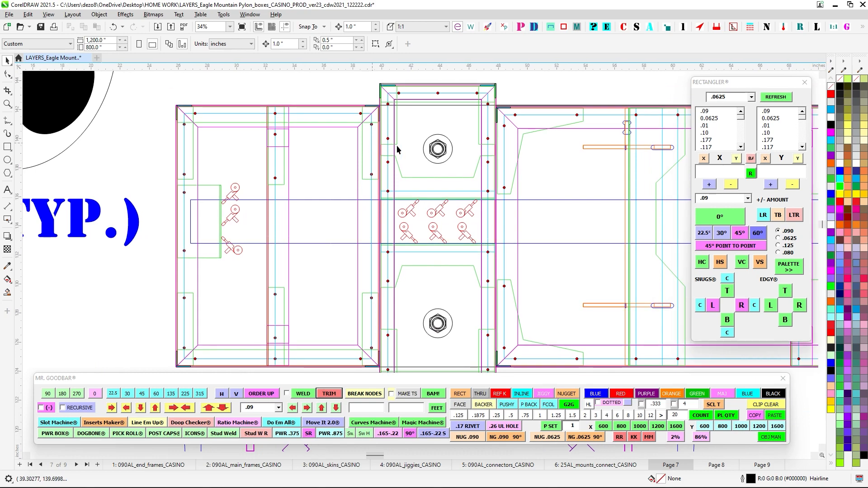
- Examine the MID box face plate marked TYP., including its hole pattern, tube cutout and fastening symbols
{"action": "scroll", "coordinate": [525, 154], "scroll_direction": "down", "scroll_amount": 3}
{"action": "left_click_drag", "start_coordinate": [267, 198], "coordinate": [562, 193]}
{"action": "scroll", "coordinate": [394, 166], "scroll_direction": "up", "scroll_amount": 2}
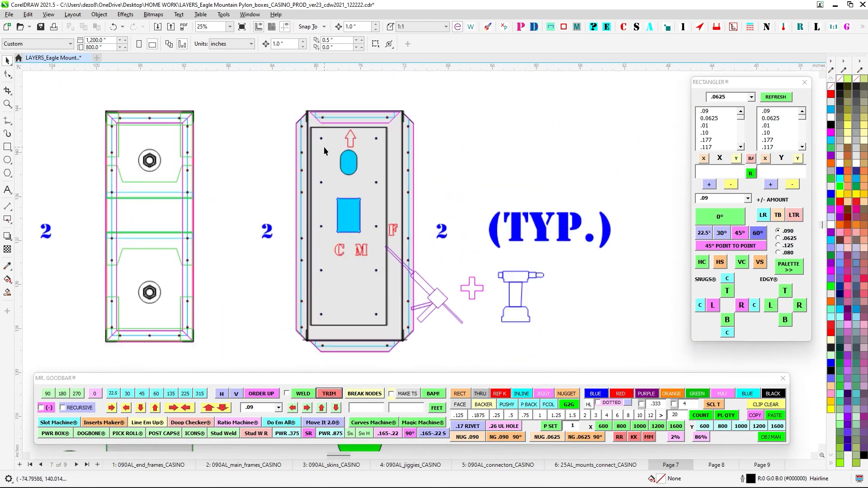
{"action": "scroll", "coordinate": [324, 150], "scroll_direction": "up", "scroll_amount": 1}
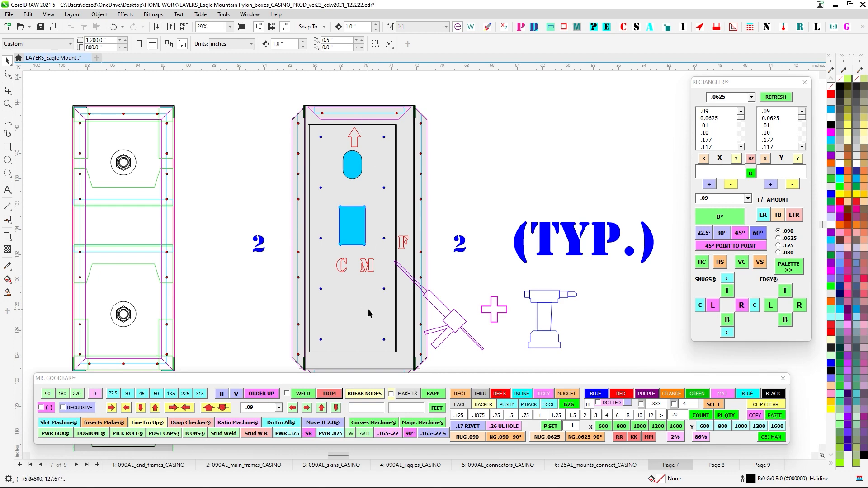
- Examine the joint between the left MID box and the main frame on the assembled pylon frame
{"action": "scroll", "coordinate": [377, 163], "scroll_direction": "down", "scroll_amount": 5}
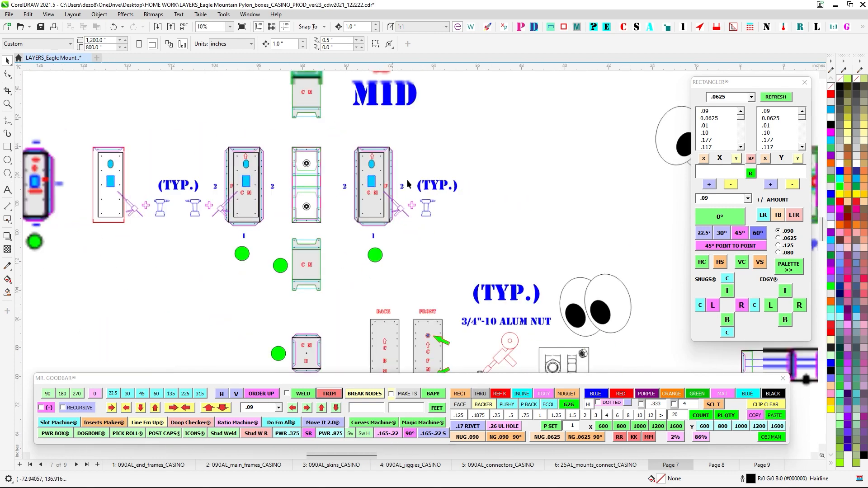
{"action": "left_click_drag", "start_coordinate": [408, 185], "coordinate": [168, 214]}
{"action": "scroll", "coordinate": [168, 215], "scroll_direction": "down", "scroll_amount": 1}
{"action": "scroll", "coordinate": [468, 200], "scroll_direction": "up", "scroll_amount": 4}
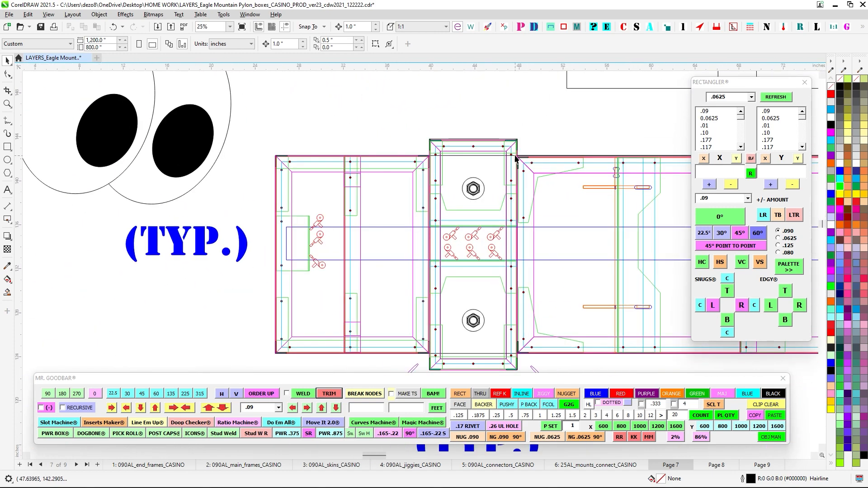
- Locate the MAIN end plate beside the main frame parts and examine its cutouts and TYP. fastening symbols
{"action": "scroll", "coordinate": [477, 245], "scroll_direction": "down", "scroll_amount": 7}
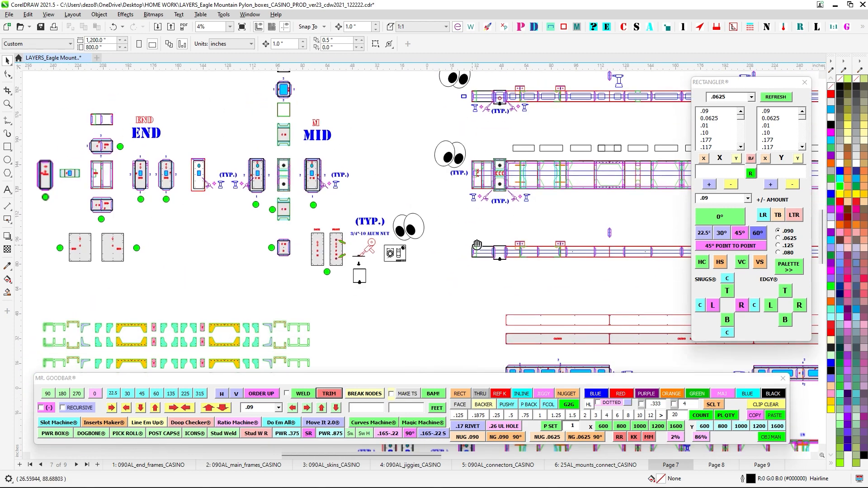
{"action": "left_click_drag", "start_coordinate": [477, 244], "coordinate": [484, 237]}
{"action": "left_click_drag", "start_coordinate": [469, 271], "coordinate": [360, 157]}
{"action": "left_click_drag", "start_coordinate": [346, 294], "coordinate": [385, 224]}
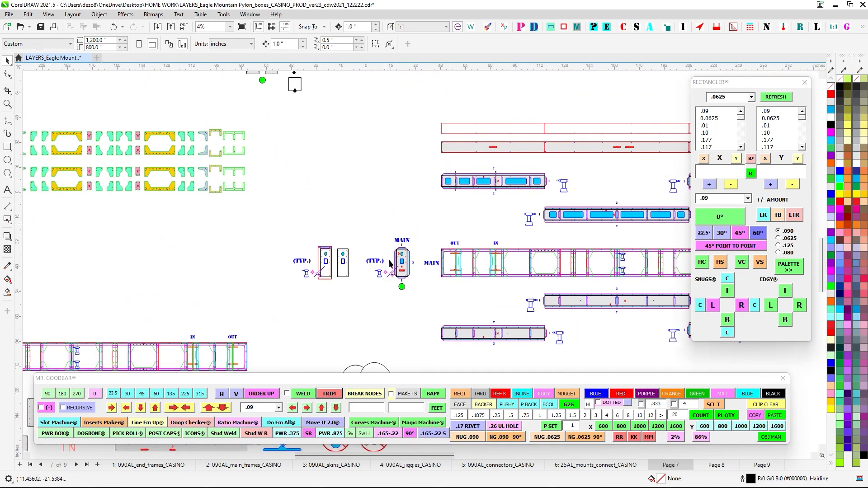
{"action": "scroll", "coordinate": [390, 263], "scroll_direction": "up", "scroll_amount": 7}
{"action": "scroll", "coordinate": [397, 287], "scroll_direction": "down", "scroll_amount": 5}
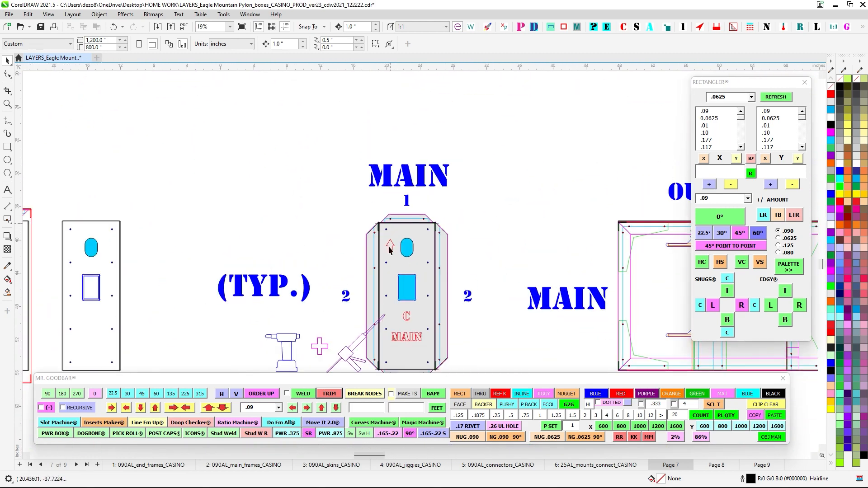
- Locate the MID box parts and select the frame face with the two nuts between the TYP. side boxes
{"action": "left_click_drag", "start_coordinate": [348, 136], "coordinate": [457, 375]}
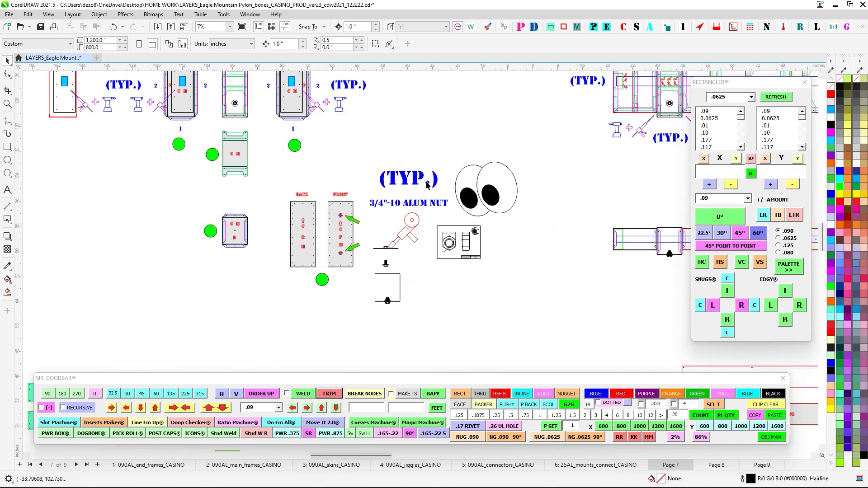
{"action": "left_click_drag", "start_coordinate": [429, 183], "coordinate": [484, 334]}
{"action": "scroll", "coordinate": [351, 197], "scroll_direction": "up", "scroll_amount": 2}
{"action": "left_click_drag", "start_coordinate": [323, 247], "coordinate": [458, 245]}
{"action": "scroll", "coordinate": [448, 238], "scroll_direction": "up", "scroll_amount": 1}
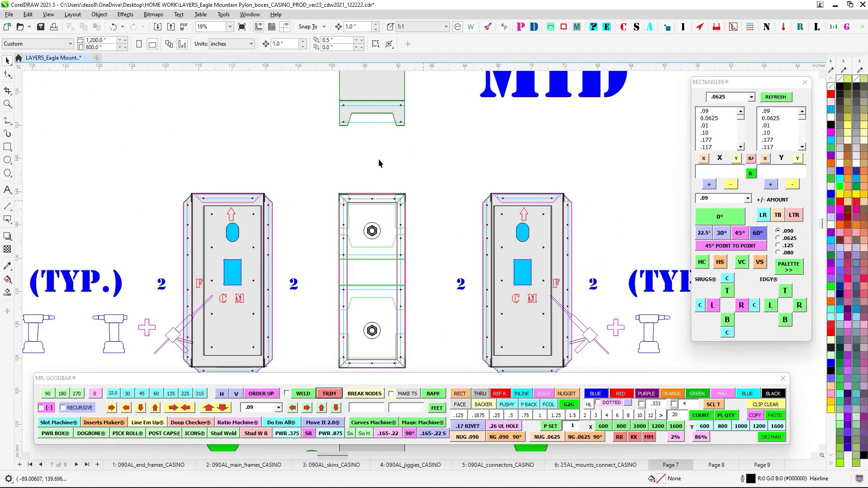
{"action": "scroll", "coordinate": [333, 177], "scroll_direction": "down", "scroll_amount": 1}
{"action": "left_click_drag", "start_coordinate": [327, 175], "coordinate": [392, 326]}
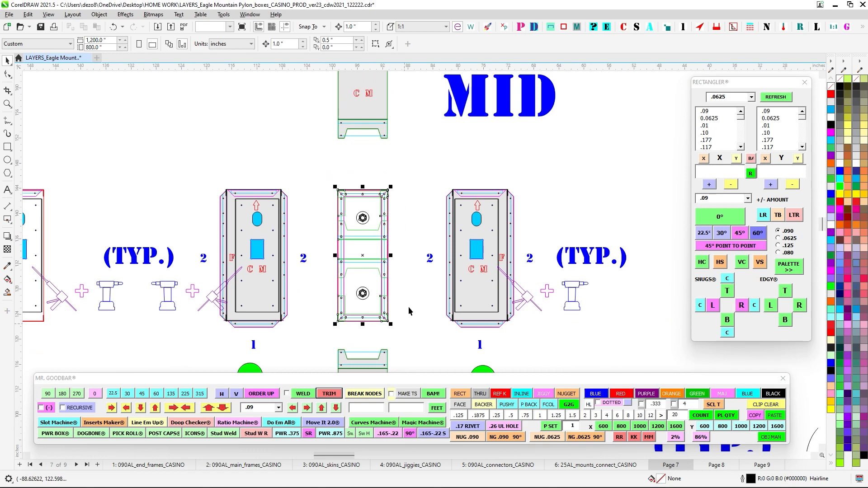
{"action": "scroll", "coordinate": [415, 287], "scroll_direction": "down", "scroll_amount": 1}
{"action": "left_click_drag", "start_coordinate": [416, 284], "coordinate": [414, 252]}
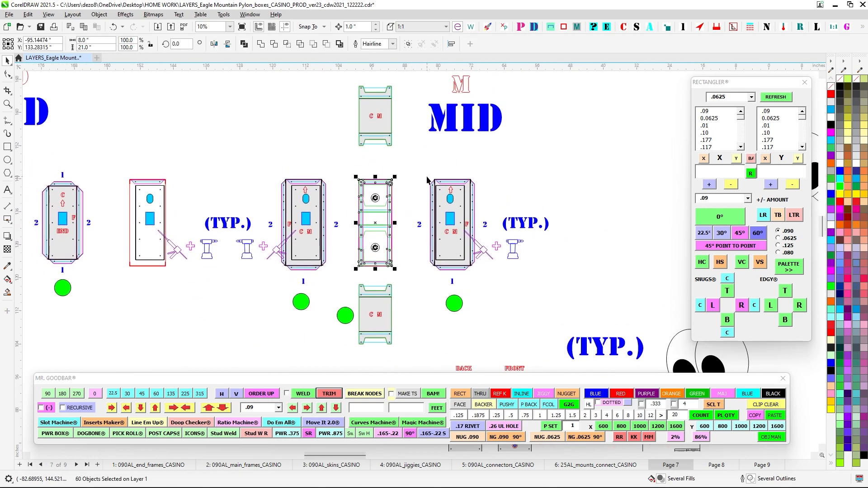
- Examine the upper corner of the MID box beside the nut frame and locate the MID box on the assembled pylon frame
{"action": "left_click_drag", "start_coordinate": [427, 177], "coordinate": [432, 205]}
{"action": "scroll", "coordinate": [438, 194], "scroll_direction": "up", "scroll_amount": 1}
{"action": "left_click", "coordinate": [438, 195]}
{"action": "scroll", "coordinate": [438, 195], "scroll_direction": "down", "scroll_amount": 3}
{"action": "left_click_drag", "start_coordinate": [629, 234], "coordinate": [380, 237]}
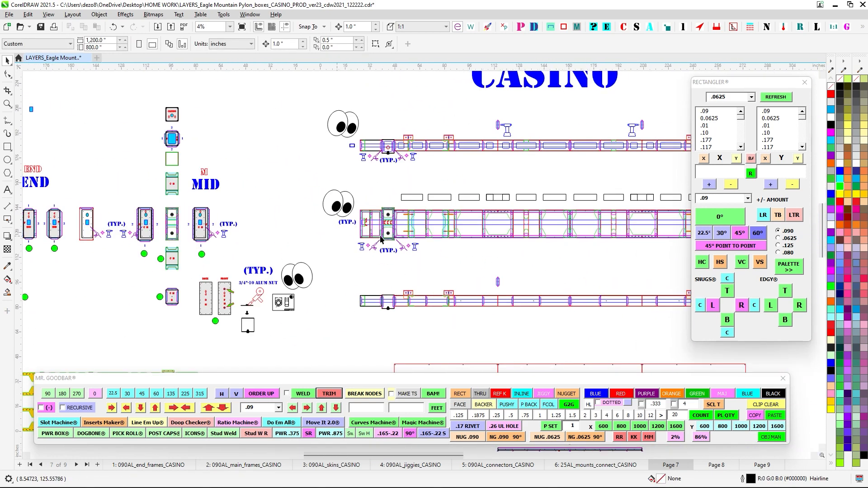
{"action": "scroll", "coordinate": [381, 240], "scroll_direction": "up", "scroll_amount": 6}
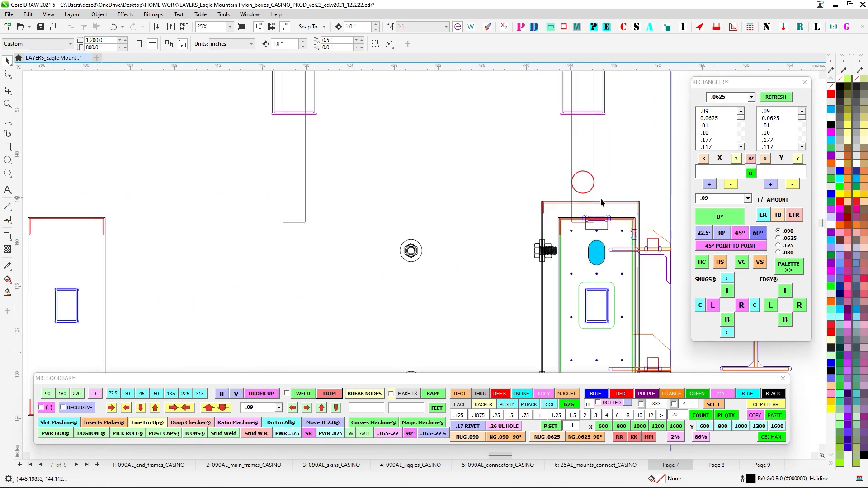
- Examine the side section's bolted tube mount above the box, including its plate, bolts and tube fit
{"action": "left_click_drag", "start_coordinate": [586, 169], "coordinate": [527, 256]}
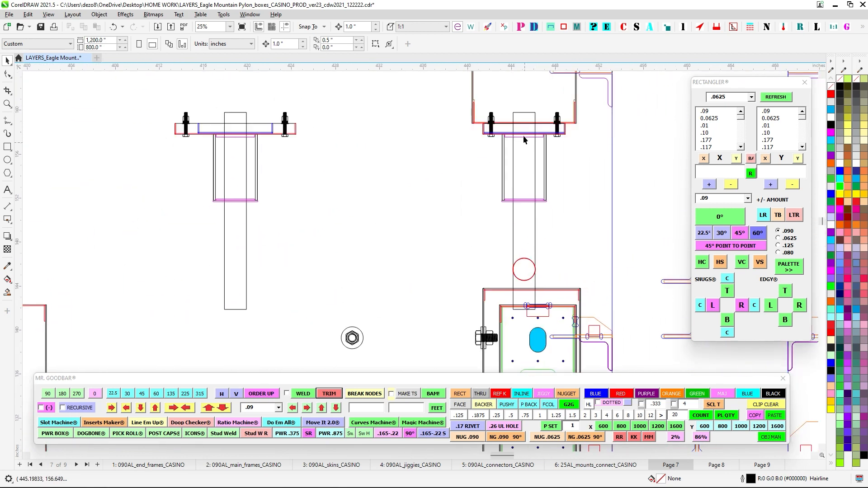
{"action": "scroll", "coordinate": [532, 113], "scroll_direction": "down", "scroll_amount": 1}
{"action": "left_click_drag", "start_coordinate": [535, 107], "coordinate": [472, 230]}
{"action": "scroll", "coordinate": [481, 204], "scroll_direction": "down", "scroll_amount": 1}
{"action": "left_click_drag", "start_coordinate": [506, 267], "coordinate": [504, 279]}
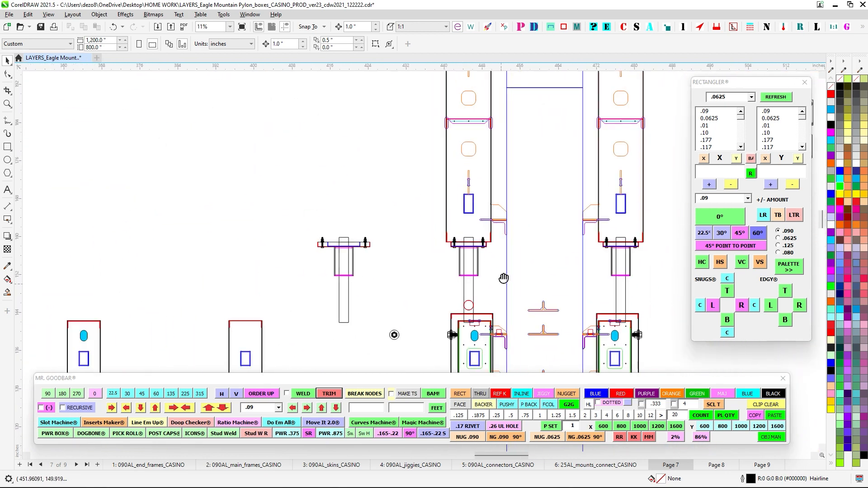
{"action": "scroll", "coordinate": [469, 231], "scroll_direction": "up", "scroll_amount": 3}
{"action": "scroll", "coordinate": [411, 293], "scroll_direction": "down", "scroll_amount": 3}
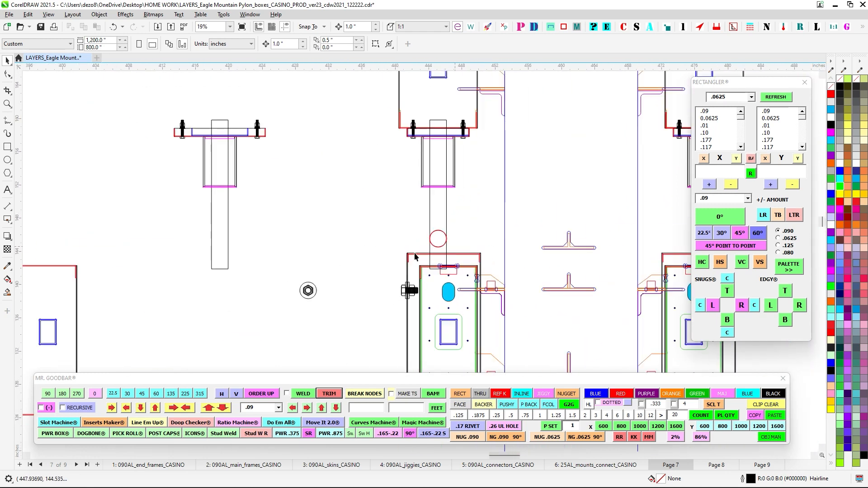
- Select the upper and lower bolts on the box in the side section to inspect them
{"action": "left_click_drag", "start_coordinate": [423, 202], "coordinate": [459, 237]}
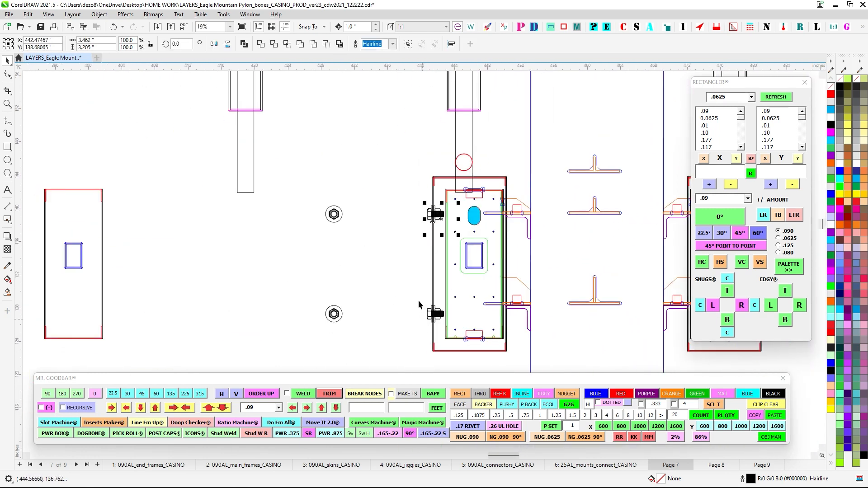
{"action": "left_click_drag", "start_coordinate": [419, 300], "coordinate": [453, 331]}
{"action": "scroll", "coordinate": [447, 318], "scroll_direction": "up", "scroll_amount": 3}
{"action": "scroll", "coordinate": [405, 223], "scroll_direction": "down", "scroll_amount": 8}
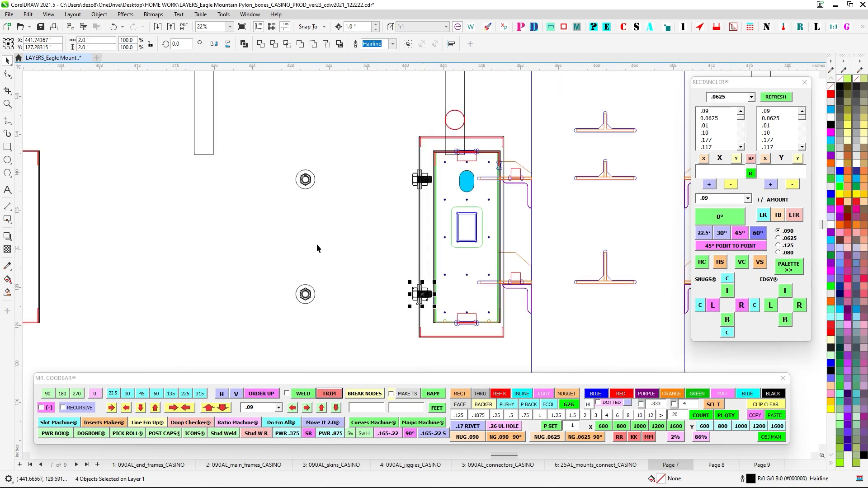
- Inspect how the END and MID boxes fit together at the left end of the assembled pylon frame
{"action": "scroll", "coordinate": [670, 207], "scroll_direction": "down", "scroll_amount": 2}
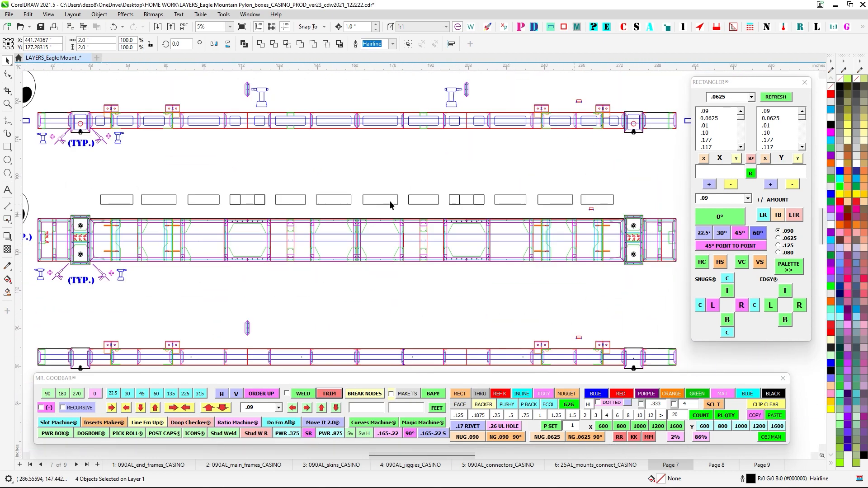
{"action": "left_click_drag", "start_coordinate": [107, 213], "coordinate": [383, 195]}
{"action": "scroll", "coordinate": [384, 194], "scroll_direction": "up", "scroll_amount": 5}
{"action": "left_click_drag", "start_coordinate": [480, 322], "coordinate": [421, 280]}
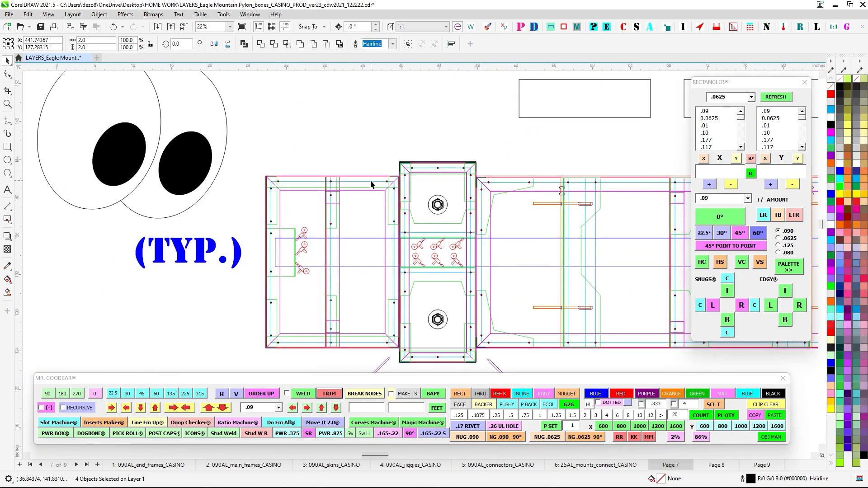
{"action": "scroll", "coordinate": [331, 163], "scroll_direction": "down", "scroll_amount": 2}
{"action": "left_click_drag", "start_coordinate": [340, 180], "coordinate": [463, 203]}
{"action": "scroll", "coordinate": [463, 204], "scroll_direction": "up", "scroll_amount": 2}
{"action": "left_click_drag", "start_coordinate": [433, 180], "coordinate": [362, 132]}
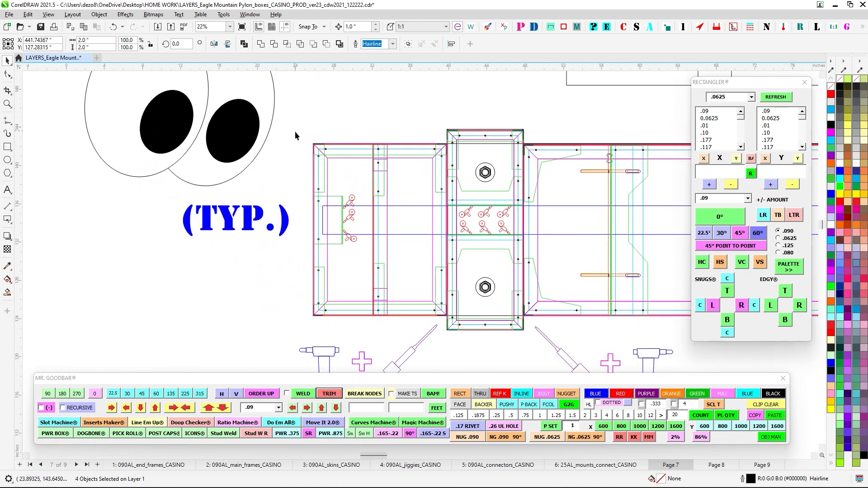
- Examine the END box's corner joints, rivet holes and inner stiffener from its top edge to its bottom edge
{"action": "left_click", "coordinate": [421, 121]}
{"action": "scroll", "coordinate": [381, 186], "scroll_direction": "up", "scroll_amount": 4}
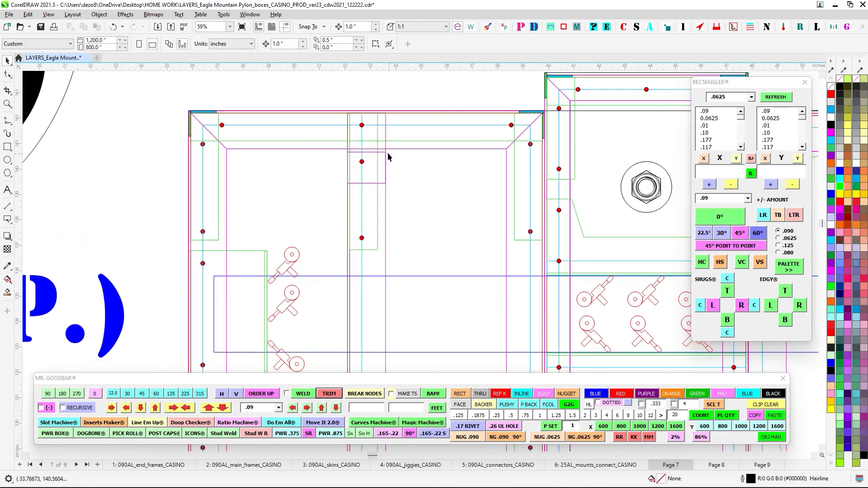
{"action": "scroll", "coordinate": [360, 218], "scroll_direction": "down", "scroll_amount": 3}
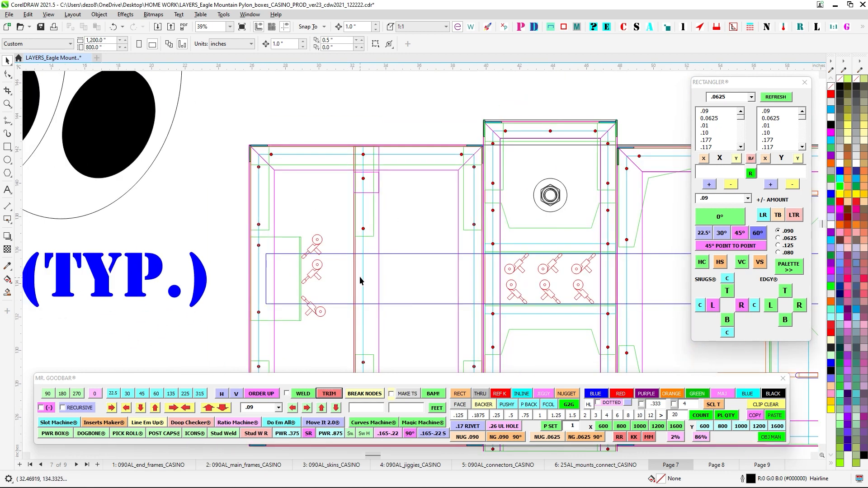
{"action": "scroll", "coordinate": [359, 275], "scroll_direction": "down", "scroll_amount": 2}
{"action": "left_click_drag", "start_coordinate": [363, 271], "coordinate": [300, 164]}
{"action": "scroll", "coordinate": [321, 243], "scroll_direction": "up", "scroll_amount": 1}
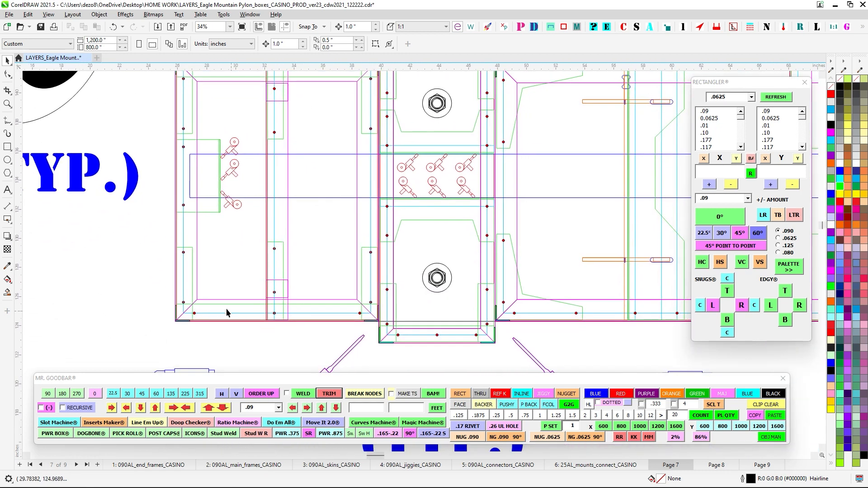
{"action": "scroll", "coordinate": [351, 325], "scroll_direction": "down", "scroll_amount": 1}
{"action": "scroll", "coordinate": [251, 297], "scroll_direction": "down", "scroll_amount": 1}
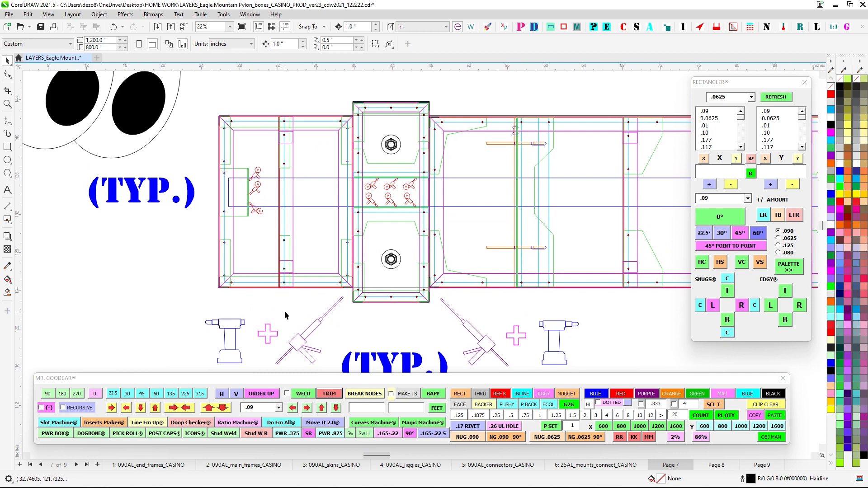
- Examine the main frame's cross members and brackets beyond the left MID box on the assembled frame
{"action": "scroll", "coordinate": [257, 295], "scroll_direction": "down", "scroll_amount": 3}
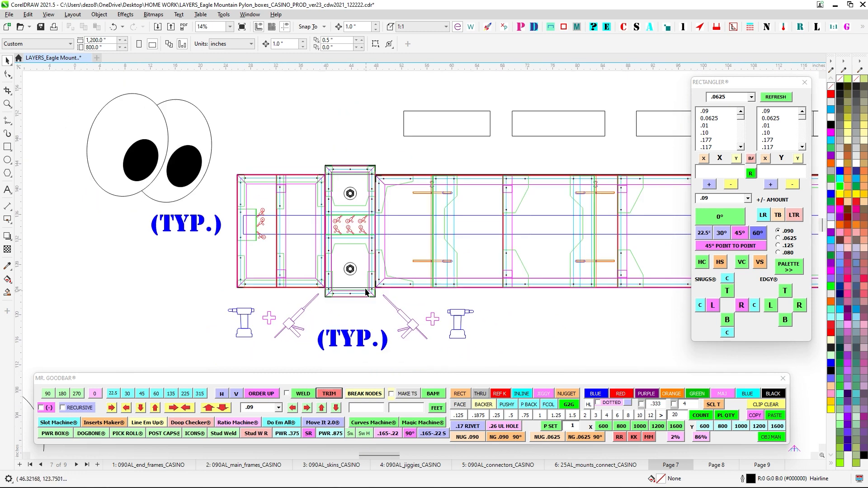
{"action": "scroll", "coordinate": [366, 293], "scroll_direction": "down", "scroll_amount": 3}
{"action": "left_click_drag", "start_coordinate": [416, 299], "coordinate": [203, 266]}
{"action": "scroll", "coordinate": [150, 251], "scroll_direction": "down", "scroll_amount": 2}
{"action": "left_click_drag", "start_coordinate": [202, 233], "coordinate": [320, 229]}
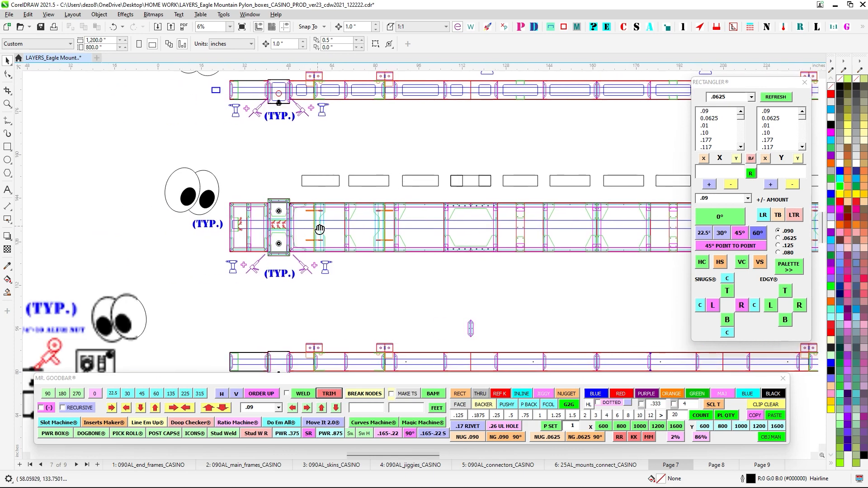
{"action": "scroll", "coordinate": [289, 230], "scroll_direction": "up", "scroll_amount": 5}
{"action": "scroll", "coordinate": [205, 207], "scroll_direction": "down", "scroll_amount": 3}
{"action": "scroll", "coordinate": [212, 208], "scroll_direction": "up", "scroll_amount": 2}
{"action": "left_click_drag", "start_coordinate": [452, 180], "coordinate": [351, 174]}
{"action": "scroll", "coordinate": [352, 174], "scroll_direction": "down", "scroll_amount": 2}
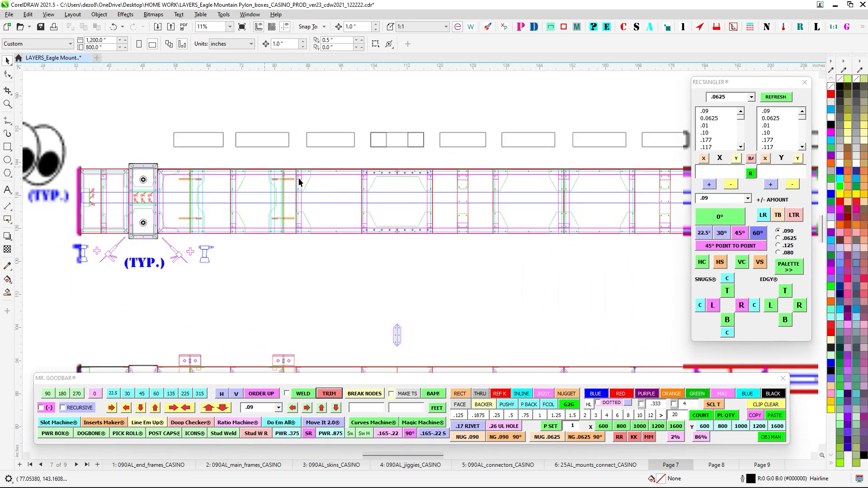
- Select the third rectangle outline above the assembled main frame and check the row along the frame
{"action": "left_click_drag", "start_coordinate": [338, 237], "coordinate": [337, 217]}
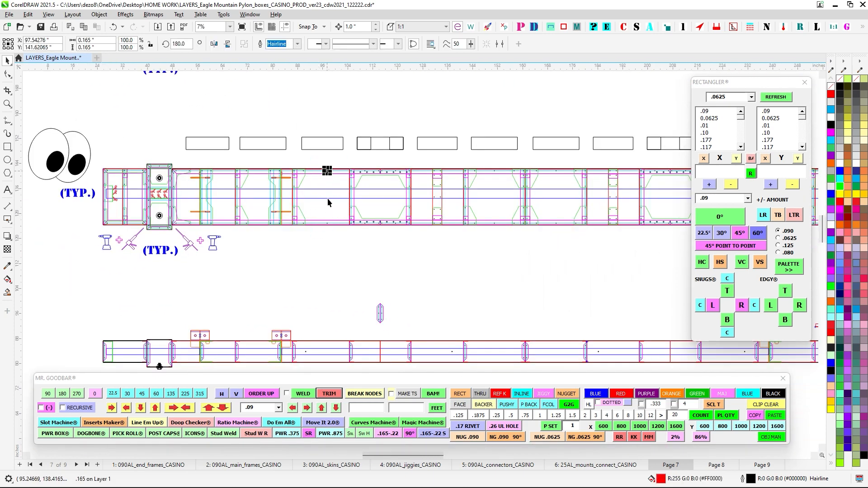
{"action": "left_click", "coordinate": [324, 149]}
{"action": "left_click_drag", "start_coordinate": [556, 191], "coordinate": [294, 203]}
{"action": "left_click_drag", "start_coordinate": [376, 174], "coordinate": [467, 170]}
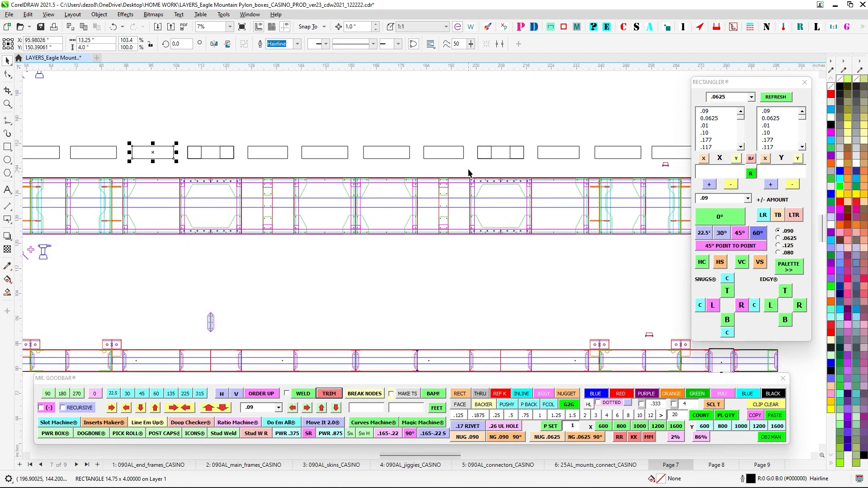
- Inspect the tube's end inside the left END box and the weld symbols where it passes through the MID box
{"action": "scroll", "coordinate": [467, 172], "scroll_direction": "down", "scroll_amount": 1}
{"action": "scroll", "coordinate": [262, 194], "scroll_direction": "up", "scroll_amount": 6}
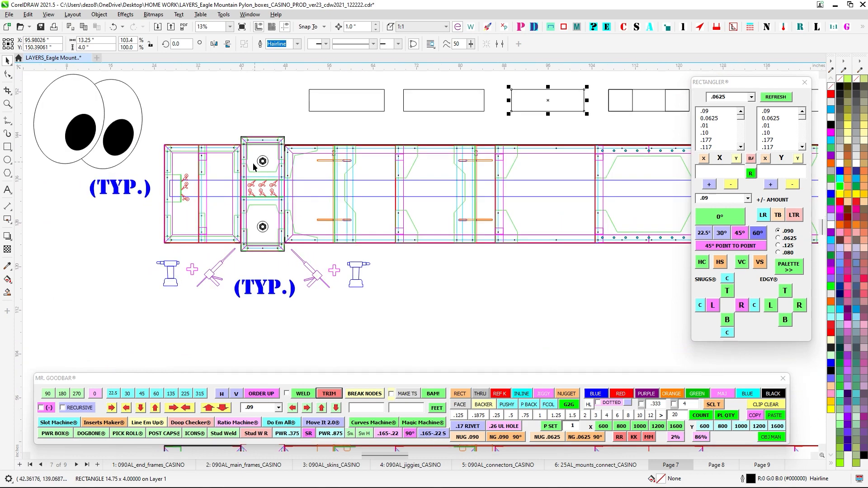
{"action": "left_click_drag", "start_coordinate": [225, 192], "coordinate": [389, 205]}
{"action": "scroll", "coordinate": [245, 187], "scroll_direction": "down", "scroll_amount": 3}
{"action": "scroll", "coordinate": [250, 192], "scroll_direction": "up", "scroll_amount": 3}
{"action": "scroll", "coordinate": [264, 186], "scroll_direction": "down", "scroll_amount": 1}
{"action": "scroll", "coordinate": [389, 204], "scroll_direction": "up", "scroll_amount": 2}
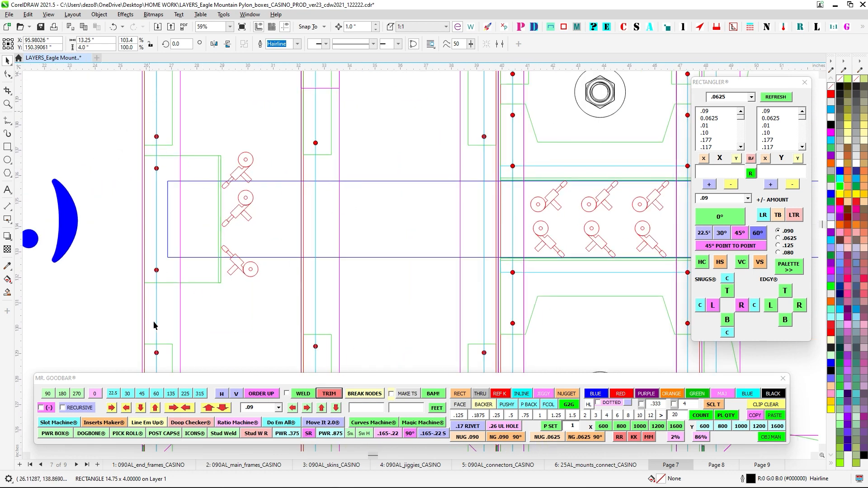
{"action": "scroll", "coordinate": [227, 184], "scroll_direction": "down", "scroll_amount": 2}
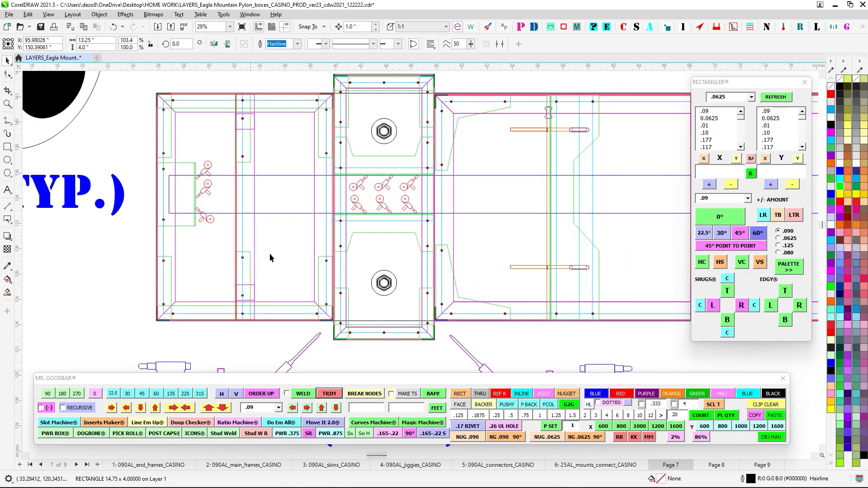
- Examine the exploded frame, skin and connector parts of the END section, starting from the end of the long CASINO frame
{"action": "scroll", "coordinate": [325, 225], "scroll_direction": "down", "scroll_amount": 1}
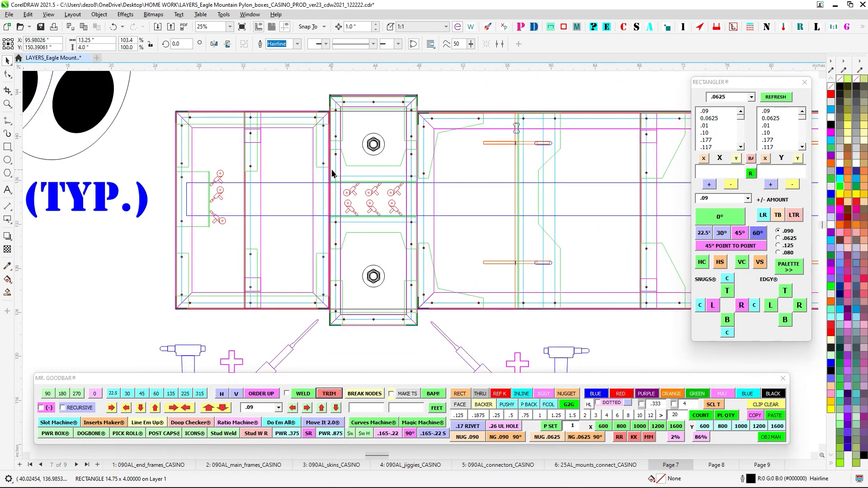
{"action": "scroll", "coordinate": [358, 194], "scroll_direction": "down", "scroll_amount": 3}
{"action": "left_click_drag", "start_coordinate": [85, 182], "coordinate": [588, 182]}
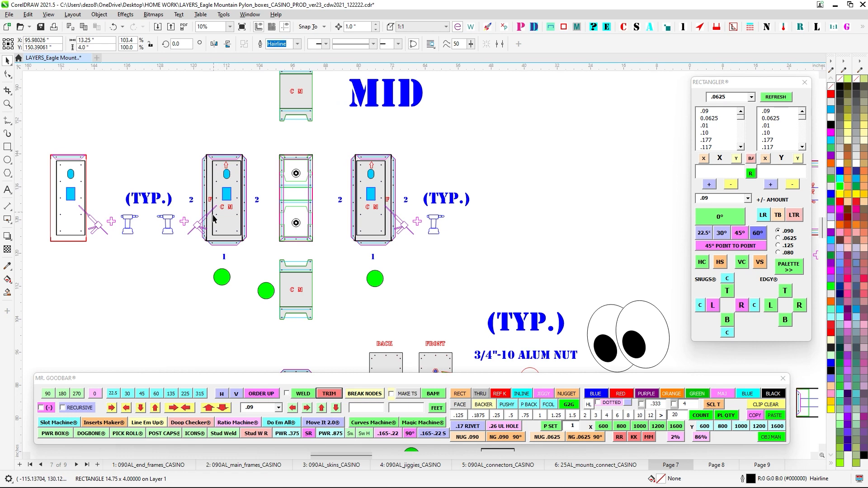
{"action": "scroll", "coordinate": [224, 175], "scroll_direction": "down", "scroll_amount": 1}
{"action": "left_click_drag", "start_coordinate": [224, 175], "coordinate": [509, 191]}
{"action": "scroll", "coordinate": [201, 198], "scroll_direction": "up", "scroll_amount": 2}
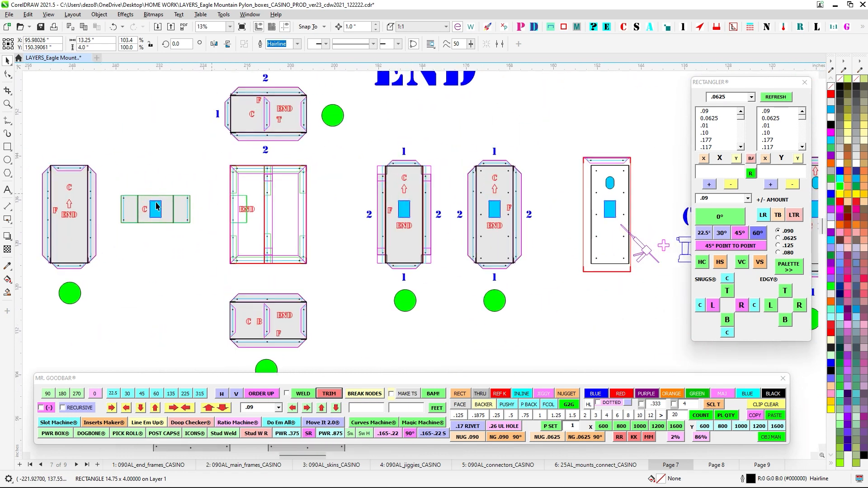
{"action": "left_click_drag", "start_coordinate": [155, 203], "coordinate": [187, 197]}
{"action": "scroll", "coordinate": [289, 149], "scroll_direction": "down", "scroll_amount": 1}
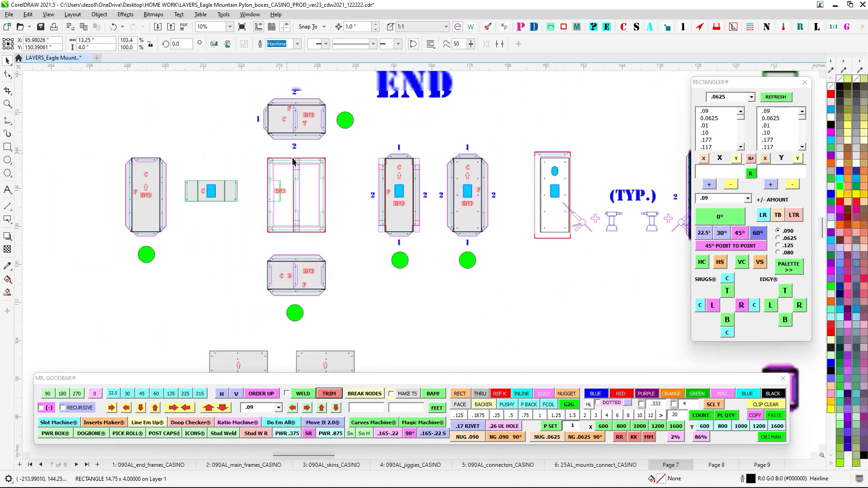
{"action": "scroll", "coordinate": [448, 166], "scroll_direction": "up", "scroll_amount": 2}
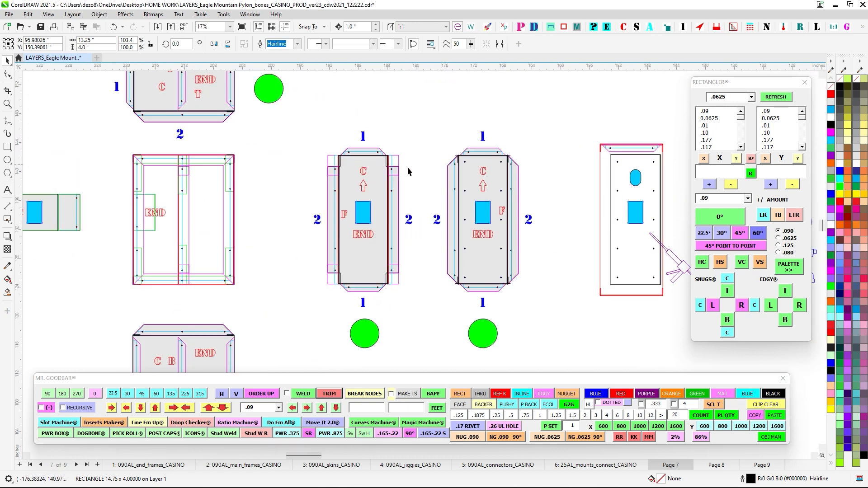
{"action": "scroll", "coordinate": [402, 168], "scroll_direction": "down", "scroll_amount": 2}
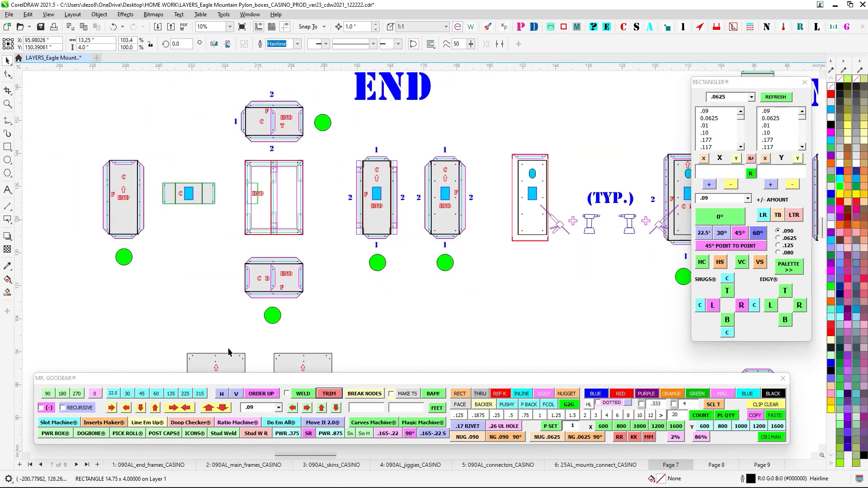
{"action": "scroll", "coordinate": [296, 225], "scroll_direction": "down", "scroll_amount": 3}
{"action": "left_click_drag", "start_coordinate": [352, 274], "coordinate": [320, 278]}
{"action": "scroll", "coordinate": [294, 318], "scroll_direction": "up", "scroll_amount": 3}
{"action": "left_click_drag", "start_coordinate": [194, 217], "coordinate": [273, 194]}
{"action": "scroll", "coordinate": [409, 231], "scroll_direction": "down", "scroll_amount": 2}
{"action": "scroll", "coordinate": [406, 154], "scroll_direction": "up", "scroll_amount": 2}
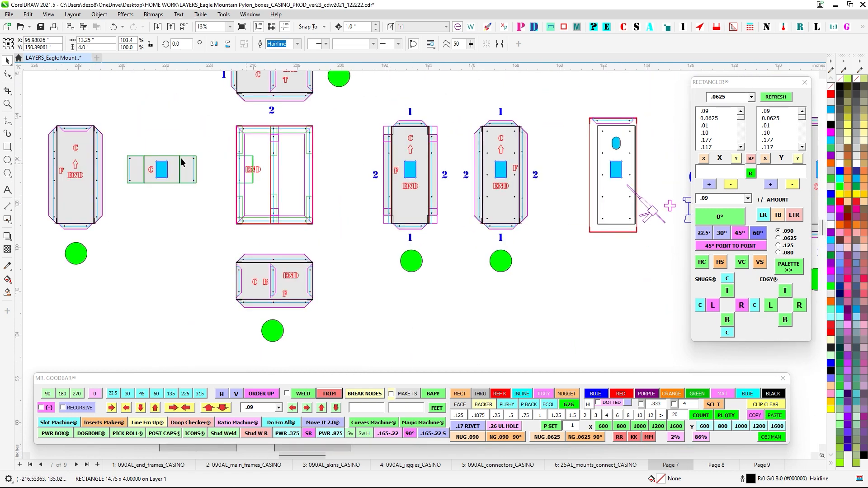
{"action": "scroll", "coordinate": [182, 162], "scroll_direction": "down", "scroll_amount": 3}
{"action": "scroll", "coordinate": [293, 159], "scroll_direction": "down", "scroll_amount": 1}
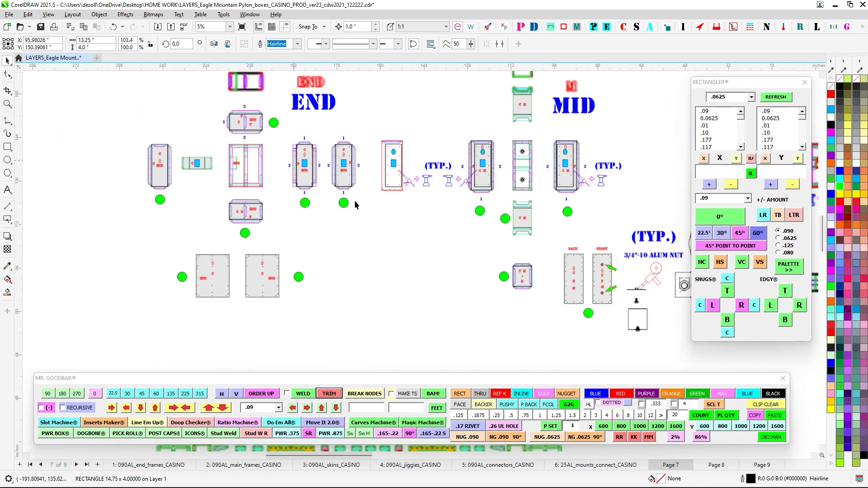
- Examine the MID section's exploded parts and select the CASINO plate with the two down arrows at the top of its column
{"action": "left_click_drag", "start_coordinate": [388, 220], "coordinate": [249, 237]}
{"action": "left_click_drag", "start_coordinate": [408, 153], "coordinate": [311, 187]}
{"action": "scroll", "coordinate": [314, 167], "scroll_direction": "up", "scroll_amount": 2}
{"action": "scroll", "coordinate": [315, 202], "scroll_direction": "down", "scroll_amount": 2}
{"action": "left_click_drag", "start_coordinate": [284, 77], "coordinate": [261, 165]}
{"action": "scroll", "coordinate": [261, 165], "scroll_direction": "up", "scroll_amount": 2}
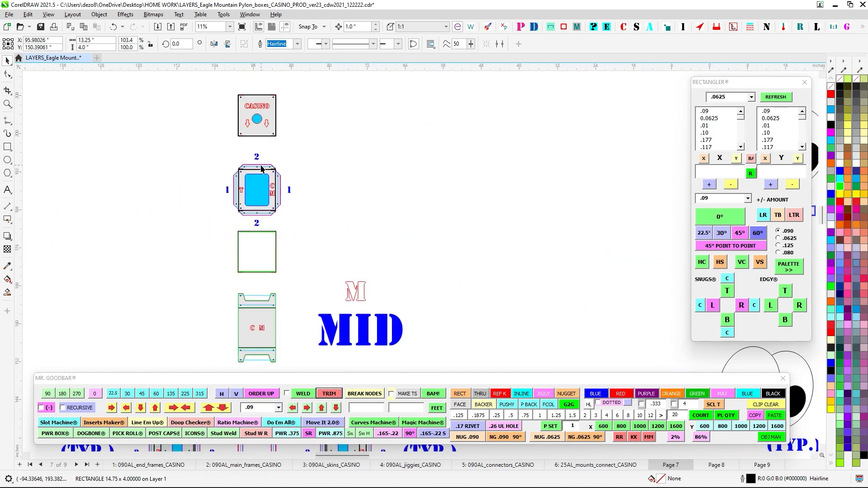
{"action": "scroll", "coordinate": [230, 92], "scroll_direction": "up", "scroll_amount": 2}
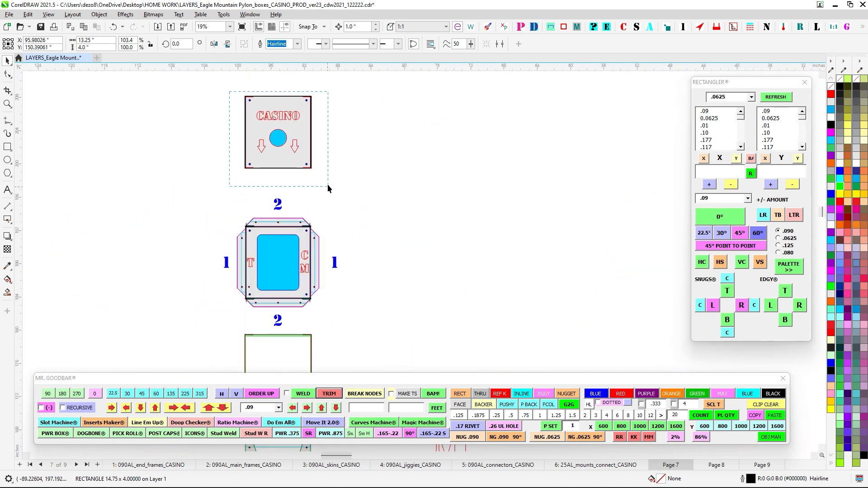
{"action": "left_click_drag", "start_coordinate": [327, 184], "coordinate": [328, 186]}
{"action": "scroll", "coordinate": [372, 172], "scroll_direction": "down", "scroll_amount": 5}
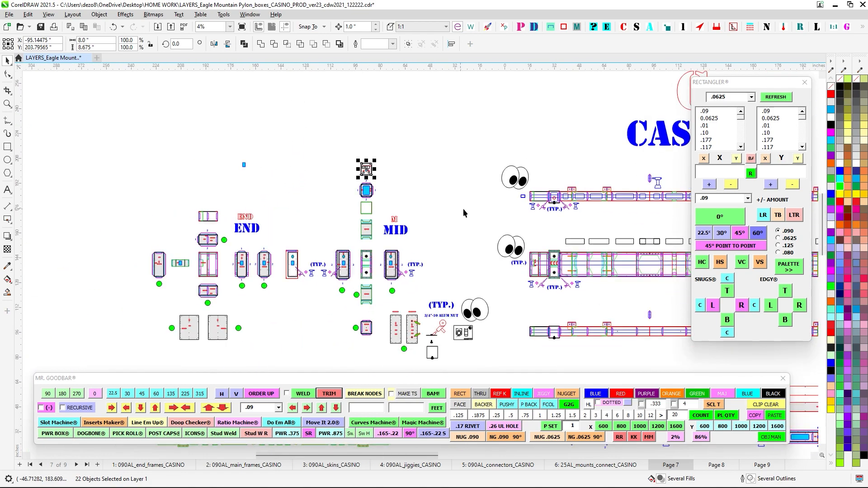
- Examine the side section views of the sign boxes mounted on the post, including their bolts, brackets and separate end profiles
{"action": "scroll", "coordinate": [463, 212], "scroll_direction": "up", "scroll_amount": 4}
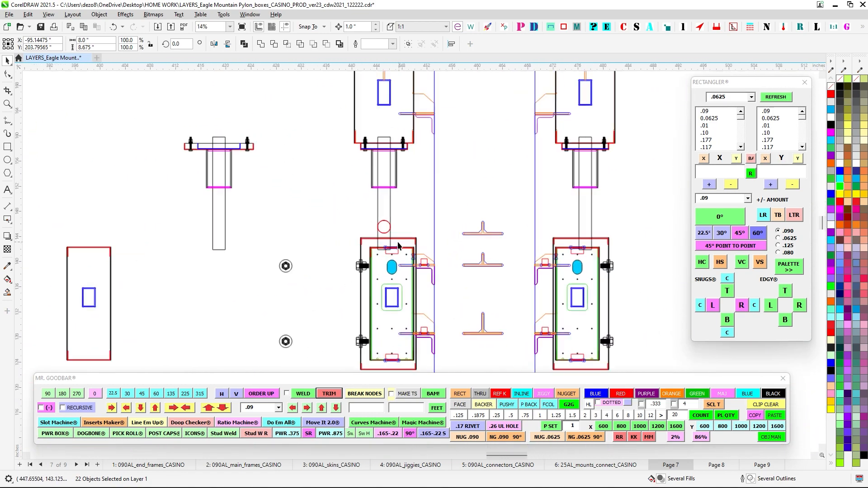
{"action": "scroll", "coordinate": [398, 246], "scroll_direction": "down", "scroll_amount": 1}
{"action": "scroll", "coordinate": [369, 135], "scroll_direction": "down", "scroll_amount": 2}
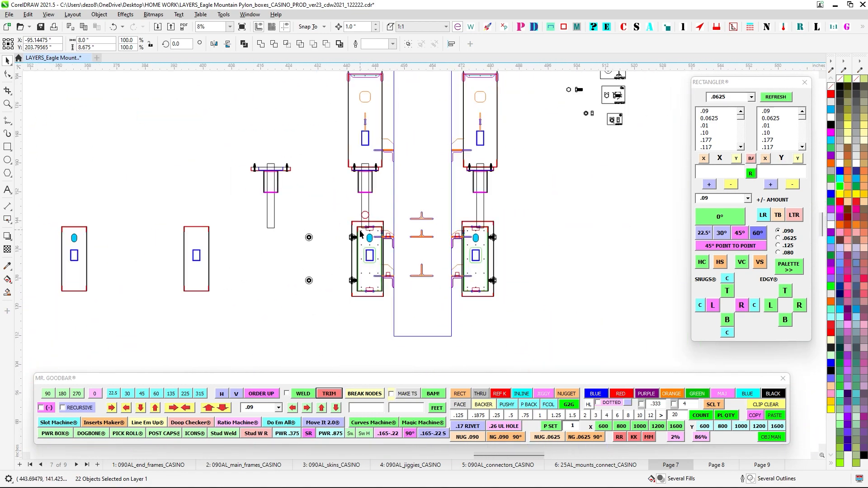
{"action": "left_click_drag", "start_coordinate": [364, 233], "coordinate": [381, 243]}
{"action": "scroll", "coordinate": [387, 164], "scroll_direction": "down", "scroll_amount": 3}
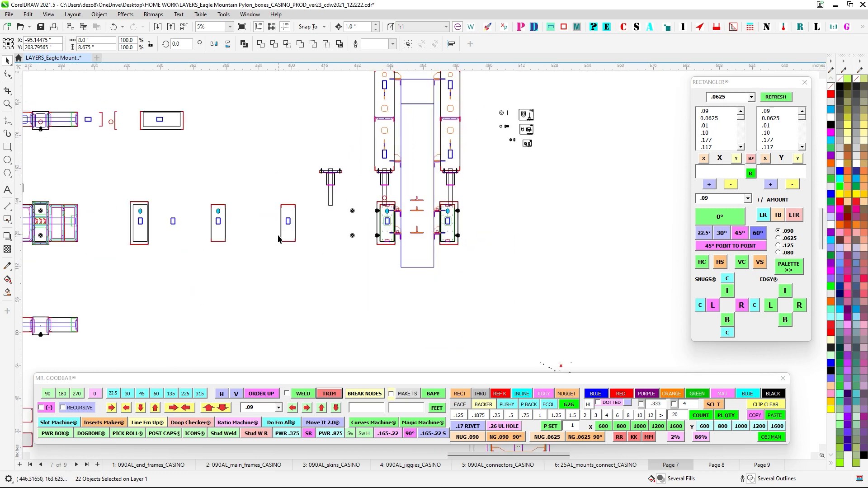
{"action": "left_click_drag", "start_coordinate": [461, 187], "coordinate": [609, 210]}
{"action": "left_click_drag", "start_coordinate": [447, 220], "coordinate": [467, 202]}
{"action": "scroll", "coordinate": [468, 203], "scroll_direction": "up", "scroll_amount": 5}
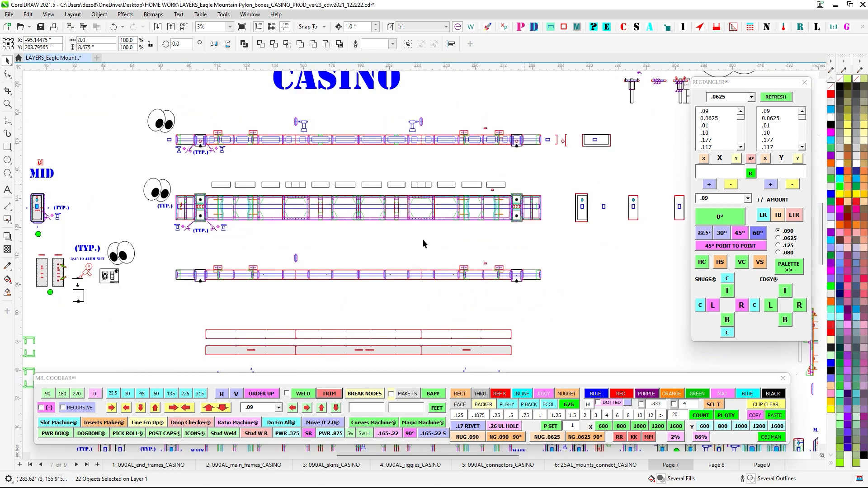
- Examine the bolted MID boxes and their joints with the END sections at both ends of the long CASINO frame
{"action": "scroll", "coordinate": [296, 195], "scroll_direction": "up", "scroll_amount": 4}
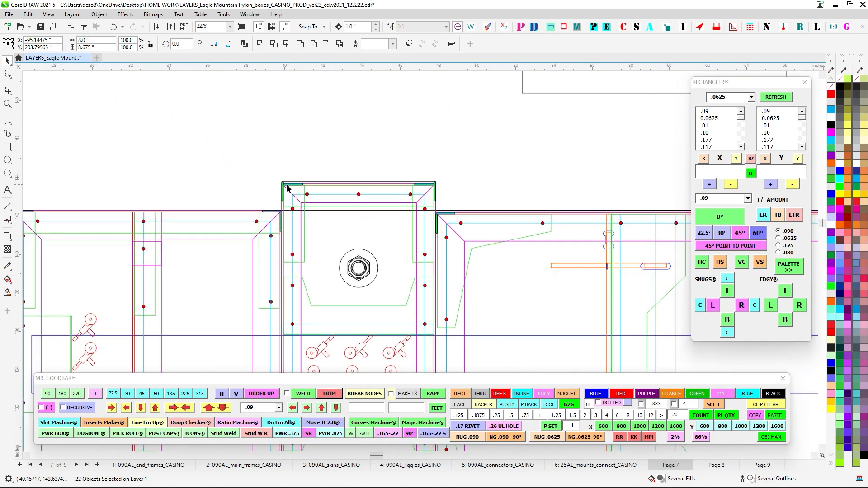
{"action": "scroll", "coordinate": [300, 186], "scroll_direction": "up", "scroll_amount": 1}
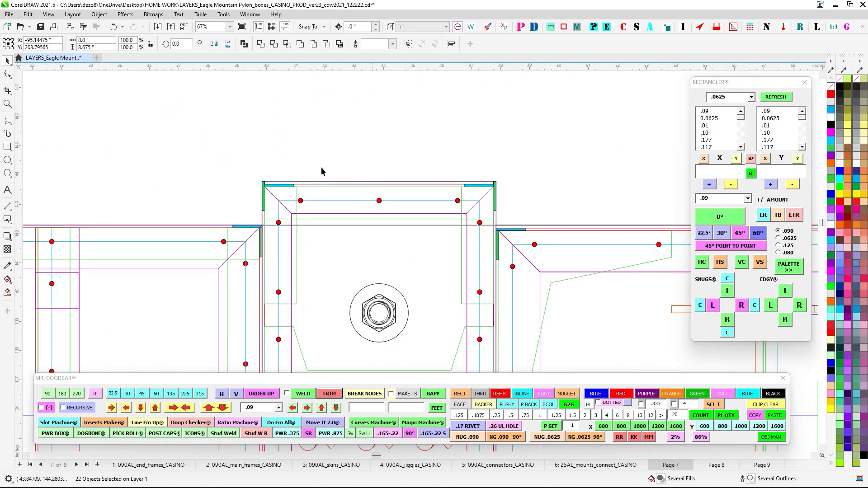
{"action": "scroll", "coordinate": [321, 171], "scroll_direction": "down", "scroll_amount": 5}
{"action": "scroll", "coordinate": [366, 157], "scroll_direction": "up", "scroll_amount": 1}
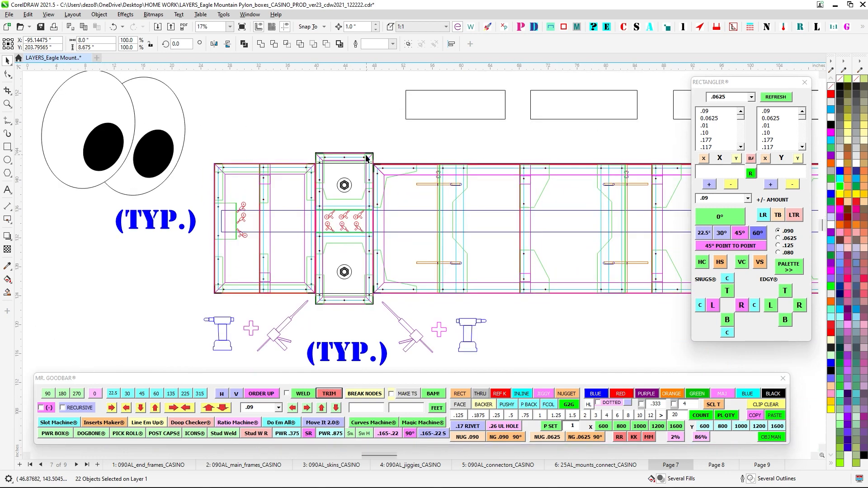
{"action": "scroll", "coordinate": [367, 158], "scroll_direction": "down", "scroll_amount": 3}
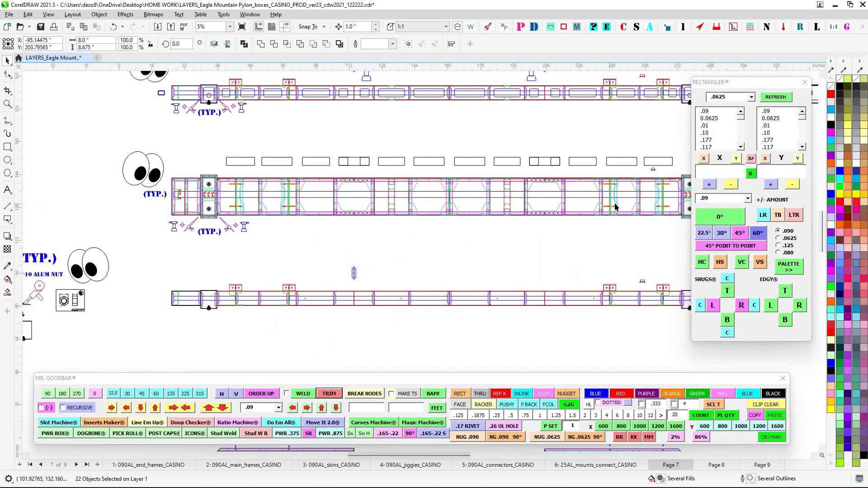
{"action": "scroll", "coordinate": [615, 206], "scroll_direction": "up", "scroll_amount": 3}
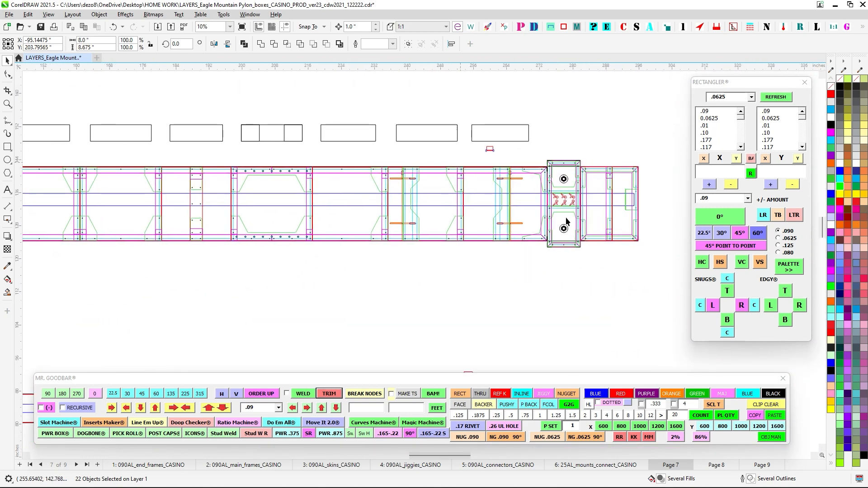
{"action": "scroll", "coordinate": [591, 205], "scroll_direction": "up", "scroll_amount": 3}
{"action": "scroll", "coordinate": [412, 190], "scroll_direction": "down", "scroll_amount": 2}
{"action": "scroll", "coordinate": [469, 173], "scroll_direction": "up", "scroll_amount": 3}
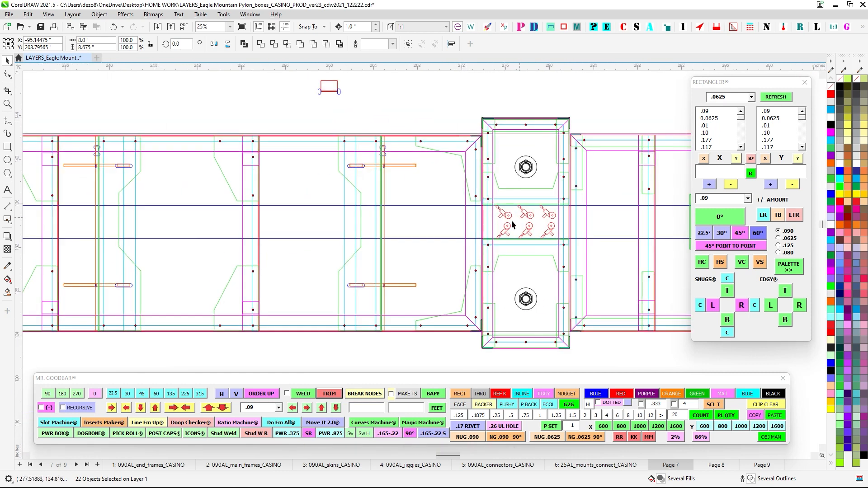
{"action": "left_click_drag", "start_coordinate": [527, 175], "coordinate": [409, 196]}
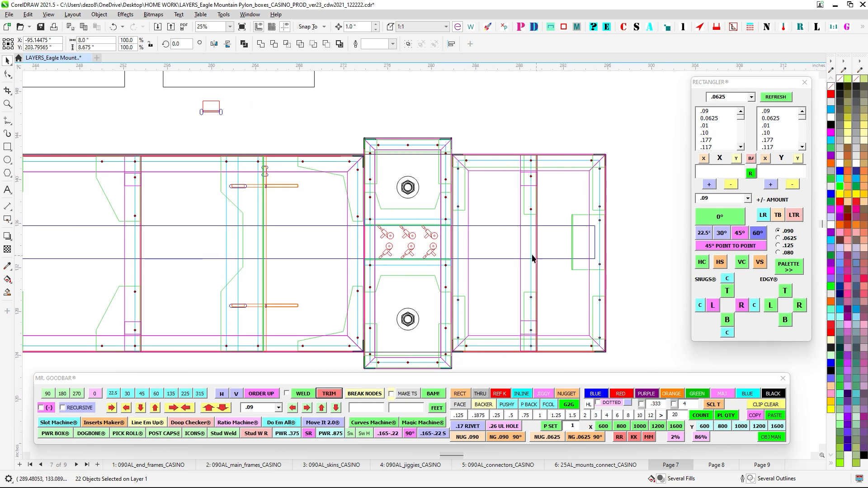
{"action": "scroll", "coordinate": [533, 258], "scroll_direction": "down", "scroll_amount": 3}
{"action": "scroll", "coordinate": [372, 272], "scroll_direction": "down", "scroll_amount": 3}
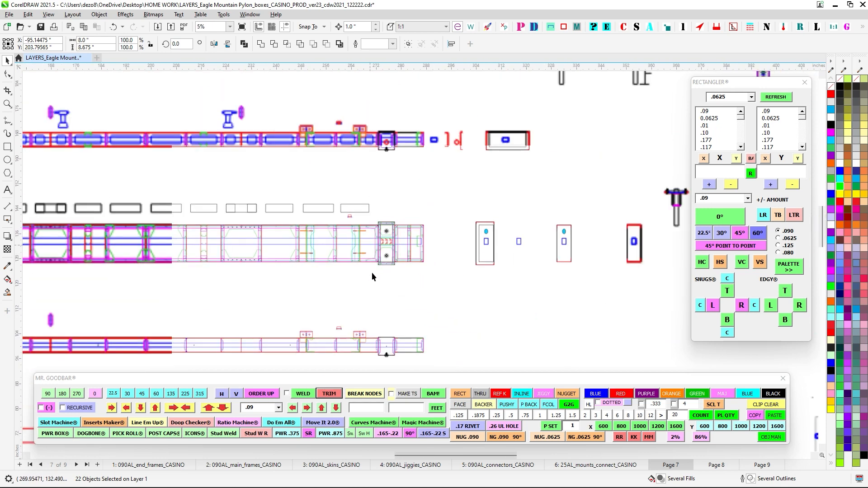
- Select the long frame assembly above the BACK panels and compare it with the BACK and FRONT skin layout
{"action": "scroll", "coordinate": [372, 176], "scroll_direction": "up", "scroll_amount": 2}
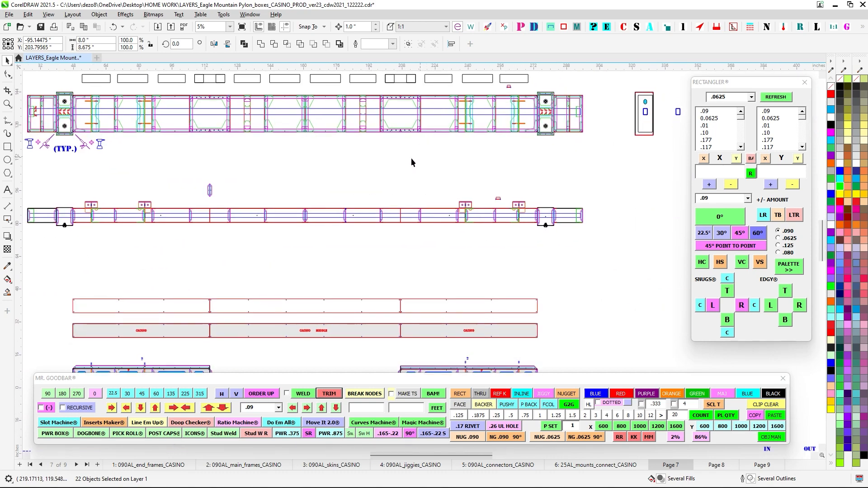
{"action": "scroll", "coordinate": [411, 158], "scroll_direction": "down", "scroll_amount": 3}
{"action": "scroll", "coordinate": [245, 190], "scroll_direction": "up", "scroll_amount": 3}
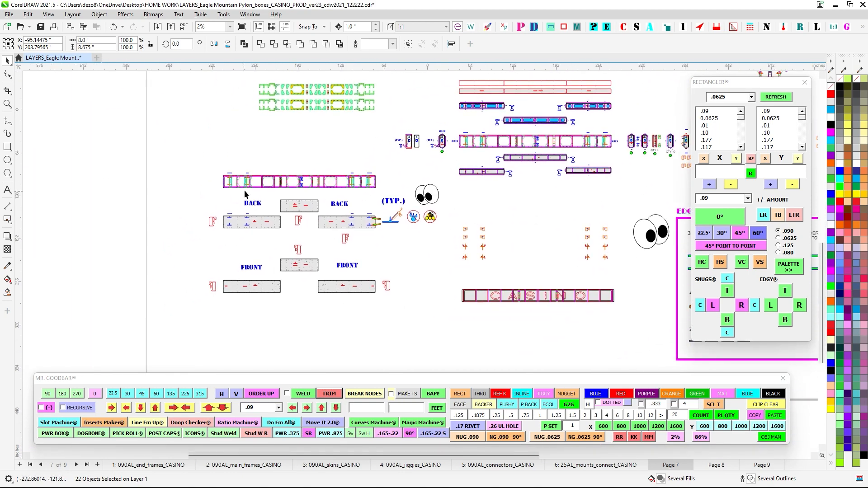
{"action": "left_click_drag", "start_coordinate": [650, 208], "coordinate": [664, 217]}
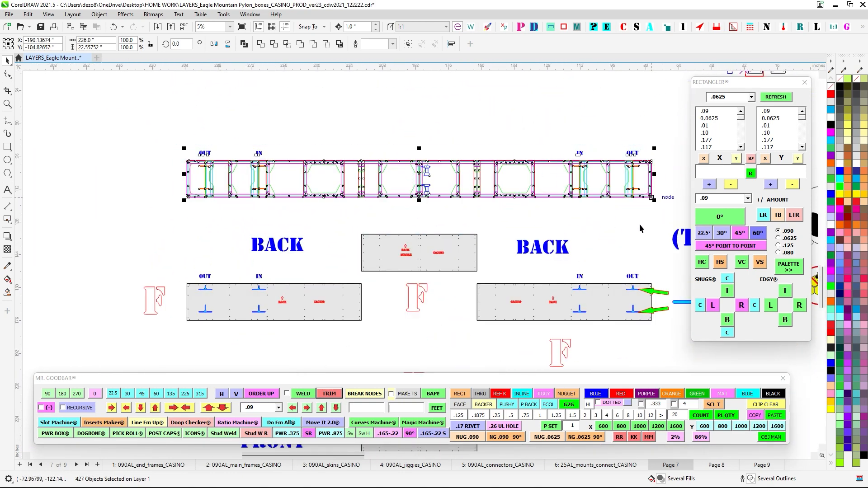
{"action": "left_click_drag", "start_coordinate": [508, 226], "coordinate": [385, 133]}
{"action": "scroll", "coordinate": [264, 182], "scroll_direction": "up", "scroll_amount": 1}
{"action": "scroll", "coordinate": [513, 222], "scroll_direction": "down", "scroll_amount": 1}
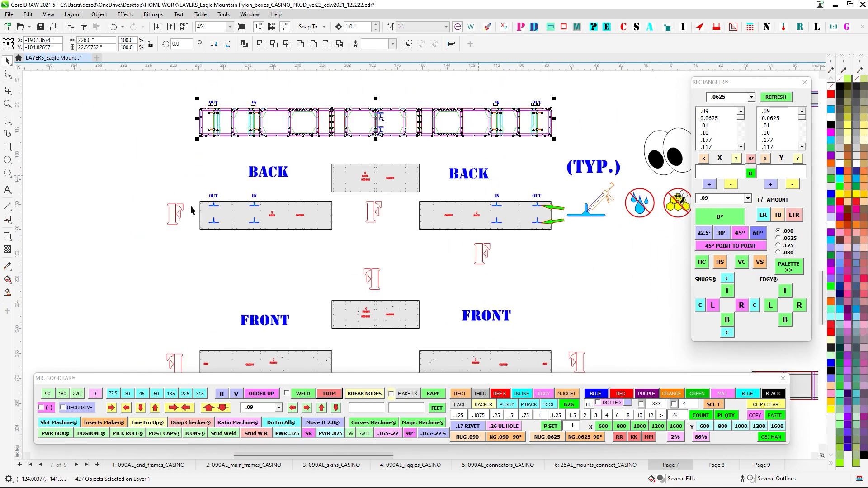
{"action": "scroll", "coordinate": [451, 321], "scroll_direction": "up", "scroll_amount": 1}
{"action": "left_click_drag", "start_coordinate": [451, 322], "coordinate": [453, 270]}
{"action": "left_click_drag", "start_coordinate": [385, 170], "coordinate": [375, 234]}
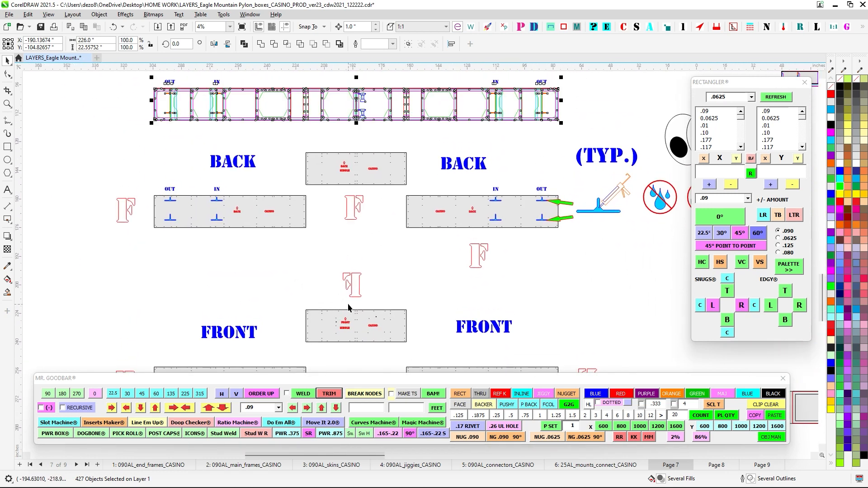
- Examine the hole patterns and engraved labels on the middle and side FRONT skin panels
{"action": "scroll", "coordinate": [367, 251], "scroll_direction": "up", "scroll_amount": 2}
{"action": "scroll", "coordinate": [261, 218], "scroll_direction": "up", "scroll_amount": 2}
{"action": "scroll", "coordinate": [419, 226], "scroll_direction": "down", "scroll_amount": 1}
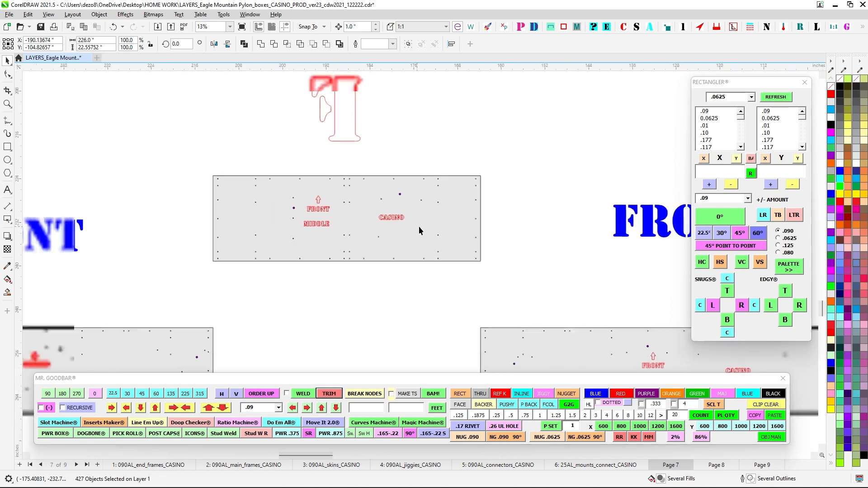
{"action": "scroll", "coordinate": [514, 287], "scroll_direction": "up", "scroll_amount": 2}
{"action": "scroll", "coordinate": [297, 224], "scroll_direction": "up", "scroll_amount": 1}
{"action": "scroll", "coordinate": [388, 195], "scroll_direction": "up", "scroll_amount": 1}
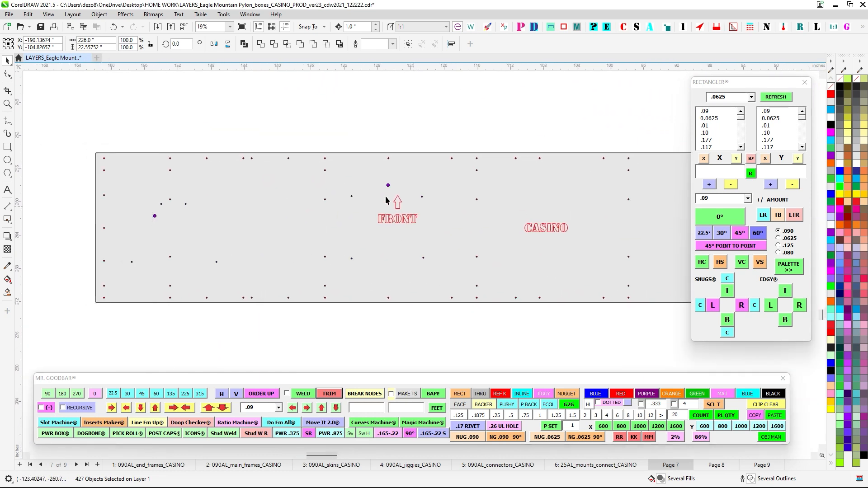
{"action": "scroll", "coordinate": [402, 190], "scroll_direction": "up", "scroll_amount": 1}
{"action": "scroll", "coordinate": [509, 196], "scroll_direction": "down", "scroll_amount": 1}
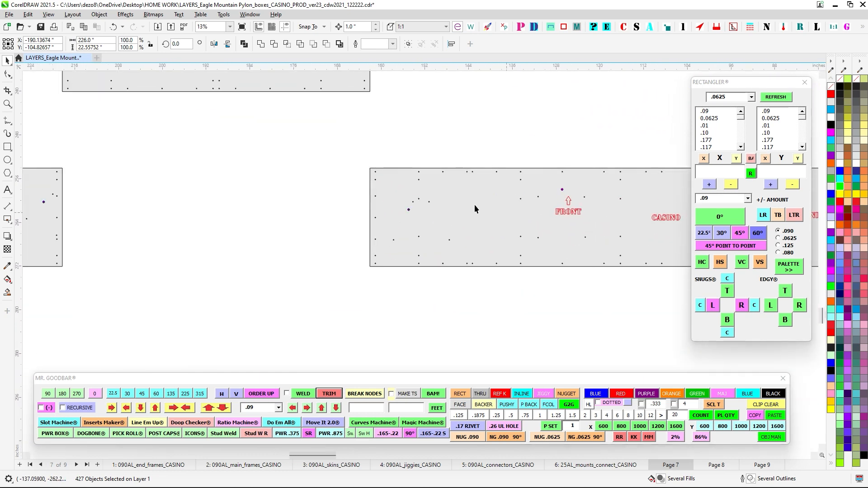
{"action": "scroll", "coordinate": [256, 215], "scroll_direction": "down", "scroll_amount": 1}
{"action": "scroll", "coordinate": [389, 368], "scroll_direction": "down", "scroll_amount": 1}
{"action": "scroll", "coordinate": [368, 210], "scroll_direction": "down", "scroll_amount": 1}
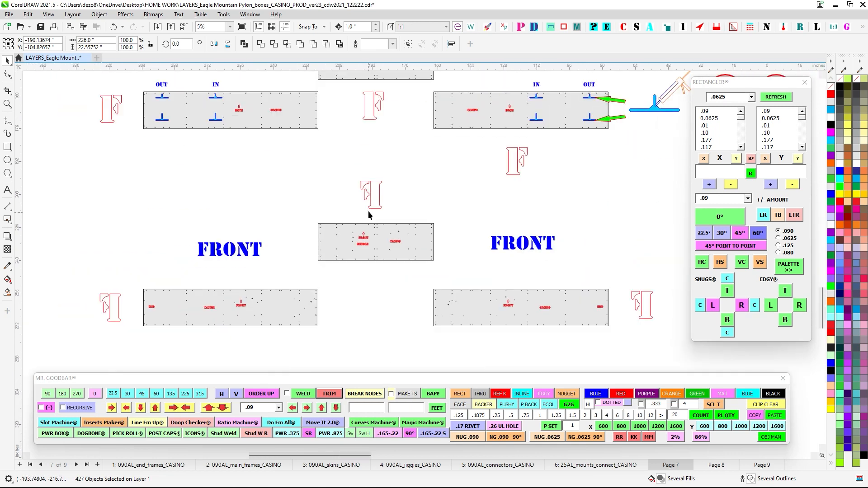
- Inspect the BACK skin panels with their IN and OUT brackets, the sealant detail and the no-water and no-bee symbols
{"action": "scroll", "coordinate": [397, 215], "scroll_direction": "up", "scroll_amount": 1}
{"action": "scroll", "coordinate": [413, 124], "scroll_direction": "up", "scroll_amount": 1}
{"action": "scroll", "coordinate": [413, 124], "scroll_direction": "up", "scroll_amount": 1}
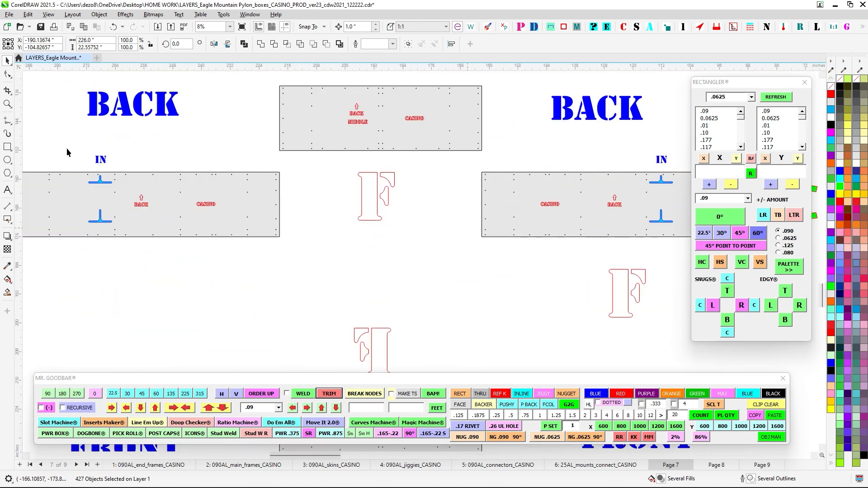
{"action": "scroll", "coordinate": [331, 232], "scroll_direction": "down", "scroll_amount": 2}
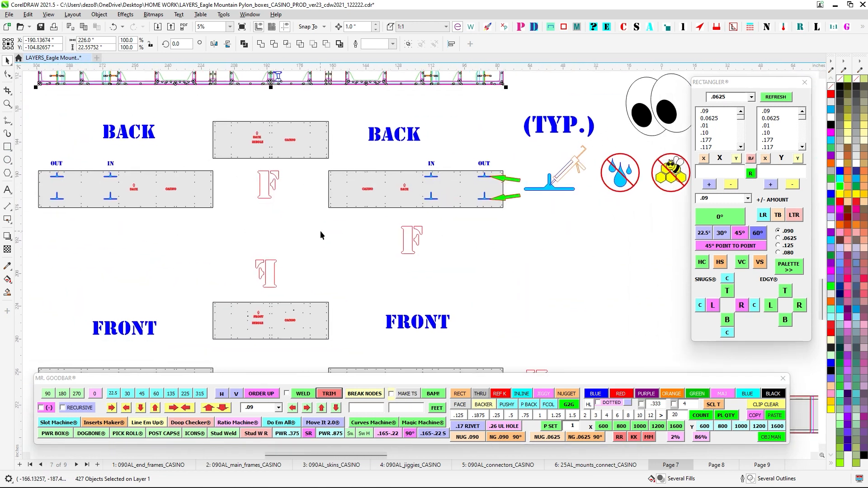
{"action": "scroll", "coordinate": [490, 246], "scroll_direction": "up", "scroll_amount": 3}
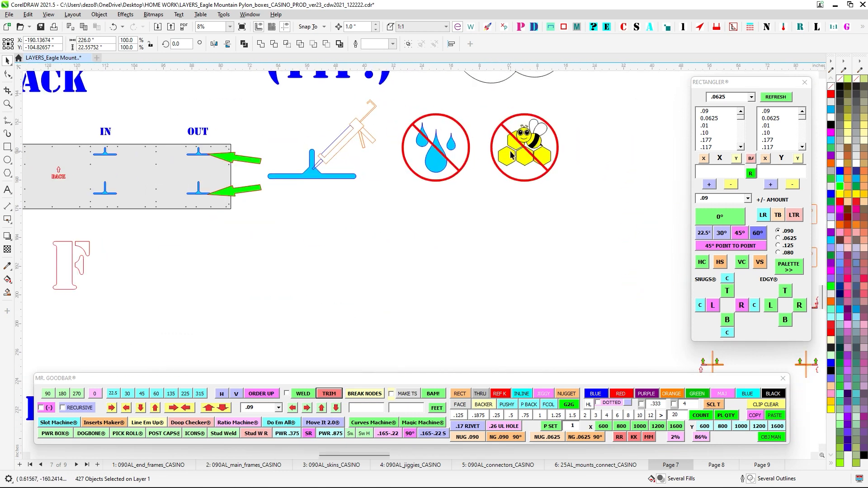
- Select the no-bee symbol, followed by the no-water symbol, beside the sealant detail on the BACK skin drawing
{"action": "left_click_drag", "start_coordinate": [503, 156], "coordinate": [531, 176]}
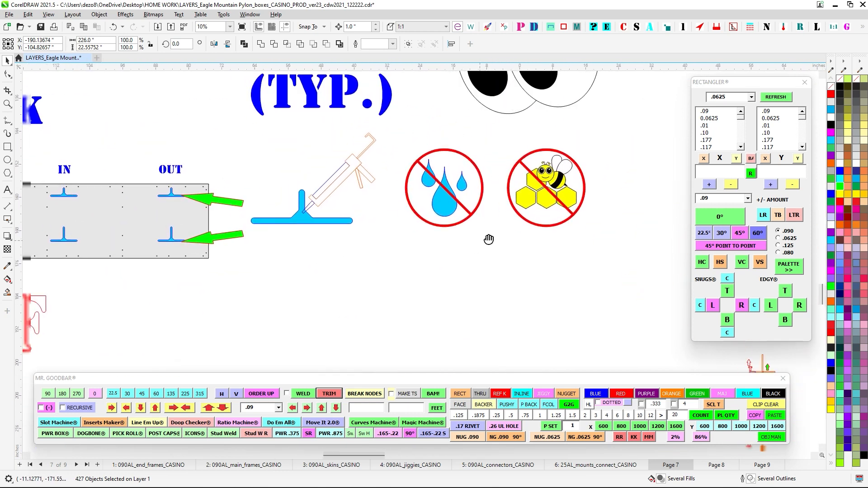
{"action": "key", "text": "Tab"}
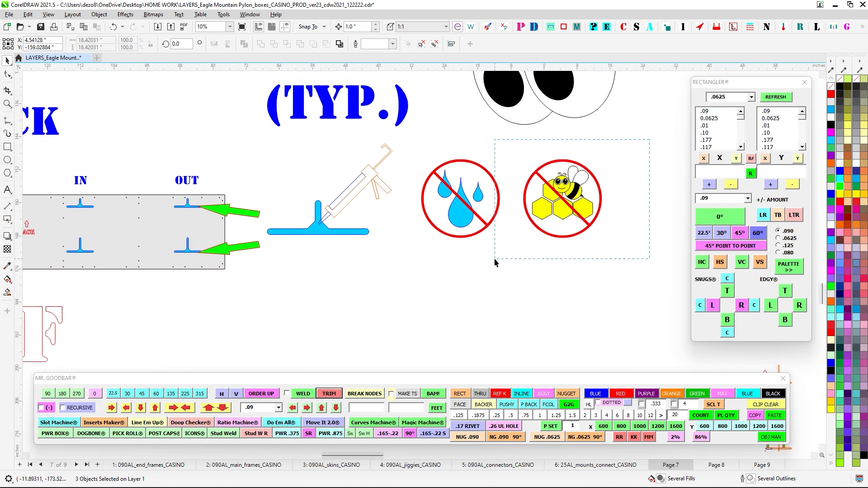
{"action": "left_click_drag", "start_coordinate": [424, 156], "coordinate": [499, 270]}
{"action": "scroll", "coordinate": [510, 291], "scroll_direction": "down", "scroll_amount": 1}
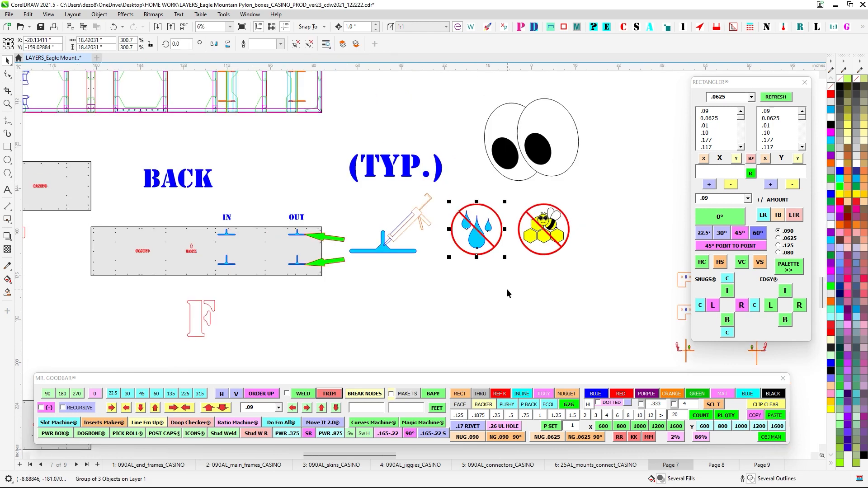
- Examine the green-arrowed OUT brackets on the BACK skin panel and compare them with the enlarged caulking-gun detail
{"action": "scroll", "coordinate": [493, 218], "scroll_direction": "up", "scroll_amount": 2}
{"action": "left_click_drag", "start_coordinate": [122, 277], "coordinate": [280, 266]}
{"action": "scroll", "coordinate": [265, 251], "scroll_direction": "up", "scroll_amount": 1}
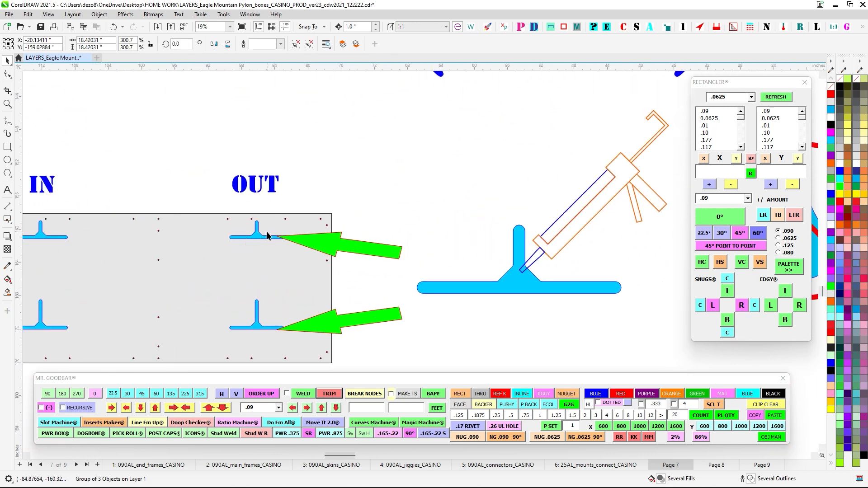
{"action": "scroll", "coordinate": [268, 236], "scroll_direction": "down", "scroll_amount": 1}
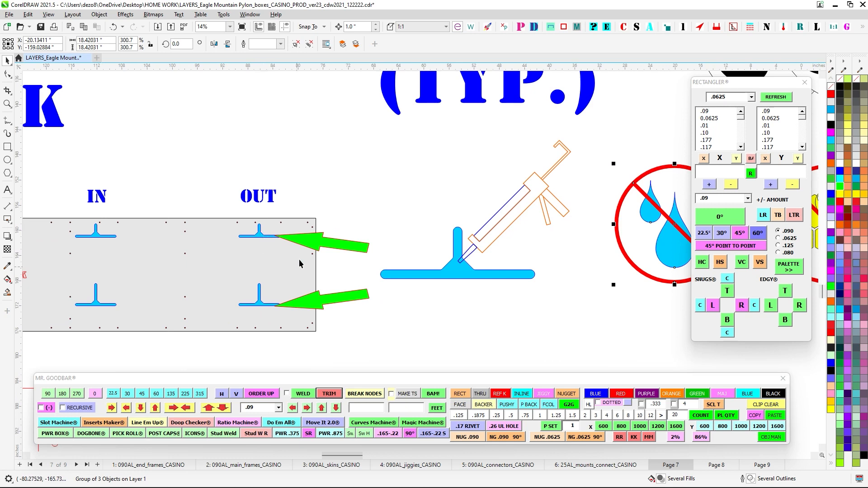
{"action": "left_click_drag", "start_coordinate": [299, 263], "coordinate": [389, 208]}
{"action": "scroll", "coordinate": [391, 217], "scroll_direction": "up", "scroll_amount": 1}
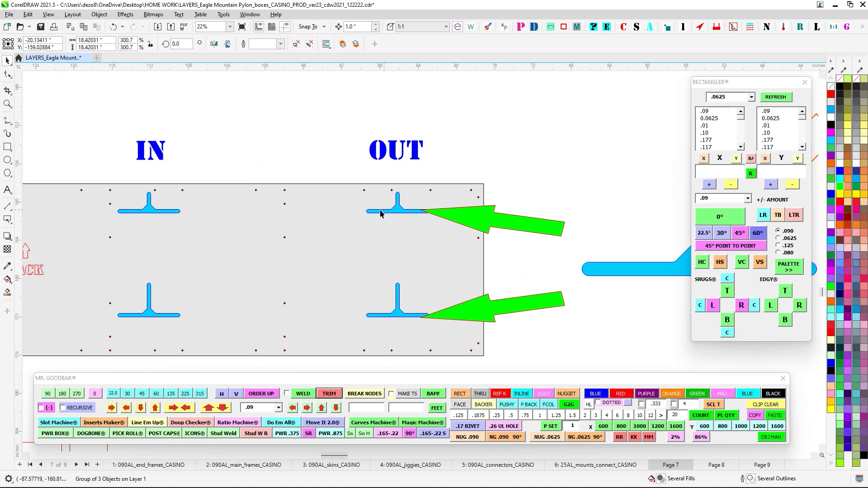
{"action": "scroll", "coordinate": [397, 207], "scroll_direction": "down", "scroll_amount": 2}
{"action": "scroll", "coordinate": [398, 208], "scroll_direction": "up", "scroll_amount": 2}
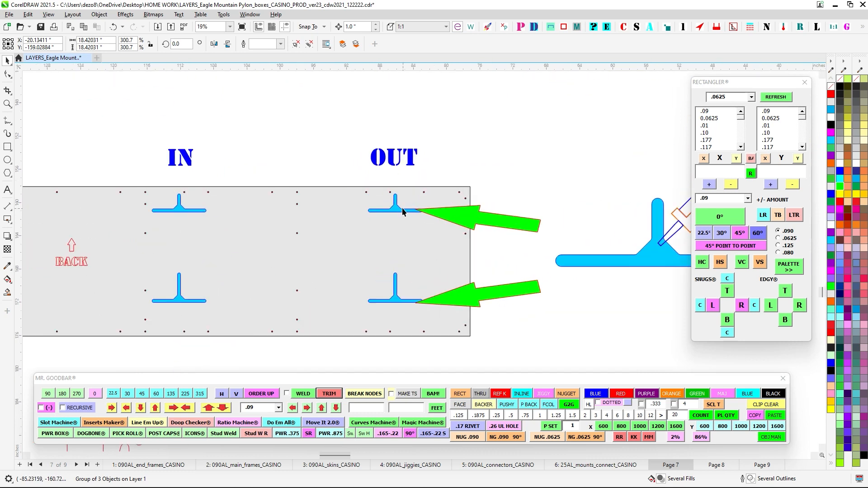
{"action": "scroll", "coordinate": [400, 208], "scroll_direction": "down", "scroll_amount": 2}
{"action": "scroll", "coordinate": [401, 208], "scroll_direction": "up", "scroll_amount": 1}
{"action": "left_click_drag", "start_coordinate": [537, 217], "coordinate": [305, 218]}
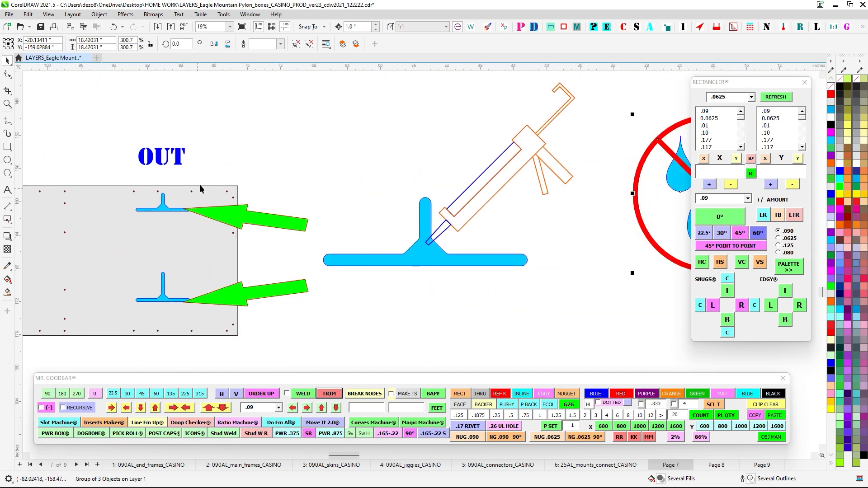
{"action": "left_click_drag", "start_coordinate": [271, 192], "coordinate": [380, 202]}
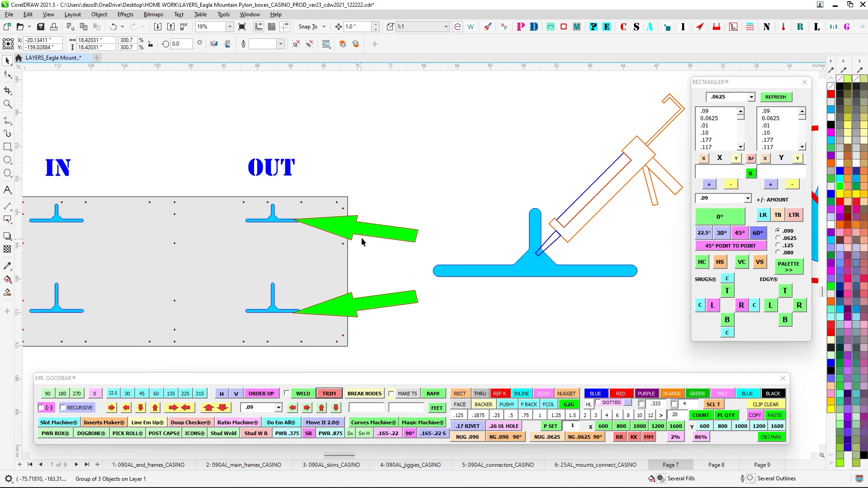
{"action": "left_click_drag", "start_coordinate": [477, 215], "coordinate": [329, 196]}
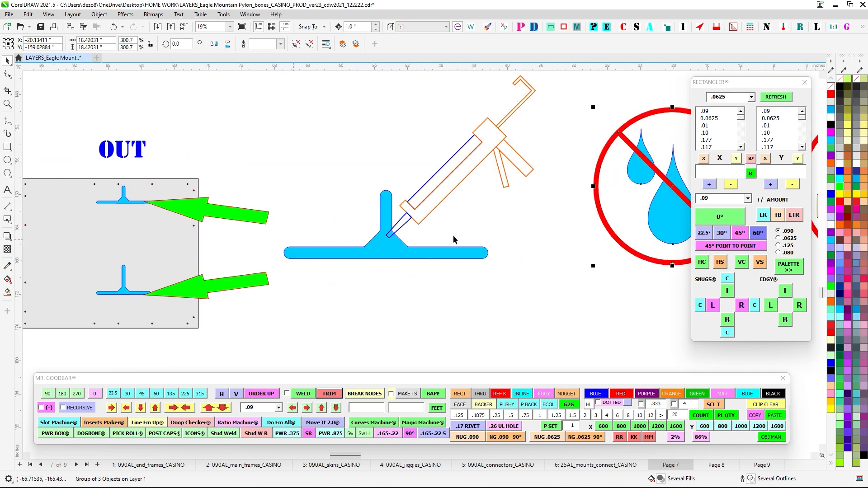
- Select the no-bee symbol beside the no-water symbol, and clear the selection
{"action": "left_click_drag", "start_coordinate": [478, 235], "coordinate": [146, 220]}
{"action": "scroll", "coordinate": [149, 221], "scroll_direction": "down", "scroll_amount": 1}
{"action": "left_click_drag", "start_coordinate": [347, 114], "coordinate": [571, 265]}
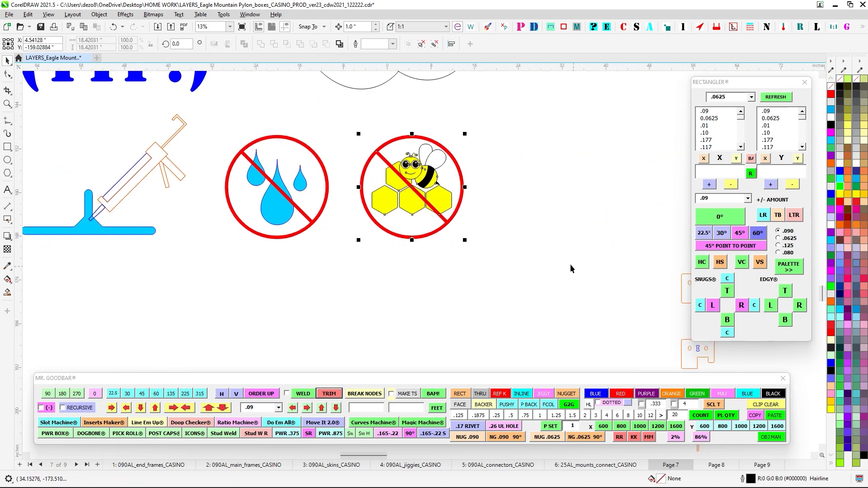
{"action": "left_click_drag", "start_coordinate": [468, 217], "coordinate": [517, 281]}
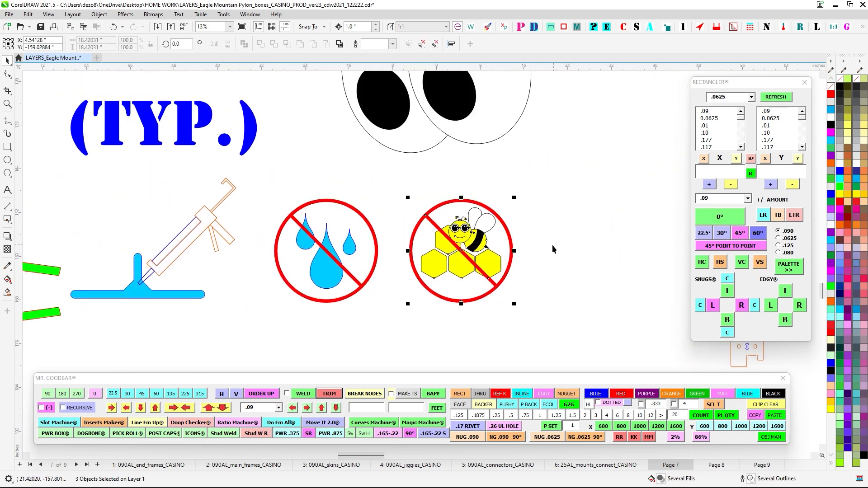
{"action": "scroll", "coordinate": [549, 243], "scroll_direction": "down", "scroll_amount": 5}
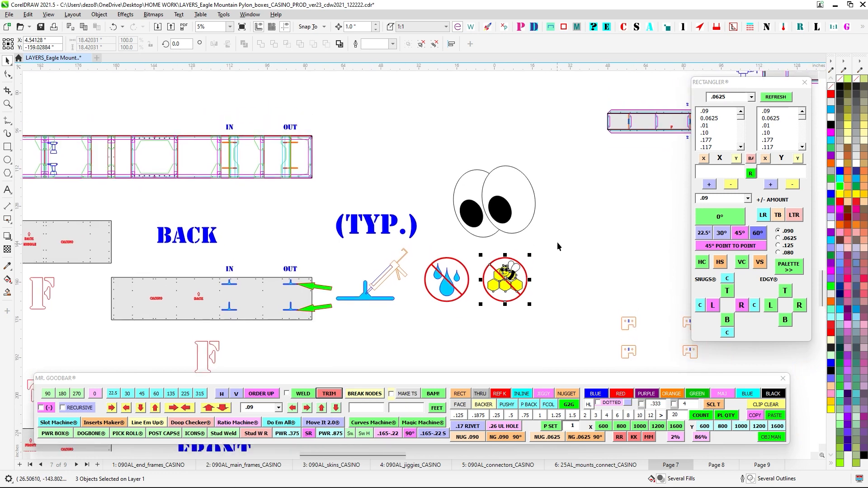
{"action": "left_click", "coordinate": [560, 239]}
- Review the overall layout of the long frame with its BACK and FRONT skin panels and typical sealant detail
{"action": "scroll", "coordinate": [560, 239], "scroll_direction": "down", "scroll_amount": 1}
{"action": "left_click_drag", "start_coordinate": [560, 239], "coordinate": [483, 253]}
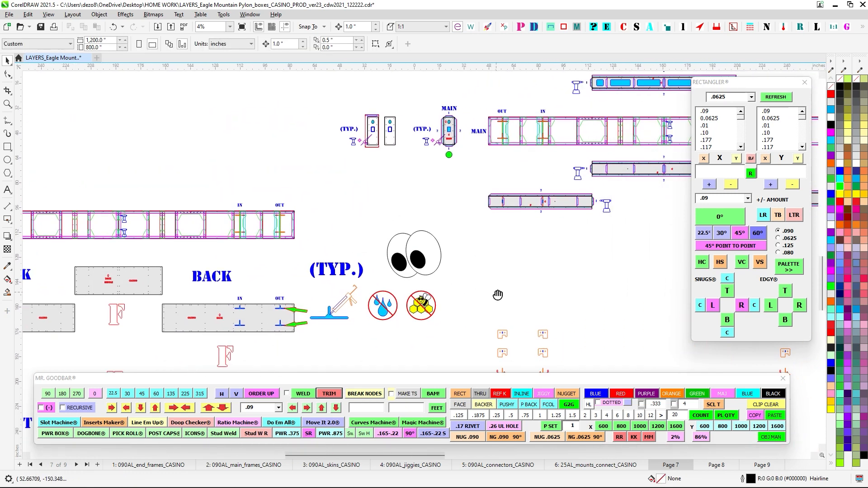
{"action": "left_click_drag", "start_coordinate": [498, 295], "coordinate": [512, 286]}
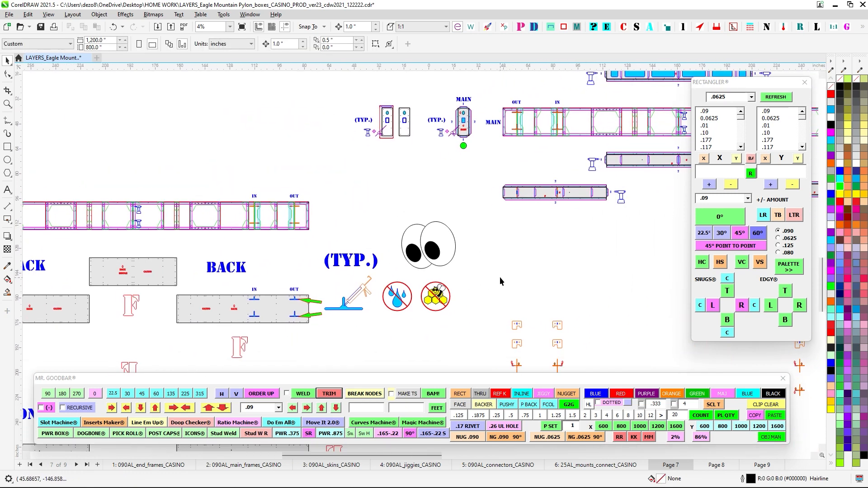
{"action": "left_click_drag", "start_coordinate": [497, 291], "coordinate": [555, 299]}
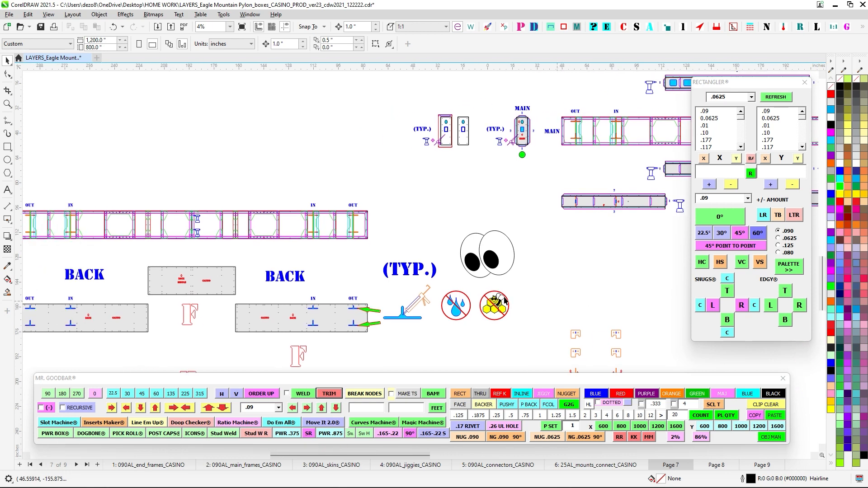
{"action": "scroll", "coordinate": [341, 234], "scroll_direction": "up", "scroll_amount": 3}
{"action": "left_click_drag", "start_coordinate": [316, 265], "coordinate": [476, 253]}
{"action": "scroll", "coordinate": [504, 266], "scroll_direction": "down", "scroll_amount": 1}
{"action": "left_click_drag", "start_coordinate": [369, 170], "coordinate": [399, 140]}
{"action": "scroll", "coordinate": [399, 140], "scroll_direction": "down", "scroll_amount": 1}
{"action": "left_click_drag", "start_coordinate": [430, 202], "coordinate": [395, 155]}
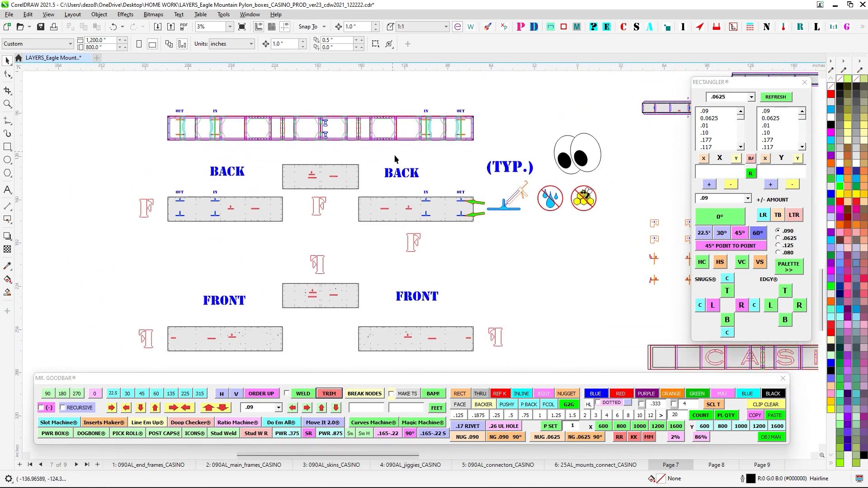
{"action": "left_click_drag", "start_coordinate": [404, 232], "coordinate": [386, 183]}
{"action": "scroll", "coordinate": [545, 221], "scroll_direction": "down", "scroll_amount": 1}
{"action": "left_click_drag", "start_coordinate": [546, 222], "coordinate": [512, 304]}
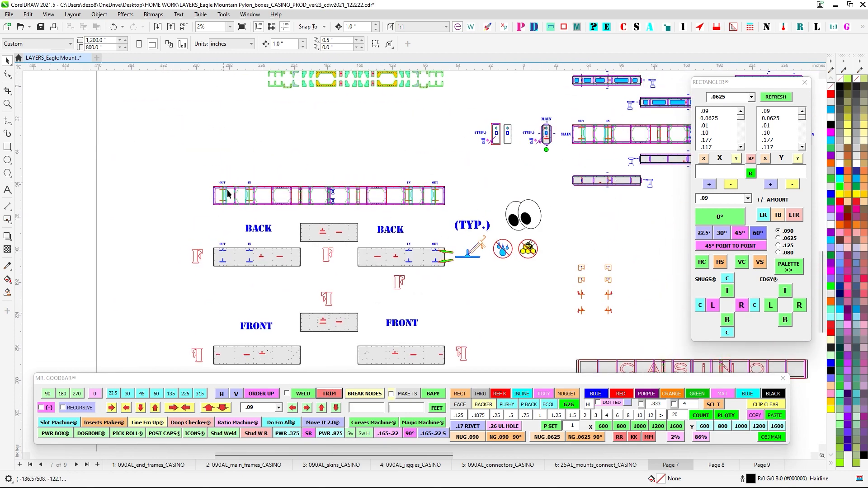
- Examine the MAIN and END section parts, including the END skin panels with their hole patterns and green dots
{"action": "scroll", "coordinate": [439, 172], "scroll_direction": "up", "scroll_amount": 2}
{"action": "left_click_drag", "start_coordinate": [425, 219], "coordinate": [259, 304]}
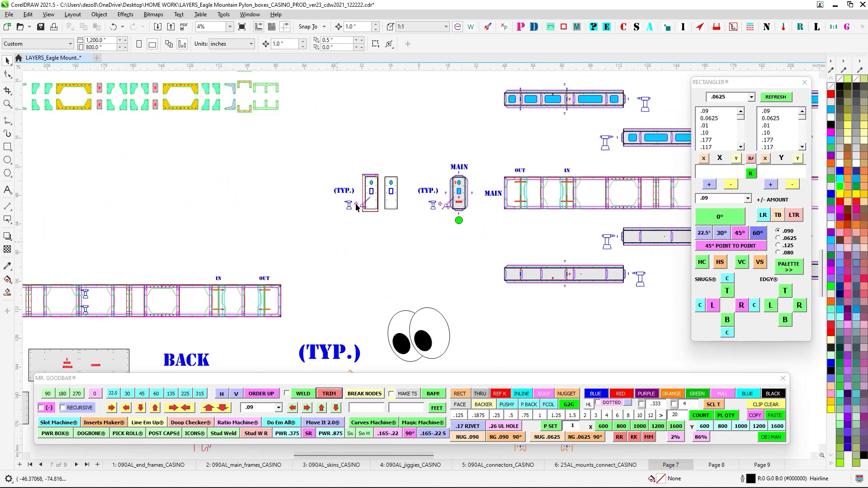
{"action": "left_click_drag", "start_coordinate": [429, 149], "coordinate": [224, 267]}
{"action": "scroll", "coordinate": [334, 246], "scroll_direction": "down", "scroll_amount": 1}
{"action": "left_click_drag", "start_coordinate": [245, 207], "coordinate": [482, 279]}
{"action": "scroll", "coordinate": [204, 120], "scroll_direction": "up", "scroll_amount": 2}
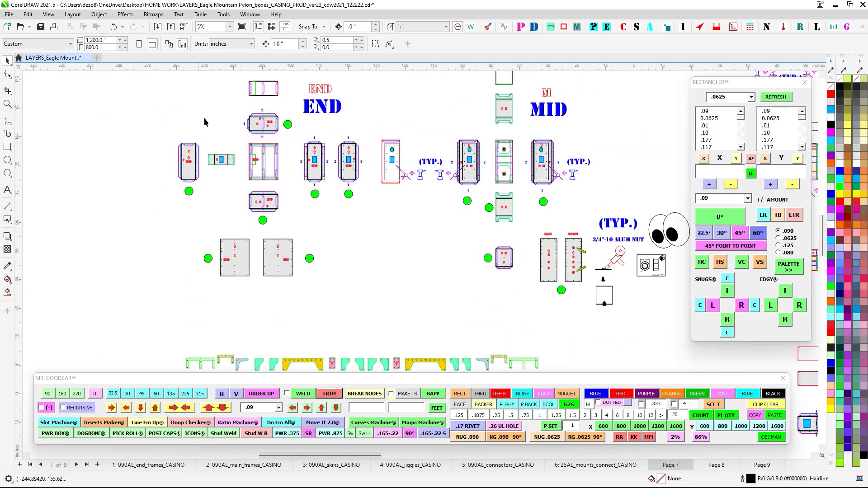
{"action": "scroll", "coordinate": [265, 165], "scroll_direction": "up", "scroll_amount": 2}
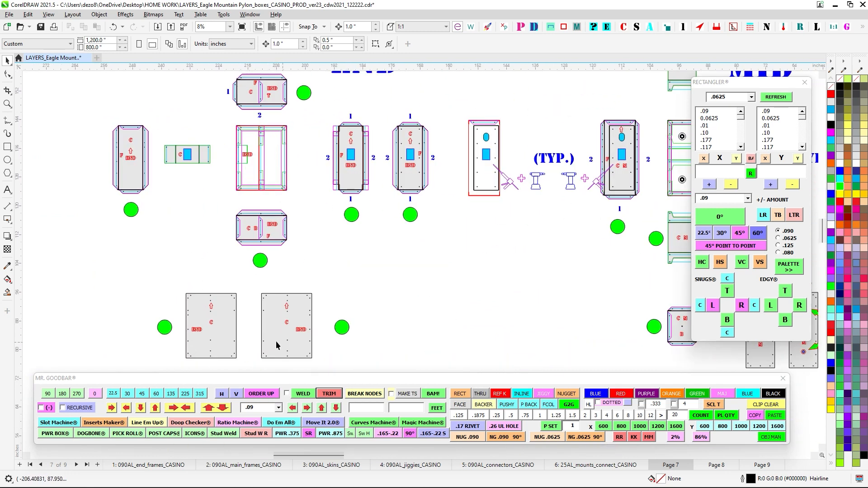
{"action": "scroll", "coordinate": [212, 332], "scroll_direction": "up", "scroll_amount": 2}
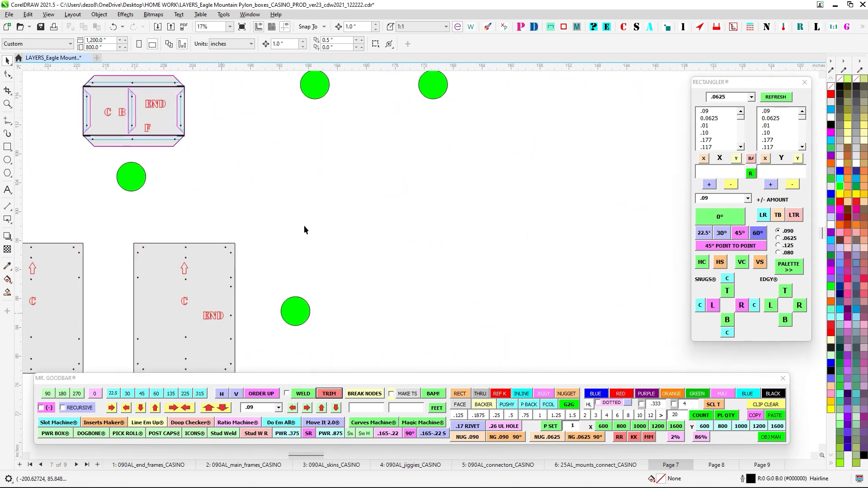
{"action": "left_click_drag", "start_coordinate": [304, 225], "coordinate": [436, 316]}
{"action": "mouse_move", "coordinate": [287, 140]}
{"action": "left_mouse_down"}
{"action": "mouse_move", "coordinate": [302, 249]}
{"action": "mouse_move", "coordinate": [172, 245]}
{"action": "left_mouse_up"}
{"action": "scroll", "coordinate": [349, 250], "scroll_direction": "down", "scroll_amount": 1}
- Select the 3/4"-10 ALUM NUT label above the weld detail beside the MID skin panels
{"action": "left_click_drag", "start_coordinate": [434, 278], "coordinate": [157, 246]}
{"action": "left_click_drag", "start_coordinate": [590, 287], "coordinate": [376, 199]}
{"action": "left_click_drag", "start_coordinate": [431, 310], "coordinate": [220, 204]}
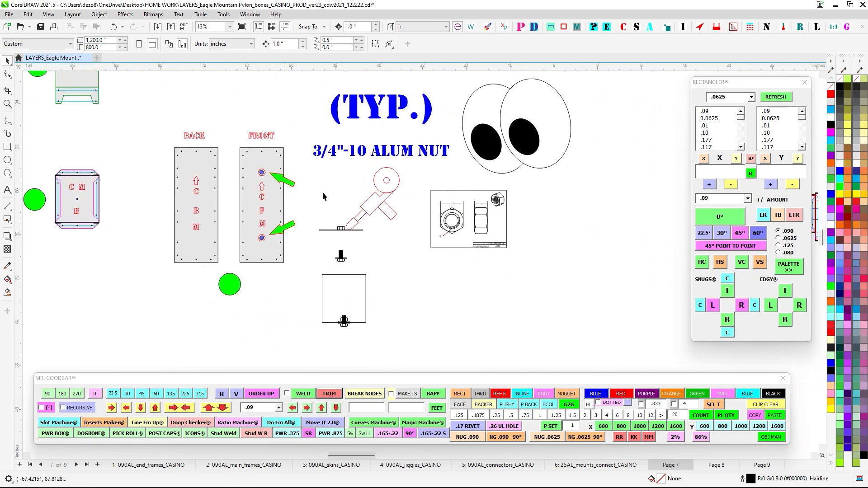
{"action": "scroll", "coordinate": [322, 192], "scroll_direction": "up", "scroll_amount": 2}
{"action": "left_click_drag", "start_coordinate": [275, 129], "coordinate": [500, 170]}
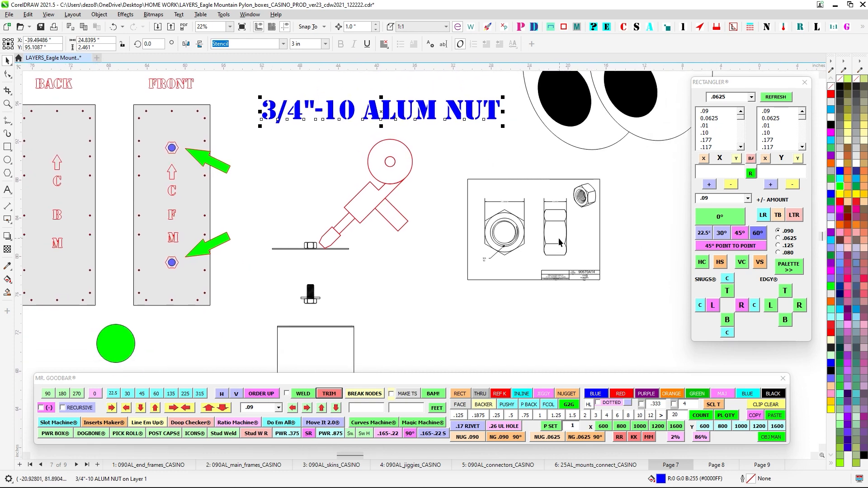
- Examine the two arrowed nut positions on the MID FRONT skin against the typical nut and bolt details
{"action": "scroll", "coordinate": [560, 242], "scroll_direction": "down", "scroll_amount": 2}
{"action": "scroll", "coordinate": [313, 184], "scroll_direction": "up", "scroll_amount": 2}
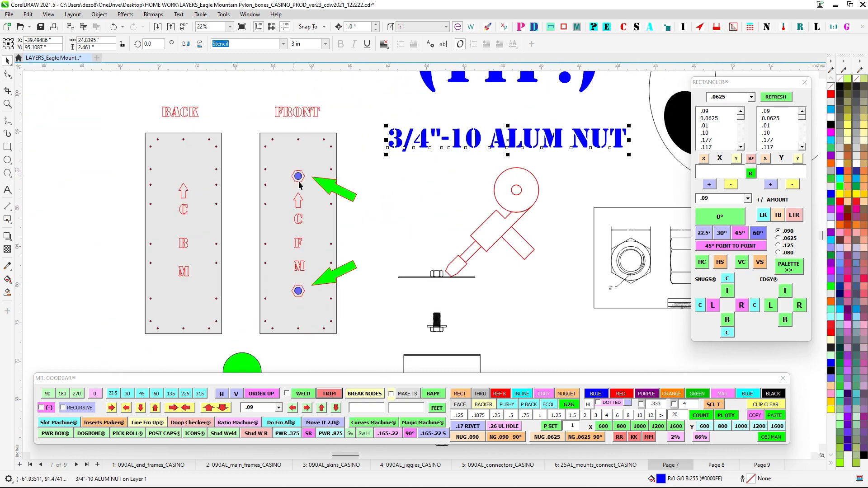
{"action": "left_click_drag", "start_coordinate": [461, 312], "coordinate": [442, 254]}
{"action": "scroll", "coordinate": [439, 307], "scroll_direction": "down", "scroll_amount": 1}
{"action": "scroll", "coordinate": [425, 300], "scroll_direction": "up", "scroll_amount": 1}
{"action": "scroll", "coordinate": [426, 304], "scroll_direction": "down", "scroll_amount": 3}
{"action": "scroll", "coordinate": [410, 255], "scroll_direction": "up", "scroll_amount": 3}
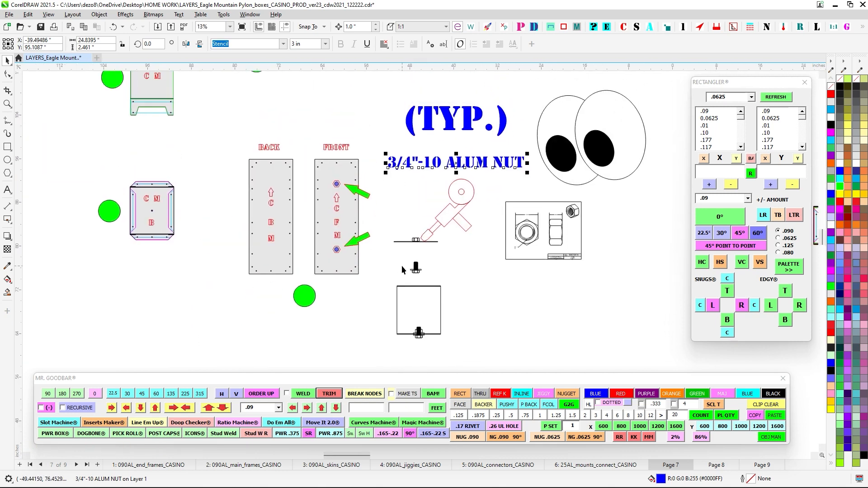
- Select the bolt drawn between the welded-nut detail and the box section below it
{"action": "left_click", "coordinate": [407, 258]}
{"action": "scroll", "coordinate": [446, 285], "scroll_direction": "down", "scroll_amount": 1}
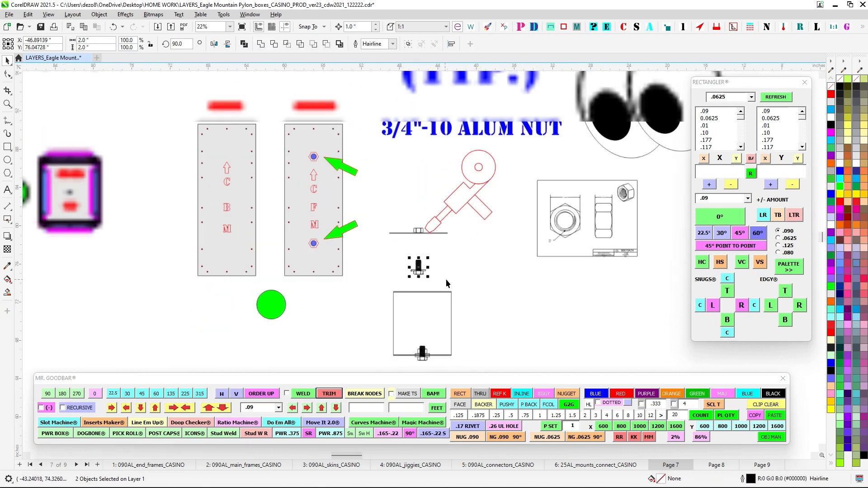
{"action": "left_click_drag", "start_coordinate": [476, 318], "coordinate": [511, 332]}
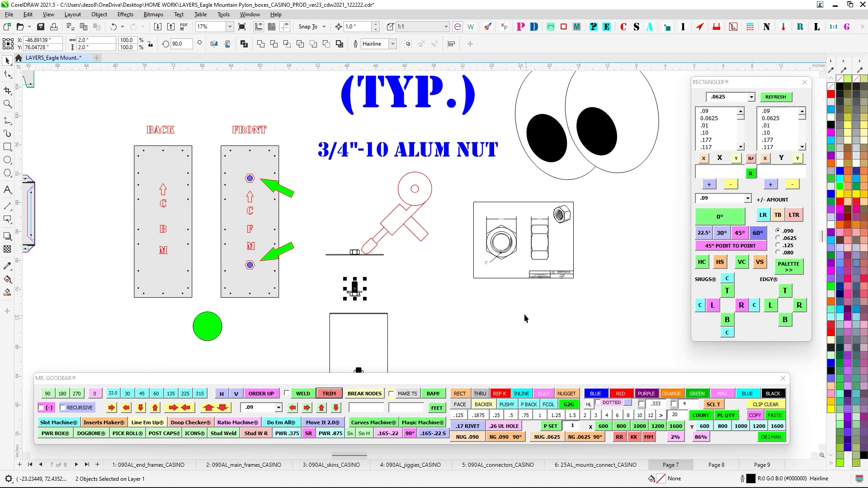
- Inspect the weld detail for the nut on its plate and the matching nut locations on the MID FRONT skin
{"action": "scroll", "coordinate": [345, 278], "scroll_direction": "up", "scroll_amount": 1}
{"action": "scroll", "coordinate": [409, 322], "scroll_direction": "down", "scroll_amount": 1}
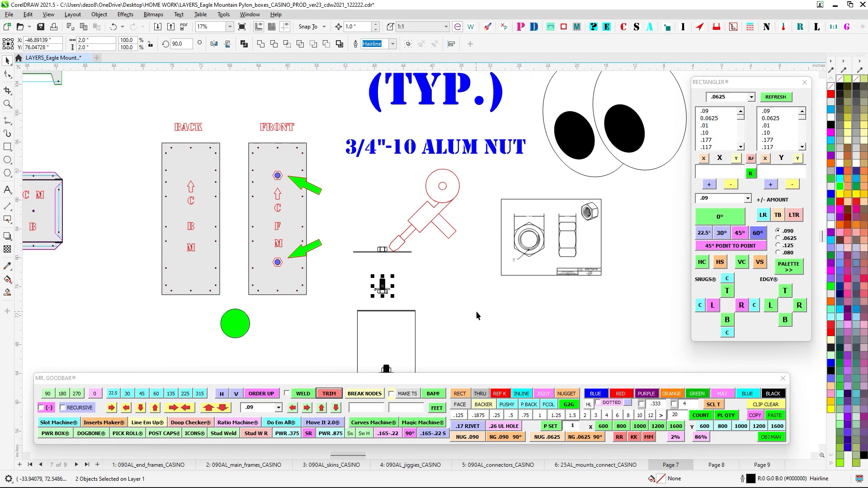
{"action": "left_click_drag", "start_coordinate": [465, 309], "coordinate": [492, 249]}
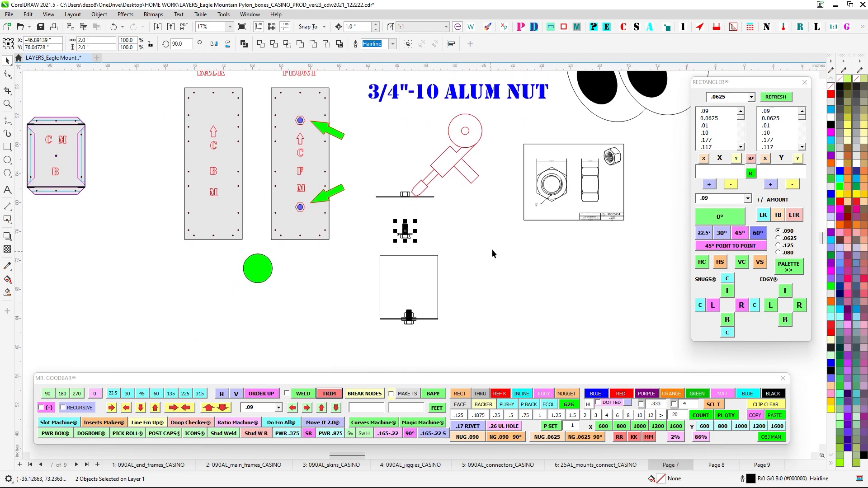
{"action": "scroll", "coordinate": [402, 204], "scroll_direction": "up", "scroll_amount": 3}
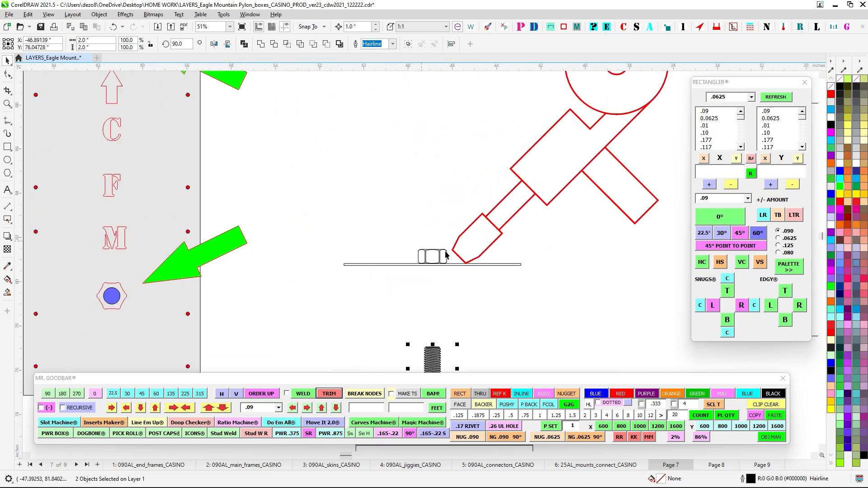
{"action": "scroll", "coordinate": [443, 251], "scroll_direction": "down", "scroll_amount": 4}
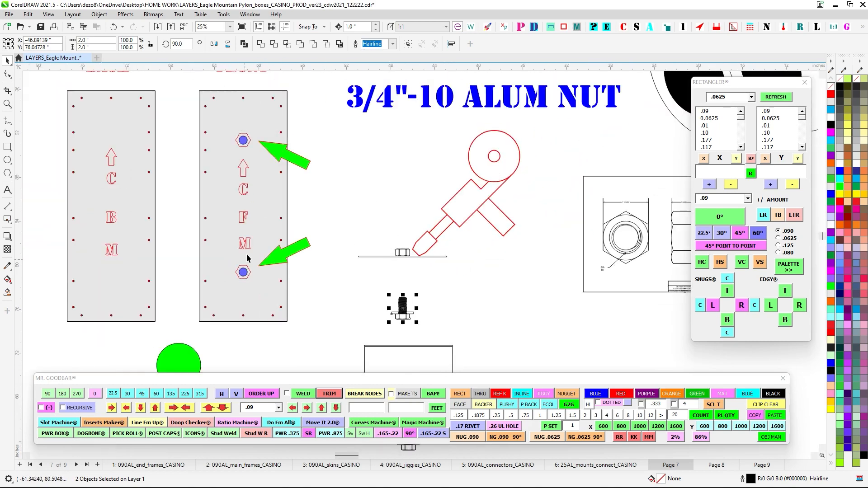
- Inspect the two nut locations in the assembled MID box between the END section and the long frame
{"action": "scroll", "coordinate": [267, 265], "scroll_direction": "down", "scroll_amount": 2}
{"action": "left_click_drag", "start_coordinate": [270, 176], "coordinate": [244, 328]}
{"action": "scroll", "coordinate": [558, 229], "scroll_direction": "up", "scroll_amount": 2}
{"action": "left_click_drag", "start_coordinate": [558, 229], "coordinate": [459, 220]}
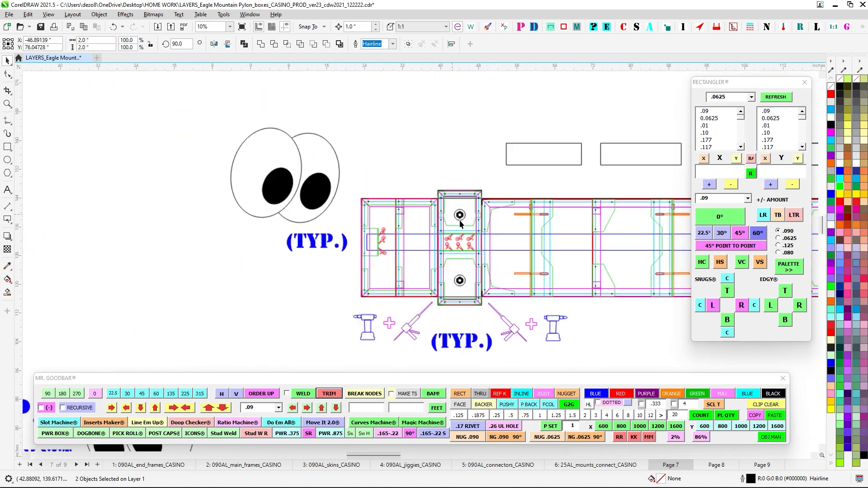
{"action": "scroll", "coordinate": [457, 219], "scroll_direction": "up", "scroll_amount": 2}
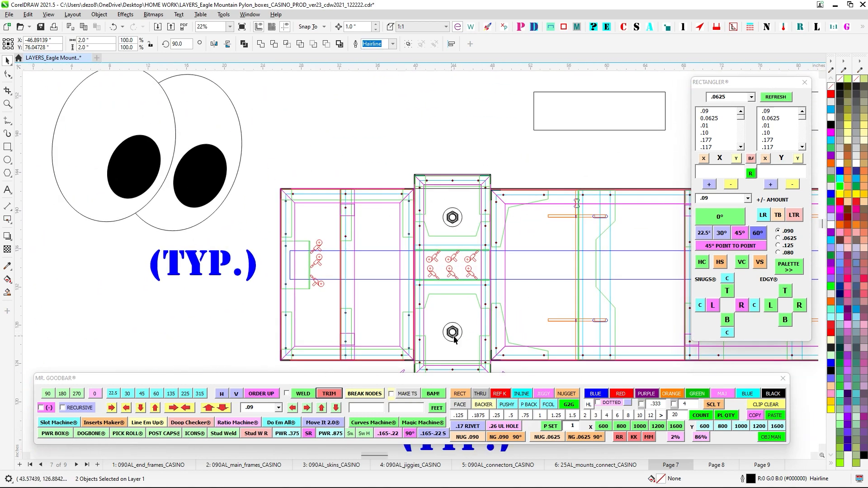
{"action": "scroll", "coordinate": [449, 324], "scroll_direction": "up", "scroll_amount": 2}
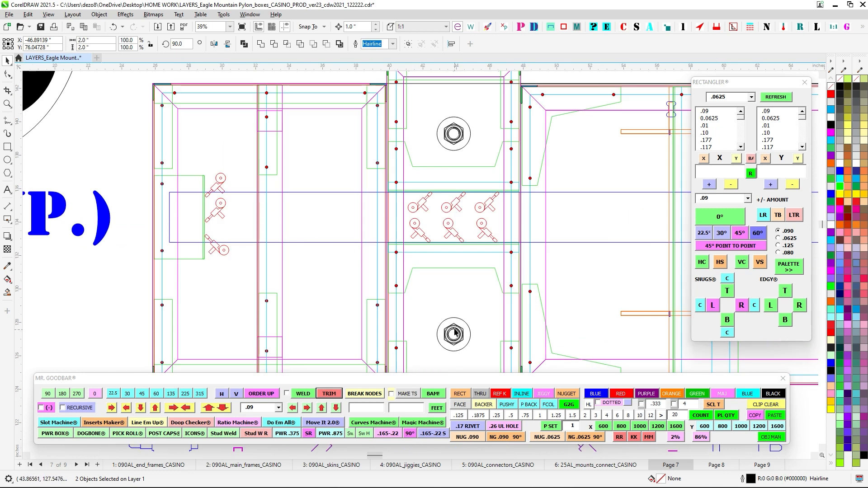
- Inspect the two nuts in the assembled MID section and the matching bolted joint in the narrow view above it
{"action": "scroll", "coordinate": [404, 287], "scroll_direction": "down", "scroll_amount": 2}
{"action": "left_click_drag", "start_coordinate": [401, 242], "coordinate": [386, 297]}
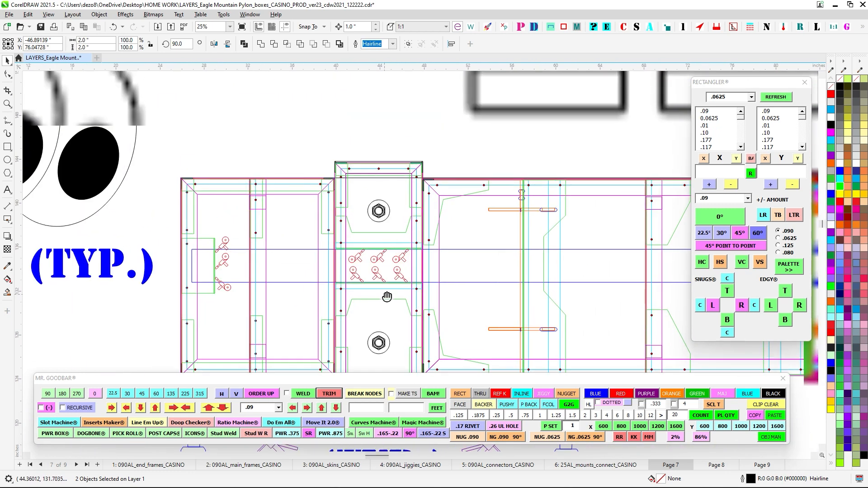
{"action": "scroll", "coordinate": [376, 179], "scroll_direction": "up", "scroll_amount": 2}
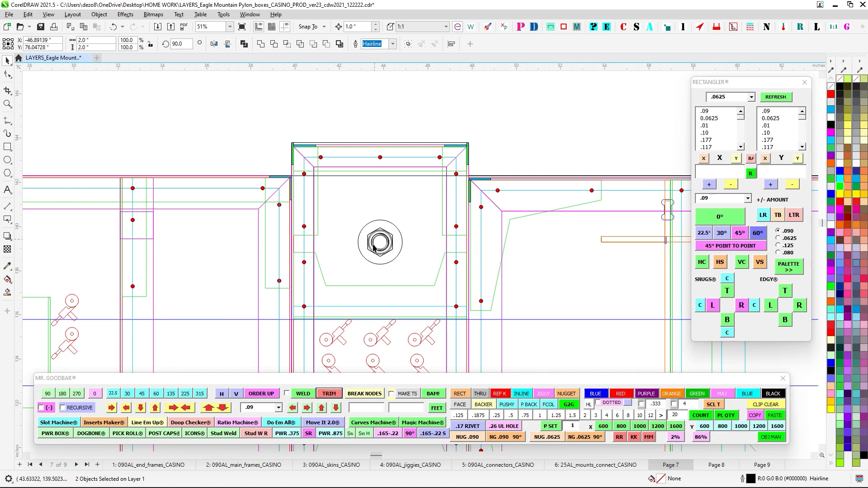
{"action": "scroll", "coordinate": [387, 242], "scroll_direction": "down", "scroll_amount": 2}
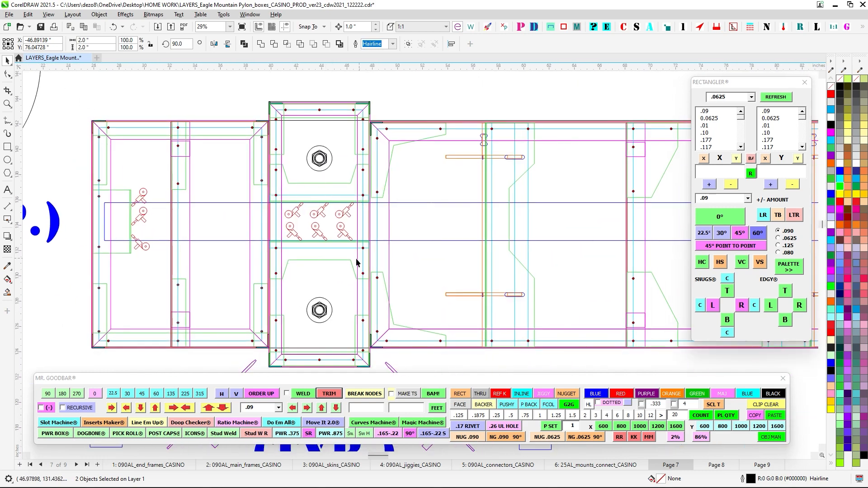
{"action": "scroll", "coordinate": [361, 222], "scroll_direction": "down", "scroll_amount": 6}
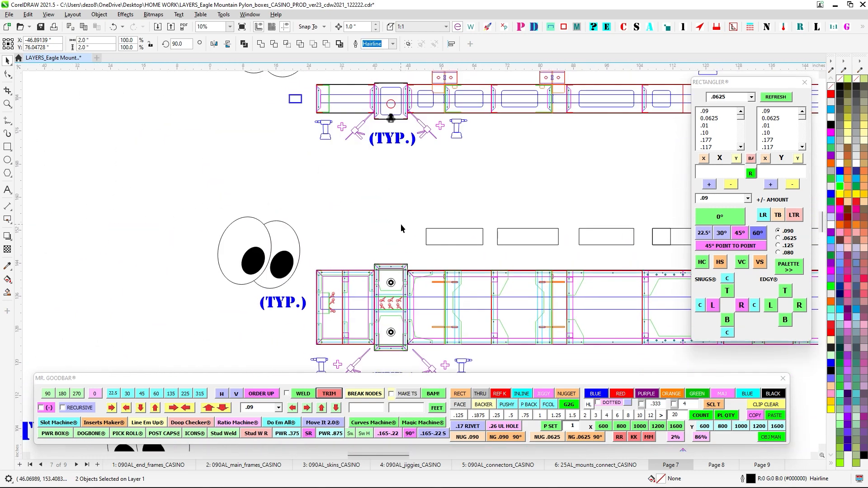
{"action": "scroll", "coordinate": [384, 264], "scroll_direction": "up", "scroll_amount": 3}
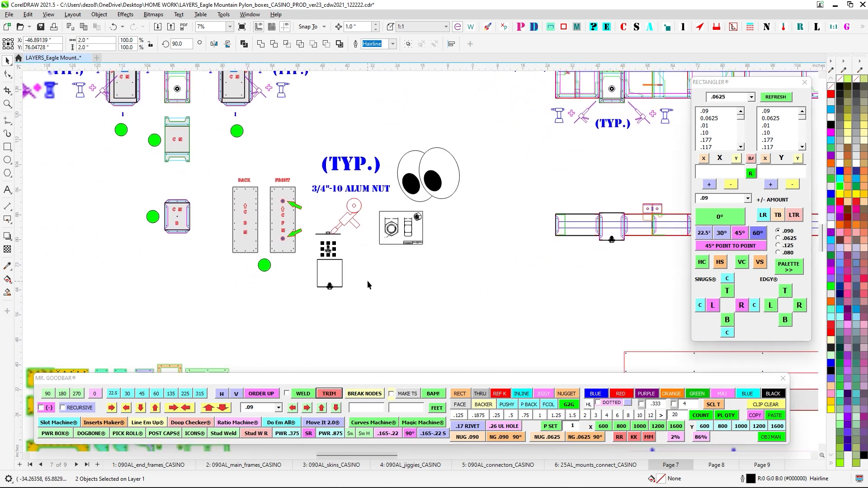
- Select the whole nut specification drawing beside the 3/4"-10 ALUM NUT weld detail
{"action": "left_click", "coordinate": [364, 248]}
{"action": "scroll", "coordinate": [365, 248], "scroll_direction": "up", "scroll_amount": 2}
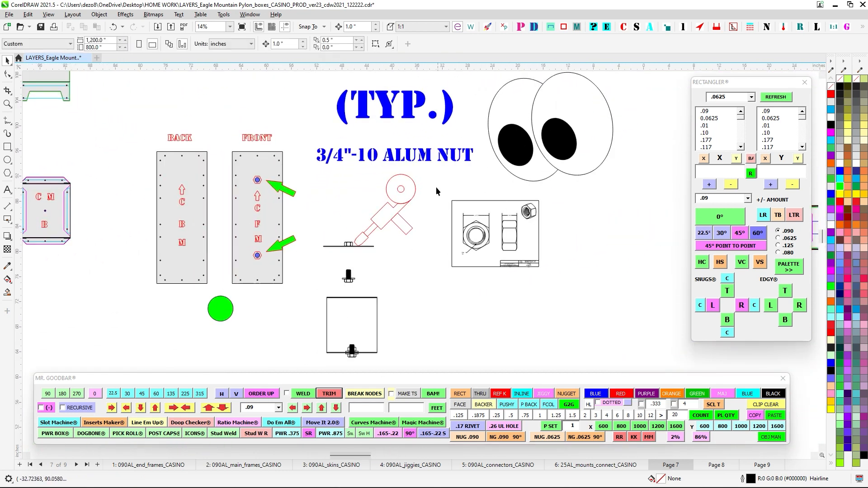
{"action": "left_click_drag", "start_coordinate": [436, 186], "coordinate": [586, 320]}
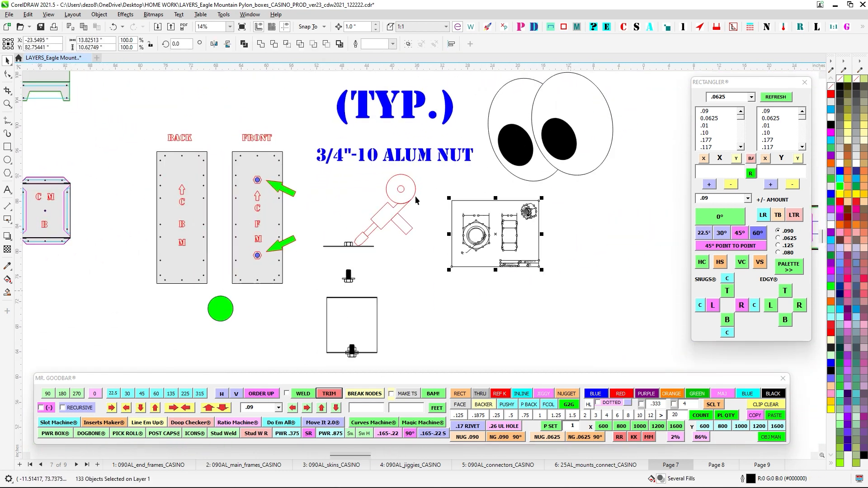
{"action": "scroll", "coordinate": [337, 314], "scroll_direction": "up", "scroll_amount": 2}
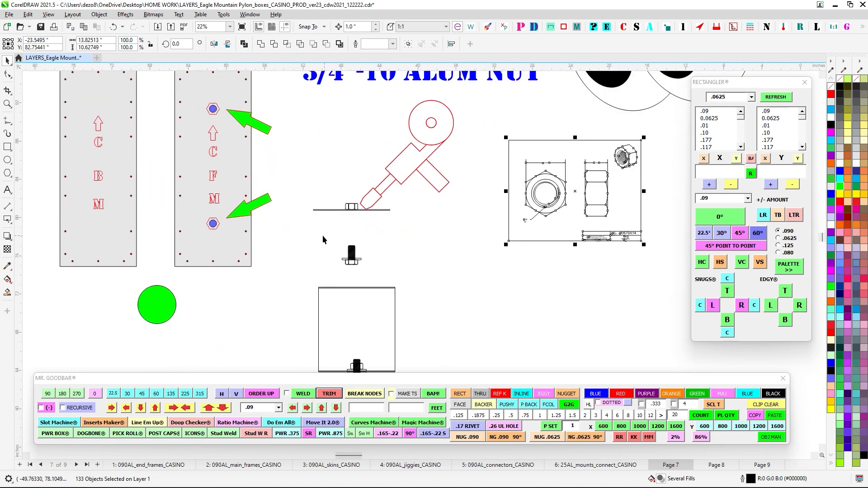
- Select and inspect the bolt drawn between the welded-nut detail and the box section below it
{"action": "left_click", "coordinate": [352, 255]}
{"action": "scroll", "coordinate": [364, 273], "scroll_direction": "up", "scroll_amount": 3}
{"action": "scroll", "coordinate": [401, 291], "scroll_direction": "down", "scroll_amount": 3}
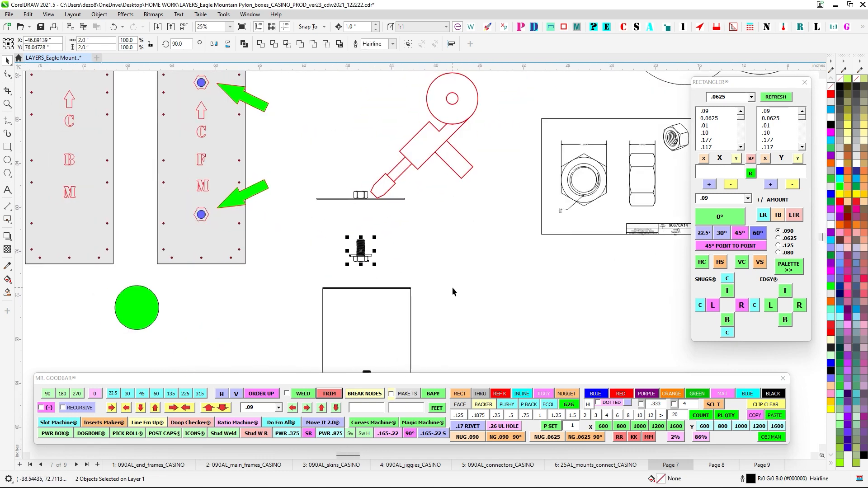
- Survey the CASINO layout from the MID details across the long assembly views to the skins and box sections below
{"action": "scroll", "coordinate": [453, 292], "scroll_direction": "down", "scroll_amount": 4}
{"action": "scroll", "coordinate": [509, 319], "scroll_direction": "down", "scroll_amount": 3}
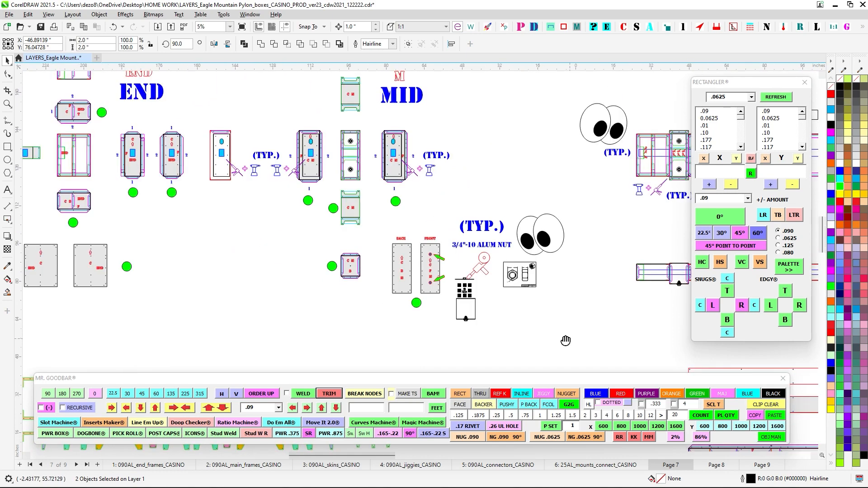
{"action": "left_click_drag", "start_coordinate": [566, 340], "coordinate": [231, 313]}
{"action": "scroll", "coordinate": [535, 347], "scroll_direction": "down", "scroll_amount": 3}
{"action": "left_click_drag", "start_coordinate": [386, 185], "coordinate": [339, 213]}
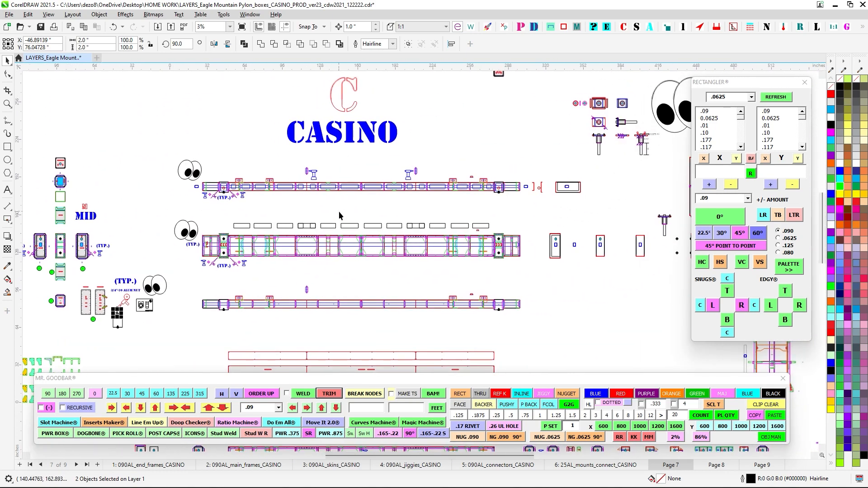
{"action": "left_click_drag", "start_coordinate": [503, 146], "coordinate": [446, 145]}
{"action": "left_click_drag", "start_coordinate": [449, 212], "coordinate": [355, 190]}
{"action": "left_click_drag", "start_coordinate": [434, 309], "coordinate": [498, 243]}
{"action": "left_click_drag", "start_coordinate": [465, 276], "coordinate": [486, 260]}
{"action": "scroll", "coordinate": [400, 292], "scroll_direction": "up", "scroll_amount": 1}
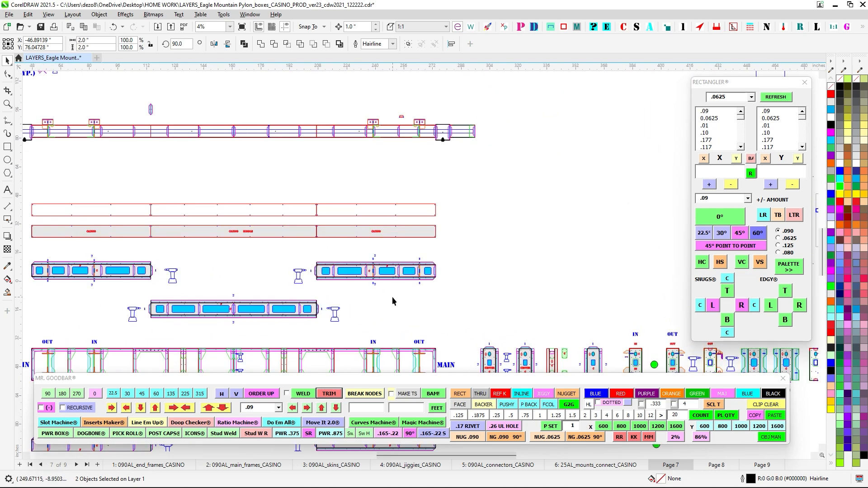
- Examine the long box sections with blue openings and the MAIN frame with its IN and OUT positions
{"action": "scroll", "coordinate": [392, 297], "scroll_direction": "up", "scroll_amount": 4}
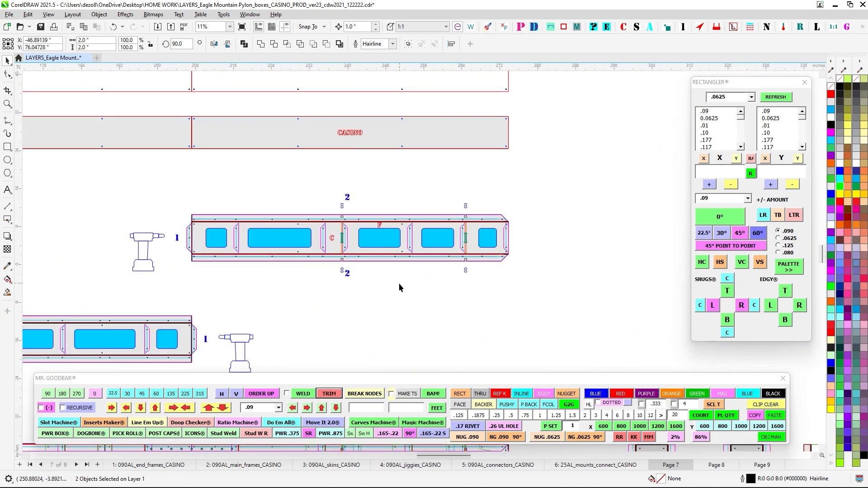
{"action": "scroll", "coordinate": [397, 285], "scroll_direction": "down", "scroll_amount": 3}
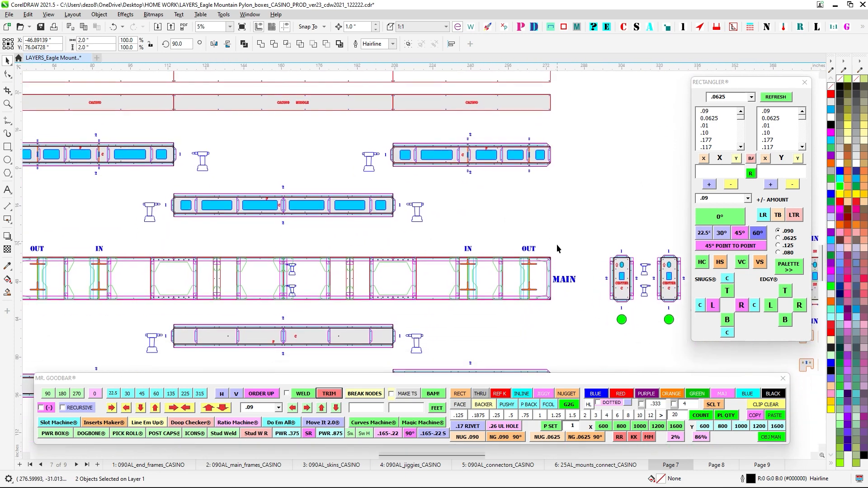
{"action": "left_click_drag", "start_coordinate": [555, 334], "coordinate": [539, 254]}
{"action": "left_click_drag", "start_coordinate": [543, 284], "coordinate": [342, 274]}
{"action": "left_click_drag", "start_coordinate": [472, 277], "coordinate": [374, 327]}
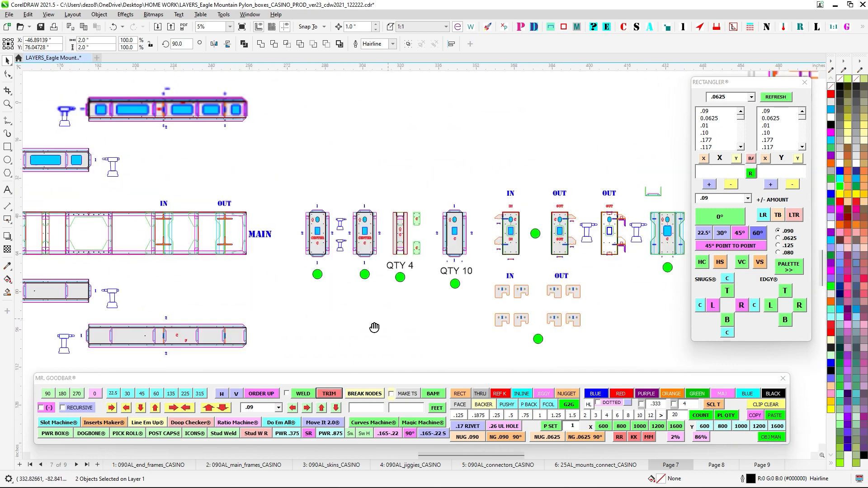
- Review the CENTER, QTY 4, QTY 10, IN and OUT frame details alongside the MAIN frame
{"action": "scroll", "coordinate": [412, 210], "scroll_direction": "up", "scroll_amount": 3}
{"action": "left_click_drag", "start_coordinate": [484, 194], "coordinate": [349, 198]}
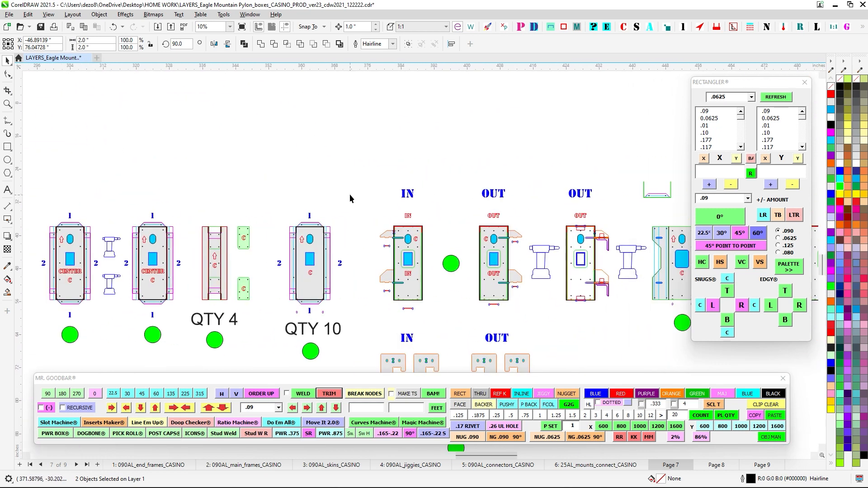
{"action": "scroll", "coordinate": [350, 195], "scroll_direction": "down", "scroll_amount": 3}
{"action": "left_click_drag", "start_coordinate": [518, 329], "coordinate": [443, 341]}
{"action": "left_click_drag", "start_coordinate": [487, 188], "coordinate": [413, 354]}
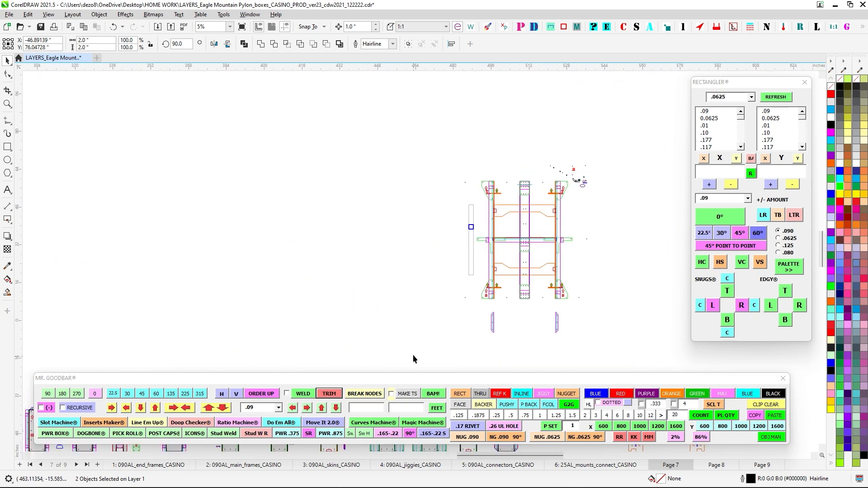
- Follow the assembled CASINO views across to the two-legged pylon elevation near the connector details
{"action": "left_click_drag", "start_coordinate": [260, 287], "coordinate": [623, 340]}
{"action": "left_click_drag", "start_coordinate": [438, 189], "coordinate": [445, 312]}
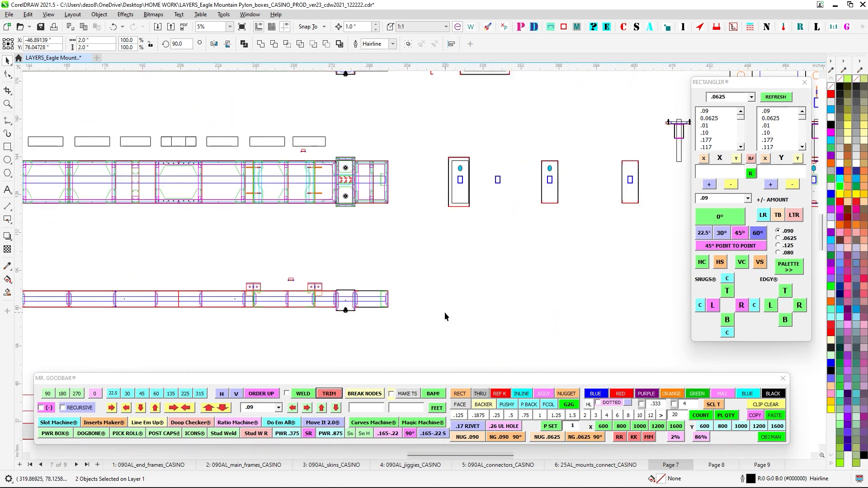
{"action": "left_click_drag", "start_coordinate": [398, 151], "coordinate": [382, 329]}
{"action": "left_click_drag", "start_coordinate": [523, 208], "coordinate": [408, 308]}
{"action": "scroll", "coordinate": [442, 174], "scroll_direction": "up", "scroll_amount": 2}
{"action": "scroll", "coordinate": [459, 253], "scroll_direction": "up", "scroll_amount": 4}
{"action": "left_click_drag", "start_coordinate": [624, 339], "coordinate": [400, 228]}
{"action": "left_click_drag", "start_coordinate": [475, 268], "coordinate": [374, 178]}
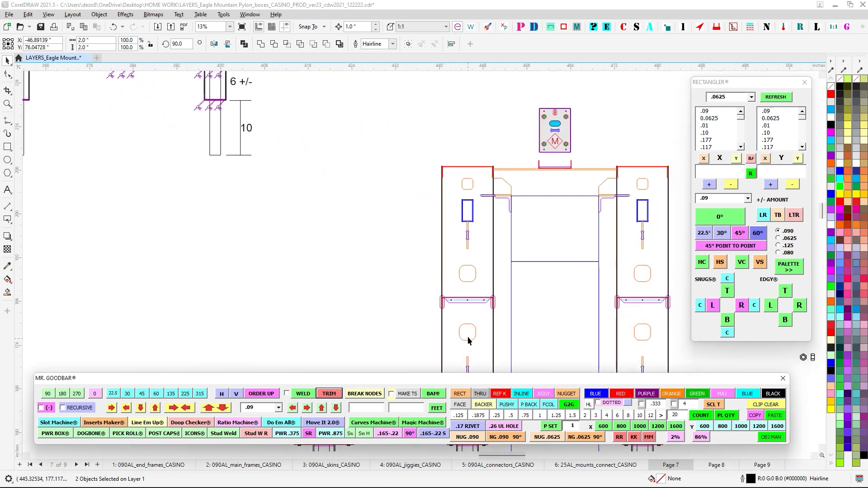
- Select the bolted connector at the base of the pylon's left upper leg box
{"action": "scroll", "coordinate": [468, 341], "scroll_direction": "up", "scroll_amount": 3}
{"action": "left_click_drag", "start_coordinate": [438, 320], "coordinate": [443, 219]}
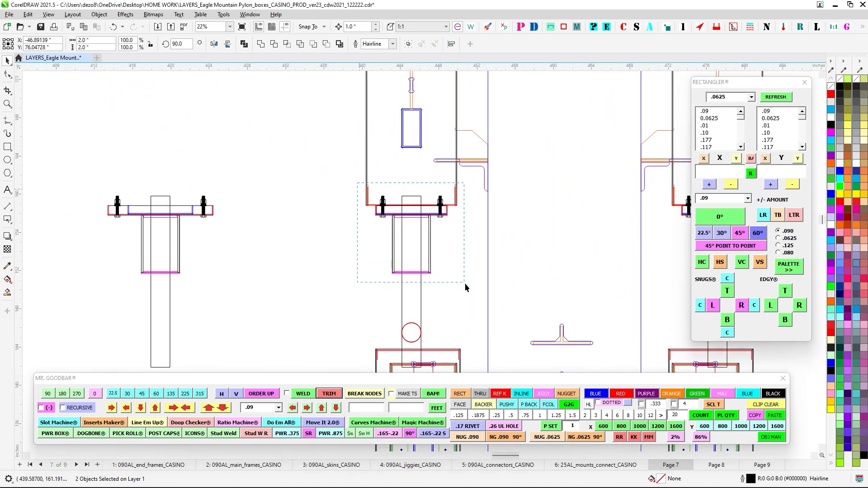
{"action": "left_click_drag", "start_coordinate": [466, 288], "coordinate": [467, 288]}
{"action": "scroll", "coordinate": [400, 267], "scroll_direction": "down", "scroll_amount": 1}
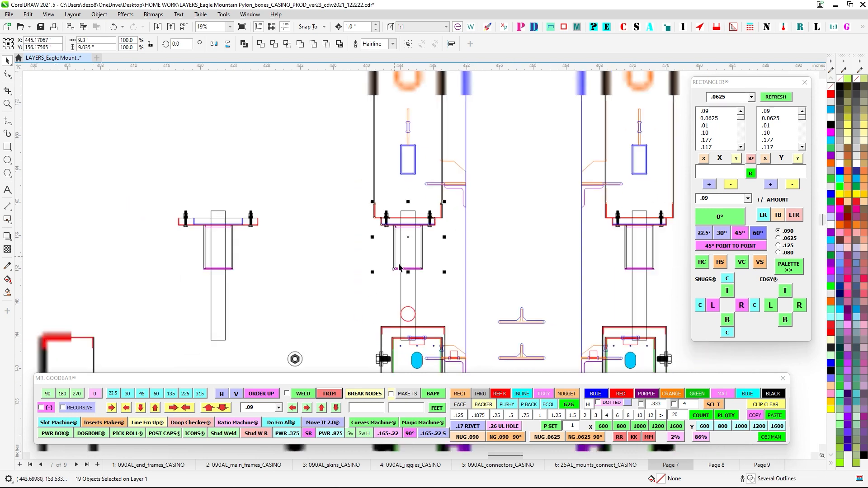
- Compare the connector location with the long assembly view, and select the pylon's left upper leg box
{"action": "left_click_drag", "start_coordinate": [384, 300], "coordinate": [446, 292]}
{"action": "scroll", "coordinate": [445, 292], "scroll_direction": "down", "scroll_amount": 7}
{"action": "left_click_drag", "start_coordinate": [324, 199], "coordinate": [546, 282]}
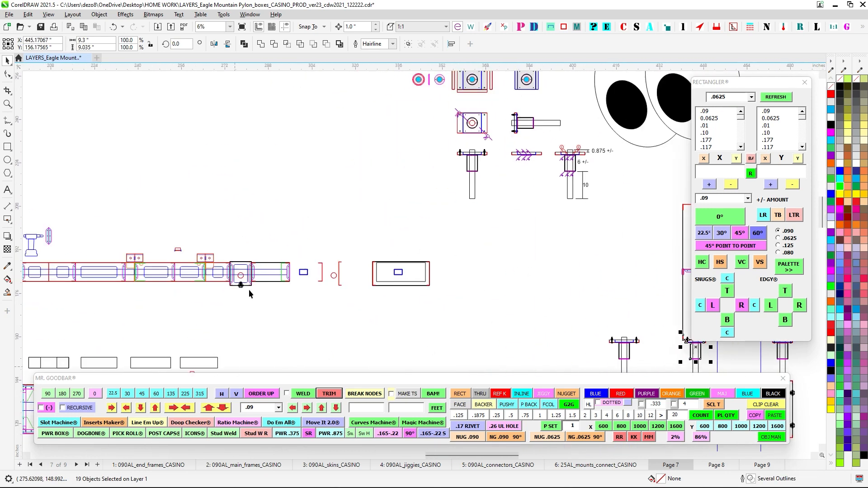
{"action": "left_click_drag", "start_coordinate": [483, 249], "coordinate": [346, 351]}
{"action": "left_click_drag", "start_coordinate": [531, 290], "coordinate": [492, 338]}
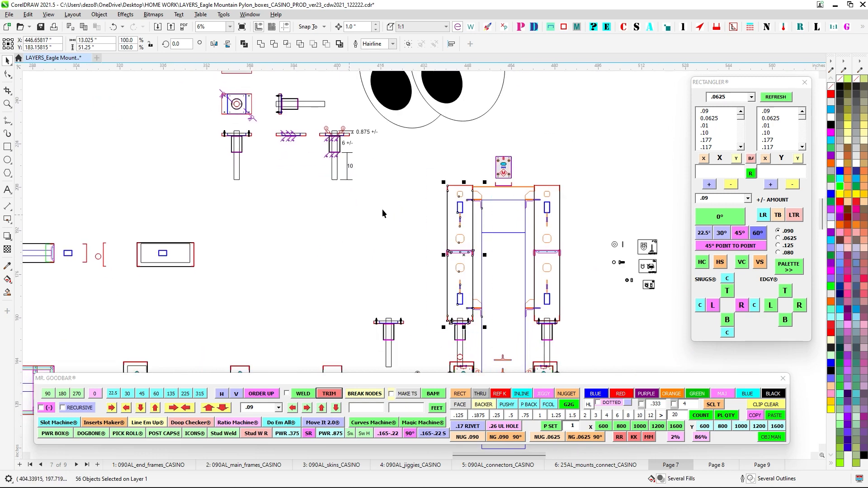
- Select the connector weld detail dimensioned 0.875 +/-, 6 +/- and 10
{"action": "scroll", "coordinate": [348, 150], "scroll_direction": "up", "scroll_amount": 3}
{"action": "left_click_drag", "start_coordinate": [348, 154], "coordinate": [459, 311]}
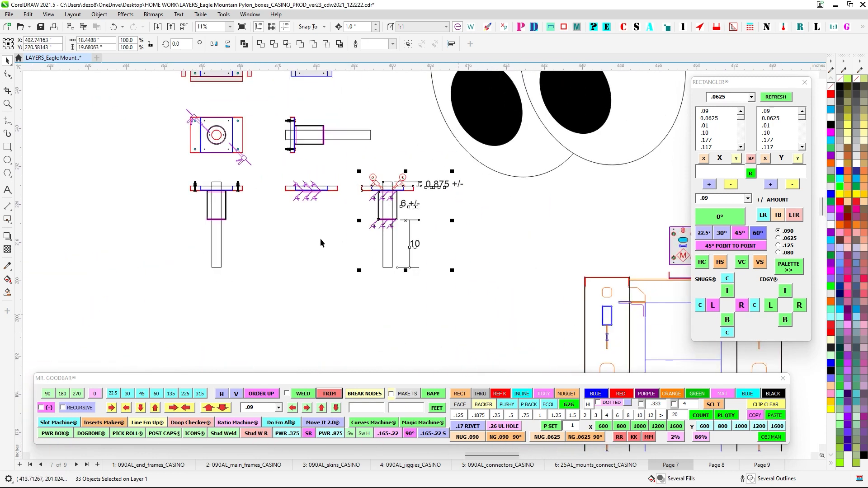
{"action": "left_click_drag", "start_coordinate": [321, 239], "coordinate": [351, 279]}
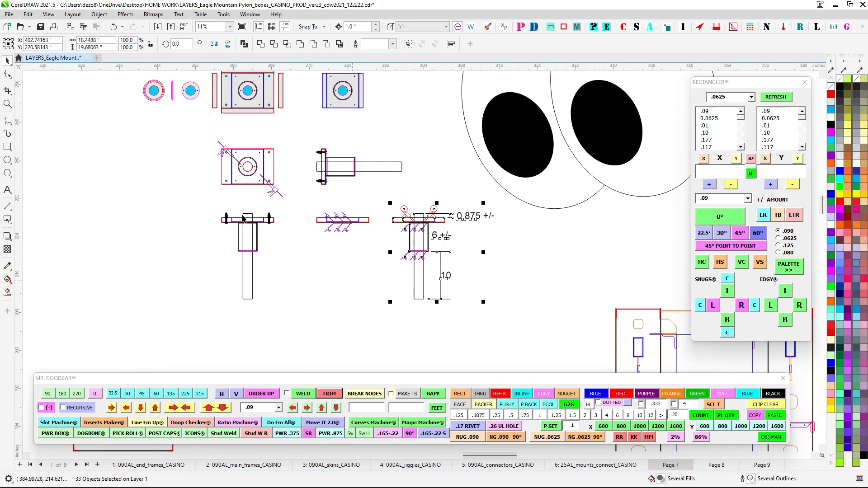
- Look over the CONNECTORS details and select the flanged connector plate with its side strips, then clear the selection
{"action": "scroll", "coordinate": [341, 195], "scroll_direction": "up", "scroll_amount": 3}
{"action": "left_click", "coordinate": [335, 211]}
{"action": "scroll", "coordinate": [379, 299], "scroll_direction": "down", "scroll_amount": 7}
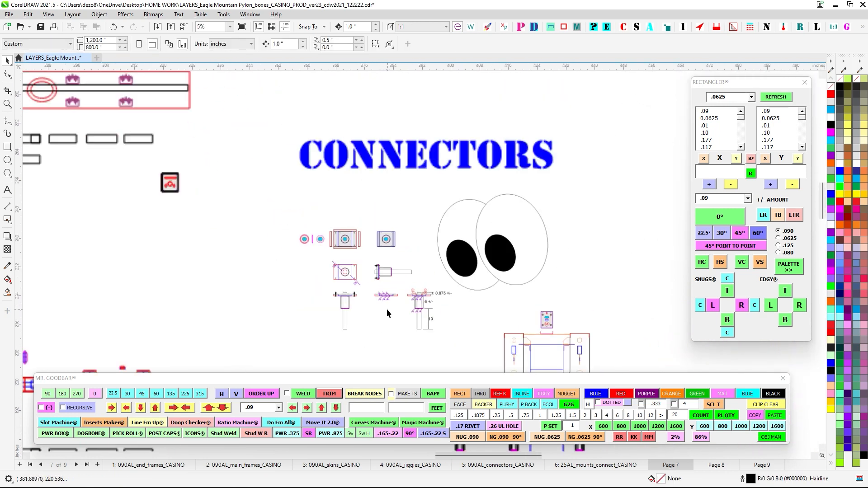
{"action": "scroll", "coordinate": [367, 199], "scroll_direction": "up", "scroll_amount": 9}
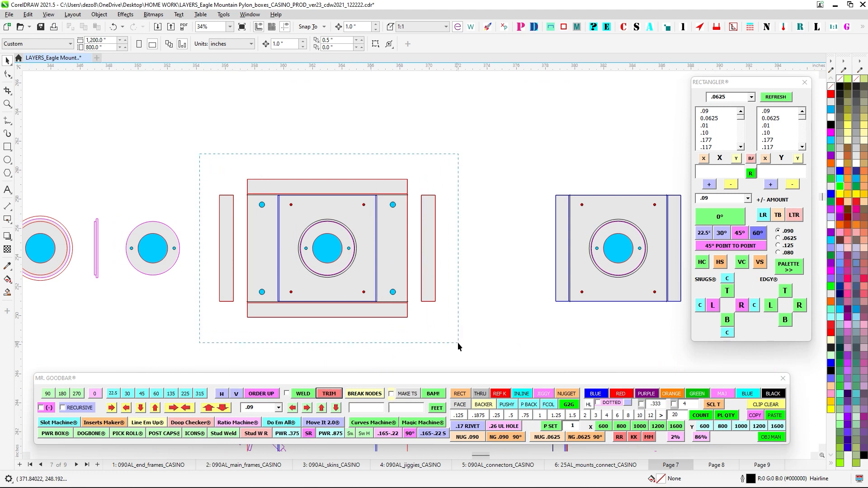
{"action": "left_click_drag", "start_coordinate": [457, 343], "coordinate": [457, 343]}
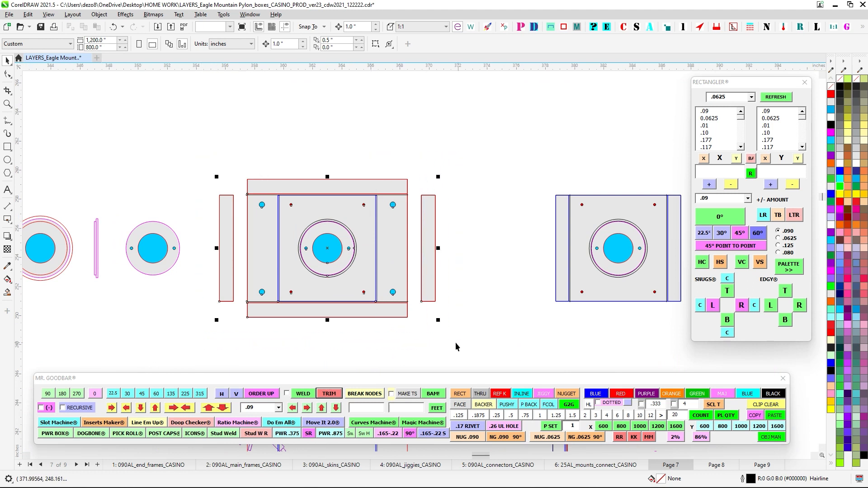
{"action": "left_click", "coordinate": [458, 151]}
{"action": "scroll", "coordinate": [548, 244], "scroll_direction": "down", "scroll_amount": 2}
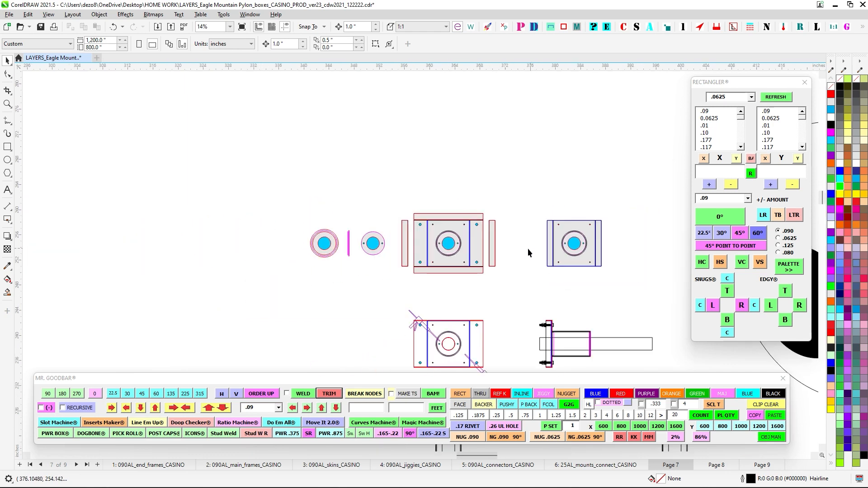
- Examine the connector's side section, including its two bolts, nested channels and the tube passing through the plate
{"action": "left_click_drag", "start_coordinate": [528, 249], "coordinate": [387, 160]}
{"action": "scroll", "coordinate": [406, 240], "scroll_direction": "up", "scroll_amount": 2}
{"action": "left_click_drag", "start_coordinate": [406, 240], "coordinate": [412, 47]}
{"action": "left_click_drag", "start_coordinate": [142, 209], "coordinate": [291, 161]}
{"action": "scroll", "coordinate": [291, 160], "scroll_direction": "up", "scroll_amount": 1}
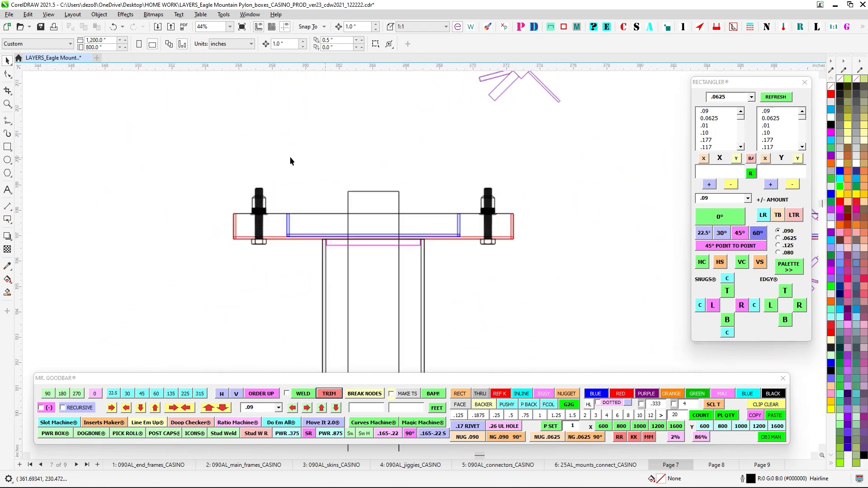
{"action": "scroll", "coordinate": [246, 229], "scroll_direction": "up", "scroll_amount": 1}
{"action": "left_click_drag", "start_coordinate": [455, 235], "coordinate": [351, 216]}
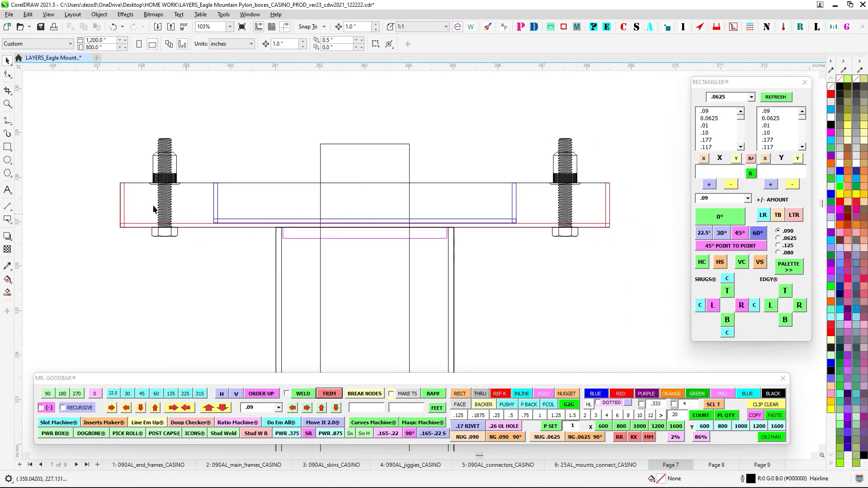
{"action": "scroll", "coordinate": [578, 202], "scroll_direction": "down", "scroll_amount": 1}
{"action": "scroll", "coordinate": [502, 183], "scroll_direction": "up", "scroll_amount": 3}
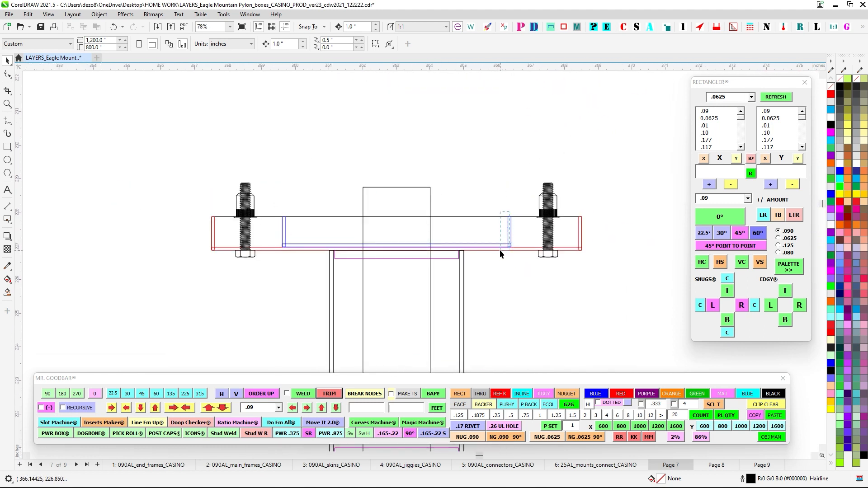
- Select the left flange of the blue inner channel in the connector's side section
{"action": "left_click_drag", "start_coordinate": [234, 235], "coordinate": [275, 259]}
{"action": "scroll", "coordinate": [560, 255], "scroll_direction": "down", "scroll_amount": 8}
{"action": "left_click_drag", "start_coordinate": [520, 206], "coordinate": [358, 324]}
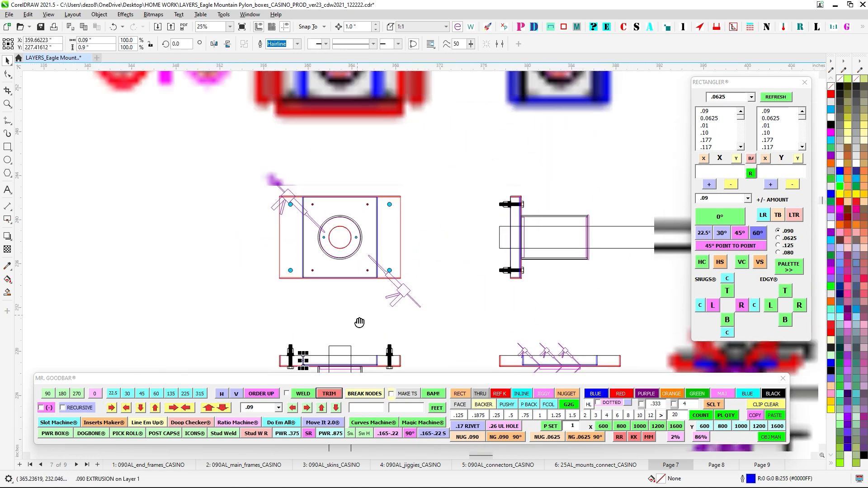
- Examine the connector's face and bolted side views, and select the bolt through the plate's right flange in the lower section
{"action": "scroll", "coordinate": [374, 192], "scroll_direction": "up", "scroll_amount": 5}
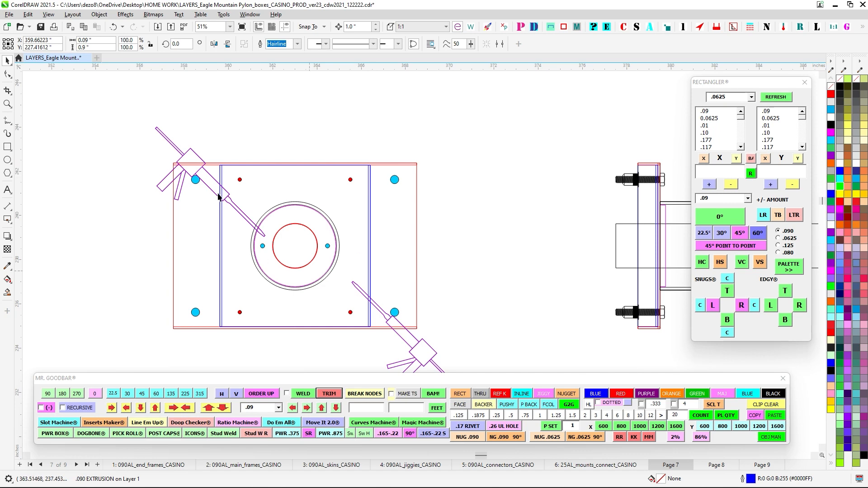
{"action": "scroll", "coordinate": [414, 190], "scroll_direction": "up", "scroll_amount": 3}
{"action": "scroll", "coordinate": [373, 188], "scroll_direction": "down", "scroll_amount": 2}
{"action": "left_click_drag", "start_coordinate": [373, 188], "coordinate": [324, 194]}
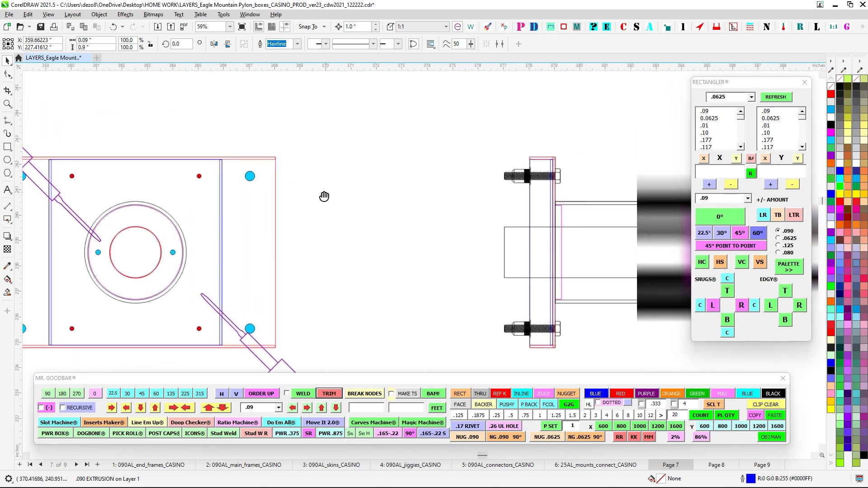
{"action": "scroll", "coordinate": [479, 188], "scroll_direction": "down", "scroll_amount": 2}
{"action": "scroll", "coordinate": [428, 251], "scroll_direction": "down", "scroll_amount": 3}
{"action": "scroll", "coordinate": [428, 251], "scroll_direction": "up", "scroll_amount": 4}
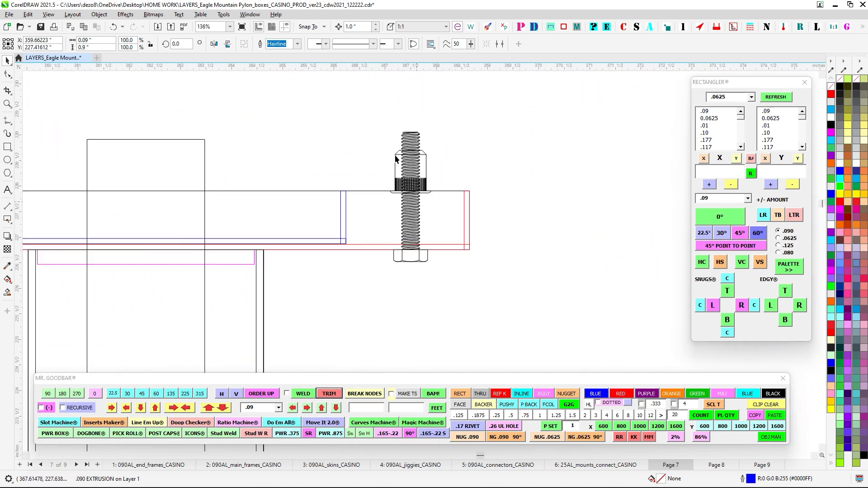
{"action": "left_click_drag", "start_coordinate": [379, 125], "coordinate": [452, 306]}
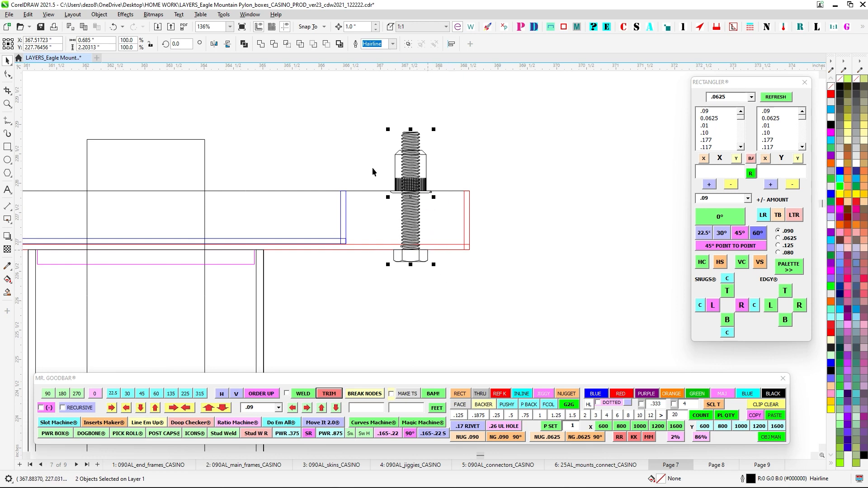
- Select the small blue hole on the right side of the tube opening in the connector's face view
{"action": "scroll", "coordinate": [498, 262], "scroll_direction": "down", "scroll_amount": 5}
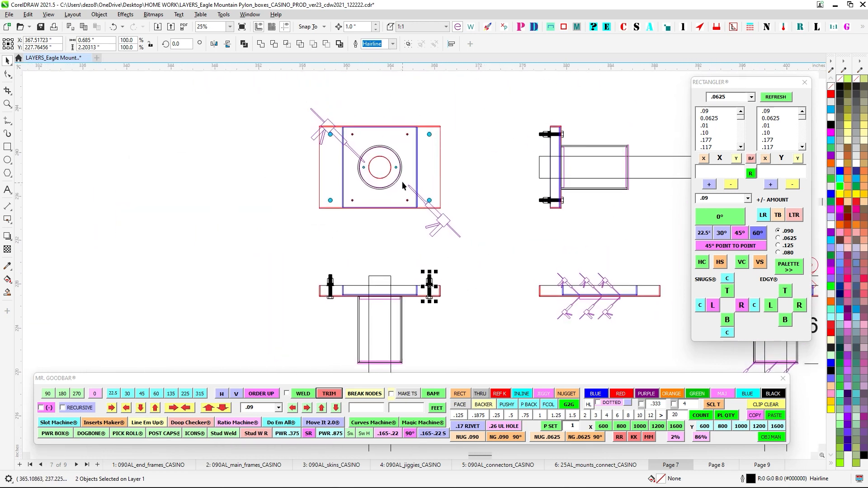
{"action": "scroll", "coordinate": [397, 163], "scroll_direction": "up", "scroll_amount": 4}
{"action": "left_click_drag", "start_coordinate": [390, 151], "coordinate": [438, 196]}
- Select the magenta-outlined round disc with its large blue centre hole and small holes, beside the flanged connector plate
{"action": "scroll", "coordinate": [437, 193], "scroll_direction": "down", "scroll_amount": 5}
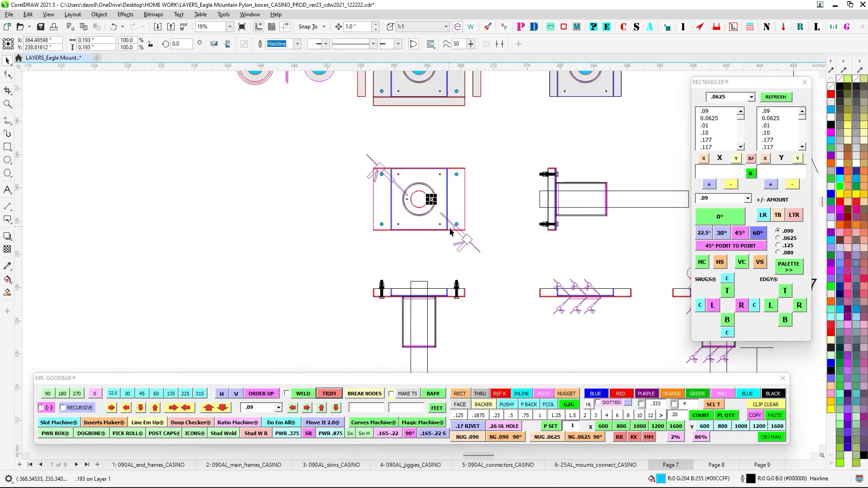
{"action": "scroll", "coordinate": [346, 162], "scroll_direction": "up", "scroll_amount": 2}
{"action": "left_click_drag", "start_coordinate": [336, 153], "coordinate": [410, 236]}
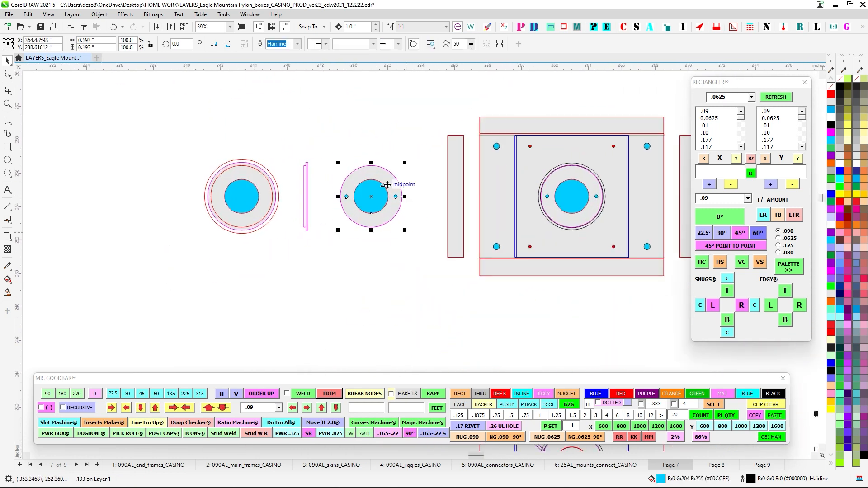
- Compare the disc with the flanged plate layout, and select the magenta disc edge beneath the plate in the bolted section
{"action": "scroll", "coordinate": [352, 143], "scroll_direction": "up", "scroll_amount": 2}
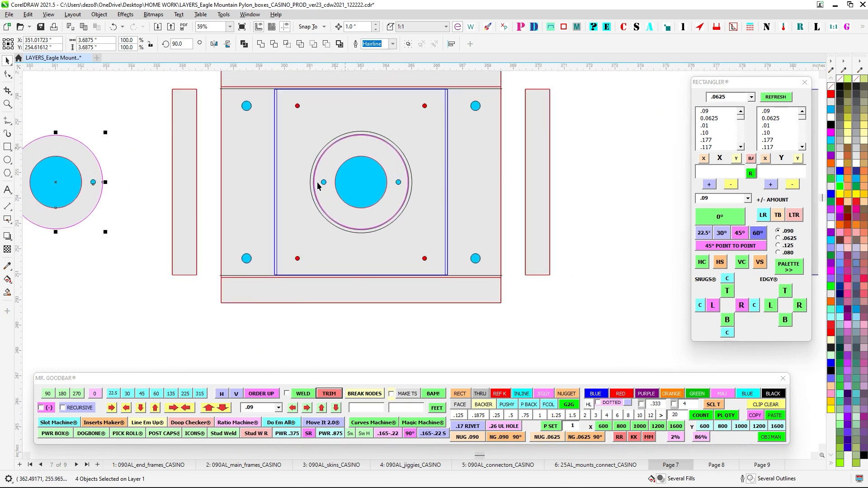
{"action": "scroll", "coordinate": [391, 167], "scroll_direction": "down", "scroll_amount": 3}
{"action": "scroll", "coordinate": [405, 298], "scroll_direction": "up", "scroll_amount": 3}
{"action": "scroll", "coordinate": [362, 221], "scroll_direction": "up", "scroll_amount": 2}
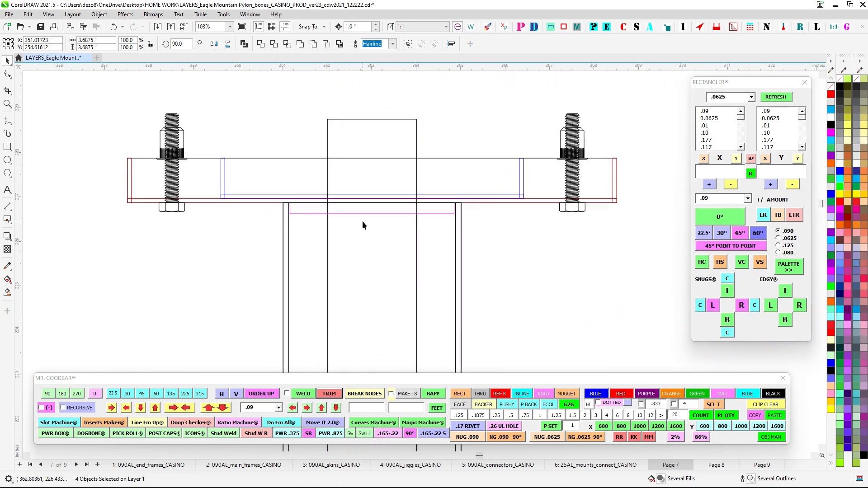
{"action": "left_click", "coordinate": [365, 214]}
- Select the magenta disc edge under the plate in the riveted section without a tube, and nudge it down and back up
{"action": "scroll", "coordinate": [365, 213], "scroll_direction": "down", "scroll_amount": 5}
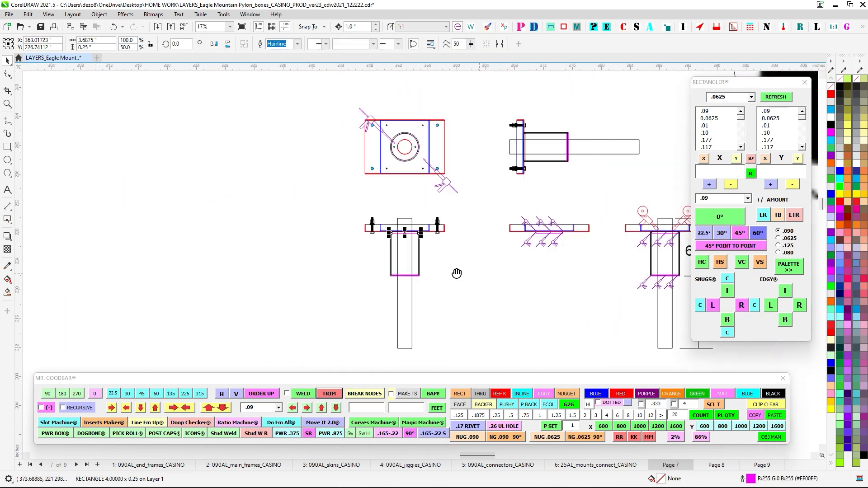
{"action": "left_click_drag", "start_coordinate": [456, 274], "coordinate": [339, 261]}
{"action": "scroll", "coordinate": [450, 221], "scroll_direction": "up", "scroll_amount": 14}
{"action": "left_click", "coordinate": [392, 220]}
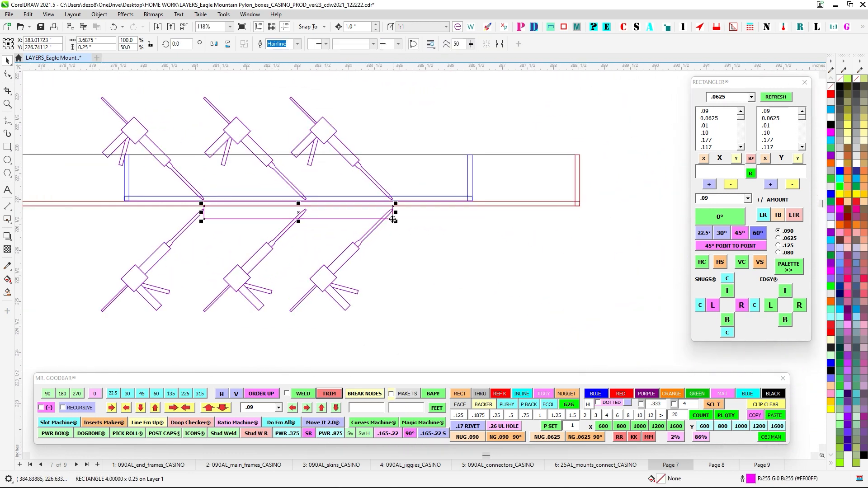
{"action": "key", "text": "Down"}
{"action": "key", "text": "Up"}
- Select the right wall of the round tube in the connector detail dimensioned 6 +/-
{"action": "scroll", "coordinate": [324, 201], "scroll_direction": "down", "scroll_amount": 4}
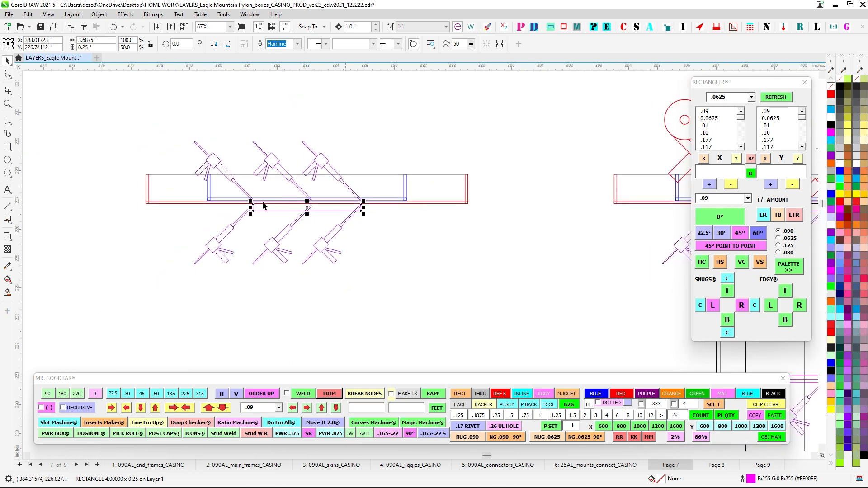
{"action": "scroll", "coordinate": [290, 206], "scroll_direction": "down", "scroll_amount": 4}
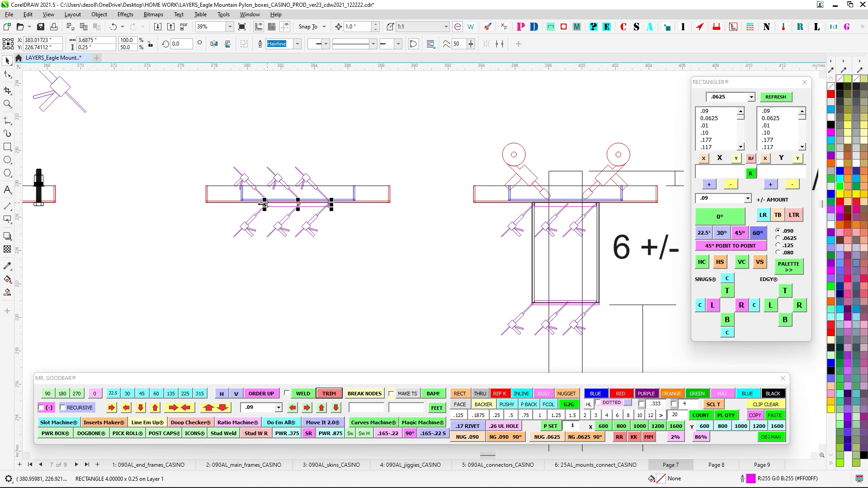
{"action": "scroll", "coordinate": [579, 235], "scroll_direction": "up", "scroll_amount": 7}
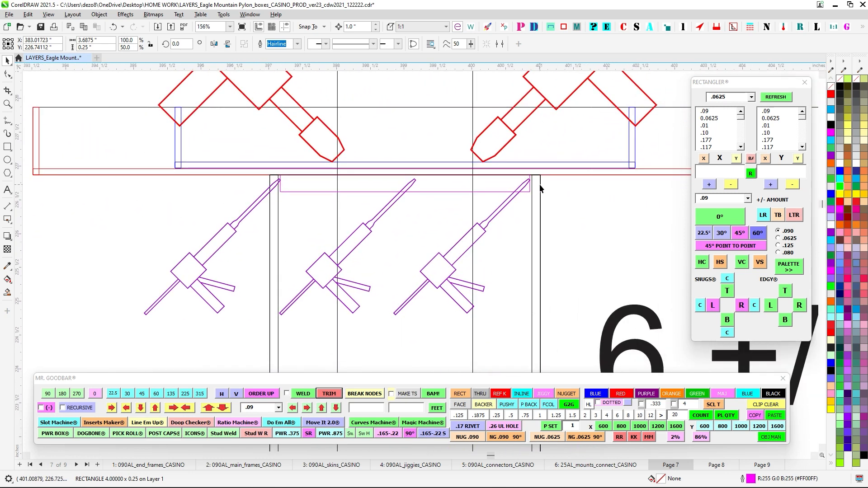
{"action": "left_click", "coordinate": [541, 189]}
- Compare the tube-to-plate joint in the 6 +/- detail with the neighbouring plate section that has no tube
{"action": "scroll", "coordinate": [546, 196], "scroll_direction": "down", "scroll_amount": 4}
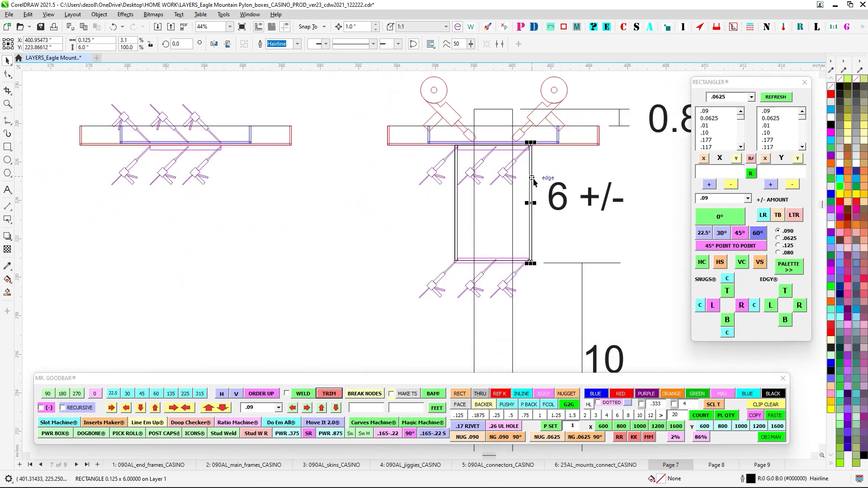
{"action": "scroll", "coordinate": [524, 158], "scroll_direction": "up", "scroll_amount": 3}
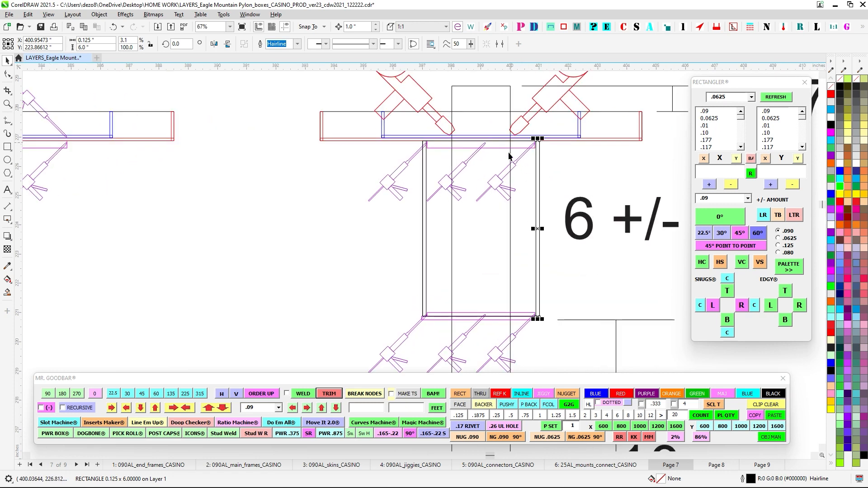
{"action": "scroll", "coordinate": [497, 213], "scroll_direction": "down", "scroll_amount": 3}
{"action": "scroll", "coordinate": [225, 140], "scroll_direction": "up", "scroll_amount": 4}
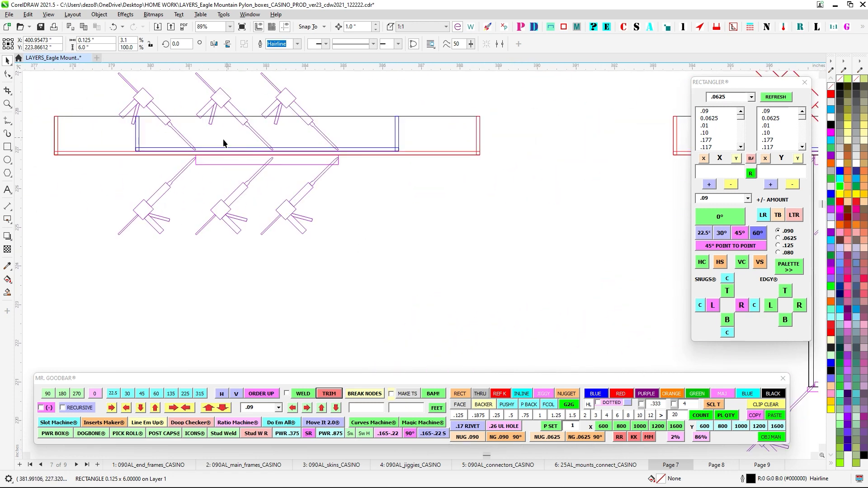
{"action": "scroll", "coordinate": [339, 219], "scroll_direction": "down", "scroll_amount": 3}
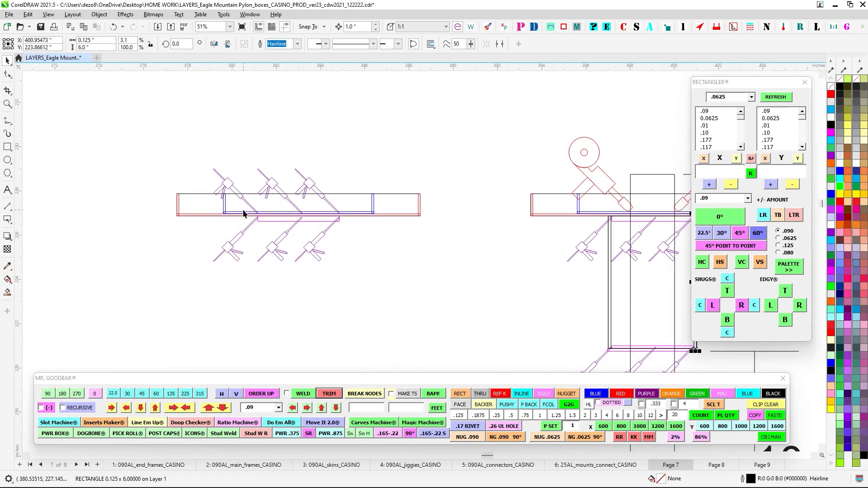
{"action": "scroll", "coordinate": [317, 221], "scroll_direction": "up", "scroll_amount": 2}
{"action": "scroll", "coordinate": [461, 233], "scroll_direction": "down", "scroll_amount": 3}
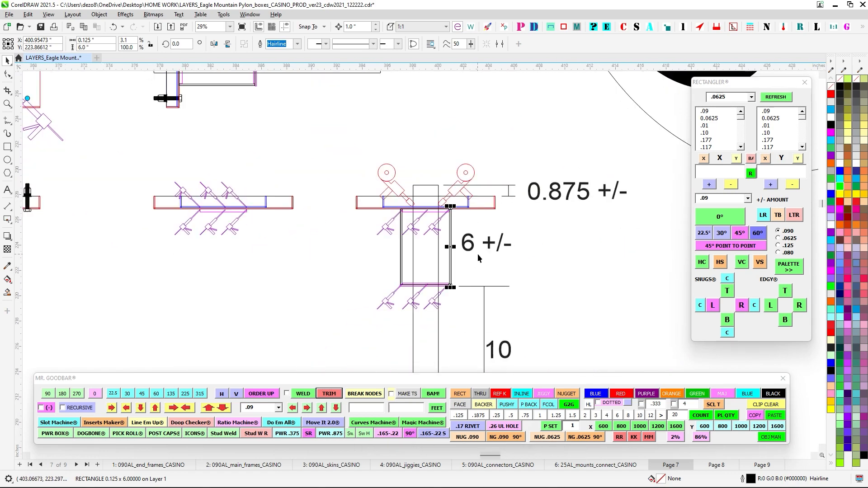
- Select the two green 268 lengths with their labels in the 3 x 2 x .125t ALUM RECT TUBE list
{"action": "left_click_drag", "start_coordinate": [562, 328], "coordinate": [359, 192]}
{"action": "scroll", "coordinate": [363, 208], "scroll_direction": "down", "scroll_amount": 3}
{"action": "left_click_drag", "start_coordinate": [430, 283], "coordinate": [369, 126]}
{"action": "left_click_drag", "start_coordinate": [391, 252], "coordinate": [368, 64]}
{"action": "left_click_drag", "start_coordinate": [444, 289], "coordinate": [449, 45]}
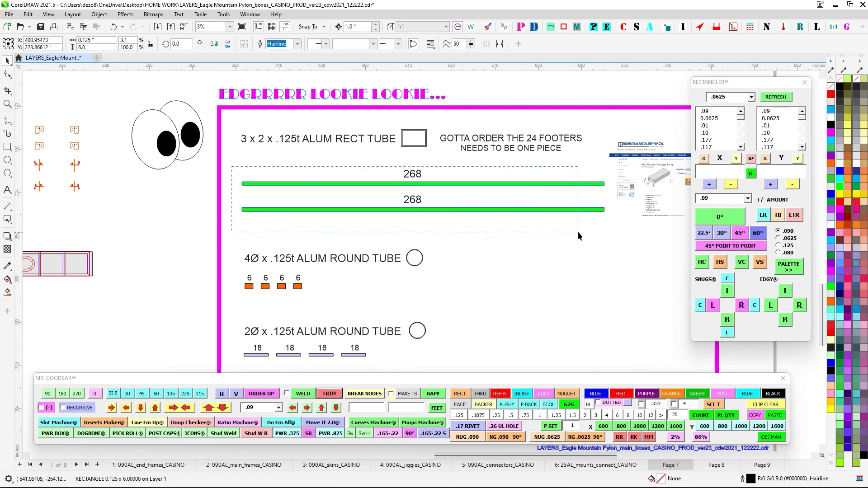
{"action": "left_click_drag", "start_coordinate": [578, 232], "coordinate": [607, 247]}
{"action": "left_click_drag", "start_coordinate": [646, 187], "coordinate": [555, 198]}
{"action": "scroll", "coordinate": [563, 196], "scroll_direction": "up", "scroll_amount": 1}
{"action": "scroll", "coordinate": [574, 199], "scroll_direction": "down", "scroll_amount": 1}
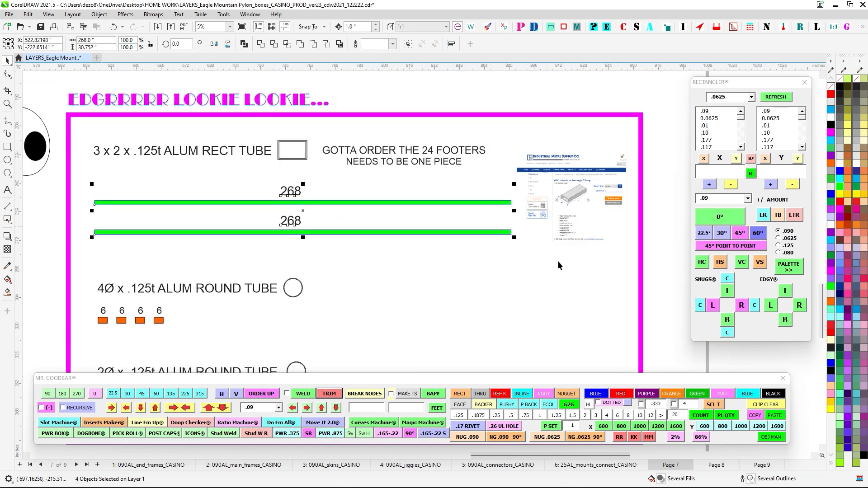
- Select the four orange 6 pieces under 4Ø x .125t ALUM ROUND TUBE and examine their heading
{"action": "left_click_drag", "start_coordinate": [497, 303], "coordinate": [626, 189]}
{"action": "scroll", "coordinate": [259, 204], "scroll_direction": "up", "scroll_amount": 1}
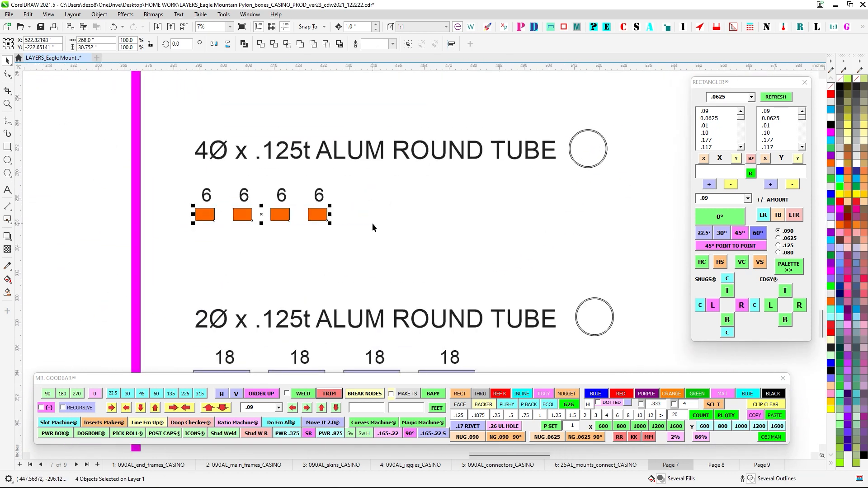
{"action": "scroll", "coordinate": [207, 192], "scroll_direction": "up", "scroll_amount": 1}
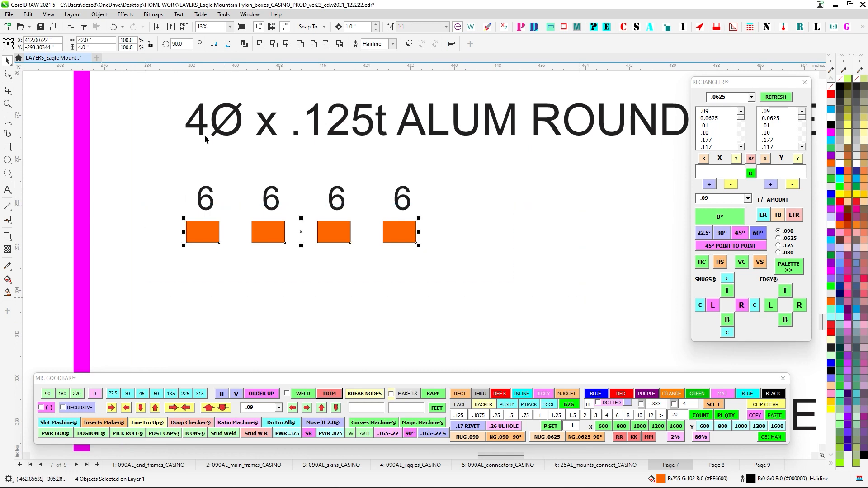
{"action": "left_click_drag", "start_coordinate": [209, 114], "coordinate": [187, 177]}
- Examine the 2Ø x .125t ALUM ROUND TUBE heading with its 18 pieces, and clear the selection
{"action": "scroll", "coordinate": [392, 233], "scroll_direction": "down", "scroll_amount": 1}
{"action": "left_click_drag", "start_coordinate": [429, 269], "coordinate": [430, 172]}
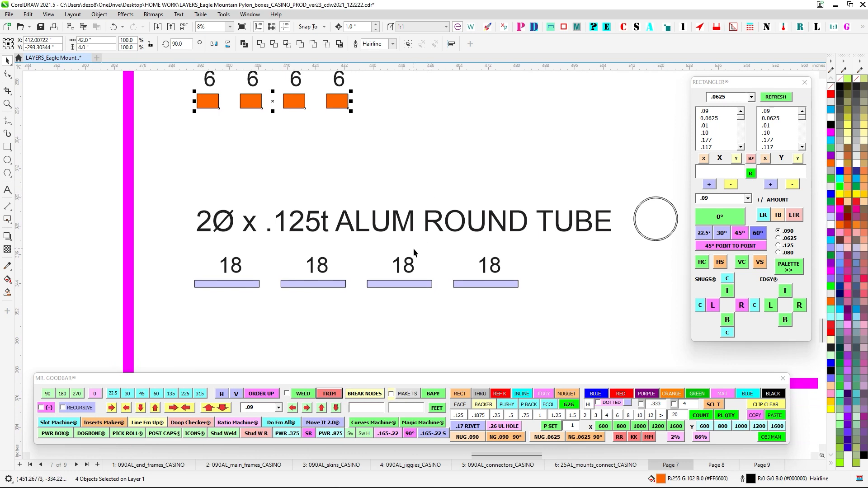
{"action": "scroll", "coordinate": [279, 228], "scroll_direction": "up", "scroll_amount": 1}
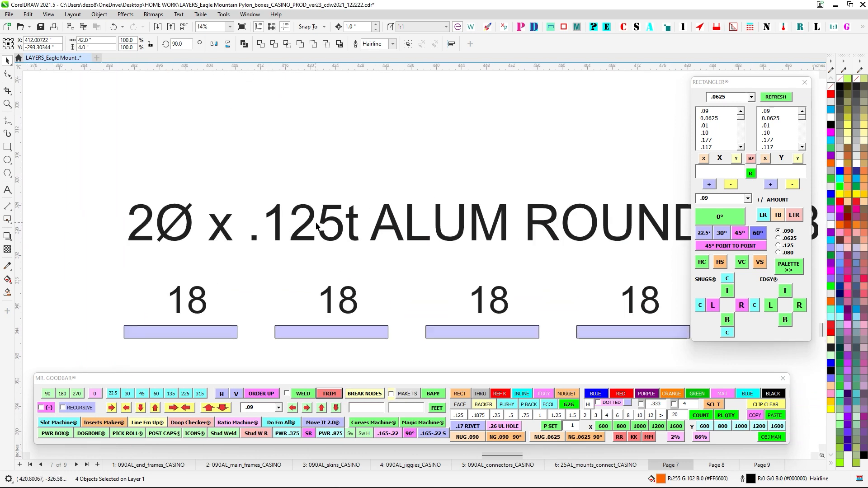
{"action": "scroll", "coordinate": [311, 224], "scroll_direction": "down", "scroll_amount": 1}
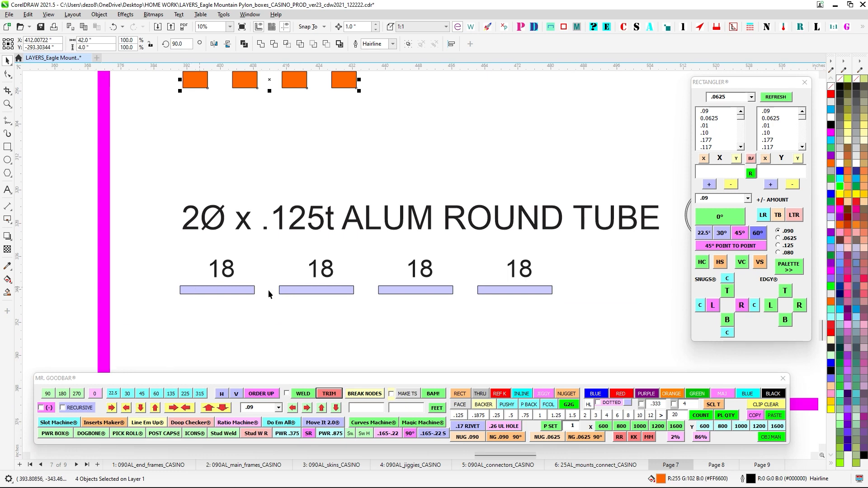
{"action": "scroll", "coordinate": [186, 220], "scroll_direction": "up", "scroll_amount": 1}
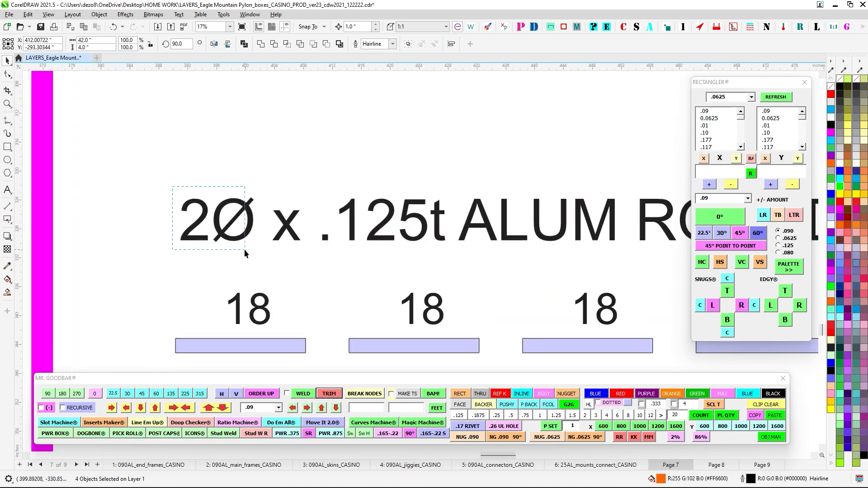
{"action": "left_click", "coordinate": [252, 256]}
- Select the four lavender 18 pieces under 2Ø x .125t ALUM ROUND TUBE
{"action": "scroll", "coordinate": [254, 256], "scroll_direction": "down", "scroll_amount": 1}
{"action": "left_click_drag", "start_coordinate": [263, 278], "coordinate": [218, 198]}
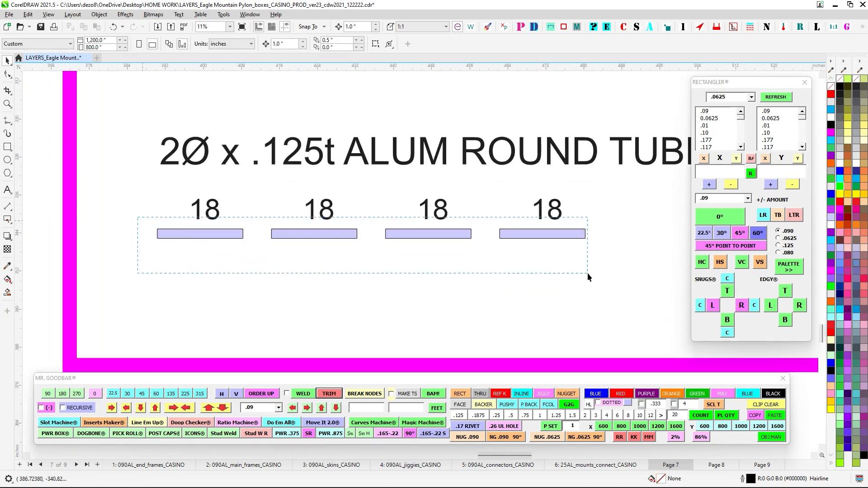
{"action": "left_click_drag", "start_coordinate": [588, 273], "coordinate": [625, 281]}
- Return to the CONNECTORS details and examine the plate section with the six purple tool symbols above and below it
{"action": "scroll", "coordinate": [620, 280], "scroll_direction": "down", "scroll_amount": 3}
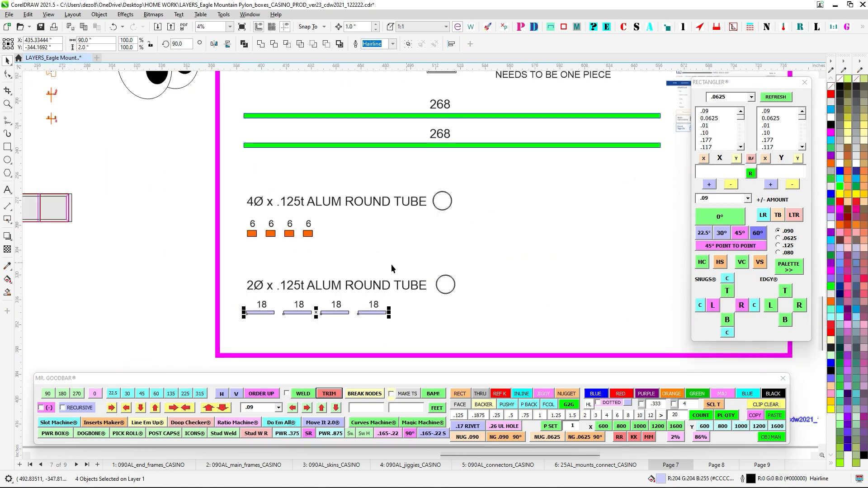
{"action": "scroll", "coordinate": [392, 266], "scroll_direction": "down", "scroll_amount": 3}
{"action": "left_click_drag", "start_coordinate": [376, 190], "coordinate": [345, 366]}
{"action": "scroll", "coordinate": [345, 365], "scroll_direction": "down", "scroll_amount": 1}
{"action": "left_click_drag", "start_coordinate": [321, 198], "coordinate": [320, 256]}
{"action": "left_click_drag", "start_coordinate": [298, 126], "coordinate": [297, 182]}
{"action": "scroll", "coordinate": [286, 121], "scroll_direction": "up", "scroll_amount": 2}
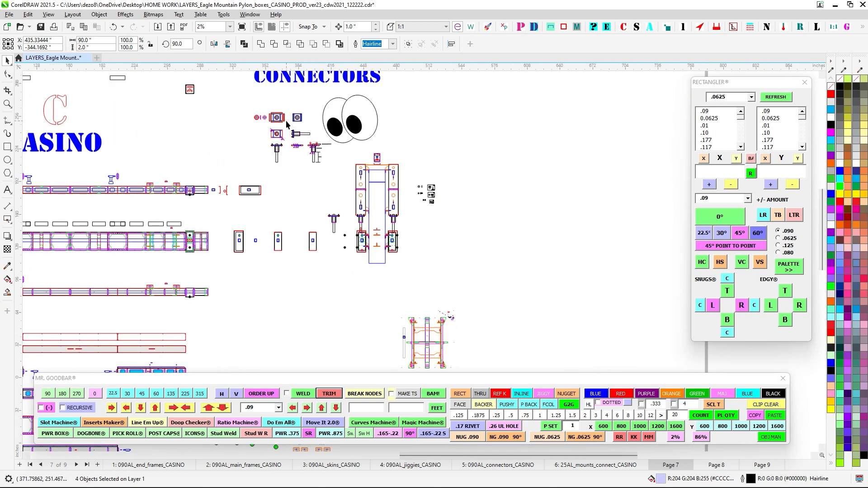
{"action": "scroll", "coordinate": [287, 135], "scroll_direction": "up", "scroll_amount": 5}
{"action": "scroll", "coordinate": [500, 173], "scroll_direction": "up", "scroll_amount": 3}
{"action": "left_click_drag", "start_coordinate": [452, 176], "coordinate": [570, 163]}
{"action": "mouse_move", "coordinate": [330, 165]}
{"action": "left_mouse_down"}
{"action": "mouse_move", "coordinate": [329, 154]}
{"action": "mouse_move", "coordinate": [329, 194]}
{"action": "left_mouse_up"}
{"action": "scroll", "coordinate": [257, 194], "scroll_direction": "up", "scroll_amount": 1}
{"action": "scroll", "coordinate": [299, 181], "scroll_direction": "up", "scroll_amount": 1}
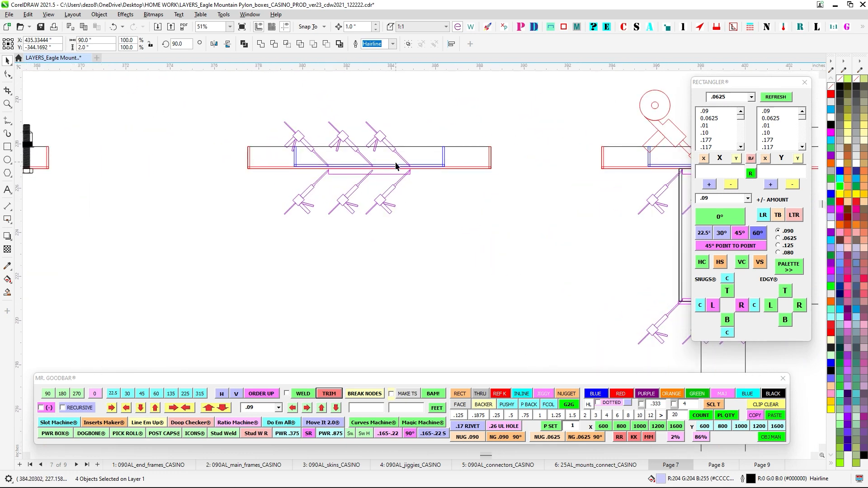
- Examine the tube-to-plate joint in the connector detail dimensioned 6 +/-, and clear the selection
{"action": "scroll", "coordinate": [395, 163], "scroll_direction": "down", "scroll_amount": 2}
{"action": "left_click_drag", "start_coordinate": [590, 194], "coordinate": [393, 147]}
{"action": "scroll", "coordinate": [416, 128], "scroll_direction": "up", "scroll_amount": 2}
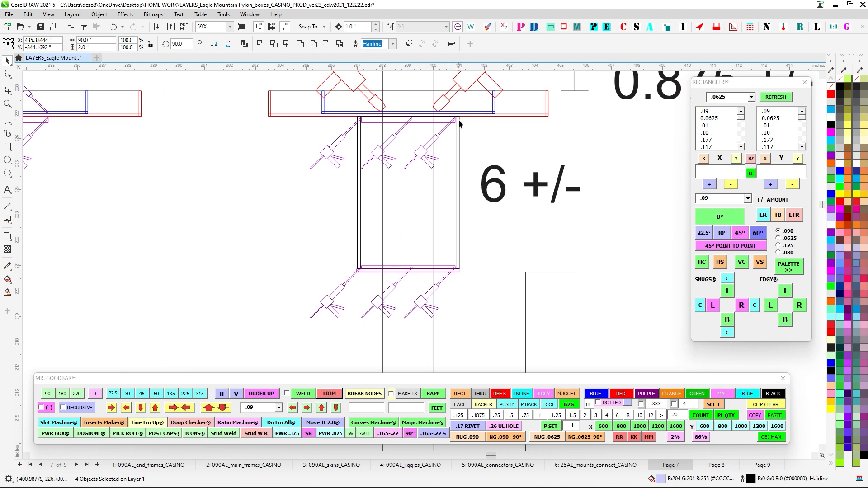
{"action": "left_click", "coordinate": [493, 227]}
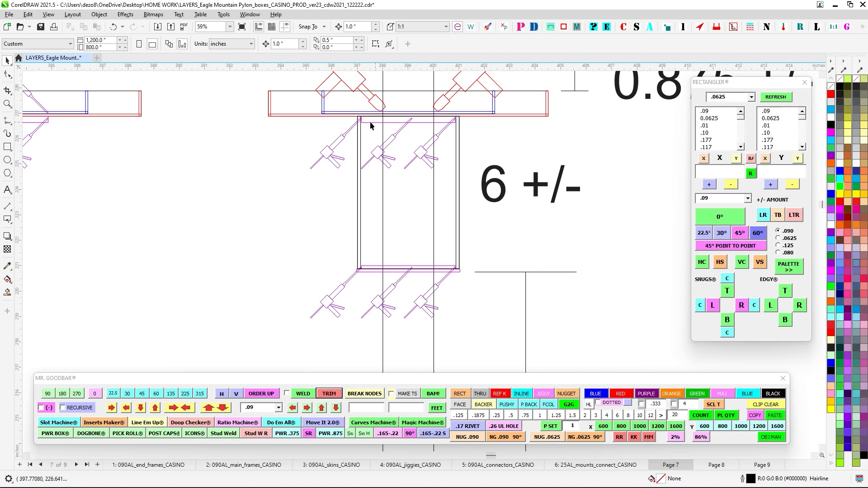
- Select the two magenta strips at the tube's lower end in the 6 +/- connector detail
{"action": "scroll", "coordinate": [441, 125], "scroll_direction": "down", "scroll_amount": 3}
{"action": "scroll", "coordinate": [422, 161], "scroll_direction": "up", "scroll_amount": 2}
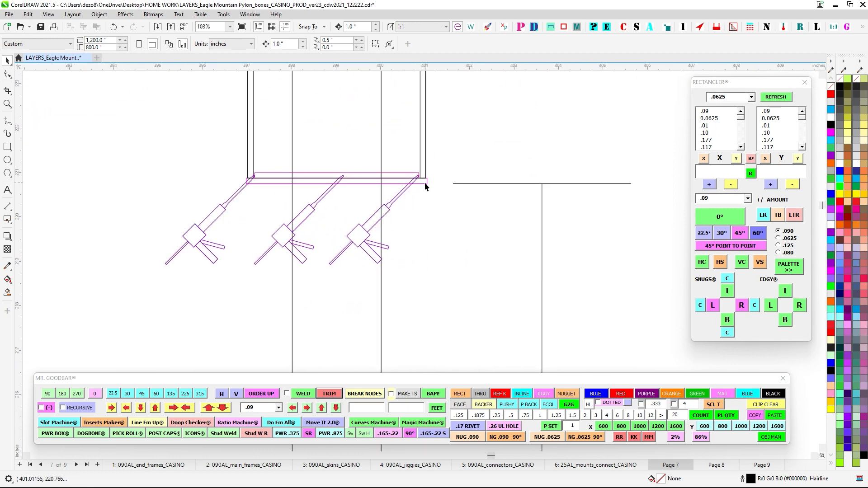
{"action": "left_click_drag", "start_coordinate": [417, 177], "coordinate": [209, 213]}
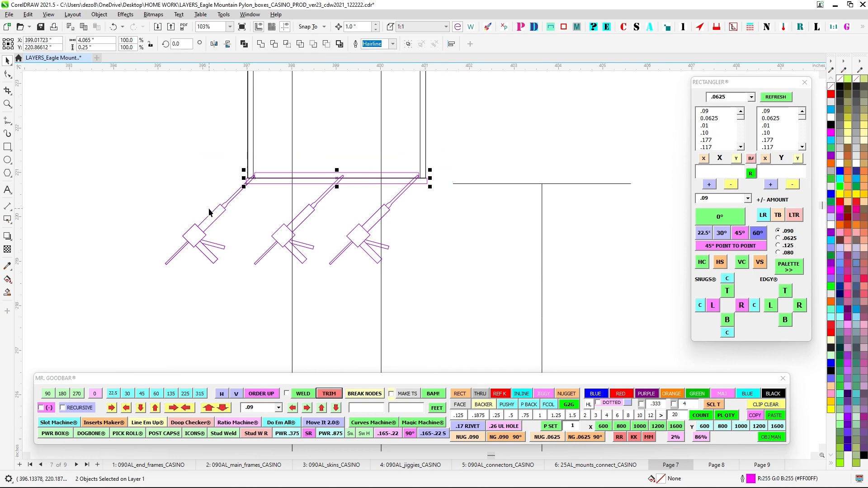
- Select the long inner tube in the 6 +/- connector detail and nudge it up through the plate to the 0.875 +/- line
{"action": "scroll", "coordinate": [423, 183], "scroll_direction": "down", "scroll_amount": 3}
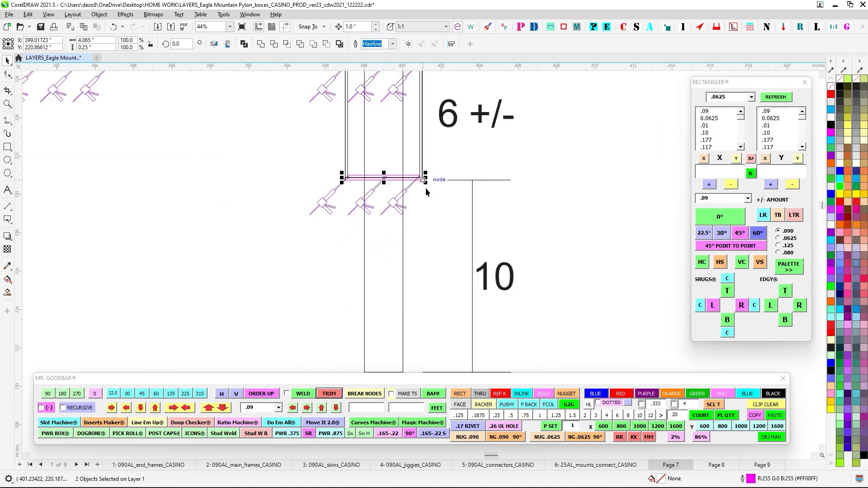
{"action": "scroll", "coordinate": [383, 147], "scroll_direction": "down", "scroll_amount": 4}
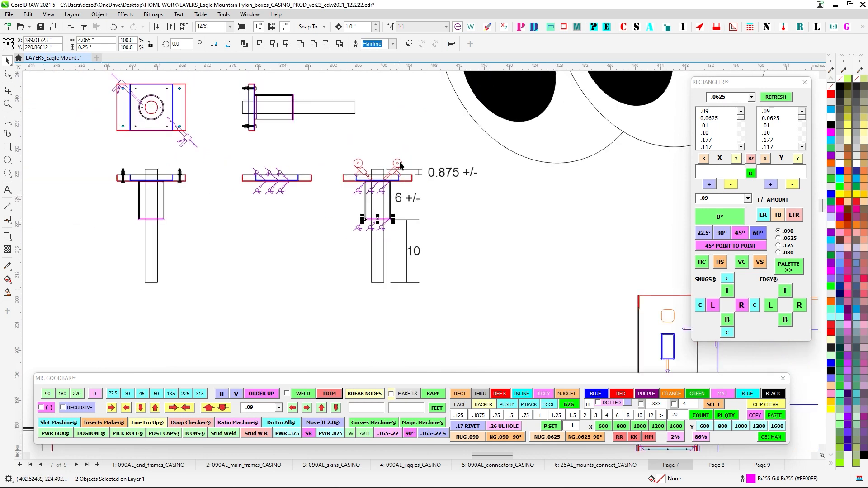
{"action": "left_click_drag", "start_coordinate": [370, 192], "coordinate": [406, 126]}
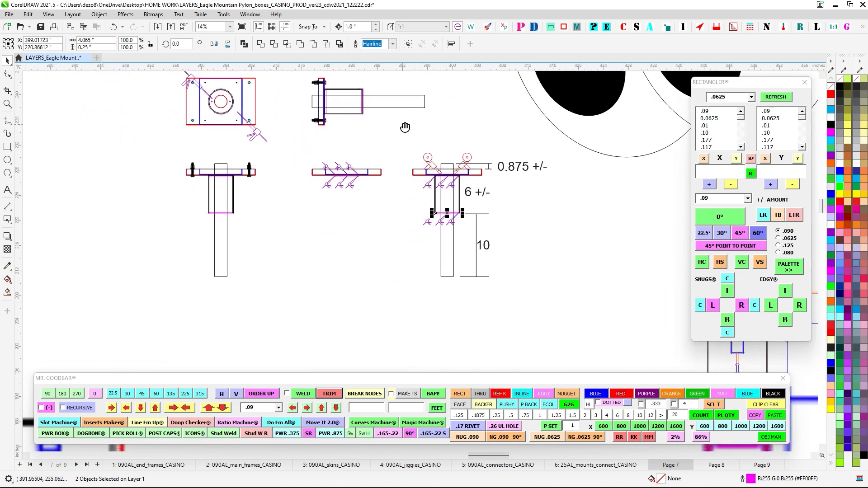
{"action": "left_click", "coordinate": [455, 252]}
{"action": "scroll", "coordinate": [479, 168], "scroll_direction": "up", "scroll_amount": 2}
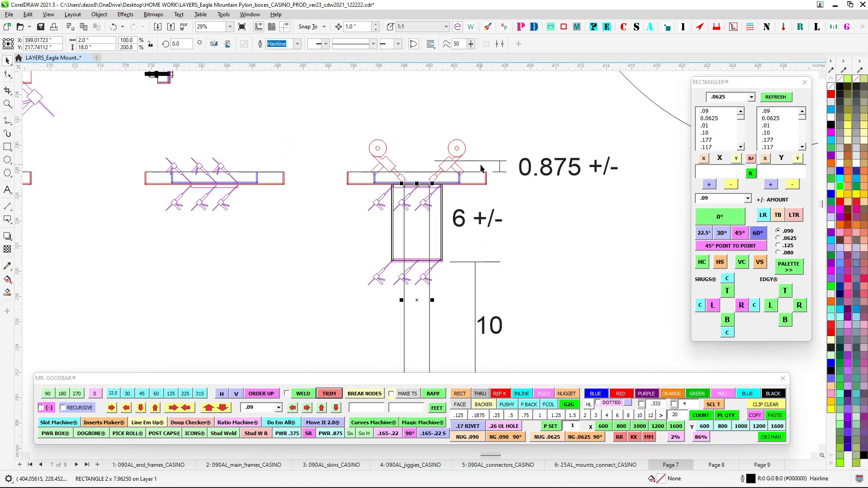
{"action": "key", "text": "Up"}
{"action": "key", "text": "Up"}
{"action": "key", "text": "Up"}
{"action": "key", "text": "Up"}
{"action": "key", "text": "Up"}
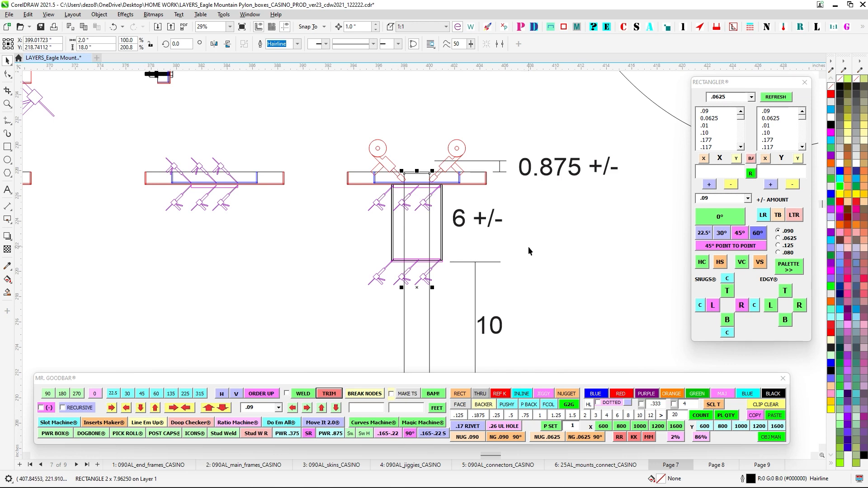
- Examine the inner tube's upper and lower ends against the 0.875 +/- and 10 dimension lines
{"action": "scroll", "coordinate": [507, 175], "scroll_direction": "up", "scroll_amount": 2}
{"action": "scroll", "coordinate": [318, 164], "scroll_direction": "up", "scroll_amount": 2}
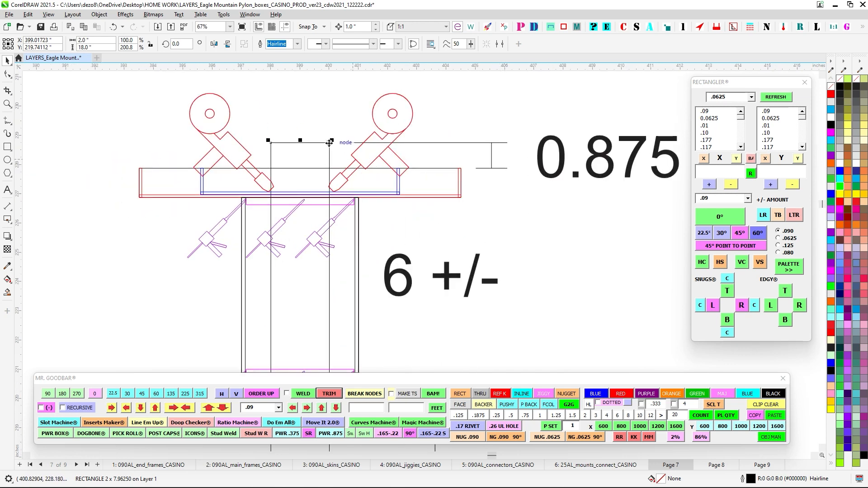
{"action": "left_click_drag", "start_coordinate": [529, 158], "coordinate": [471, 158]}
{"action": "scroll", "coordinate": [426, 183], "scroll_direction": "down", "scroll_amount": 2}
{"action": "left_click_drag", "start_coordinate": [399, 329], "coordinate": [326, 151]}
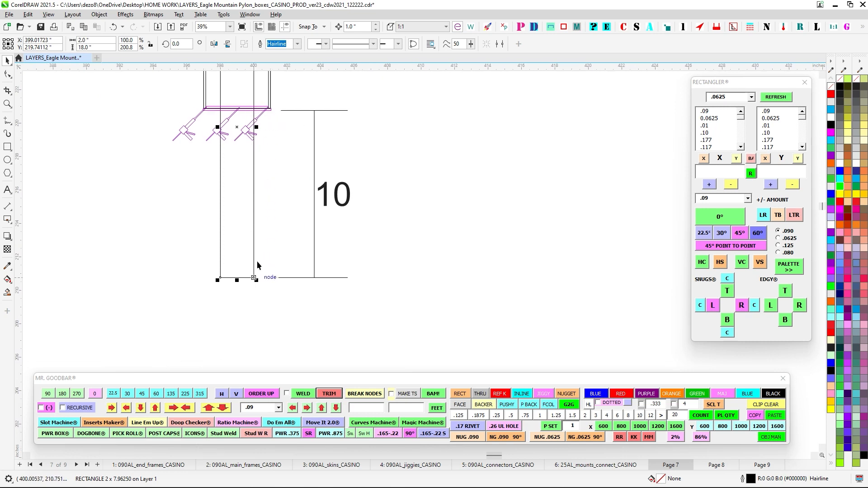
{"action": "scroll", "coordinate": [266, 270], "scroll_direction": "down", "scroll_amount": 4}
{"action": "left_click_drag", "start_coordinate": [237, 109], "coordinate": [256, 186]}
- Examine the two red tool symbols where the inner tube passes through the plate in the connector detail
{"action": "scroll", "coordinate": [255, 186], "scroll_direction": "up", "scroll_amount": 10}
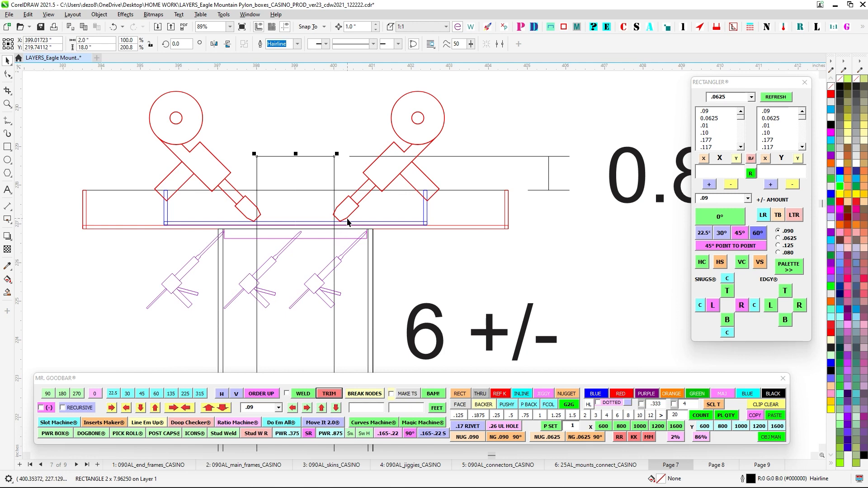
{"action": "scroll", "coordinate": [339, 199], "scroll_direction": "down", "scroll_amount": 2}
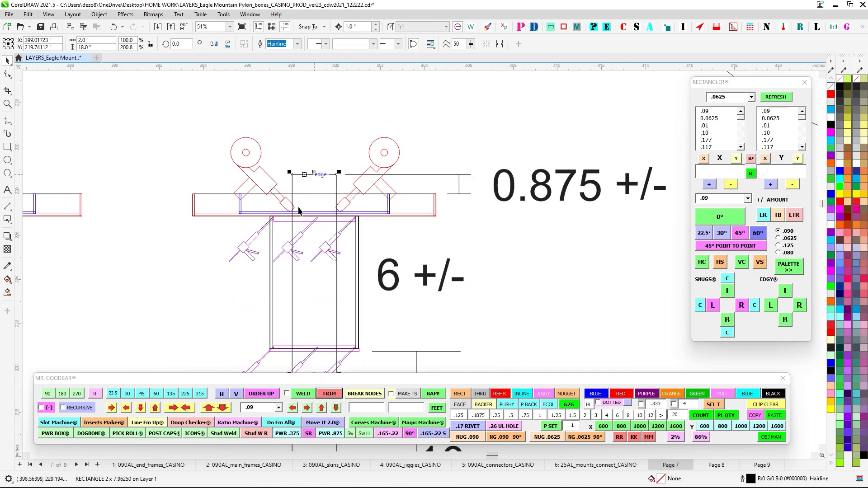
{"action": "scroll", "coordinate": [299, 209], "scroll_direction": "up", "scroll_amount": 2}
{"action": "scroll", "coordinate": [329, 207], "scroll_direction": "down", "scroll_amount": 1}
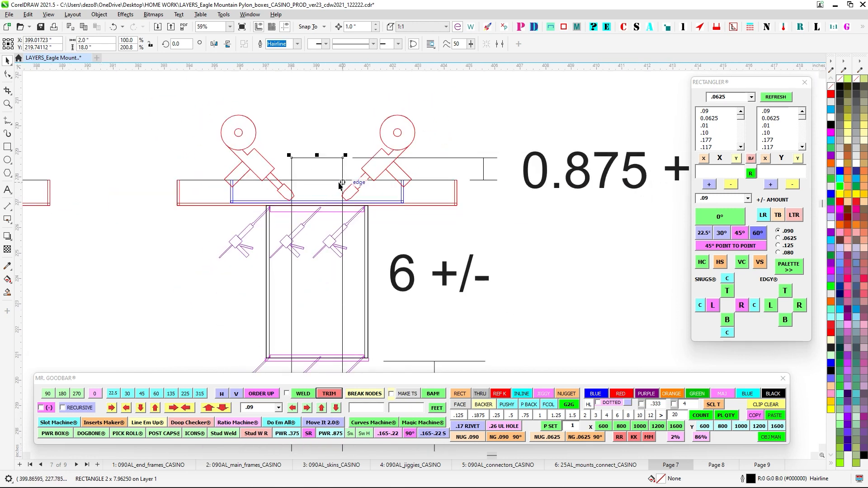
{"action": "scroll", "coordinate": [308, 178], "scroll_direction": "up", "scroll_amount": 2}
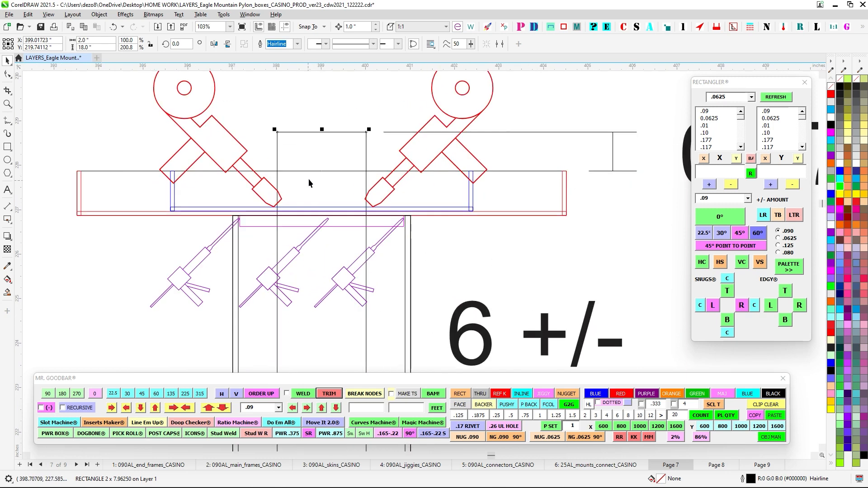
{"action": "scroll", "coordinate": [315, 173], "scroll_direction": "down", "scroll_amount": 1}
- Select the ten objects of the bolted plate section in the leftmost connector detail
{"action": "scroll", "coordinate": [320, 177], "scroll_direction": "down", "scroll_amount": 5}
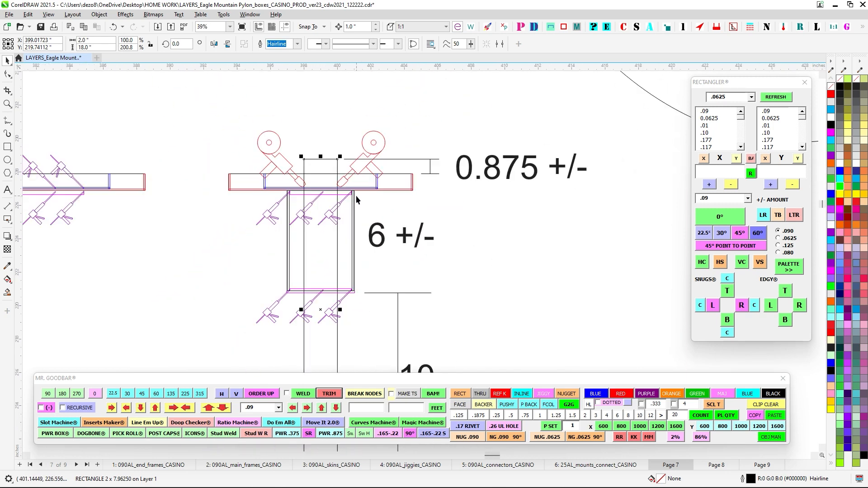
{"action": "scroll", "coordinate": [338, 245], "scroll_direction": "up", "scroll_amount": 3}
{"action": "left_click_drag", "start_coordinate": [171, 229], "coordinate": [513, 292]}
{"action": "scroll", "coordinate": [331, 253], "scroll_direction": "down", "scroll_amount": 2}
- Examine the purple tool symbols and magenta strips at both ends of the outer tube in the 6 +/- detail
{"action": "scroll", "coordinate": [471, 268], "scroll_direction": "up", "scroll_amount": 6}
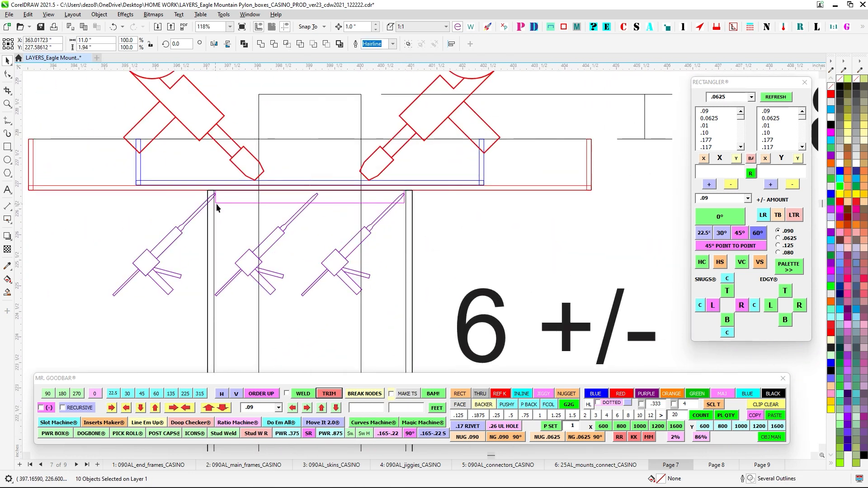
{"action": "scroll", "coordinate": [216, 204], "scroll_direction": "up", "scroll_amount": 1}
{"action": "scroll", "coordinate": [376, 240], "scroll_direction": "down", "scroll_amount": 3}
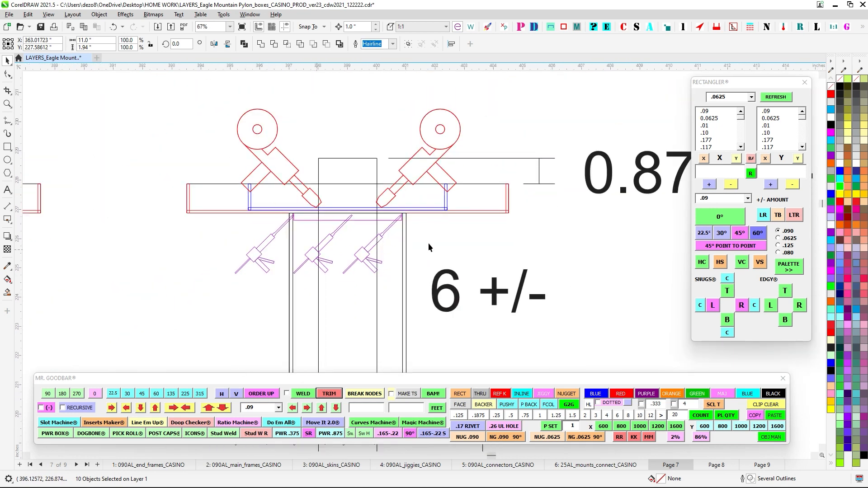
{"action": "scroll", "coordinate": [398, 267], "scroll_direction": "down", "scroll_amount": 3}
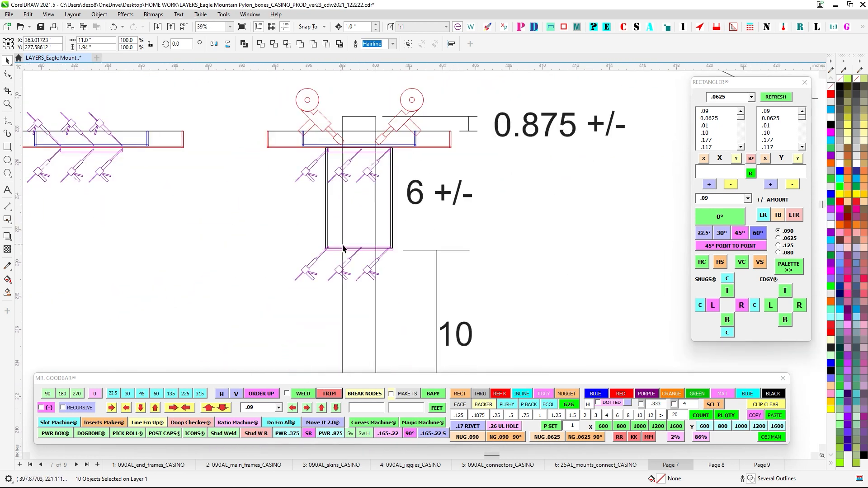
{"action": "scroll", "coordinate": [342, 249], "scroll_direction": "up", "scroll_amount": 6}
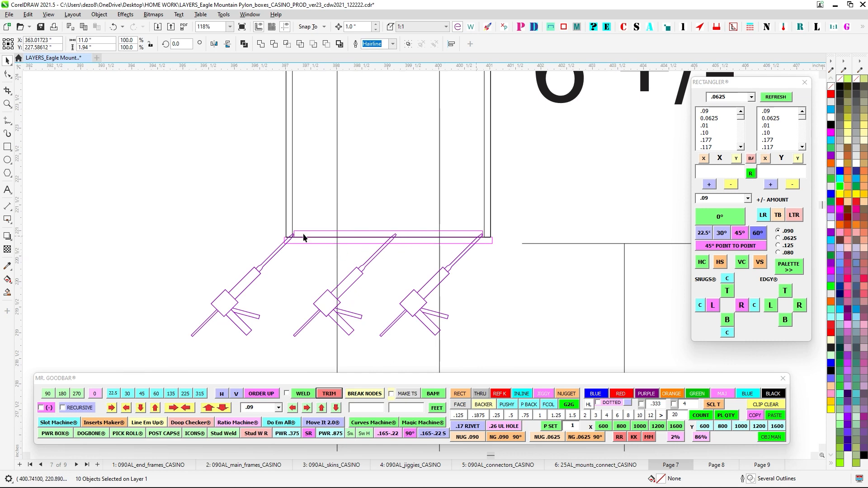
{"action": "scroll", "coordinate": [304, 235], "scroll_direction": "down", "scroll_amount": 3}
{"action": "left_click_drag", "start_coordinate": [374, 213], "coordinate": [366, 317]}
{"action": "scroll", "coordinate": [332, 109], "scroll_direction": "up", "scroll_amount": 4}
{"action": "left_click_drag", "start_coordinate": [332, 108], "coordinate": [295, 191]}
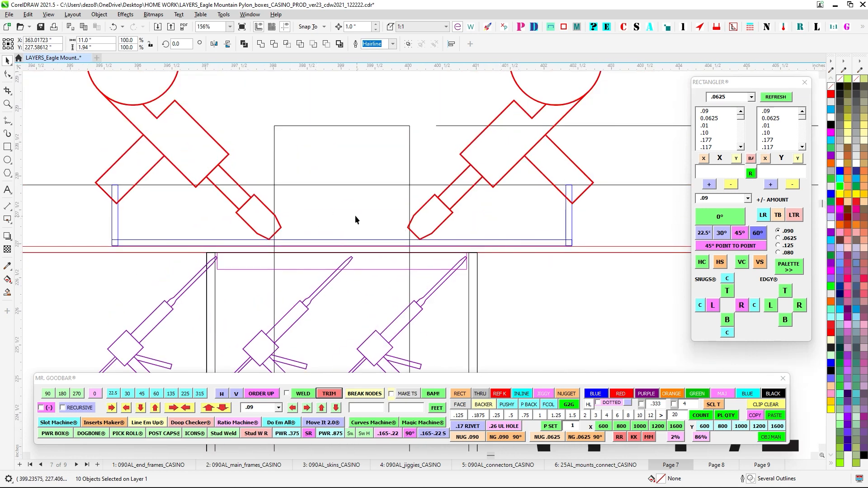
{"action": "scroll", "coordinate": [362, 211], "scroll_direction": "down", "scroll_amount": 6}
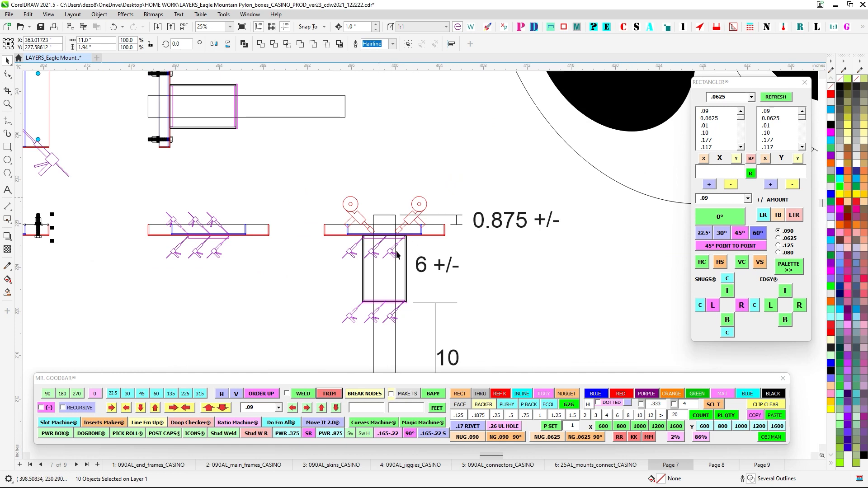
- Select the complete bolted box assembly below the pylon leg connector, including its side brackets, and clear the selection
{"action": "left_click_drag", "start_coordinate": [387, 289], "coordinate": [317, 199]}
{"action": "scroll", "coordinate": [321, 202], "scroll_direction": "down", "scroll_amount": 2}
{"action": "left_click_drag", "start_coordinate": [425, 232], "coordinate": [270, 204]}
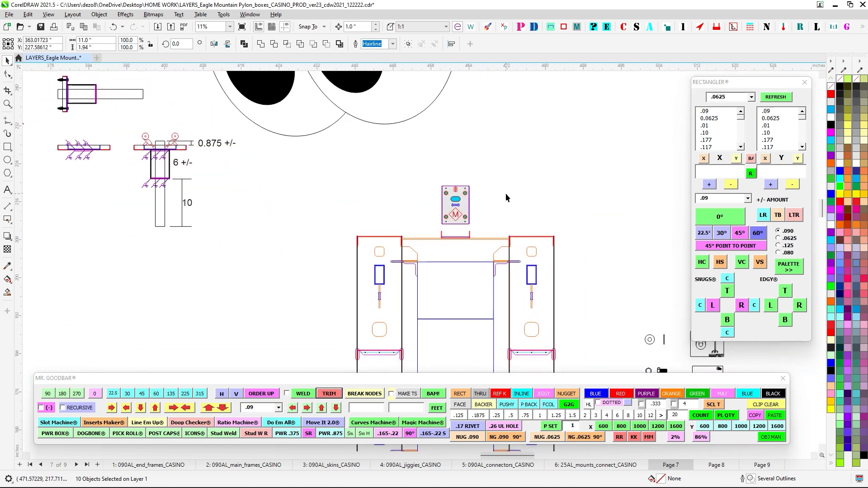
{"action": "scroll", "coordinate": [509, 202], "scroll_direction": "down", "scroll_amount": 1}
{"action": "left_click_drag", "start_coordinate": [526, 269], "coordinate": [420, 145]}
{"action": "left_click_drag", "start_coordinate": [386, 273], "coordinate": [468, 155]}
{"action": "scroll", "coordinate": [366, 214], "scroll_direction": "up", "scroll_amount": 2}
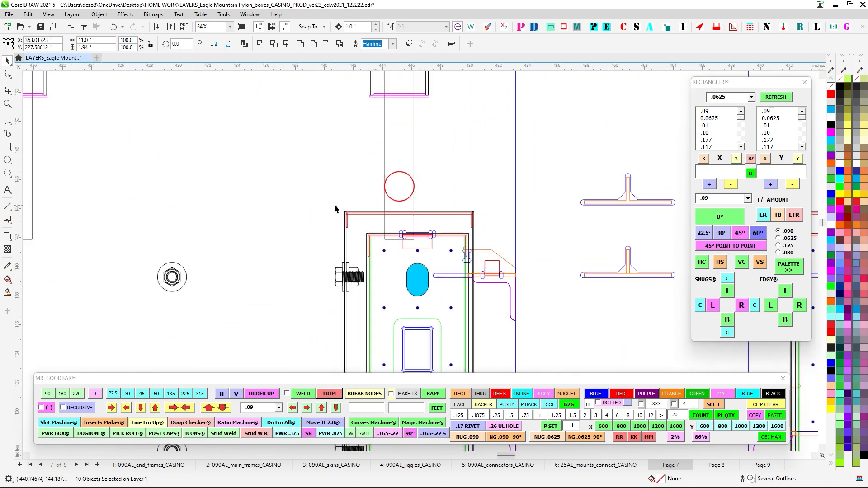
{"action": "left_click_drag", "start_coordinate": [331, 197], "coordinate": [506, 347]}
{"action": "scroll", "coordinate": [344, 129], "scroll_direction": "down", "scroll_amount": 1}
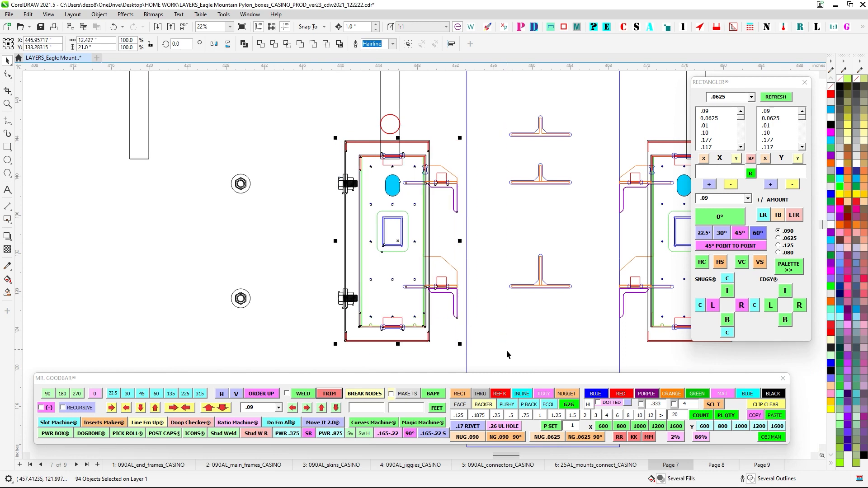
{"action": "left_click", "coordinate": [517, 149]}
- Select the red .090 extrusion across the box's upper edge and examine the bolted connector tube linking it to the pylon leg above
{"action": "left_click_drag", "start_coordinate": [404, 142], "coordinate": [374, 227]}
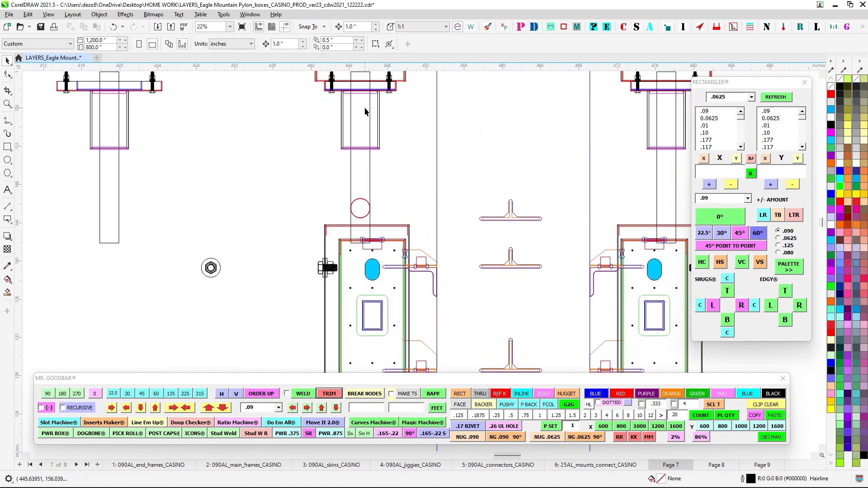
{"action": "scroll", "coordinate": [337, 239], "scroll_direction": "up", "scroll_amount": 1}
{"action": "left_click", "coordinate": [327, 221]}
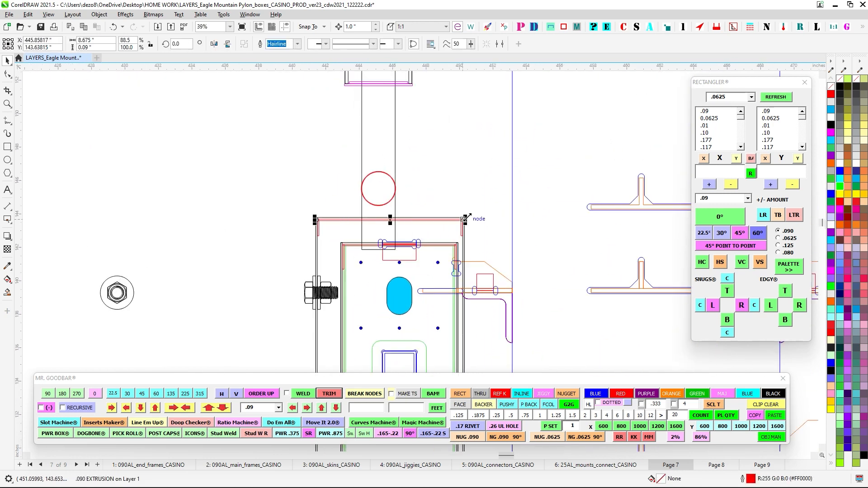
{"action": "scroll", "coordinate": [468, 227], "scroll_direction": "down", "scroll_amount": 1}
{"action": "scroll", "coordinate": [469, 228], "scroll_direction": "down", "scroll_amount": 3}
{"action": "scroll", "coordinate": [466, 190], "scroll_direction": "up", "scroll_amount": 3}
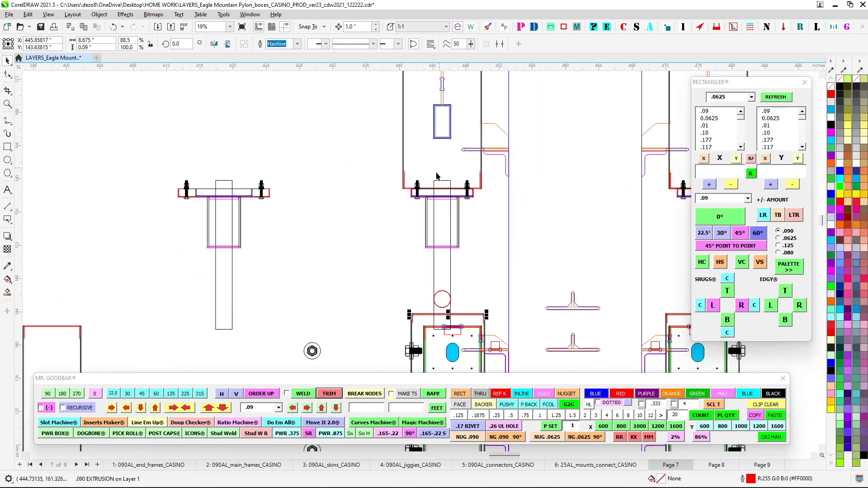
{"action": "scroll", "coordinate": [443, 354], "scroll_direction": "down", "scroll_amount": 1}
{"action": "scroll", "coordinate": [429, 264], "scroll_direction": "up", "scroll_amount": 1}
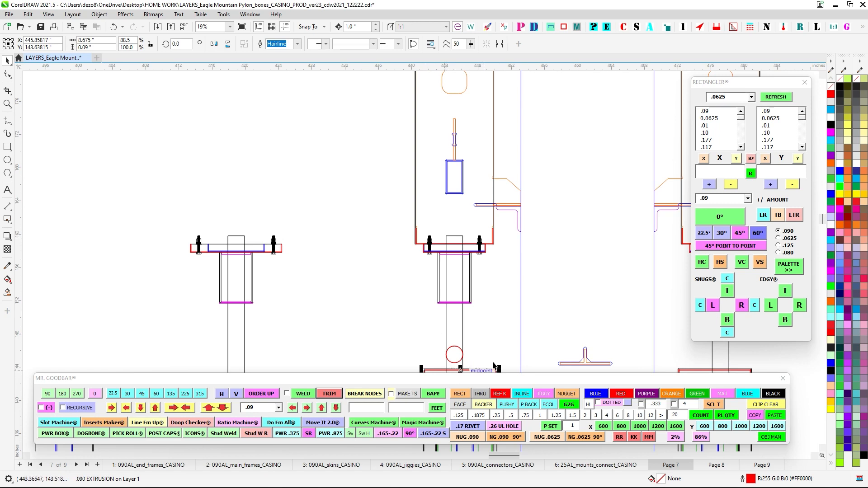
- Examine the MID section's panel with the blue cutout, marked T and C M, and its numbered flanges
{"action": "scroll", "coordinate": [475, 359], "scroll_direction": "down", "scroll_amount": 5}
{"action": "scroll", "coordinate": [483, 357], "scroll_direction": "up", "scroll_amount": 2}
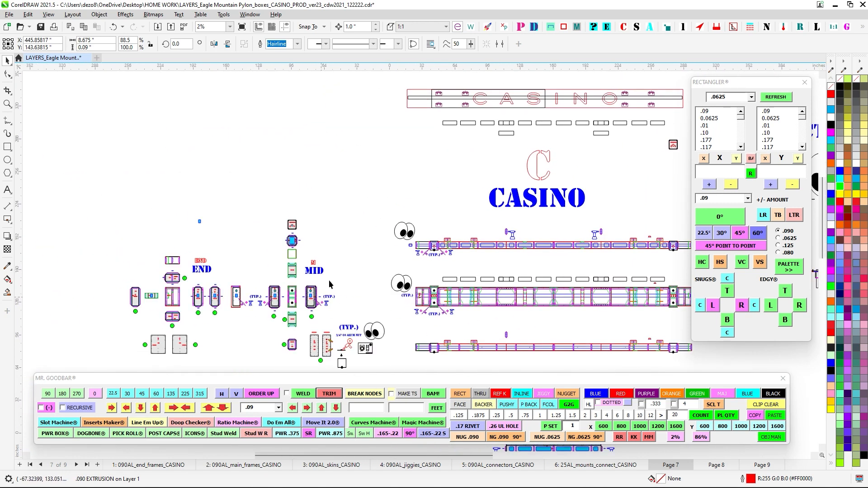
{"action": "scroll", "coordinate": [295, 240], "scroll_direction": "up", "scroll_amount": 2}
{"action": "scroll", "coordinate": [295, 241], "scroll_direction": "up", "scroll_amount": 2}
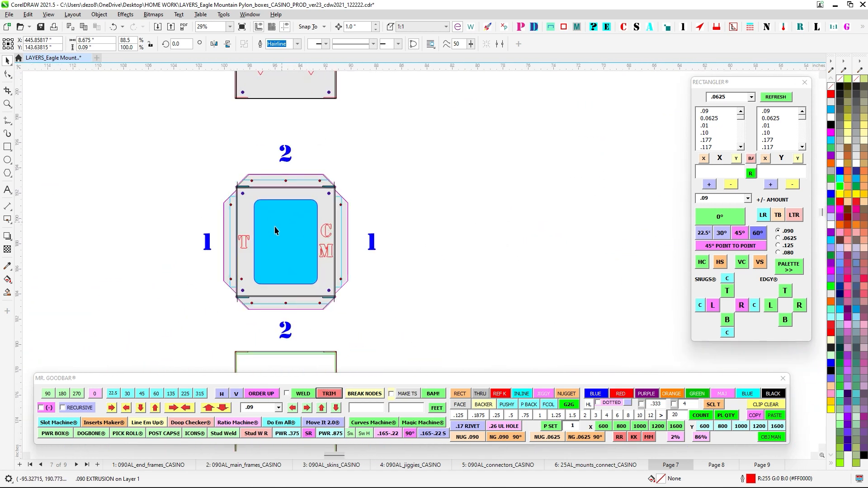
{"action": "scroll", "coordinate": [275, 230], "scroll_direction": "down", "scroll_amount": 3}
{"action": "scroll", "coordinate": [274, 261], "scroll_direction": "up", "scroll_amount": 2}
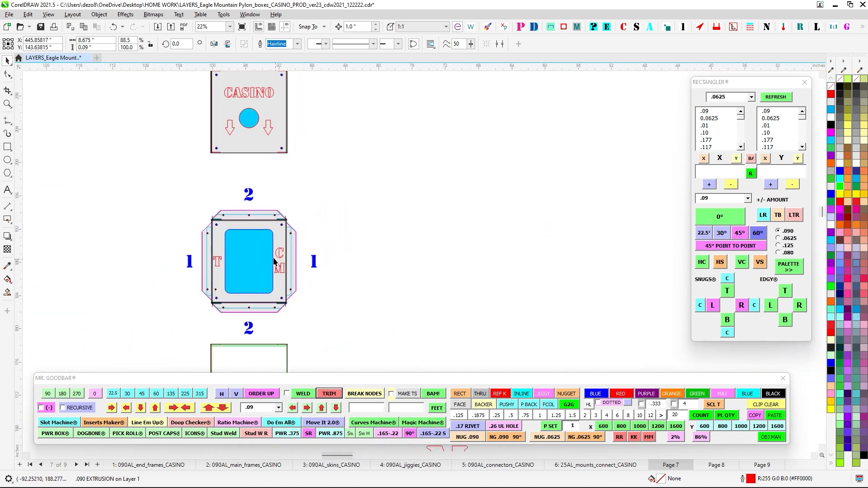
{"action": "scroll", "coordinate": [261, 262], "scroll_direction": "down", "scroll_amount": 4}
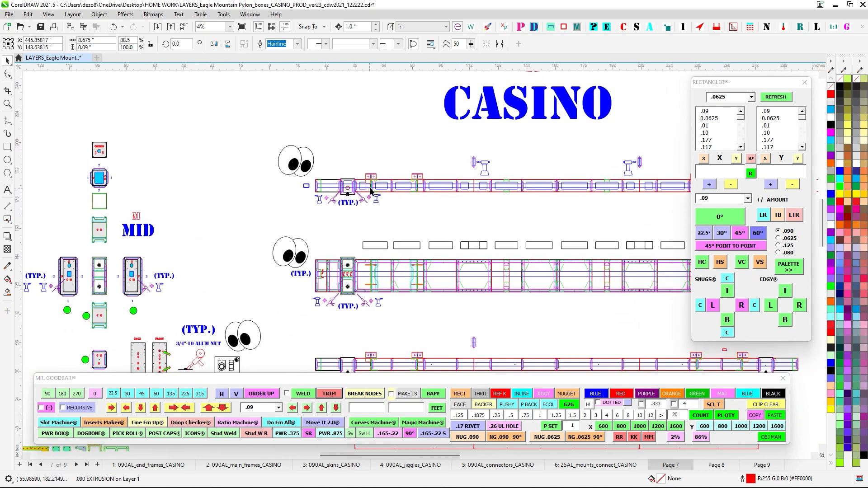
- Examine the bolted joint in the main CASINO frame and select the first blank rectangle above it
{"action": "scroll", "coordinate": [371, 190], "scroll_direction": "up", "scroll_amount": 5}
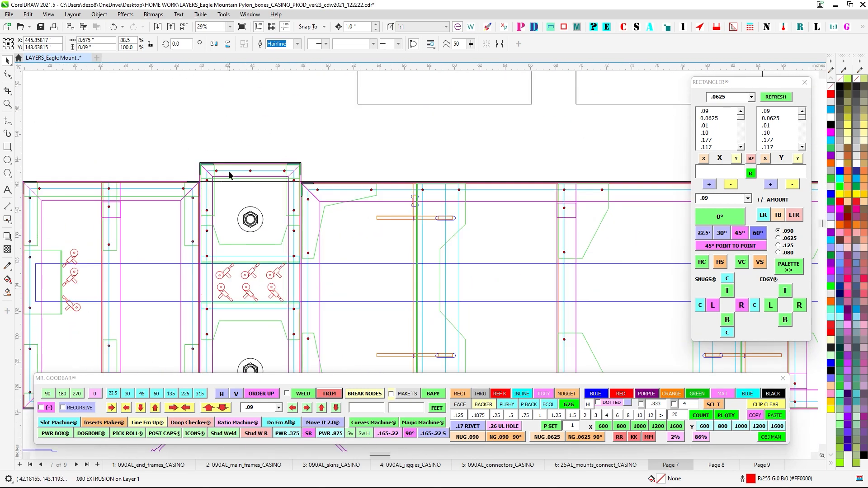
{"action": "scroll", "coordinate": [313, 178], "scroll_direction": "down", "scroll_amount": 2}
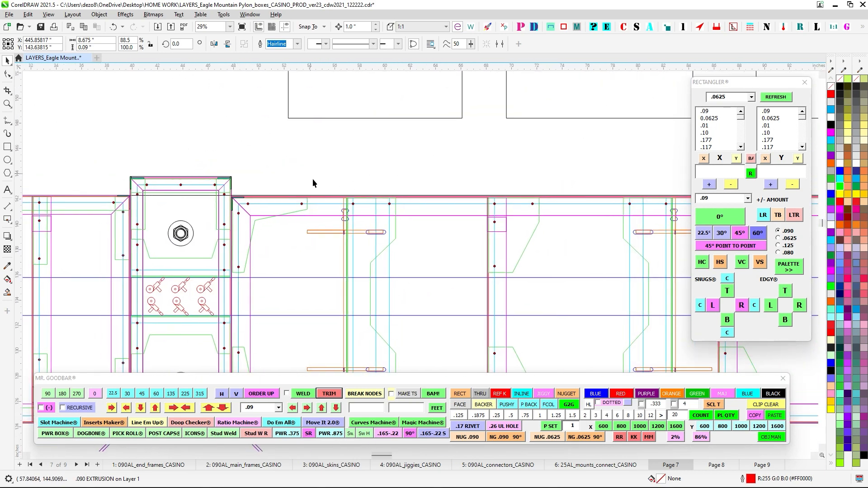
{"action": "left_click_drag", "start_coordinate": [463, 162], "coordinate": [463, 163]}
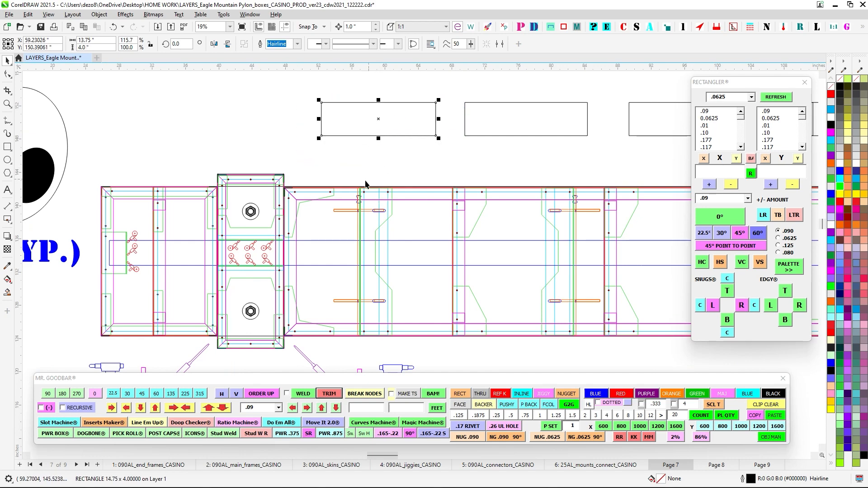
- Examine the IN and OUT bracket panels beside the QTY 10 panel
{"action": "scroll", "coordinate": [224, 168], "scroll_direction": "down", "scroll_amount": 6}
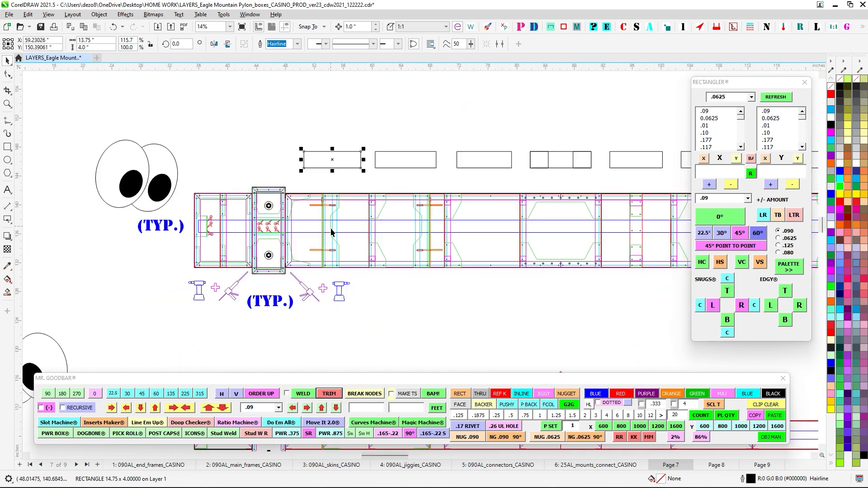
{"action": "scroll", "coordinate": [457, 227], "scroll_direction": "up", "scroll_amount": 5}
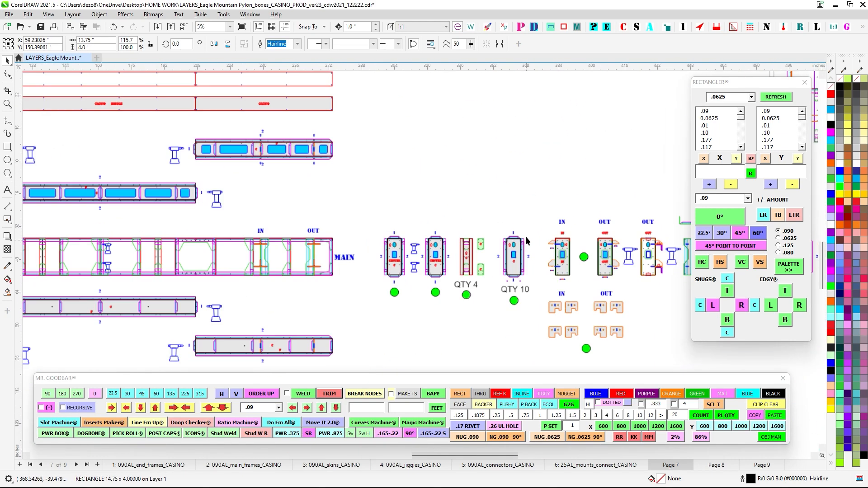
{"action": "left_click_drag", "start_coordinate": [446, 220], "coordinate": [227, 237]}
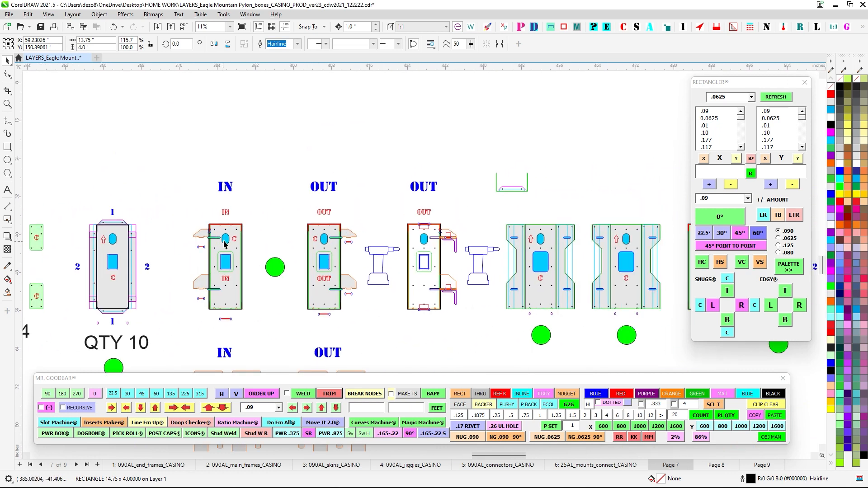
- Examine the OUT bracket panels and the wider flanged panels beside them
{"action": "scroll", "coordinate": [229, 238], "scroll_direction": "up", "scroll_amount": 2}
{"action": "left_click_drag", "start_coordinate": [576, 241], "coordinate": [290, 223]}
{"action": "scroll", "coordinate": [289, 223], "scroll_direction": "down", "scroll_amount": 1}
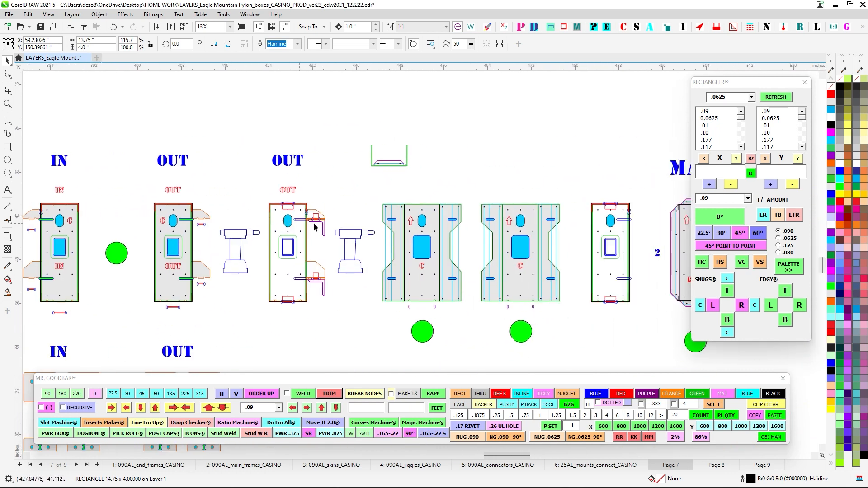
{"action": "scroll", "coordinate": [650, 260], "scroll_direction": "down", "scroll_amount": 4}
{"action": "scroll", "coordinate": [362, 151], "scroll_direction": "up", "scroll_amount": 3}
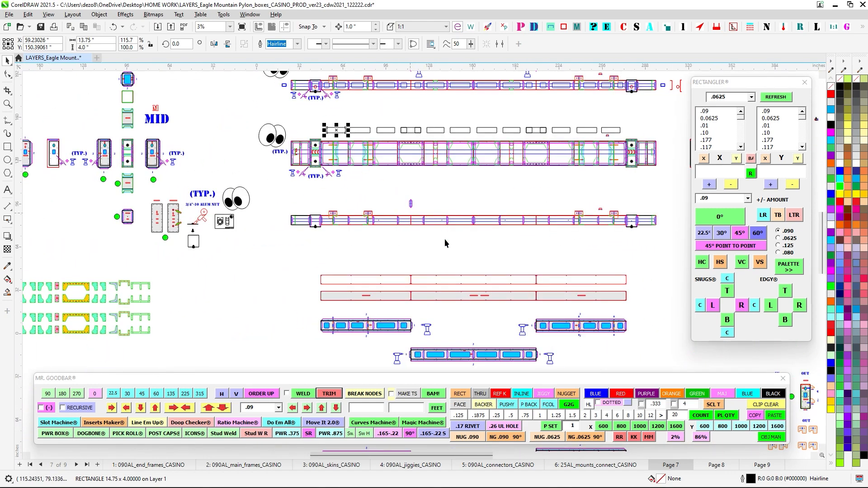
- Examine the CASINO letter face strip, including the letter outlines, mounting holes and panel seams
{"action": "scroll", "coordinate": [446, 242], "scroll_direction": "down", "scroll_amount": 4}
{"action": "scroll", "coordinate": [403, 333], "scroll_direction": "up", "scroll_amount": 5}
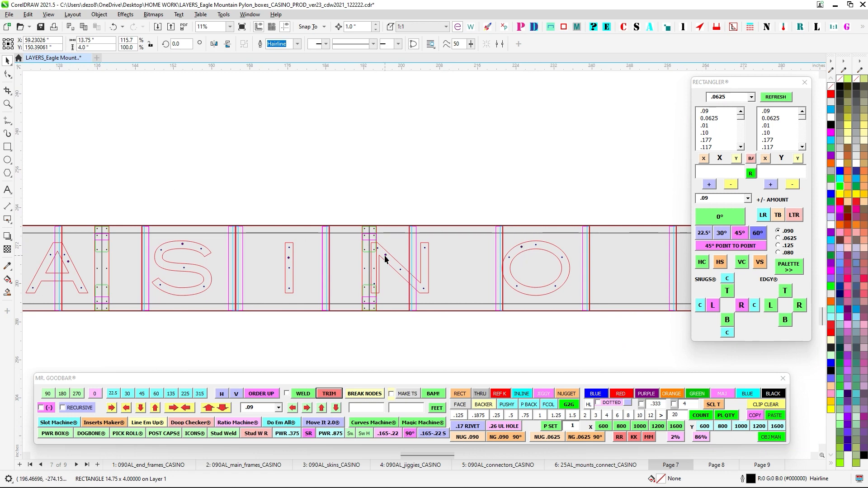
{"action": "left_click_drag", "start_coordinate": [274, 252], "coordinate": [465, 254]}
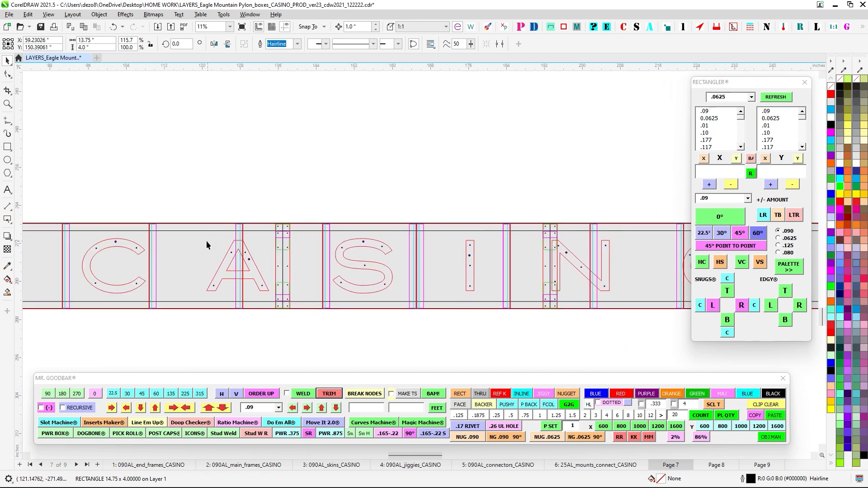
{"action": "scroll", "coordinate": [206, 245], "scroll_direction": "down", "scroll_amount": 1}
{"action": "scroll", "coordinate": [354, 266], "scroll_direction": "down", "scroll_amount": 1}
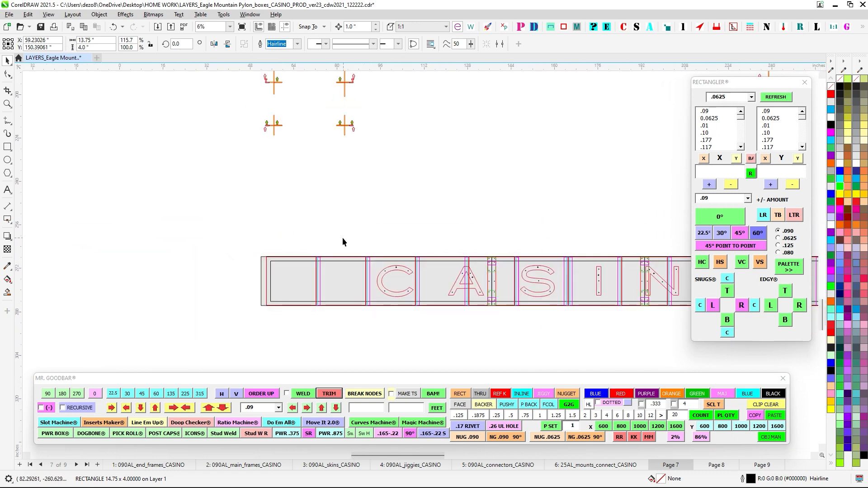
- Examine the bolted pylon leg joint at the left end of the main CASINO frame
{"action": "scroll", "coordinate": [343, 242], "scroll_direction": "down", "scroll_amount": 1}
{"action": "scroll", "coordinate": [354, 151], "scroll_direction": "down", "scroll_amount": 5}
{"action": "scroll", "coordinate": [307, 211], "scroll_direction": "up", "scroll_amount": 1}
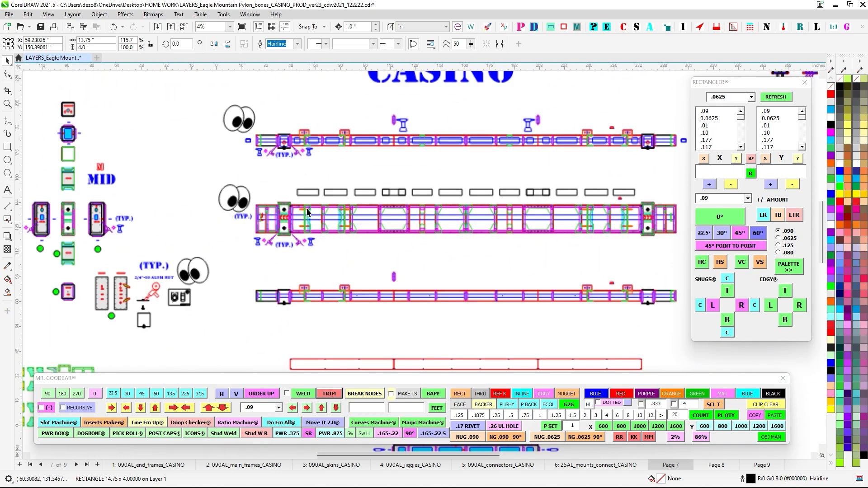
{"action": "scroll", "coordinate": [307, 211], "scroll_direction": "up", "scroll_amount": 2}
{"action": "scroll", "coordinate": [225, 256], "scroll_direction": "up", "scroll_amount": 1}
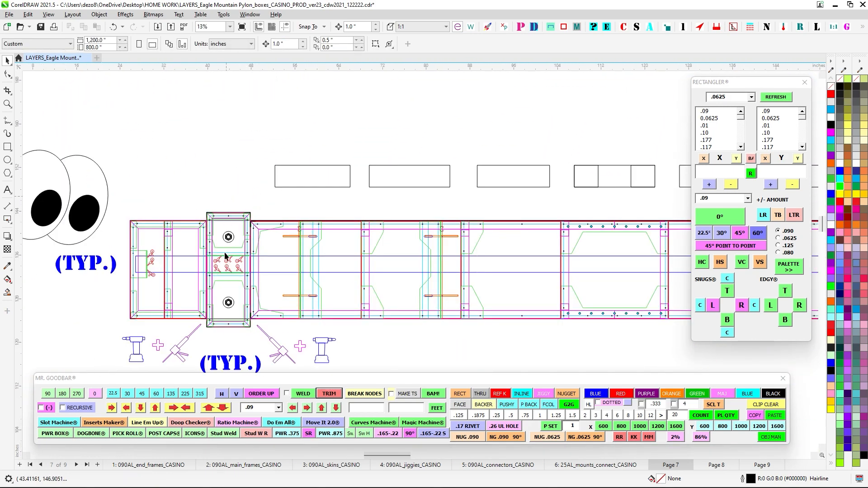
{"action": "scroll", "coordinate": [225, 256], "scroll_direction": "down", "scroll_amount": 4}
{"action": "scroll", "coordinate": [436, 192], "scroll_direction": "up", "scroll_amount": 1}
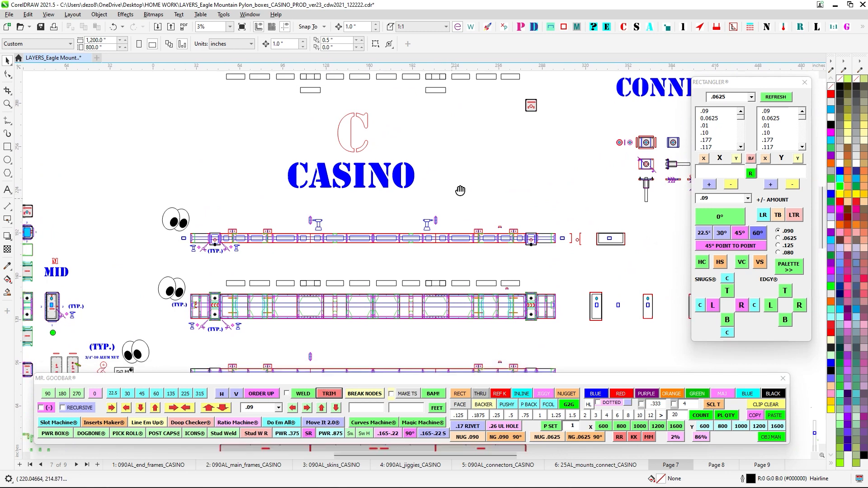
- Select the left box column with its connector in the pylon side view below the CONNECTORS heading
{"action": "scroll", "coordinate": [481, 188], "scroll_direction": "down", "scroll_amount": 1}
{"action": "scroll", "coordinate": [385, 204], "scroll_direction": "right", "scroll_amount": 5}
{"action": "scroll", "coordinate": [380, 172], "scroll_direction": "up", "scroll_amount": 2}
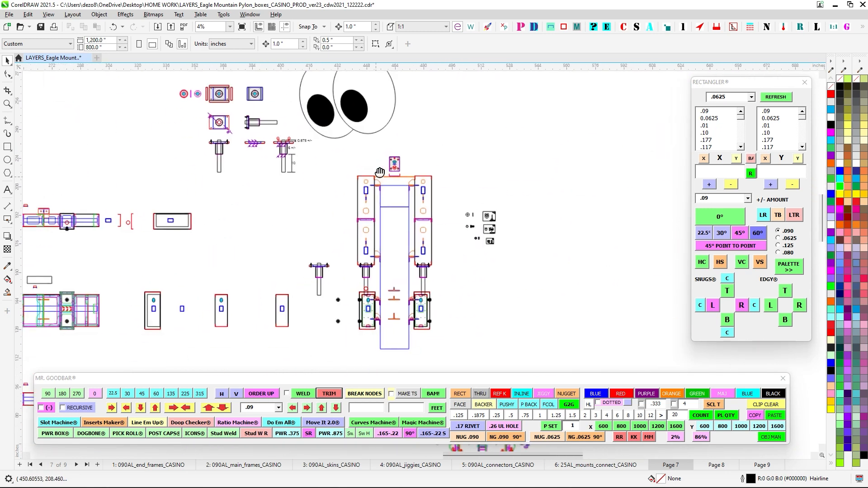
{"action": "scroll", "coordinate": [380, 172], "scroll_direction": "up", "scroll_amount": 2}
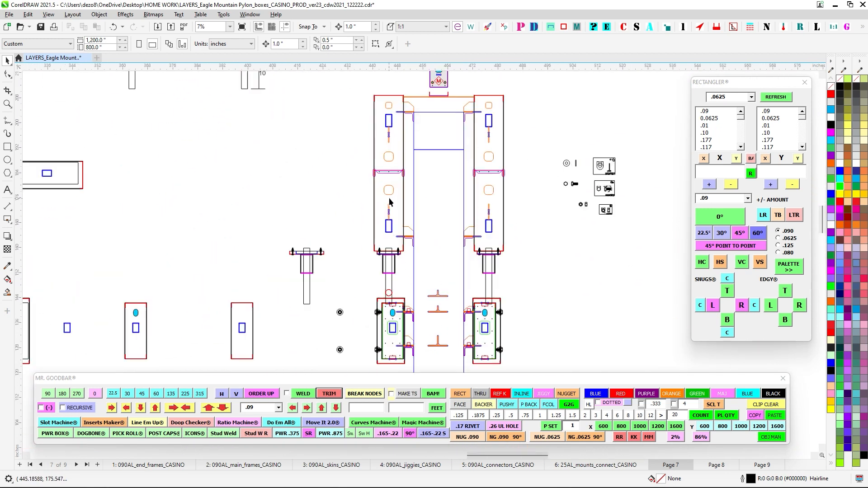
{"action": "left_click", "coordinate": [407, 298]}
{"action": "scroll", "coordinate": [410, 294], "scroll_direction": "down", "scroll_amount": 1}
{"action": "left_click_drag", "start_coordinate": [278, 242], "coordinate": [566, 238]}
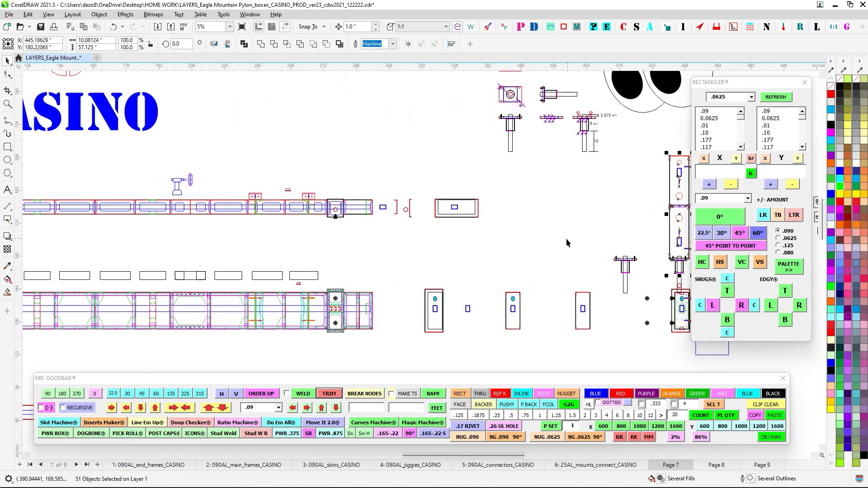
- Select the whole main CASINO frame together with the row of blank rectangles above it
{"action": "scroll", "coordinate": [353, 240], "scroll_direction": "down", "scroll_amount": 1}
{"action": "left_click", "coordinate": [353, 239]}
{"action": "left_click_drag", "start_coordinate": [353, 239], "coordinate": [466, 238]}
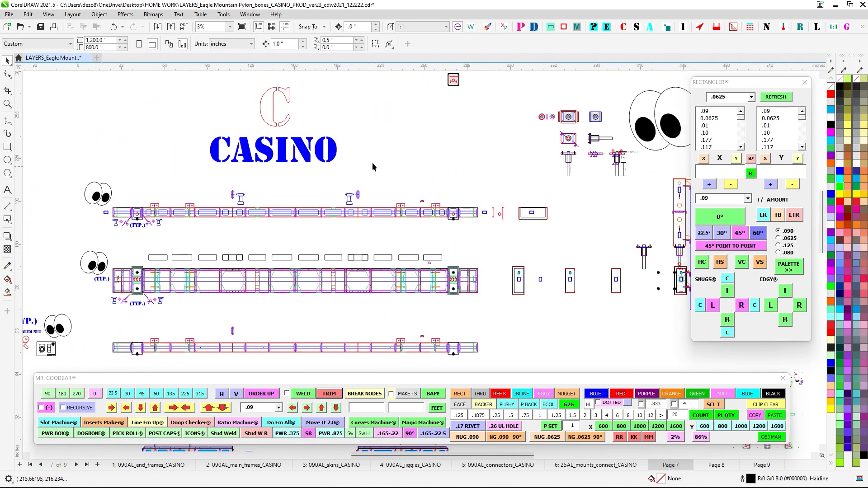
{"action": "left_click_drag", "start_coordinate": [364, 236], "coordinate": [410, 202]}
{"action": "scroll", "coordinate": [261, 201], "scroll_direction": "down", "scroll_amount": 1}
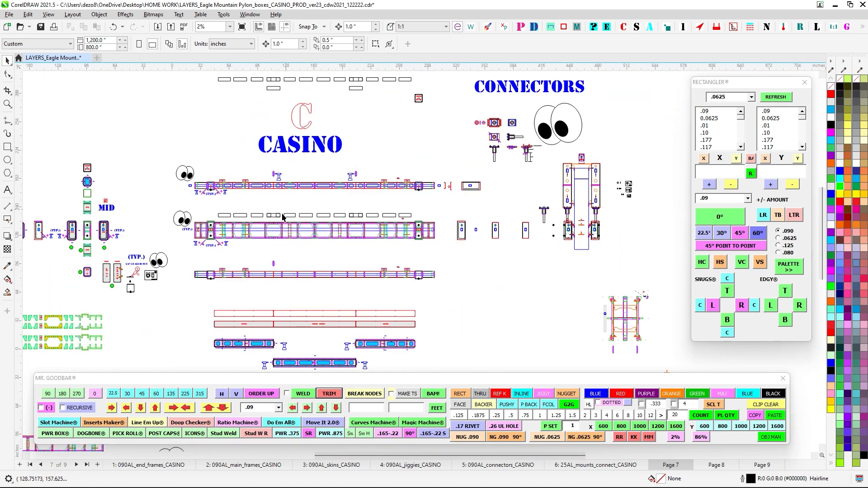
{"action": "left_click_drag", "start_coordinate": [454, 259], "coordinate": [455, 261]}
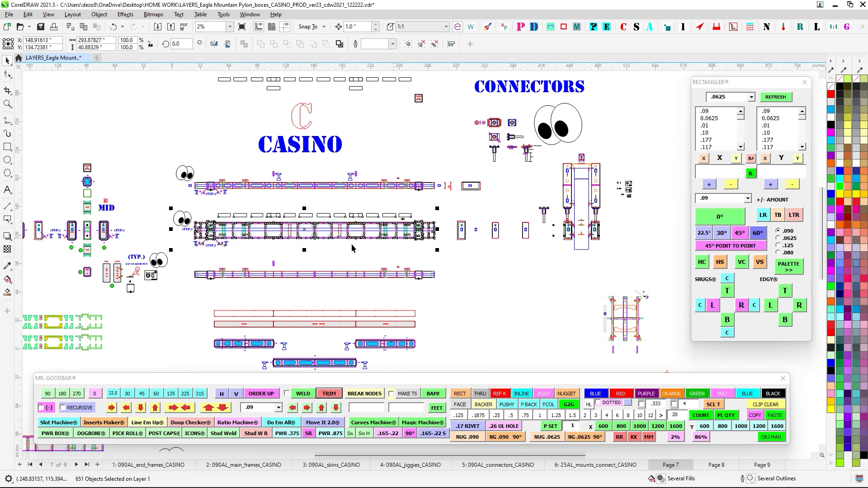
- Look over the section layouts below the main CASINO frame and clear the frame's selection
{"action": "scroll", "coordinate": [362, 245], "scroll_direction": "down", "scroll_amount": 1}
{"action": "left_click_drag", "start_coordinate": [457, 279], "coordinate": [512, 184]}
{"action": "scroll", "coordinate": [512, 184], "scroll_direction": "up", "scroll_amount": 1}
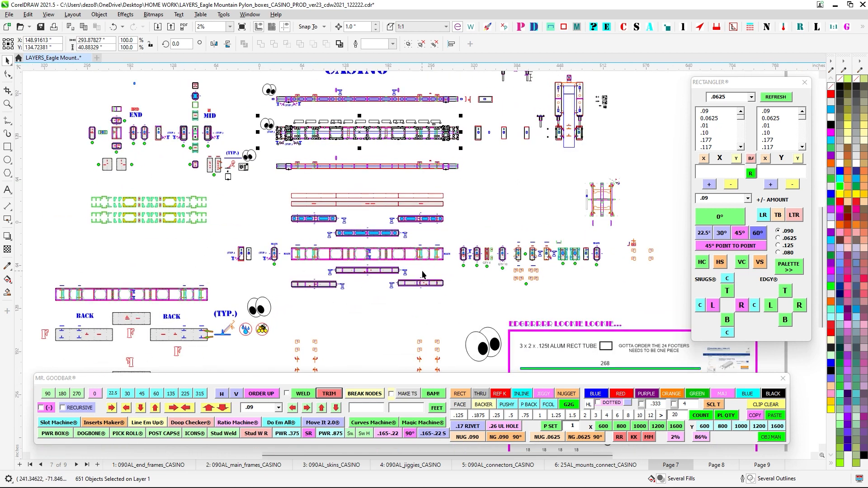
{"action": "scroll", "coordinate": [424, 278], "scroll_direction": "up", "scroll_amount": 1}
{"action": "left_click_drag", "start_coordinate": [420, 199], "coordinate": [446, 233]}
{"action": "left_click_drag", "start_coordinate": [412, 142], "coordinate": [430, 246]}
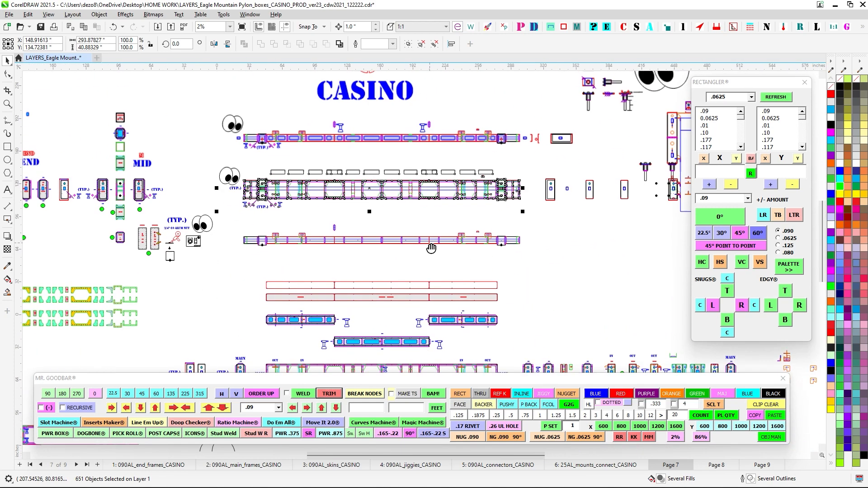
{"action": "left_click", "coordinate": [401, 160]}
- Examine the main CASINO frame along its length, from its left pylon joint to the bolted joint at its right end
{"action": "scroll", "coordinate": [266, 193], "scroll_direction": "up", "scroll_amount": 1}
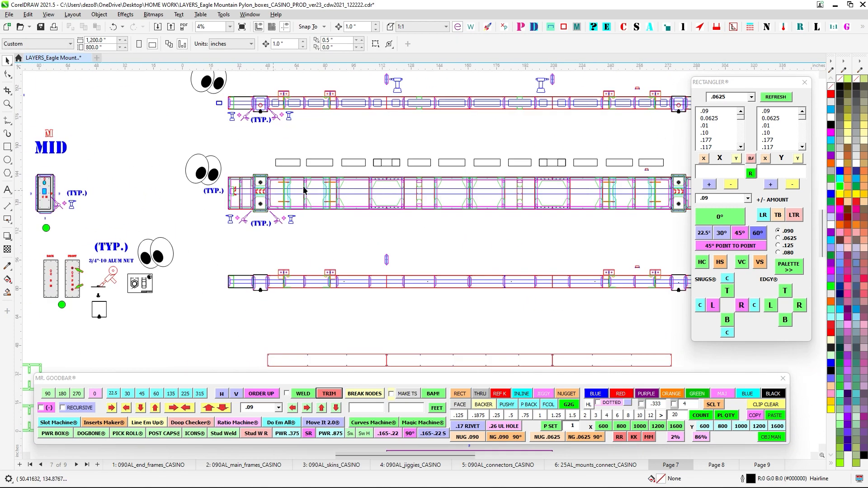
{"action": "left_click_drag", "start_coordinate": [313, 183], "coordinate": [266, 196]}
{"action": "scroll", "coordinate": [610, 221], "scroll_direction": "up", "scroll_amount": 1}
{"action": "left_click_drag", "start_coordinate": [638, 176], "coordinate": [504, 185]}
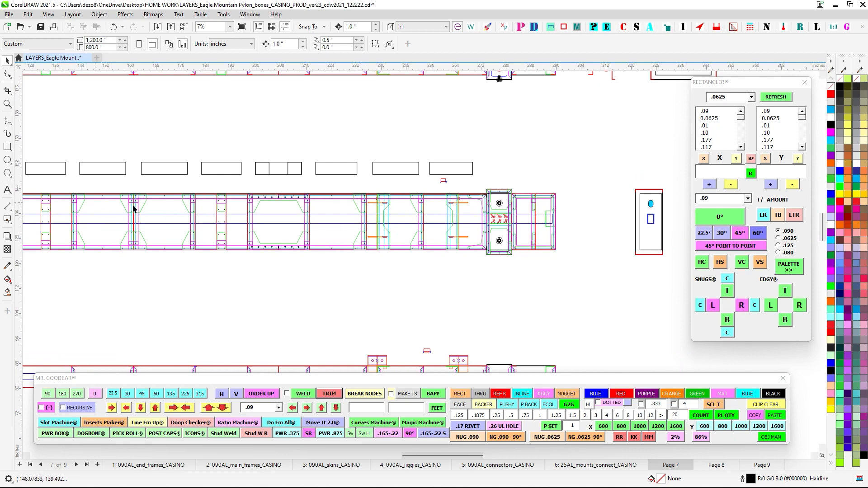
{"action": "scroll", "coordinate": [498, 149], "scroll_direction": "down", "scroll_amount": 1}
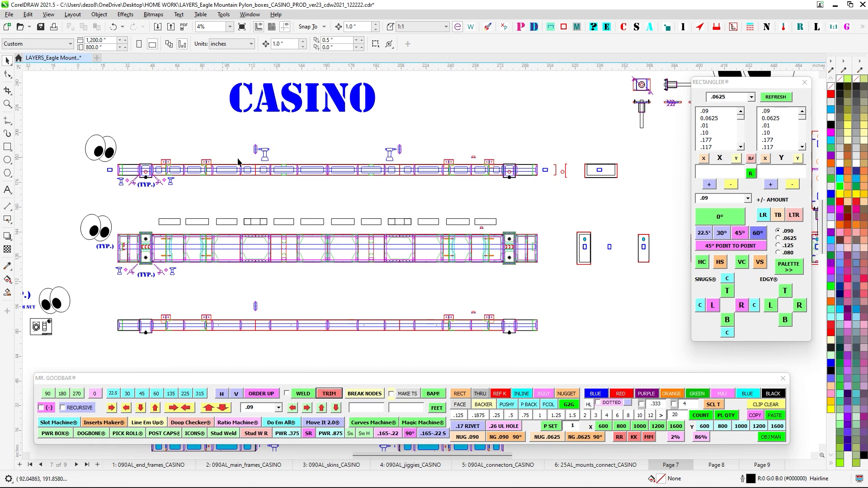
- Select the right end sections of the upper and main CASINO frames together, and clear the selection
{"action": "scroll", "coordinate": [504, 217], "scroll_direction": "up", "scroll_amount": 1}
{"action": "left_click_drag", "start_coordinate": [484, 136], "coordinate": [552, 316]}
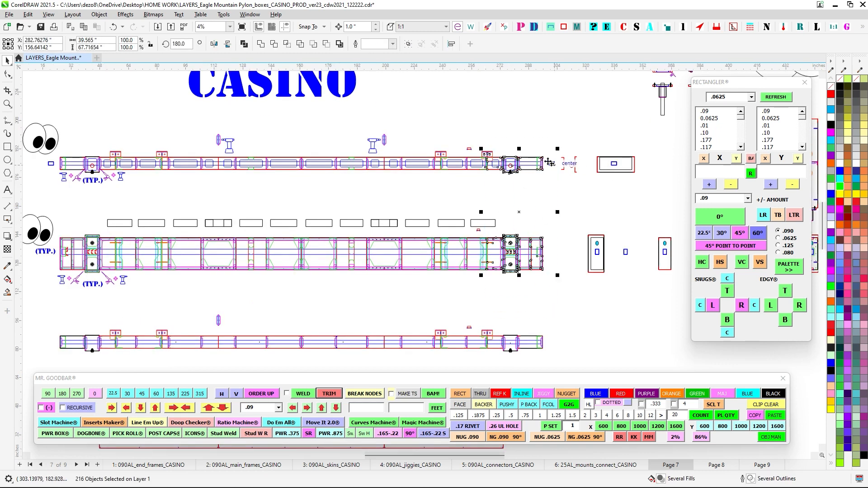
{"action": "left_click", "coordinate": [482, 103]}
- Look over the CASINO and CONNECTORS layouts, and view Page 8's letter layouts and Page 9's pylon elevation
{"action": "scroll", "coordinate": [483, 105], "scroll_direction": "down", "scroll_amount": 3}
{"action": "left_click_drag", "start_coordinate": [489, 161], "coordinate": [397, 201]}
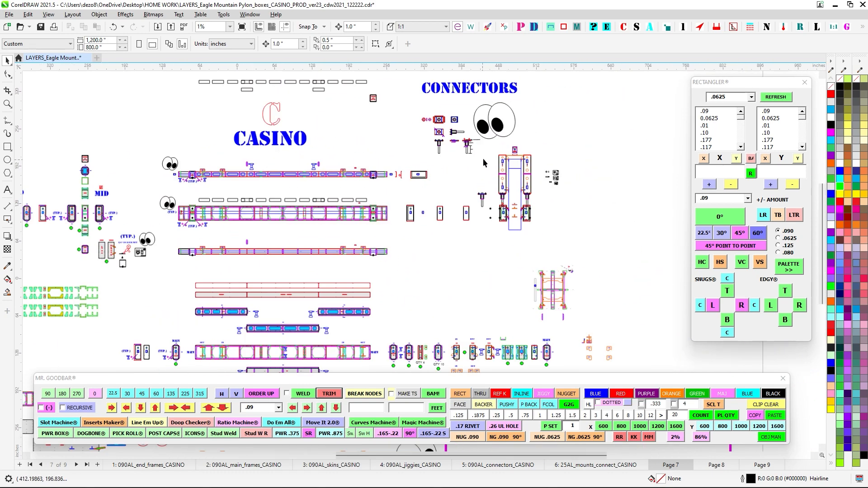
{"action": "scroll", "coordinate": [483, 158], "scroll_direction": "up", "scroll_amount": 3}
{"action": "scroll", "coordinate": [559, 166], "scroll_direction": "down", "scroll_amount": 1}
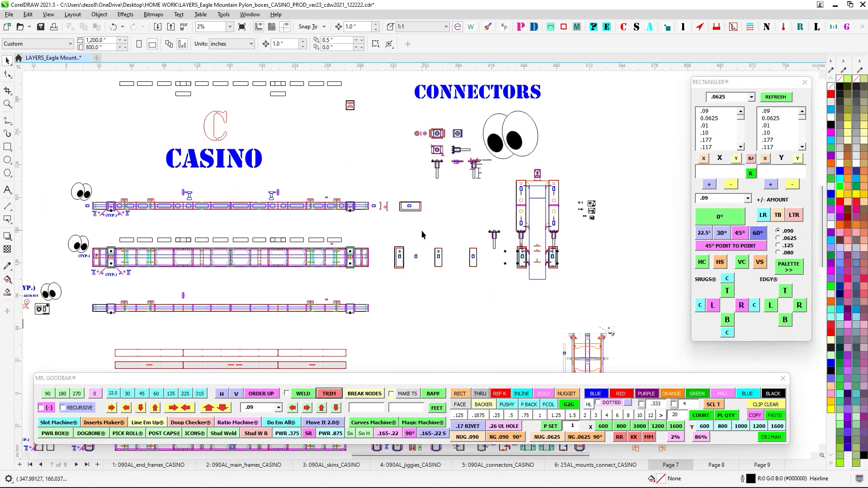
{"action": "left_click", "coordinate": [715, 467]}
{"action": "scroll", "coordinate": [485, 220], "scroll_direction": "down", "scroll_amount": 1}
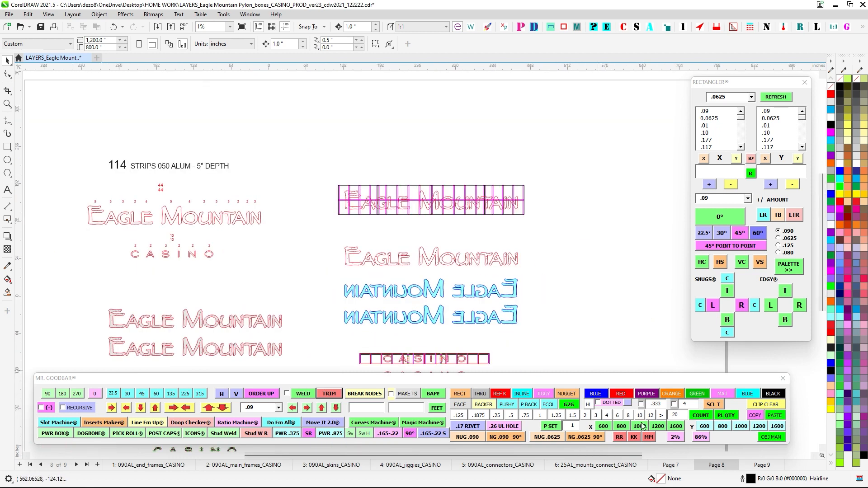
{"action": "left_click", "coordinate": [763, 466]}
{"action": "scroll", "coordinate": [476, 248], "scroll_direction": "up", "scroll_amount": 1}
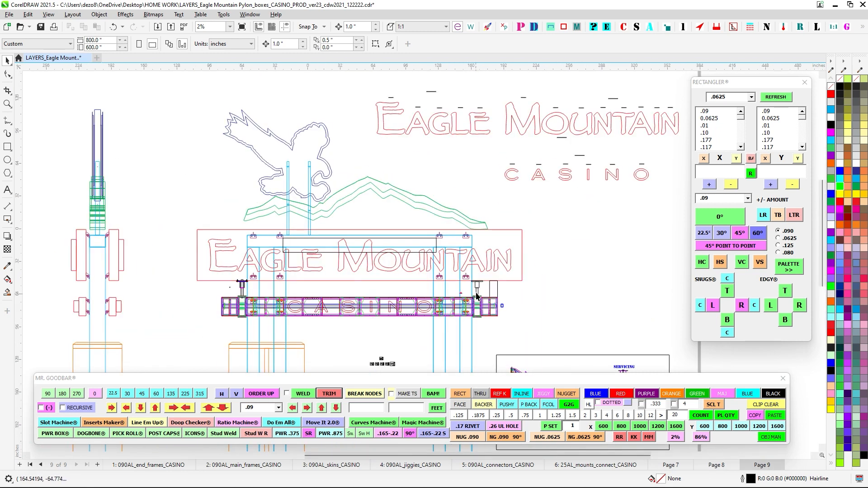
- Select the mounting brackets at the outer right pylon leg on the Eagle Mountain box, and clear the selection
{"action": "scroll", "coordinate": [499, 192], "scroll_direction": "down", "scroll_amount": 1}
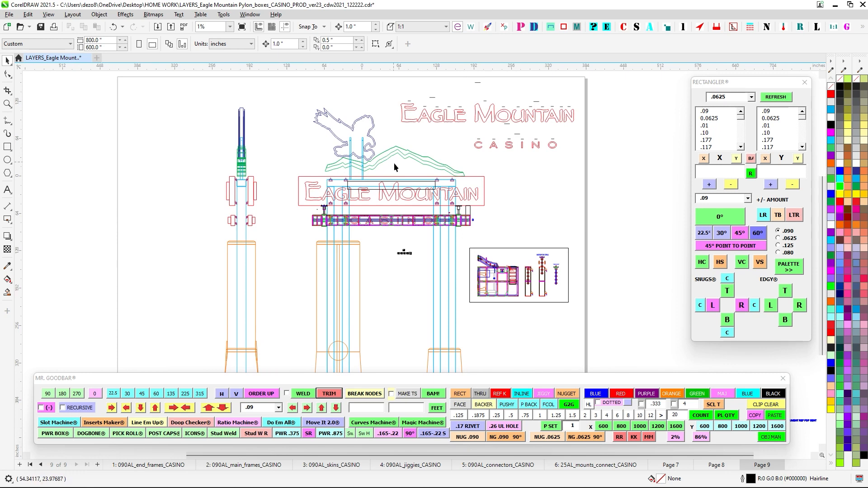
{"action": "scroll", "coordinate": [398, 186], "scroll_direction": "up", "scroll_amount": 1}
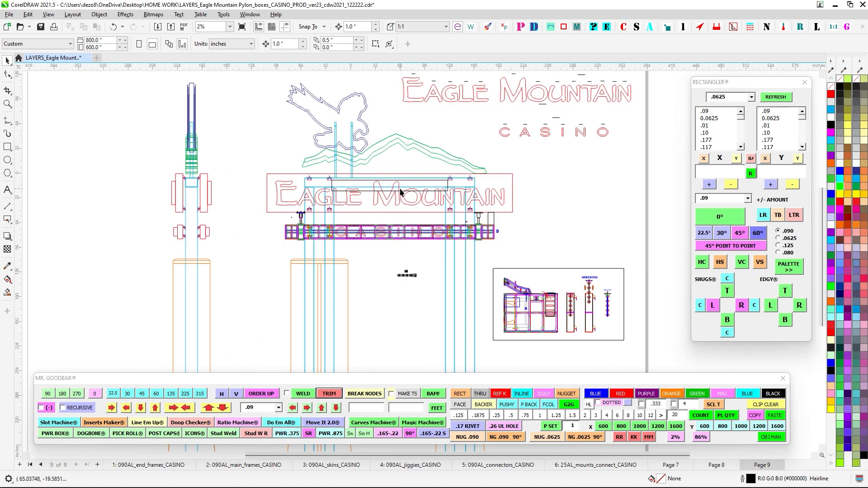
{"action": "scroll", "coordinate": [395, 159], "scroll_direction": "up", "scroll_amount": 2}
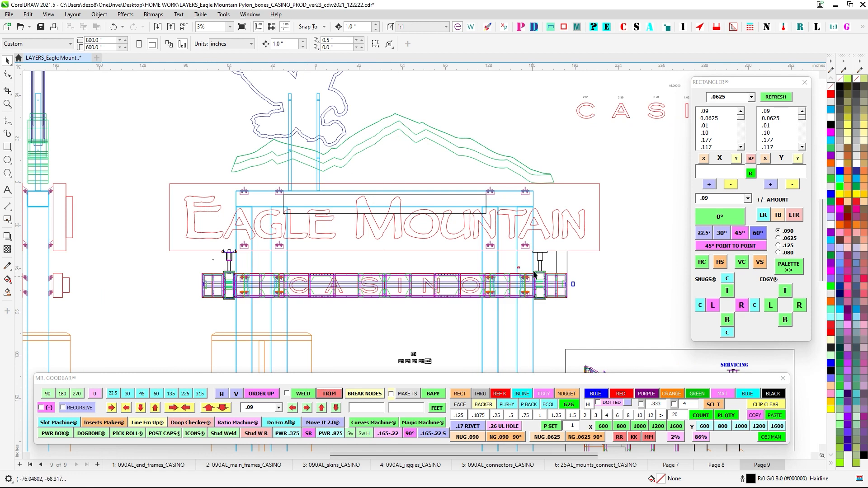
{"action": "left_click_drag", "start_coordinate": [621, 262], "coordinate": [621, 274]}
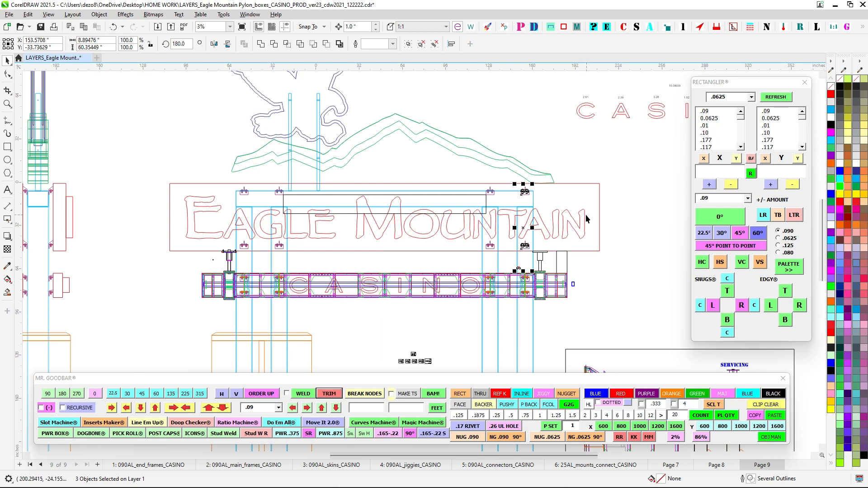
{"action": "left_click", "coordinate": [632, 283]}
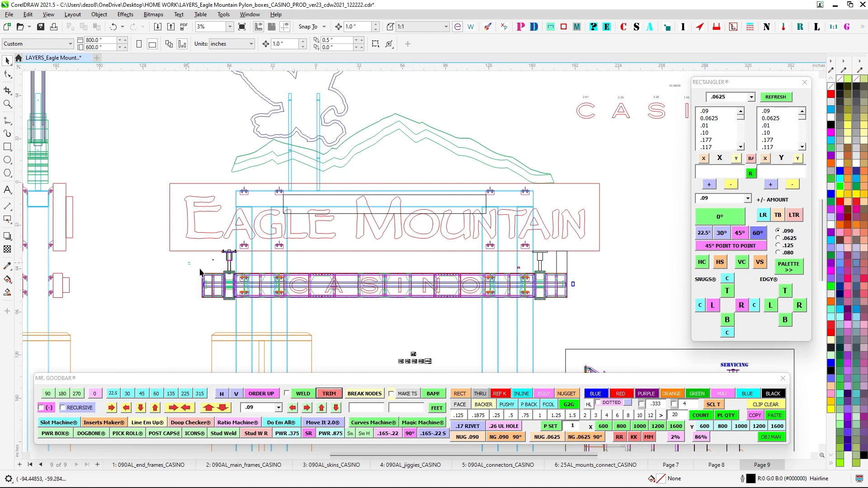
- Select the whole CASINO box, then successive areas around its right end, extending up to the Eagle Mountain brackets above
{"action": "left_click_drag", "start_coordinate": [605, 319], "coordinate": [602, 323]}
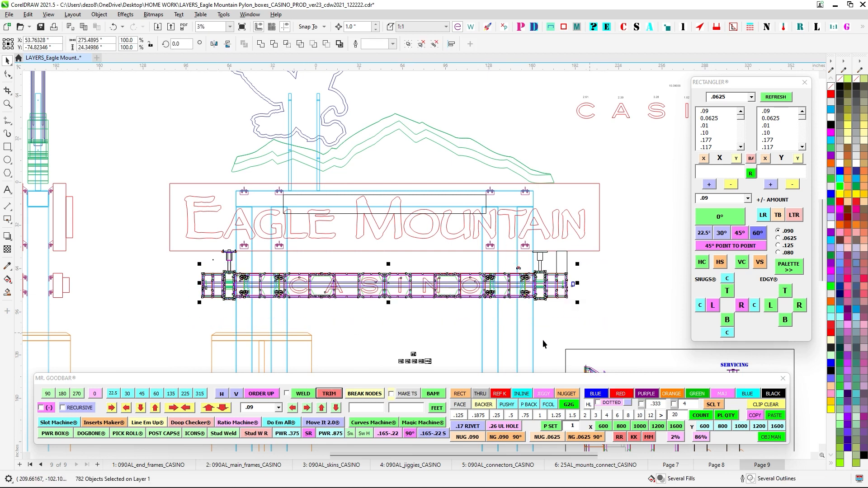
{"action": "left_click", "coordinate": [449, 355]}
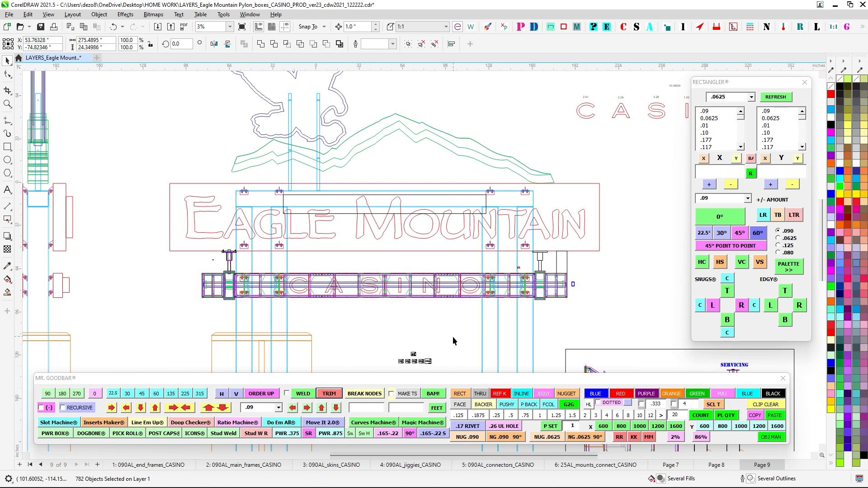
{"action": "left_click_drag", "start_coordinate": [585, 330], "coordinate": [584, 330]}
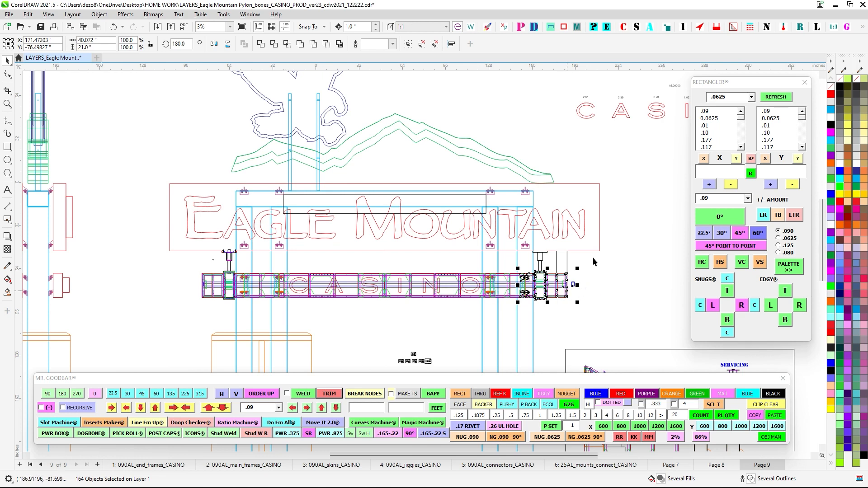
{"action": "left_click_drag", "start_coordinate": [593, 257], "coordinate": [552, 310]}
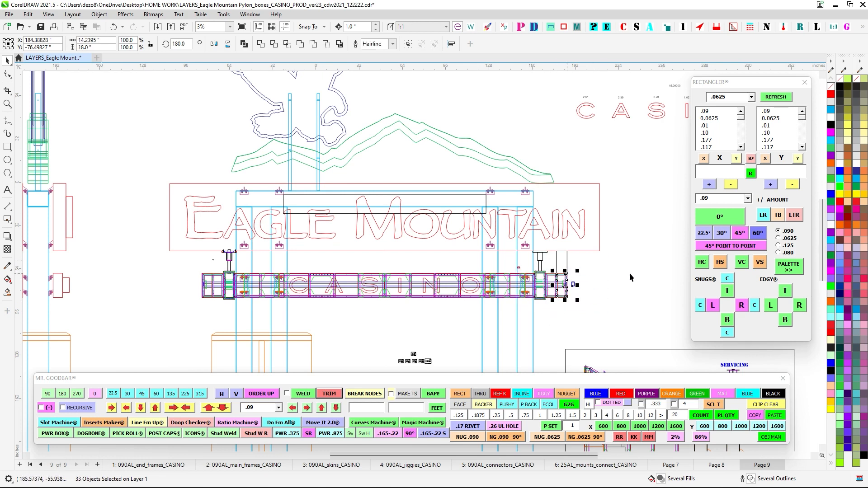
{"action": "left_click_drag", "start_coordinate": [629, 231], "coordinate": [474, 317]}
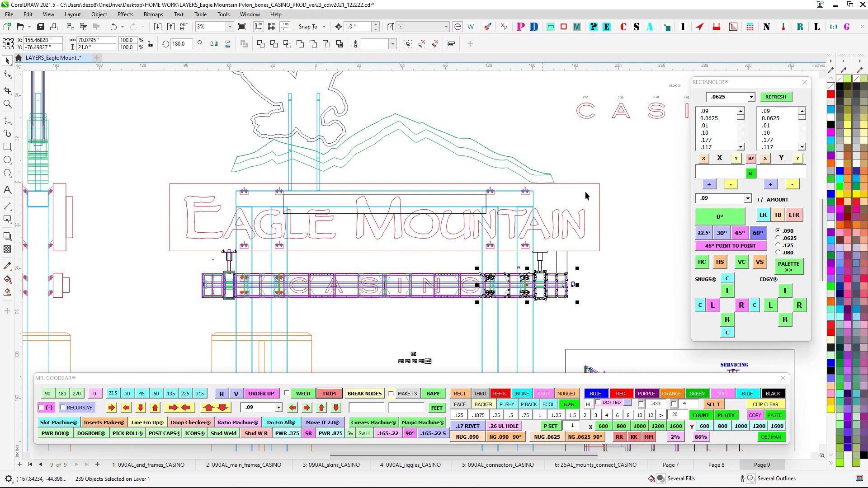
{"action": "left_click_drag", "start_coordinate": [626, 145], "coordinate": [490, 331]}
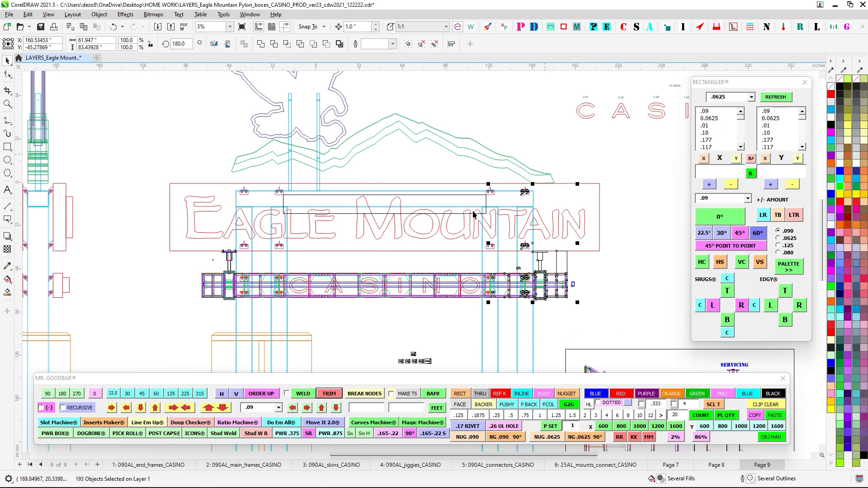
- Select the sign boxes and upper pylon fittings together on Page 9, clear the selection, and select the eagle outline
{"action": "scroll", "coordinate": [544, 197], "scroll_direction": "down", "scroll_amount": 1}
{"action": "left_click_drag", "start_coordinate": [321, 93], "coordinate": [600, 281]}
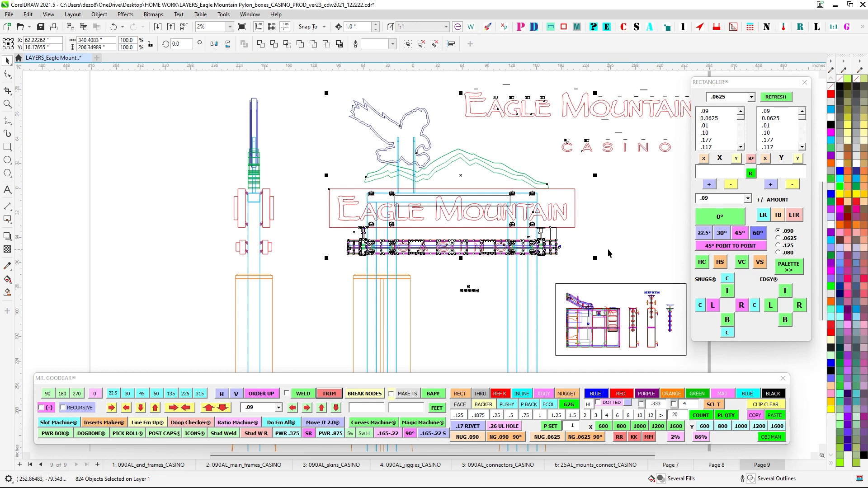
{"action": "left_click", "coordinate": [303, 143]}
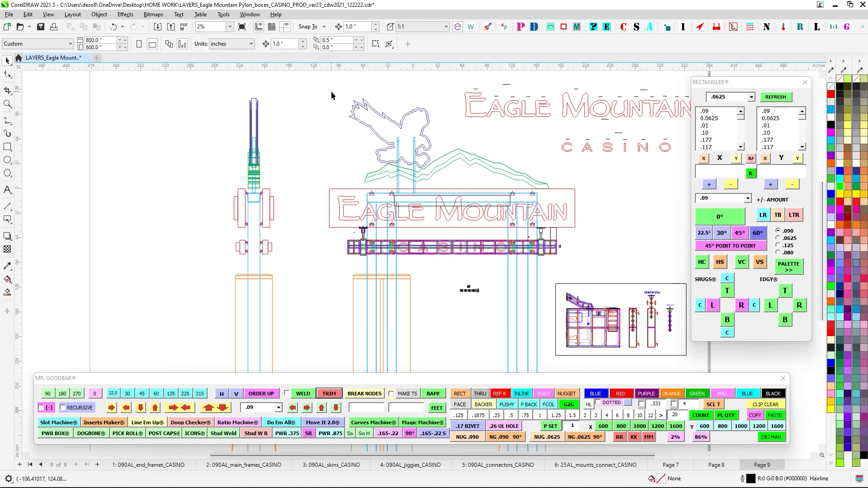
{"action": "left_click", "coordinate": [364, 124]}
- Select the right end of the Eagle Mountain and CASINO boxes together, and view the complete pylon elevation
{"action": "scroll", "coordinate": [460, 222], "scroll_direction": "up", "scroll_amount": 1}
{"action": "left_click_drag", "start_coordinate": [547, 126], "coordinate": [656, 310]}
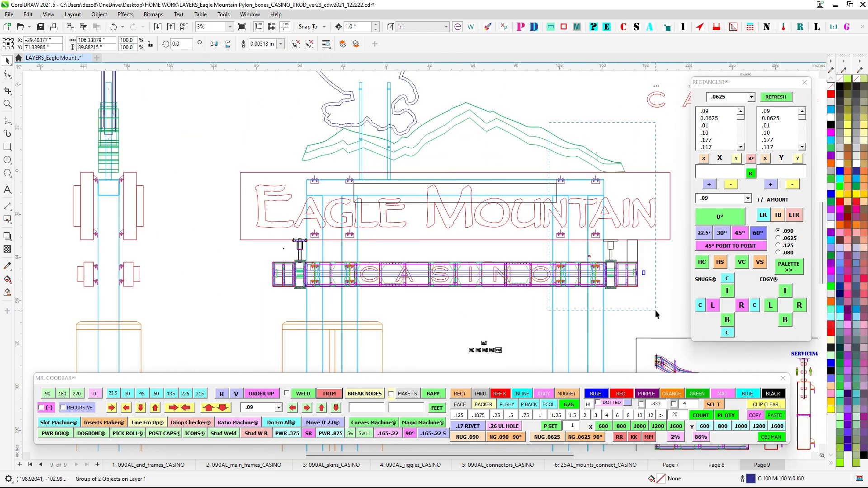
{"action": "scroll", "coordinate": [460, 268], "scroll_direction": "down", "scroll_amount": 1}
{"action": "left_click_drag", "start_coordinate": [460, 267], "coordinate": [453, 191]}
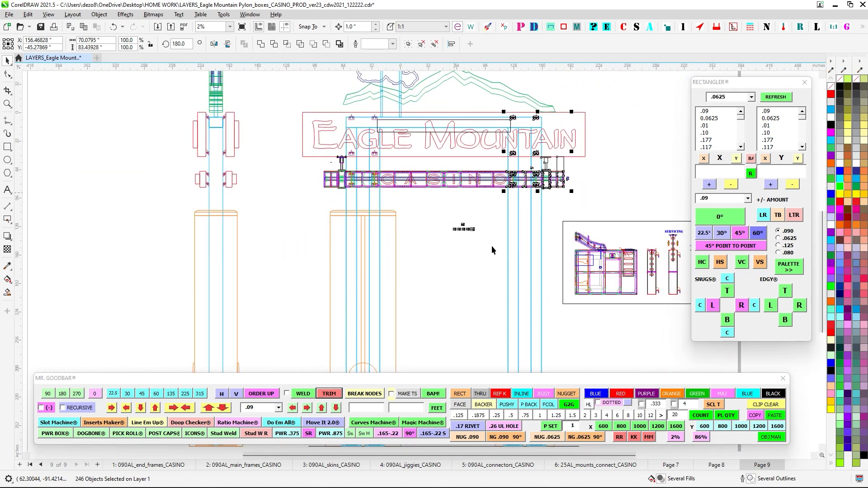
{"action": "scroll", "coordinate": [492, 246], "scroll_direction": "down", "scroll_amount": 1}
{"action": "left_click_drag", "start_coordinate": [448, 263], "coordinate": [367, 251]}
{"action": "scroll", "coordinate": [523, 248], "scroll_direction": "up", "scroll_amount": 1}
{"action": "scroll", "coordinate": [524, 248], "scroll_direction": "down", "scroll_amount": 1}
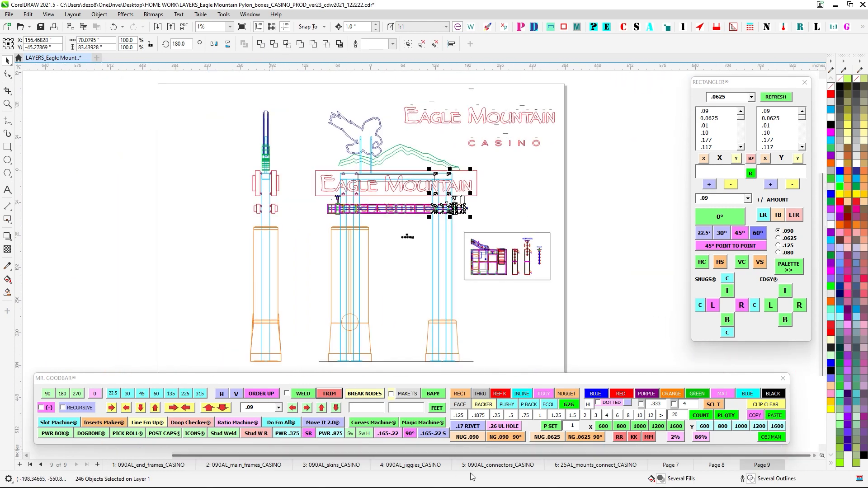
- Return to Page 7 and select the right end section of the main CASINO frame
{"action": "left_click", "coordinate": [672, 466]}
{"action": "scroll", "coordinate": [455, 150], "scroll_direction": "up", "scroll_amount": 1}
{"action": "left_click_drag", "start_coordinate": [455, 150], "coordinate": [480, 220]}
{"action": "left_click_drag", "start_coordinate": [330, 248], "coordinate": [425, 220]}
{"action": "left_click_drag", "start_coordinate": [509, 260], "coordinate": [410, 266]}
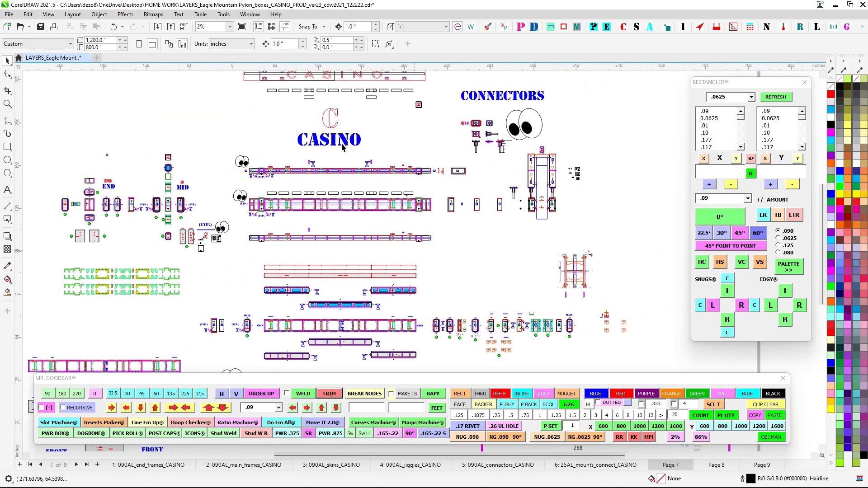
{"action": "scroll", "coordinate": [331, 142], "scroll_direction": "up", "scroll_amount": 1}
{"action": "scroll", "coordinate": [453, 192], "scroll_direction": "down", "scroll_amount": 1}
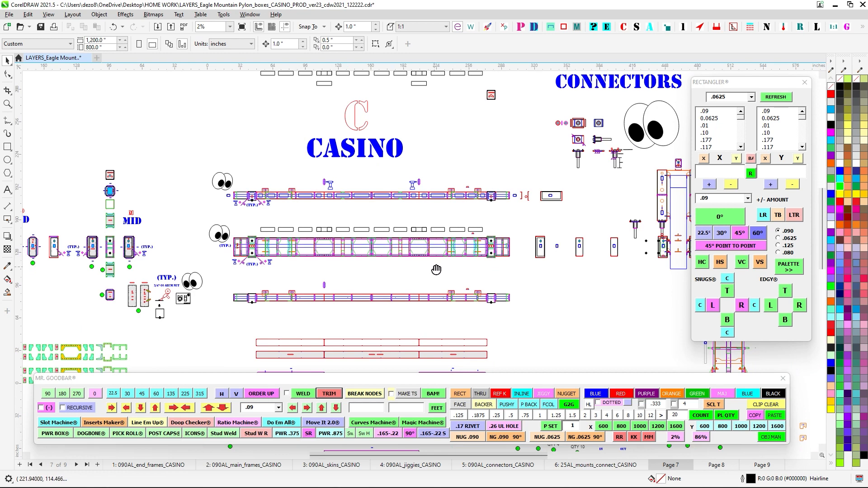
{"action": "left_click_drag", "start_coordinate": [436, 269], "coordinate": [435, 249]}
{"action": "scroll", "coordinate": [463, 184], "scroll_direction": "up", "scroll_amount": 2}
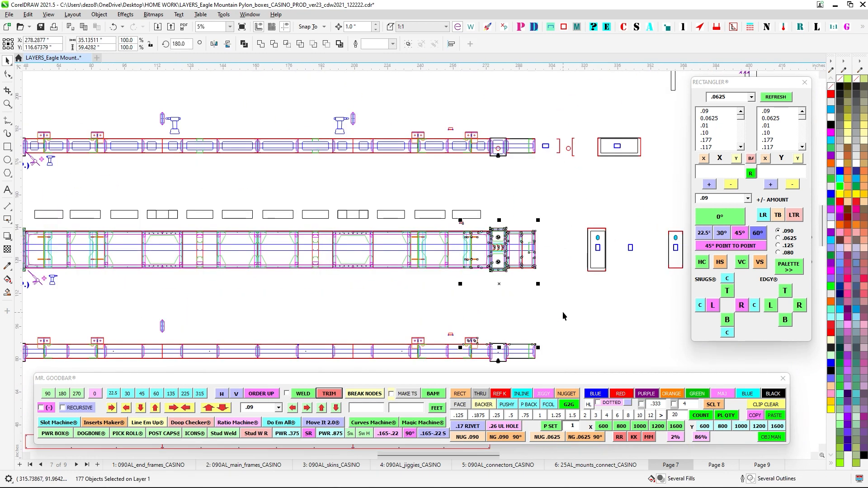
{"action": "scroll", "coordinate": [562, 312], "scroll_direction": "down", "scroll_amount": 2}
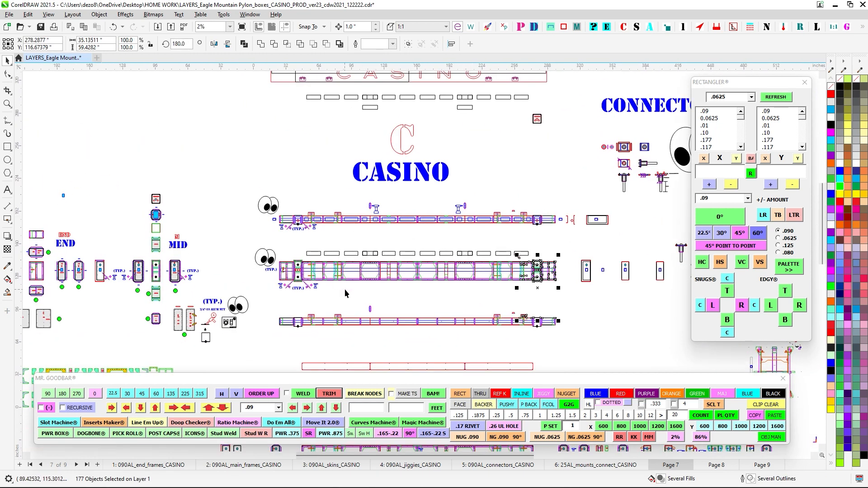
- Select the right end sections of the upper and main CASINO frames with their neighbouring end plates, and clear the selection
{"action": "scroll", "coordinate": [297, 218], "scroll_direction": "up", "scroll_amount": 2}
{"action": "left_click_drag", "start_coordinate": [547, 239], "coordinate": [326, 238]}
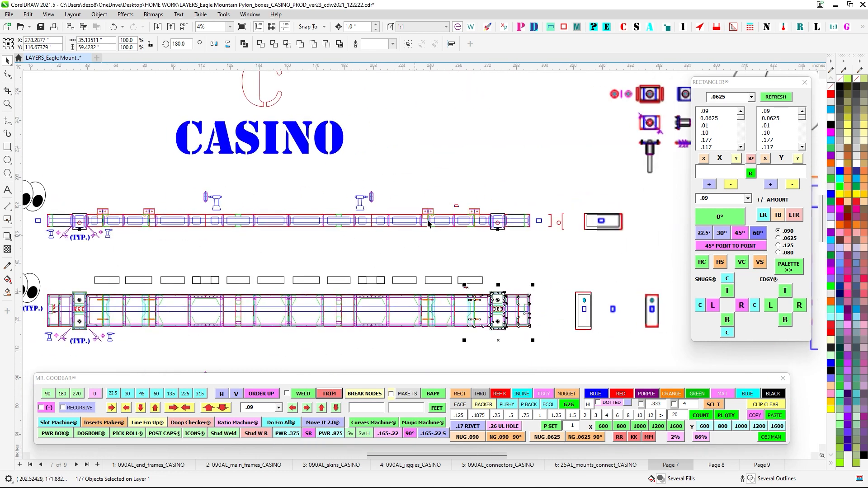
{"action": "left_click_drag", "start_coordinate": [429, 160], "coordinate": [626, 314]}
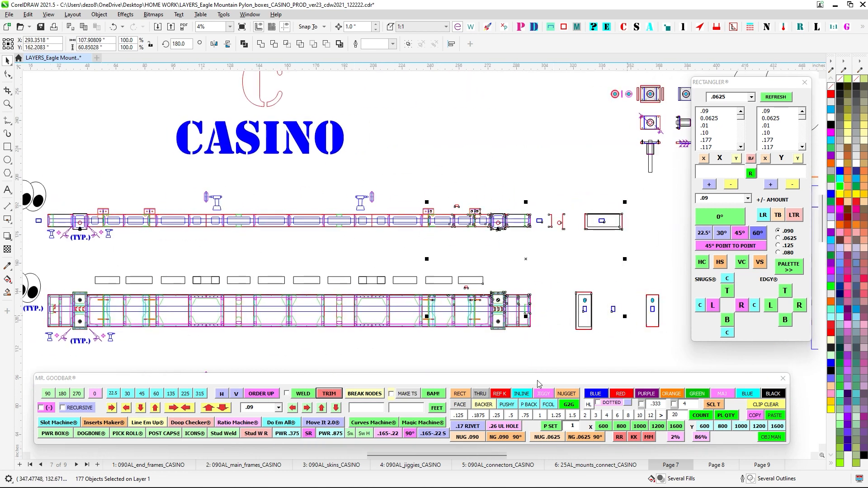
{"action": "scroll", "coordinate": [493, 282], "scroll_direction": "down", "scroll_amount": 2}
{"action": "left_click_drag", "start_coordinate": [555, 340], "coordinate": [474, 258]}
{"action": "left_click", "coordinate": [472, 257]}
{"action": "scroll", "coordinate": [473, 259], "scroll_direction": "down", "scroll_amount": 1}
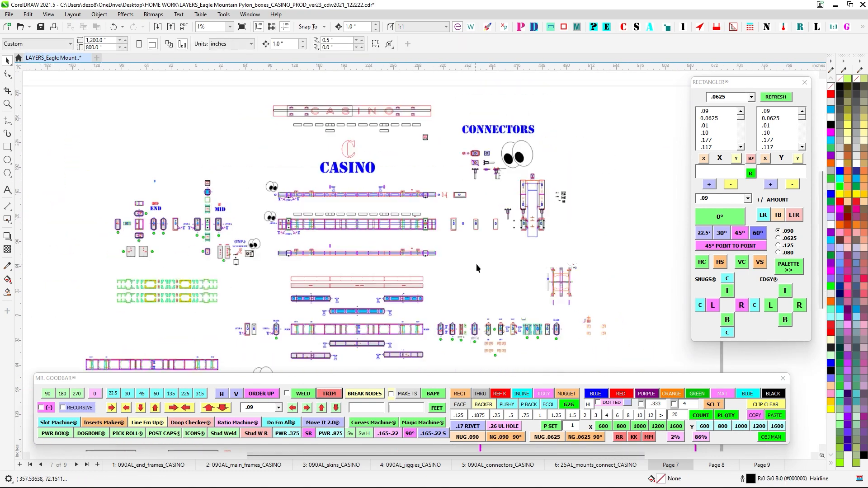
- Look over Page 7's lower layouts, covering the aluminum tube list, the CASINO letter layout, and the BACK and FRONT skins
{"action": "left_click_drag", "start_coordinate": [519, 347], "coordinate": [494, 267]}
{"action": "left_click_drag", "start_coordinate": [575, 333], "coordinate": [545, 223]}
{"action": "scroll", "coordinate": [512, 300], "scroll_direction": "up", "scroll_amount": 3}
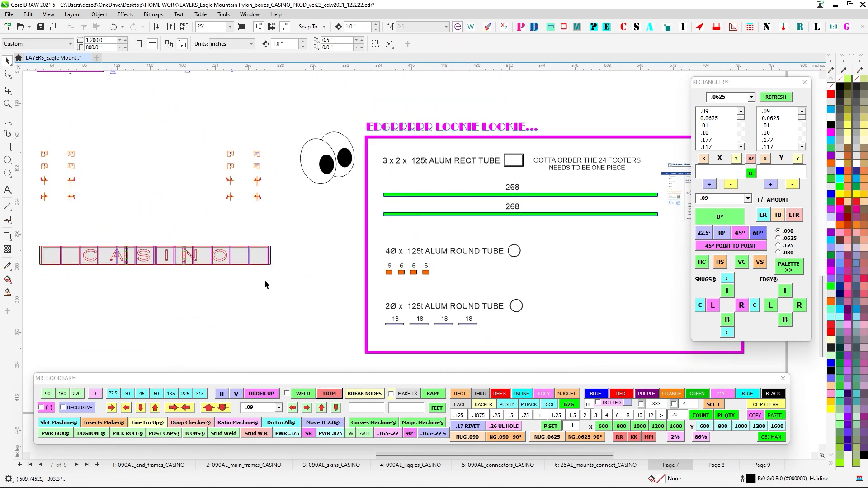
{"action": "left_click_drag", "start_coordinate": [265, 281], "coordinate": [536, 315]}
{"action": "left_click_drag", "start_coordinate": [371, 290], "coordinate": [563, 300]}
{"action": "scroll", "coordinate": [632, 326], "scroll_direction": "up", "scroll_amount": 2}
{"action": "scroll", "coordinate": [520, 260], "scroll_direction": "down", "scroll_amount": 2}
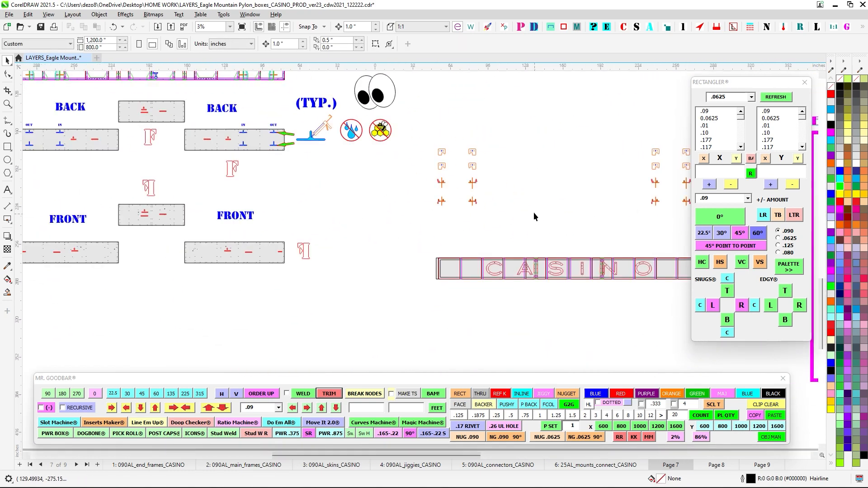
{"action": "left_click_drag", "start_coordinate": [533, 213], "coordinate": [617, 335]}
{"action": "scroll", "coordinate": [431, 246], "scroll_direction": "down", "scroll_amount": 1}
{"action": "left_click_drag", "start_coordinate": [501, 286], "coordinate": [472, 261]}
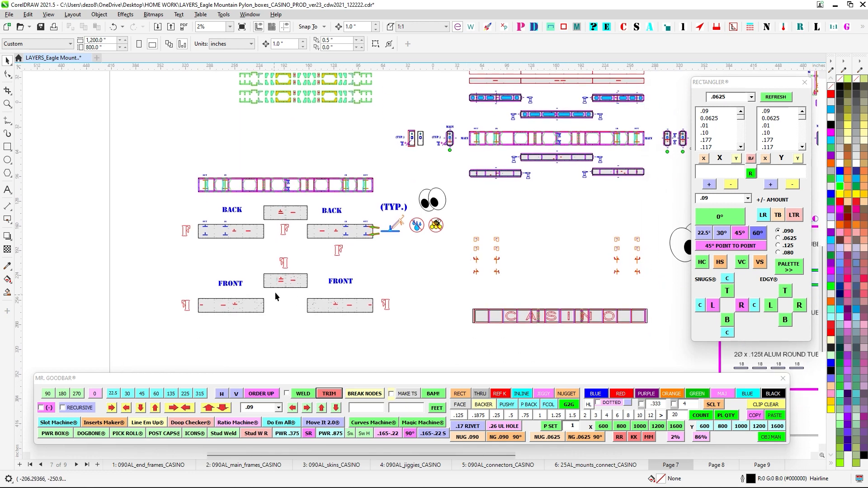
- Examine the hole patterns and markings on the FRONT end and middle skins of the CASINO box
{"action": "scroll", "coordinate": [277, 291], "scroll_direction": "up", "scroll_amount": 3}
{"action": "left_click_drag", "start_coordinate": [340, 231], "coordinate": [361, 173]}
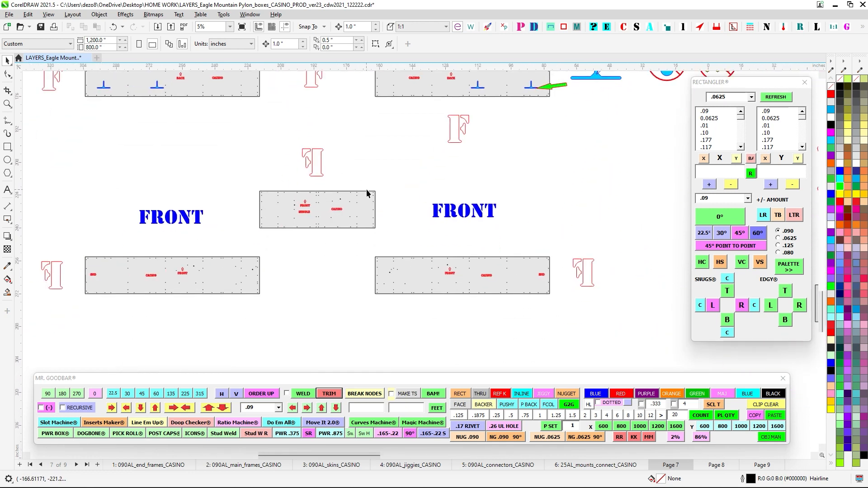
{"action": "scroll", "coordinate": [547, 276], "scroll_direction": "up", "scroll_amount": 3}
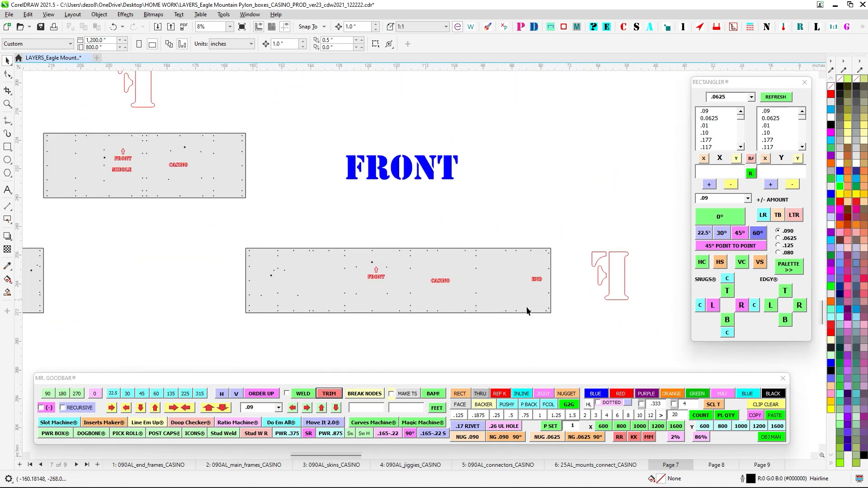
{"action": "scroll", "coordinate": [551, 266], "scroll_direction": "up", "scroll_amount": 2}
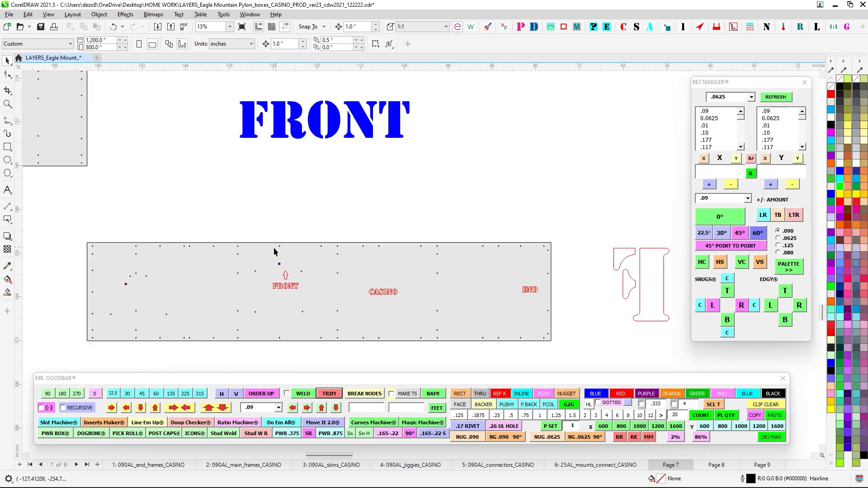
{"action": "left_click_drag", "start_coordinate": [112, 229], "coordinate": [447, 362]}
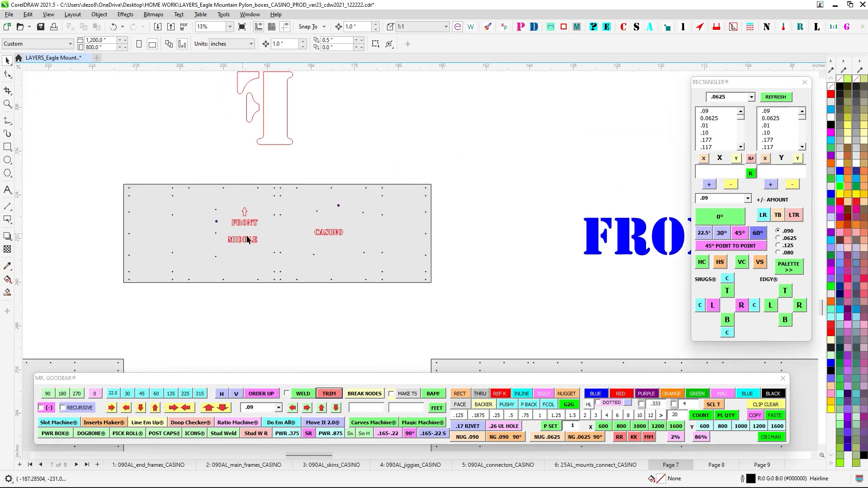
{"action": "scroll", "coordinate": [334, 243], "scroll_direction": "down", "scroll_amount": 2}
{"action": "left_click_drag", "start_coordinate": [588, 269], "coordinate": [284, 218]}
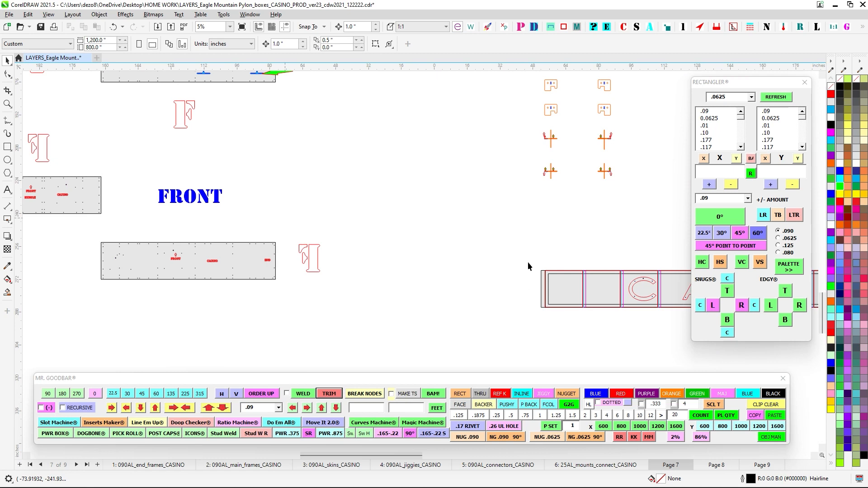
- Select in turn the frame uprights on either side of the letter O in the lower CASINO letter layout
{"action": "scroll", "coordinate": [528, 266], "scroll_direction": "up", "scroll_amount": 5}
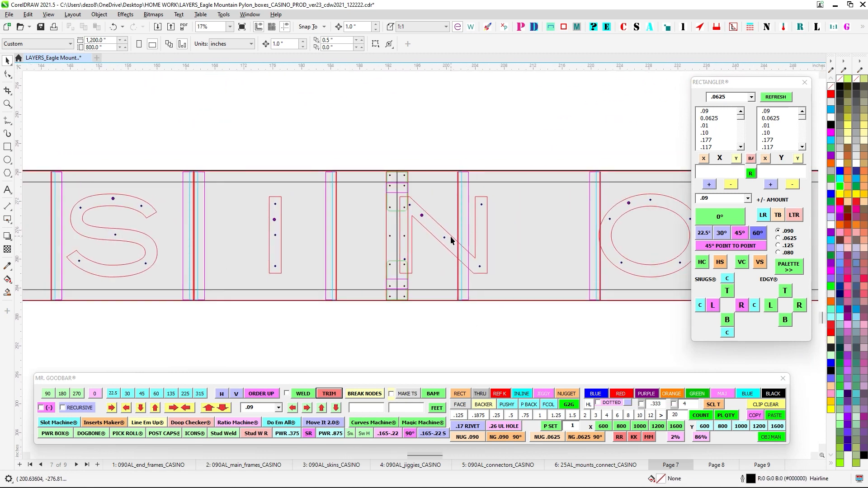
{"action": "scroll", "coordinate": [408, 245], "scroll_direction": "right", "scroll_amount": 2}
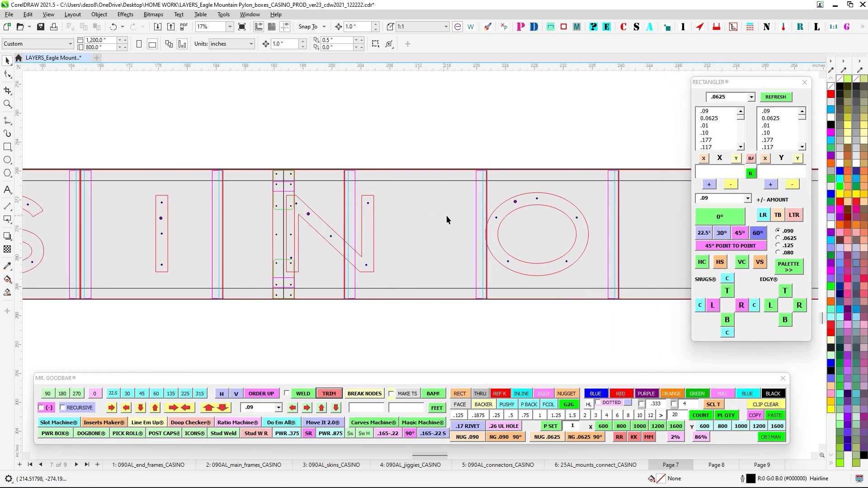
{"action": "left_click_drag", "start_coordinate": [491, 322], "coordinate": [493, 322]}
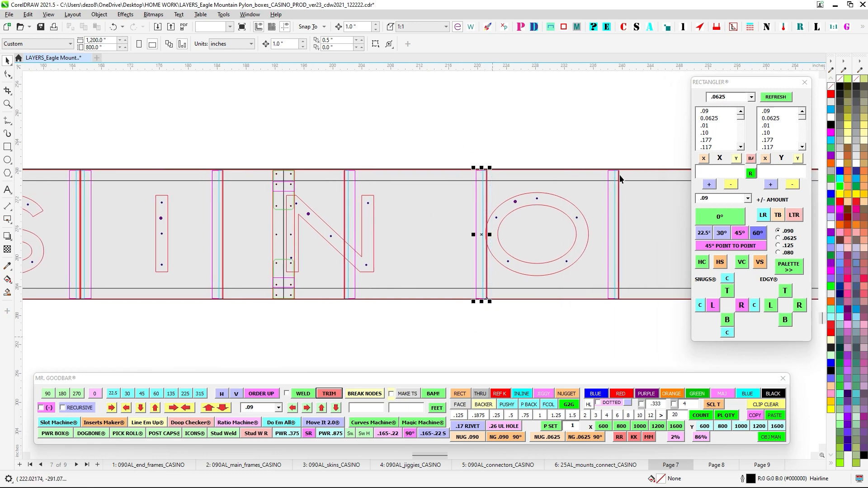
{"action": "left_click_drag", "start_coordinate": [620, 175], "coordinate": [561, 356]}
{"action": "left_click_drag", "start_coordinate": [403, 207], "coordinate": [528, 199]}
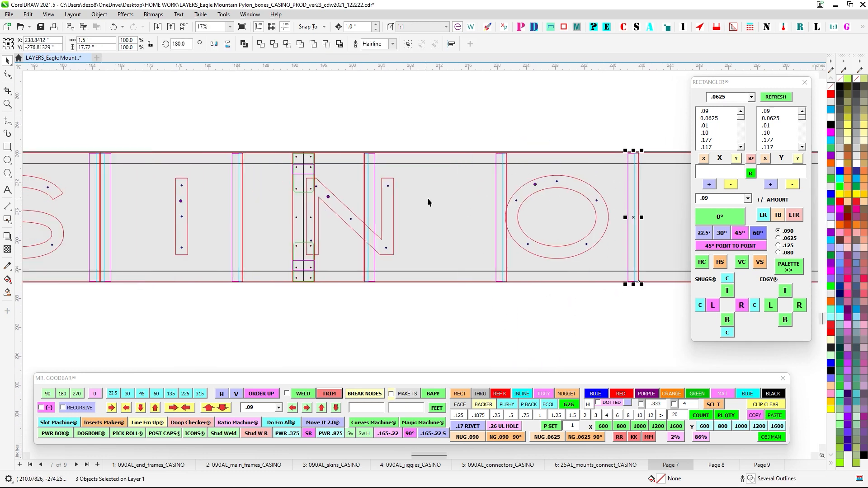
- Select the skin panel behind the letter N, then the mounting hole in the upper end of the N's right stroke
{"action": "scroll", "coordinate": [402, 195], "scroll_direction": "up", "scroll_amount": 3}
{"action": "left_click", "coordinate": [388, 192]}
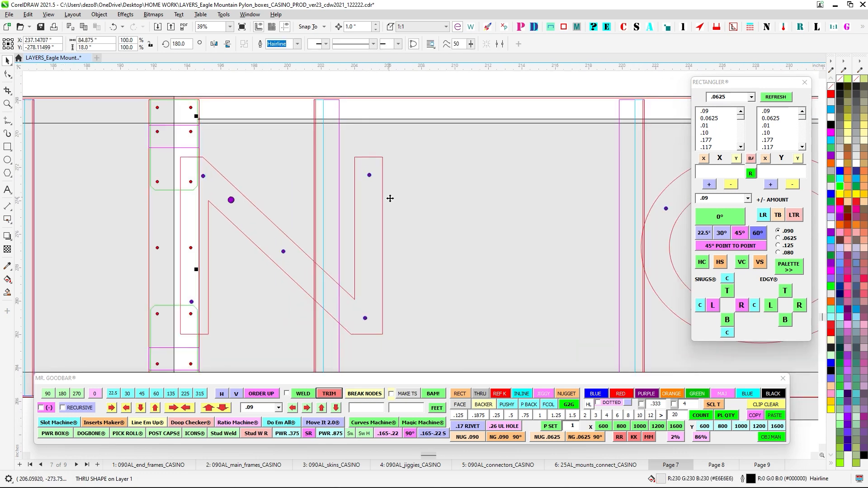
{"action": "left_click", "coordinate": [370, 175]}
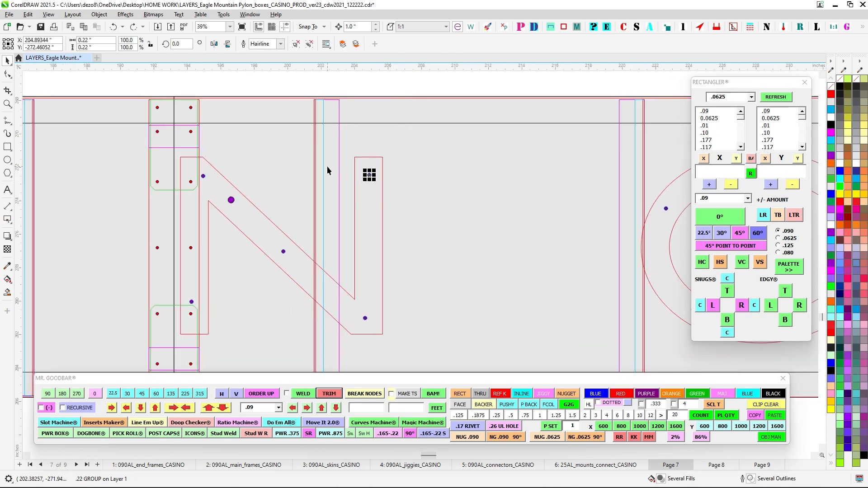
- Select the frame upright crossing the letter N, then the uprights on either side of the letter I
{"action": "scroll", "coordinate": [328, 178], "scroll_direction": "down", "scroll_amount": 2}
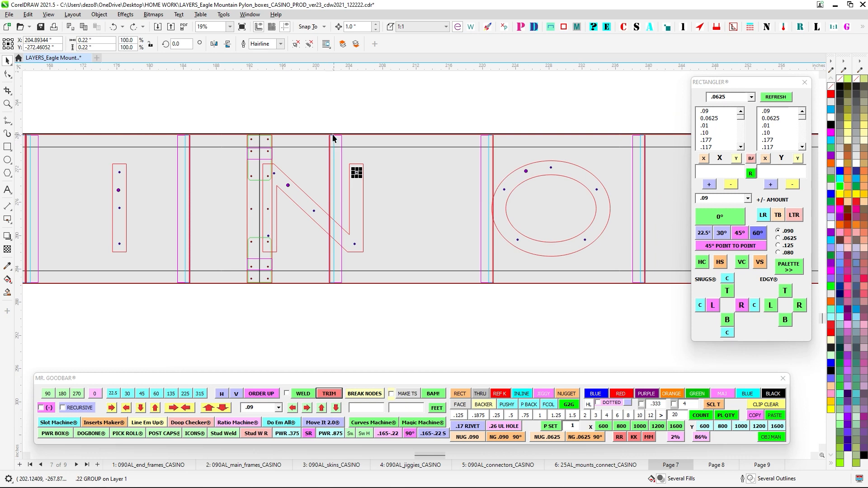
{"action": "left_click_drag", "start_coordinate": [322, 136], "coordinate": [348, 331]}
{"action": "scroll", "coordinate": [486, 303], "scroll_direction": "down", "scroll_amount": 1}
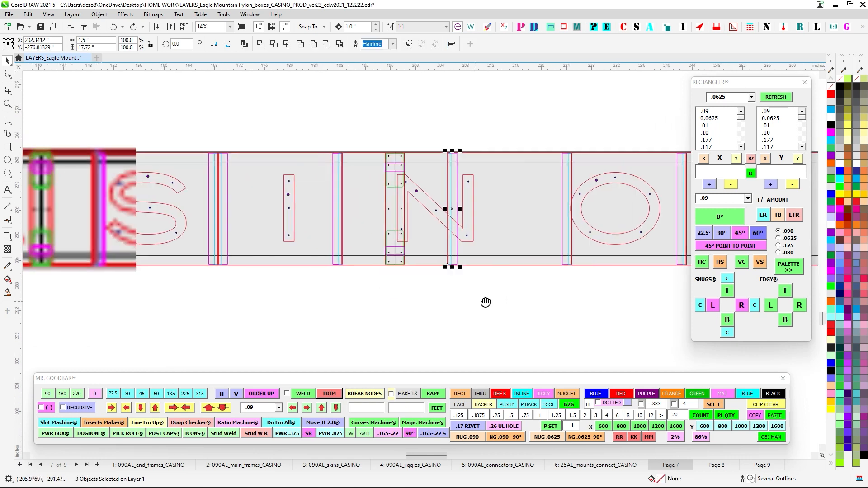
{"action": "left_click_drag", "start_coordinate": [331, 130], "coordinate": [350, 310]}
{"action": "left_click_drag", "start_coordinate": [211, 136], "coordinate": [259, 290]}
{"action": "scroll", "coordinate": [297, 190], "scroll_direction": "up", "scroll_amount": 3}
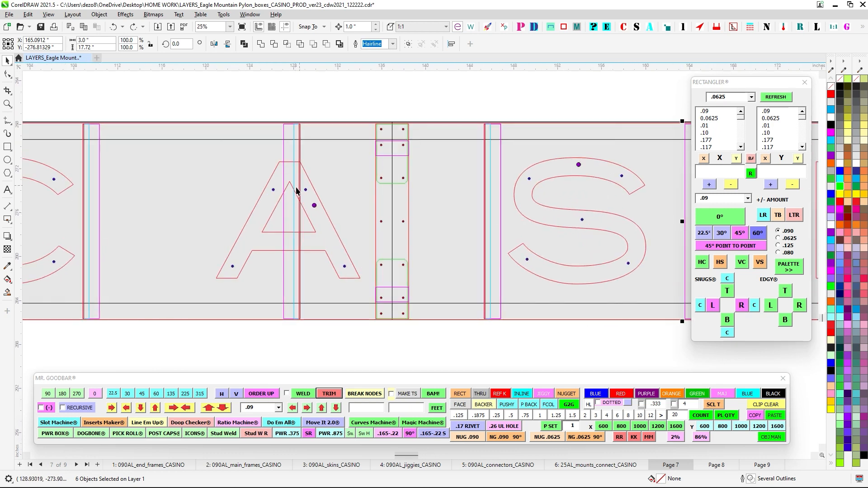
- Select the skin panel behind the letter A, then the A's upper left mounting hole, and clear the selection
{"action": "left_click", "coordinate": [277, 218]}
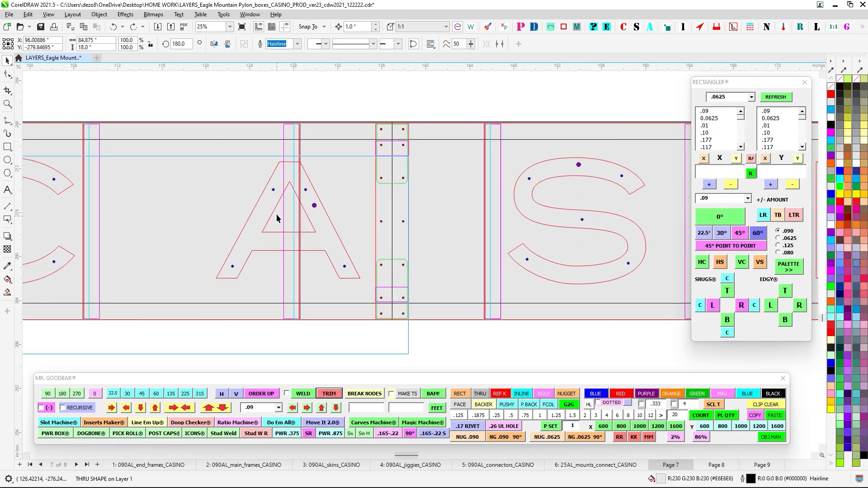
{"action": "left_click", "coordinate": [273, 189]}
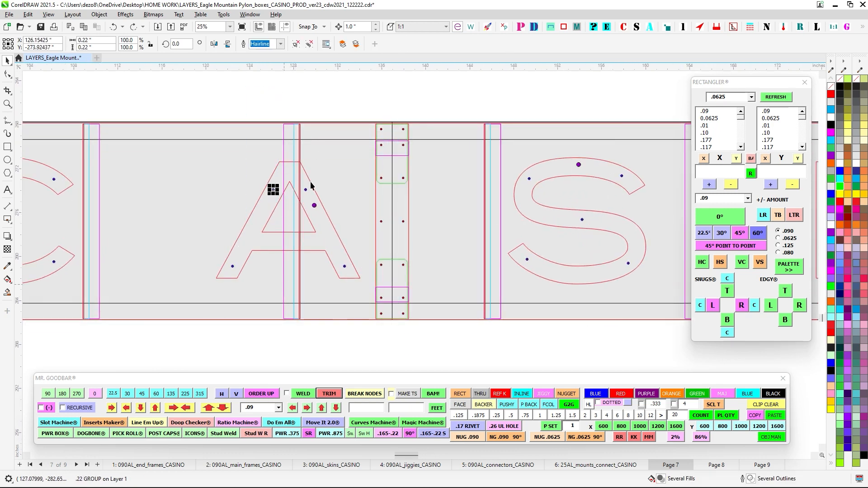
{"action": "left_click_drag", "start_coordinate": [343, 80], "coordinate": [427, 86]}
{"action": "left_click", "coordinate": [410, 100]}
- Examine the letter A's mounting holes against the frame upright behind it and the neighbouring C and S
{"action": "scroll", "coordinate": [370, 164], "scroll_direction": "up", "scroll_amount": 1}
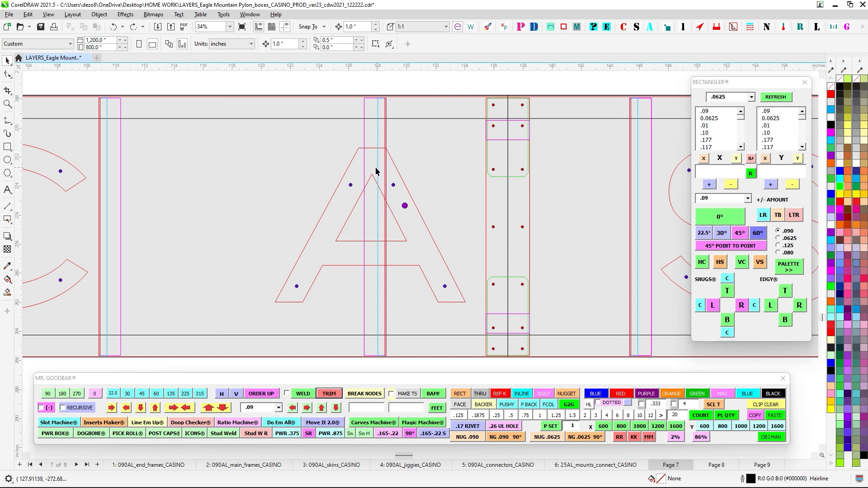
{"action": "scroll", "coordinate": [376, 171], "scroll_direction": "down", "scroll_amount": 1}
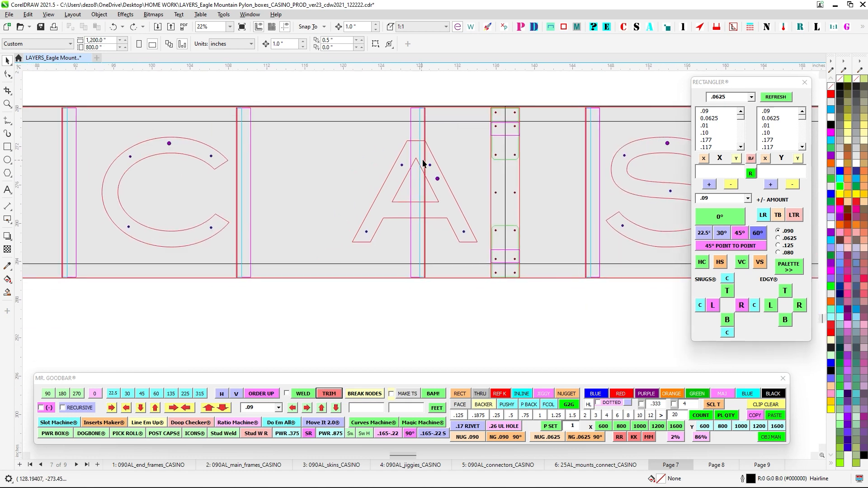
{"action": "scroll", "coordinate": [423, 163], "scroll_direction": "down", "scroll_amount": 1}
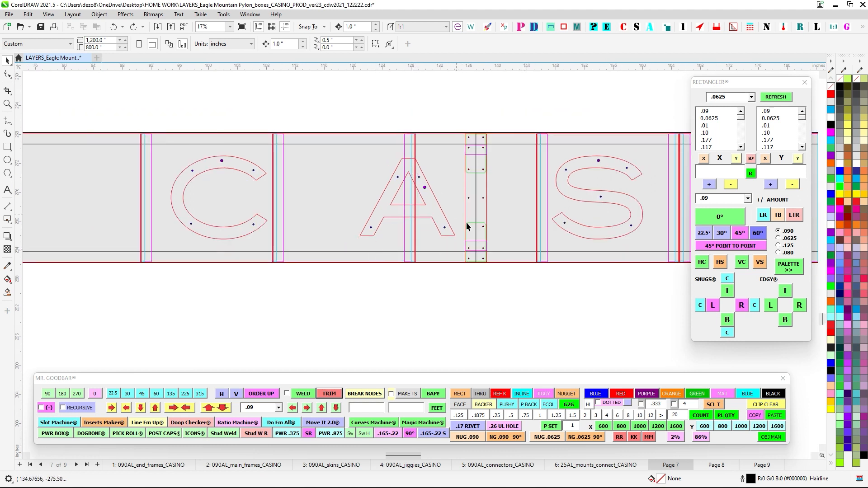
{"action": "left_click_drag", "start_coordinate": [356, 189], "coordinate": [319, 202]}
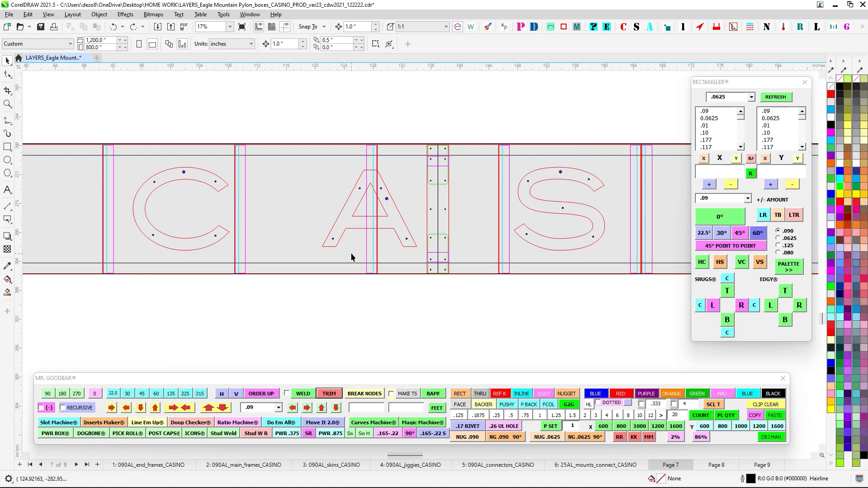
- Select the frame upright behind the letter A to compare it with the A's mounting holes, and clear the selection
{"action": "scroll", "coordinate": [373, 236], "scroll_direction": "up", "scroll_amount": 3}
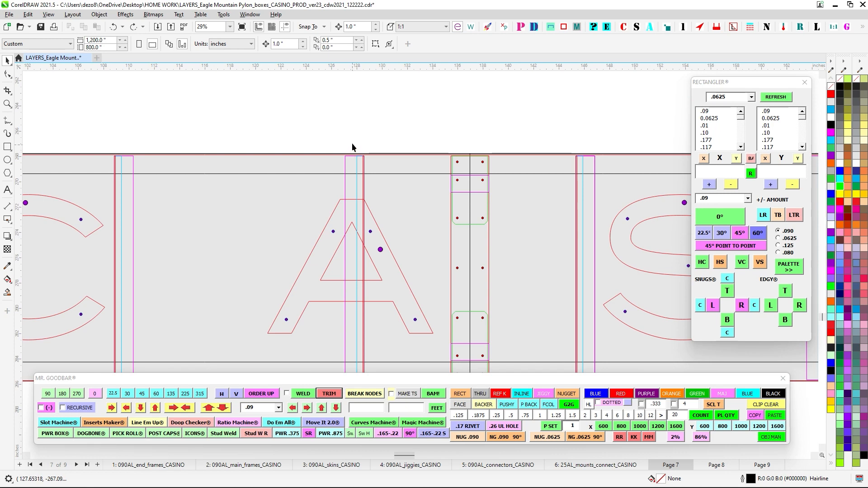
{"action": "scroll", "coordinate": [353, 146], "scroll_direction": "down", "scroll_amount": 3}
{"action": "left_click_drag", "start_coordinate": [345, 135], "coordinate": [373, 307]}
{"action": "left_click", "coordinate": [378, 137]}
{"action": "scroll", "coordinate": [335, 215], "scroll_direction": "up", "scroll_amount": 5}
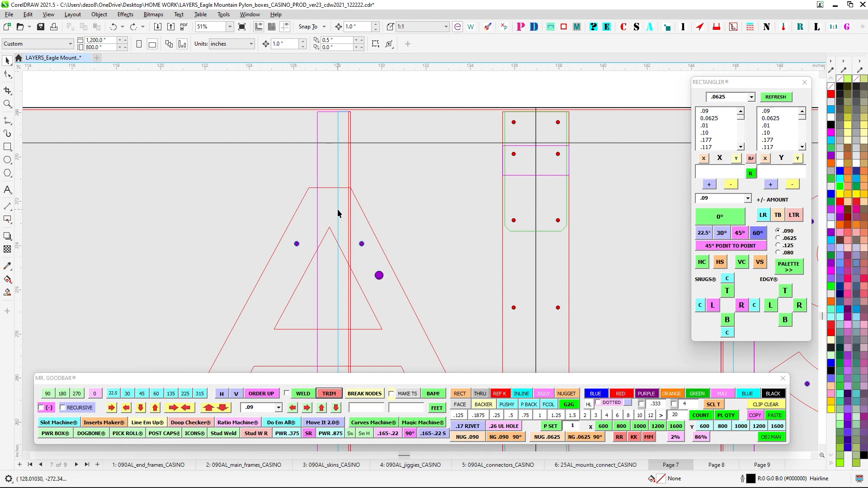
- Select the letter S together with its mounting holes
{"action": "scroll", "coordinate": [338, 207], "scroll_direction": "down", "scroll_amount": 3}
{"action": "scroll", "coordinate": [382, 188], "scroll_direction": "right", "scroll_amount": 6}
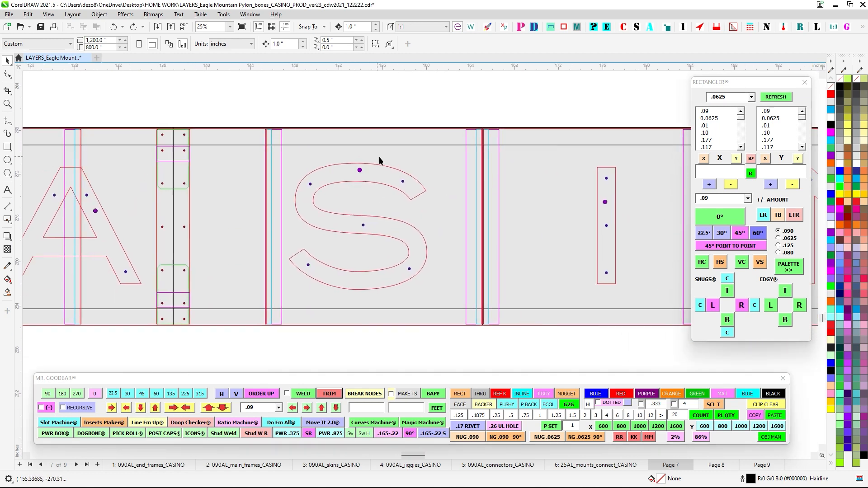
{"action": "left_click_drag", "start_coordinate": [293, 117], "coordinate": [460, 331]}
- Examine the mounting holes of the letters I, N and O, then those of C, A and S, against the frame uprights
{"action": "scroll", "coordinate": [244, 317], "scroll_direction": "down", "scroll_amount": 2}
{"action": "scroll", "coordinate": [362, 209], "scroll_direction": "right", "scroll_amount": 4}
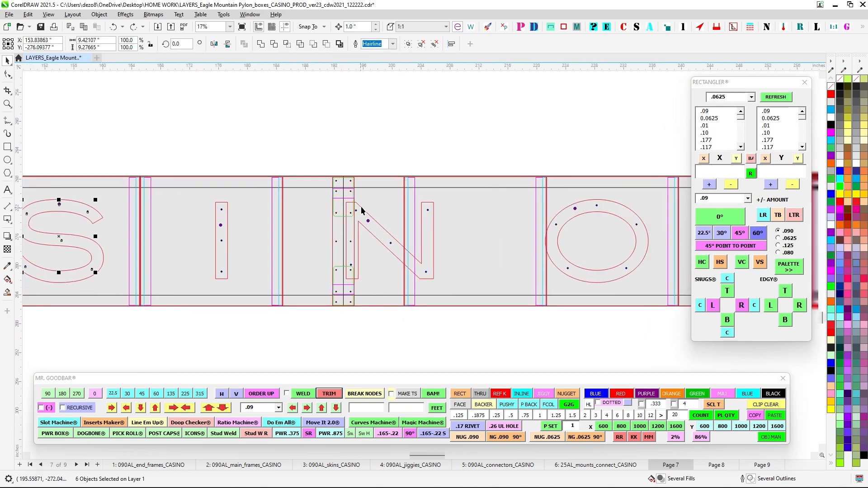
{"action": "scroll", "coordinate": [362, 210], "scroll_direction": "up", "scroll_amount": 6}
{"action": "left_click_drag", "start_coordinate": [534, 312], "coordinate": [403, 227]}
{"action": "scroll", "coordinate": [372, 232], "scroll_direction": "up", "scroll_amount": 1}
{"action": "scroll", "coordinate": [330, 242], "scroll_direction": "down", "scroll_amount": 3}
{"action": "left_click_drag", "start_coordinate": [516, 249], "coordinate": [236, 249]}
{"action": "scroll", "coordinate": [305, 186], "scroll_direction": "up", "scroll_amount": 3}
{"action": "scroll", "coordinate": [520, 213], "scroll_direction": "down", "scroll_amount": 5}
{"action": "left_click_drag", "start_coordinate": [343, 209], "coordinate": [558, 228]}
{"action": "scroll", "coordinate": [571, 229], "scroll_direction": "down", "scroll_amount": 2}
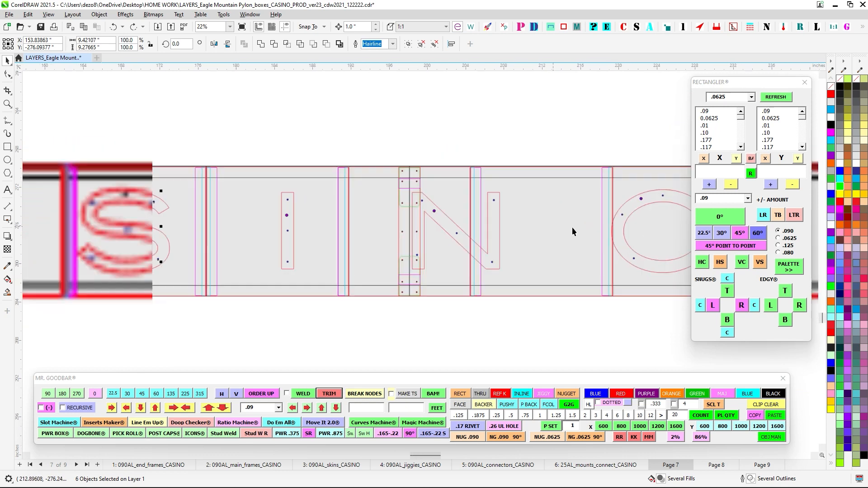
{"action": "left_click_drag", "start_coordinate": [358, 229], "coordinate": [636, 222]}
{"action": "left_click_drag", "start_coordinate": [402, 178], "coordinate": [656, 166]}
{"action": "scroll", "coordinate": [470, 213], "scroll_direction": "down", "scroll_amount": 2}
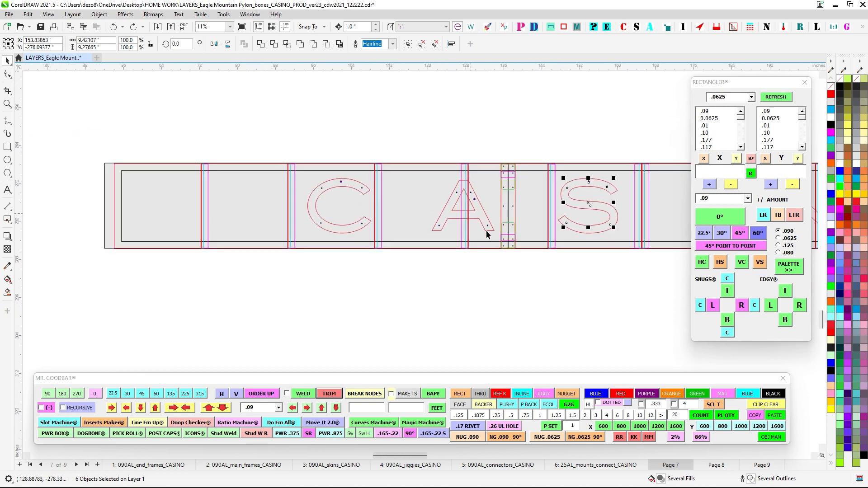
{"action": "left_click_drag", "start_coordinate": [363, 135], "coordinate": [289, 168]}
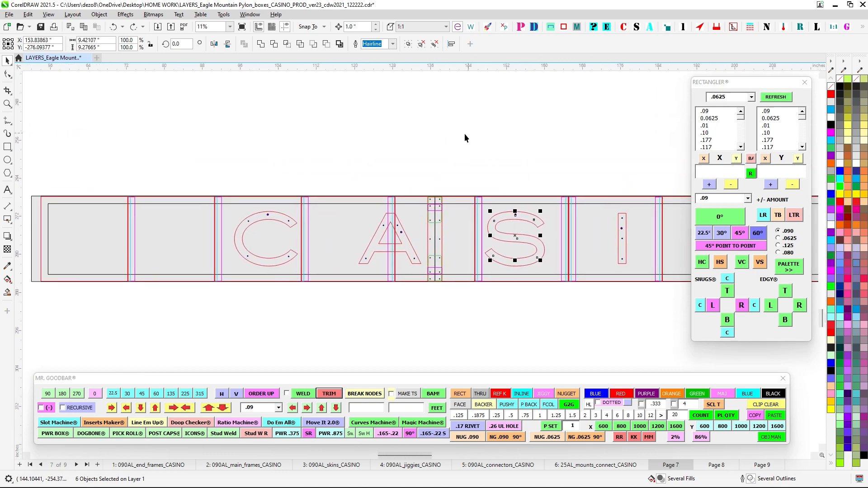
{"action": "left_click_drag", "start_coordinate": [465, 134], "coordinate": [485, 124]}
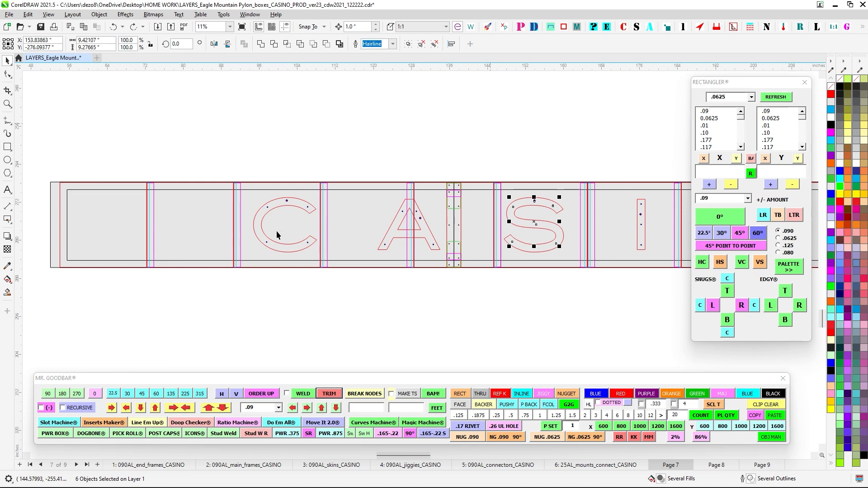
- Select the letter C with its mounting holes, then the frame upright just before the C
{"action": "scroll", "coordinate": [307, 208], "scroll_direction": "up", "scroll_amount": 3}
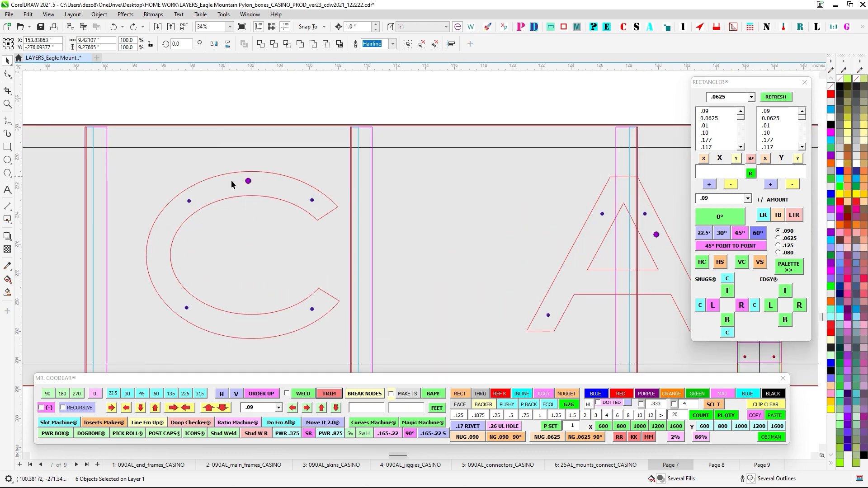
{"action": "scroll", "coordinate": [330, 203], "scroll_direction": "down", "scroll_amount": 3}
{"action": "left_click_drag", "start_coordinate": [388, 190], "coordinate": [249, 203]}
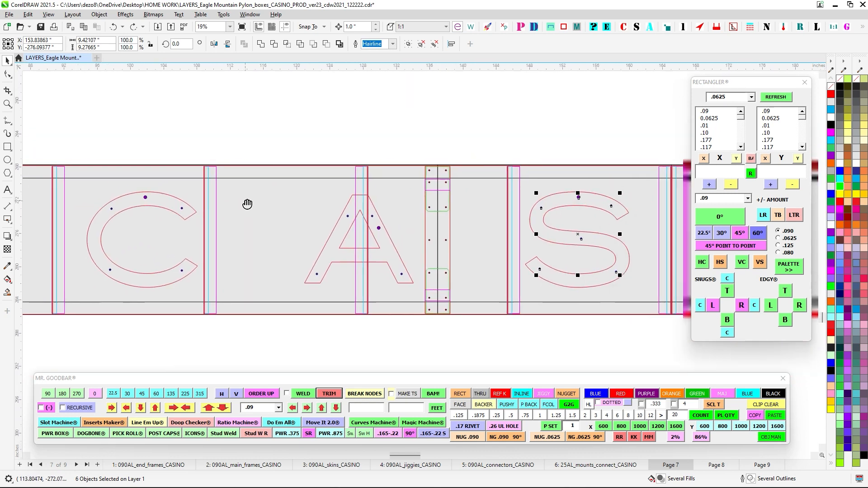
{"action": "scroll", "coordinate": [382, 186], "scroll_direction": "up", "scroll_amount": 1}
{"action": "scroll", "coordinate": [382, 186], "scroll_direction": "down", "scroll_amount": 3}
{"action": "scroll", "coordinate": [254, 131], "scroll_direction": "up", "scroll_amount": 3}
{"action": "left_click_drag", "start_coordinate": [165, 165], "coordinate": [371, 308]}
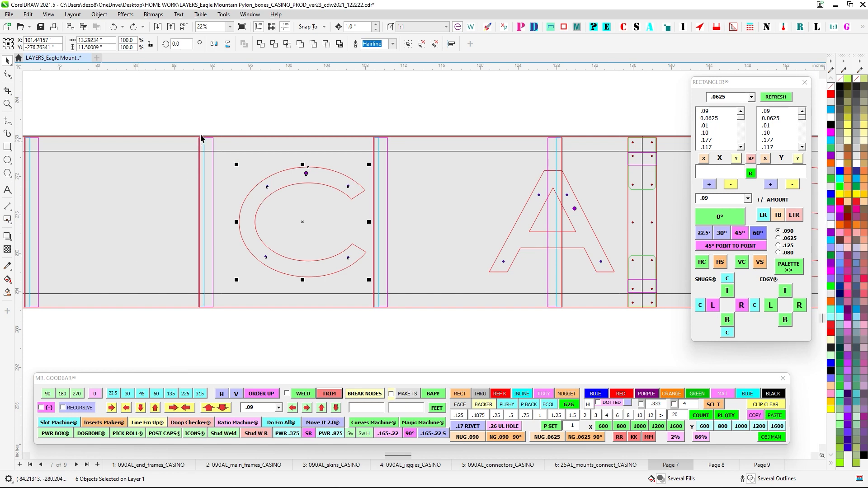
{"action": "left_click_drag", "start_coordinate": [178, 111], "coordinate": [222, 386]}
- Select the splice upright with its rivet holes between the first octagonal opening and the middle of the MAIN frame
{"action": "scroll", "coordinate": [221, 218], "scroll_direction": "down", "scroll_amount": 2}
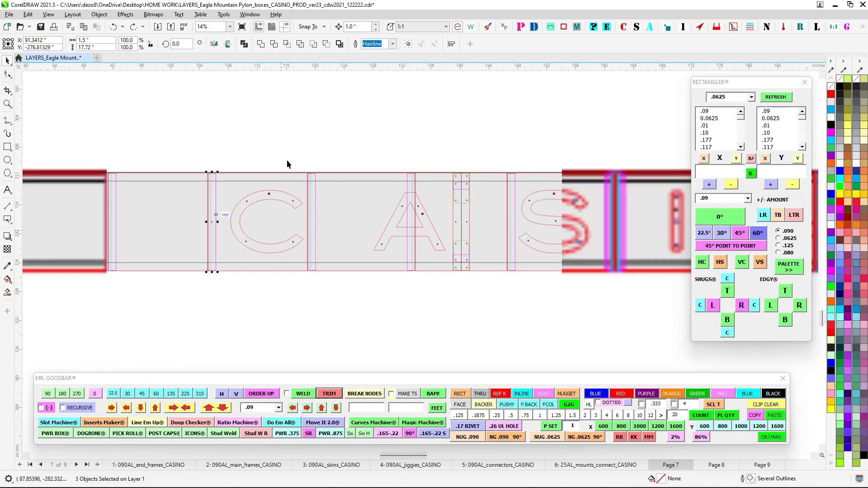
{"action": "left_click_drag", "start_coordinate": [289, 149], "coordinate": [360, 140]}
{"action": "left_click_drag", "start_coordinate": [222, 152], "coordinate": [334, 140]}
{"action": "scroll", "coordinate": [213, 169], "scroll_direction": "up", "scroll_amount": 2}
{"action": "scroll", "coordinate": [221, 160], "scroll_direction": "down", "scroll_amount": 2}
{"action": "left_click_drag", "start_coordinate": [246, 171], "coordinate": [282, 214]}
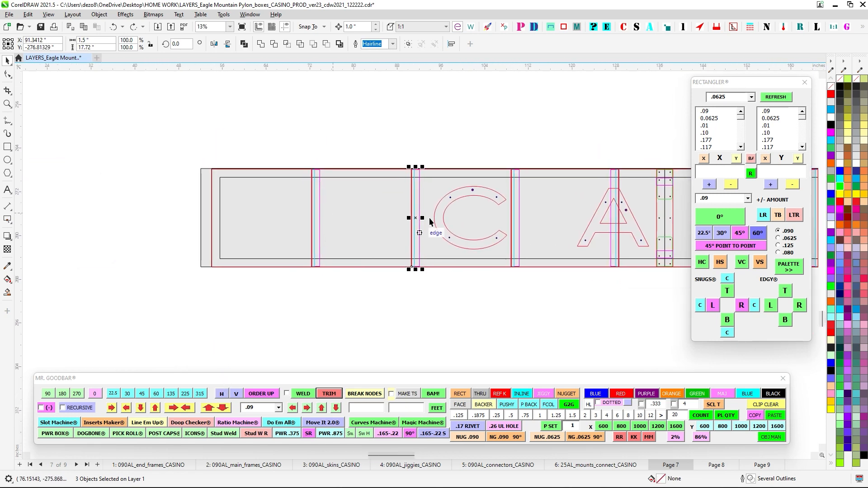
{"action": "scroll", "coordinate": [429, 219], "scroll_direction": "down", "scroll_amount": 5}
{"action": "left_click_drag", "start_coordinate": [444, 163], "coordinate": [265, 346]}
{"action": "scroll", "coordinate": [330, 262], "scroll_direction": "down", "scroll_amount": 4}
{"action": "left_click_drag", "start_coordinate": [330, 265], "coordinate": [356, 329]}
{"action": "left_click_drag", "start_coordinate": [377, 260], "coordinate": [387, 336]}
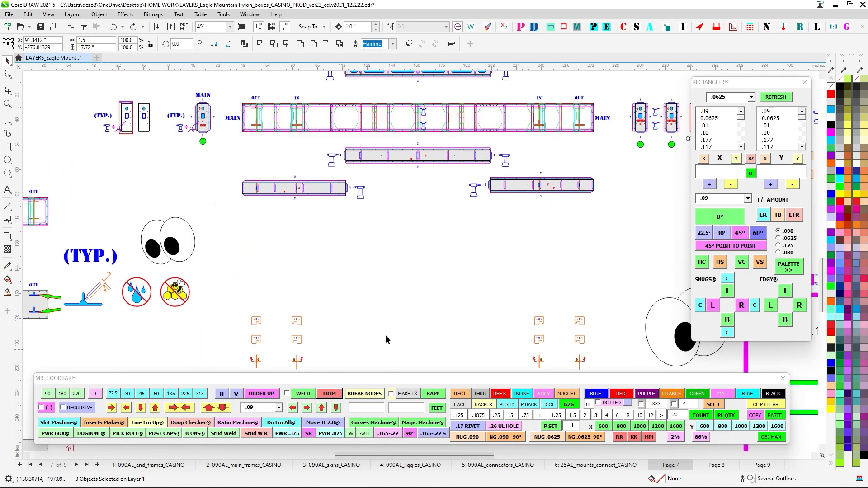
{"action": "left_click_drag", "start_coordinate": [363, 186], "coordinate": [384, 270]}
{"action": "scroll", "coordinate": [381, 213], "scroll_direction": "up", "scroll_amount": 2}
{"action": "scroll", "coordinate": [429, 165], "scroll_direction": "up", "scroll_amount": 1}
{"action": "scroll", "coordinate": [431, 167], "scroll_direction": "up", "scroll_amount": 3}
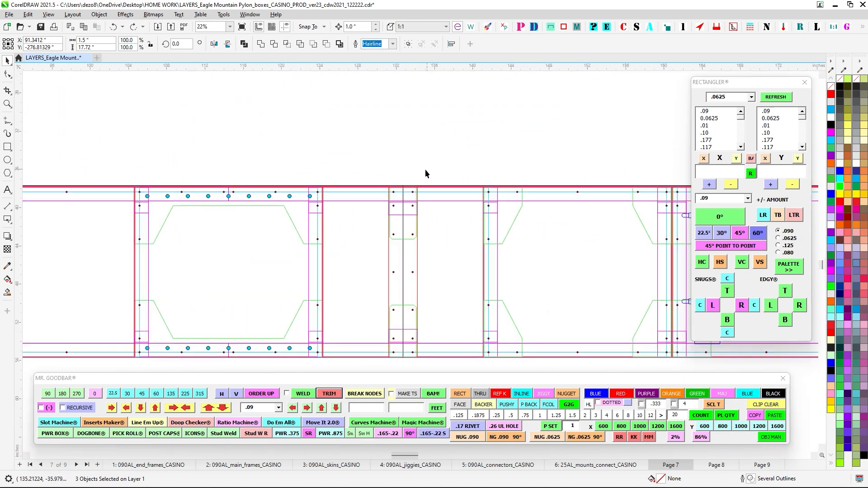
{"action": "left_click_drag", "start_coordinate": [371, 155], "coordinate": [429, 365]}
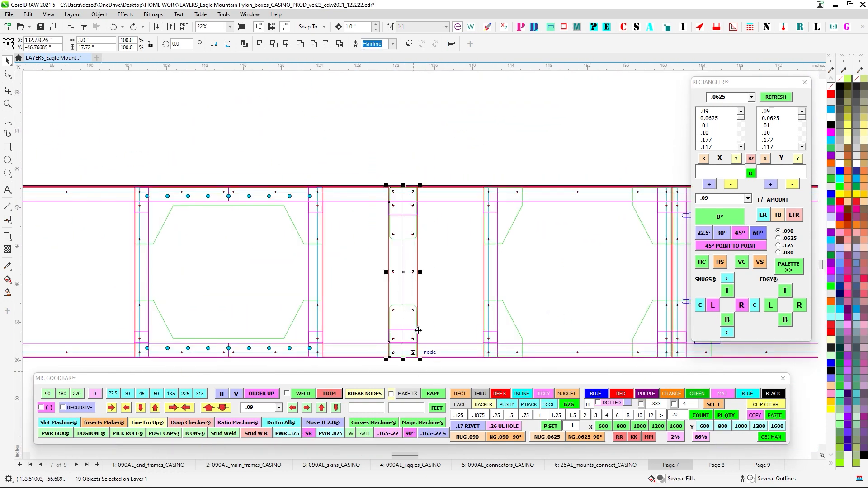
- Examine the MAIN frame's uprights, openings, and IN and OUT mounts along its right half
{"action": "scroll", "coordinate": [419, 325], "scroll_direction": "down", "scroll_amount": 1}
{"action": "left_click_drag", "start_coordinate": [459, 230], "coordinate": [253, 208]}
{"action": "left_click_drag", "start_coordinate": [455, 205], "coordinate": [332, 193]}
{"action": "scroll", "coordinate": [577, 227], "scroll_direction": "up", "scroll_amount": 1}
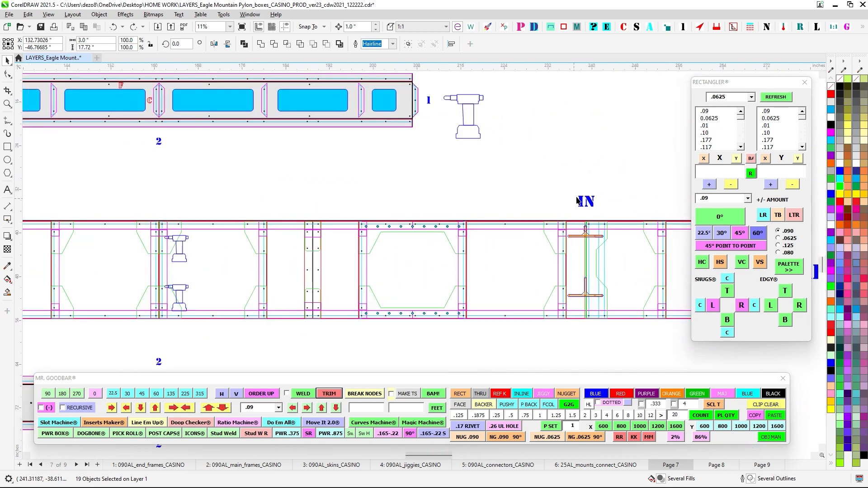
{"action": "left_click_drag", "start_coordinate": [582, 200], "coordinate": [251, 192]}
{"action": "scroll", "coordinate": [445, 218], "scroll_direction": "up", "scroll_amount": 2}
{"action": "scroll", "coordinate": [448, 227], "scroll_direction": "down", "scroll_amount": 2}
{"action": "left_click_drag", "start_coordinate": [496, 252], "coordinate": [609, 222]}
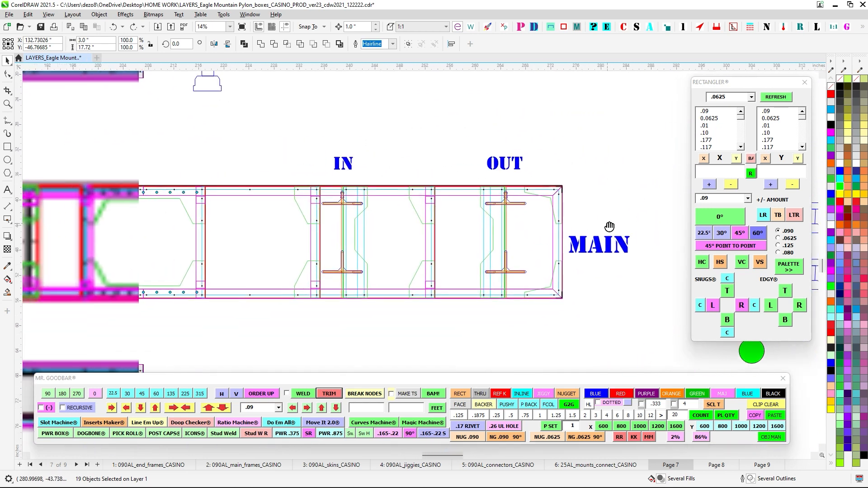
{"action": "scroll", "coordinate": [606, 247], "scroll_direction": "down", "scroll_amount": 3}
{"action": "left_click_drag", "start_coordinate": [489, 301], "coordinate": [560, 302]}
- Clear the selection and save the drawing file
{"action": "left_click", "coordinate": [550, 156]}
{"action": "scroll", "coordinate": [558, 153], "scroll_direction": "down", "scroll_amount": 2}
{"action": "mouse_move", "coordinate": [557, 153]}
{"action": "left_mouse_down"}
{"action": "mouse_move", "coordinate": [554, 179]}
{"action": "mouse_move", "coordinate": [582, 184]}
{"action": "mouse_move", "coordinate": [579, 173]}
{"action": "left_mouse_up"}
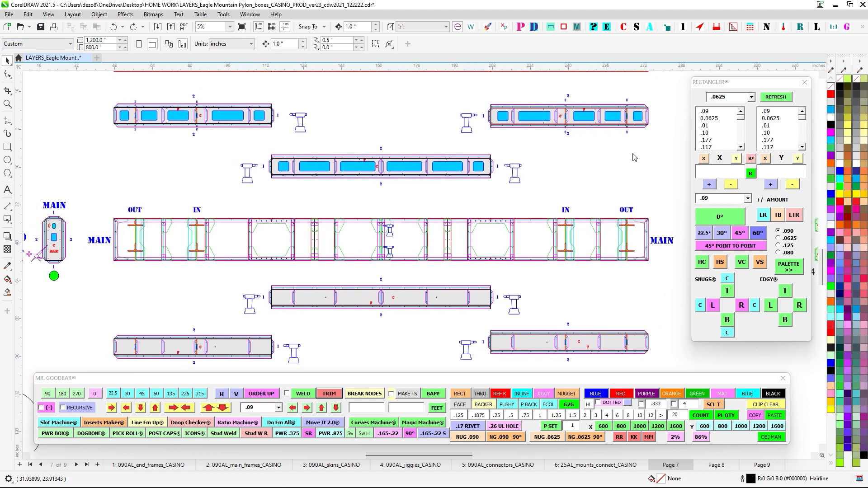
{"action": "key", "text": "ctrl+s"}
- Examine the IN and OUT frame profiles, checking the mount bracket slots and the oval wiring openings
{"action": "scroll", "coordinate": [646, 169], "scroll_direction": "down", "scroll_amount": 1}
{"action": "left_click_drag", "start_coordinate": [647, 170], "coordinate": [401, 251]}
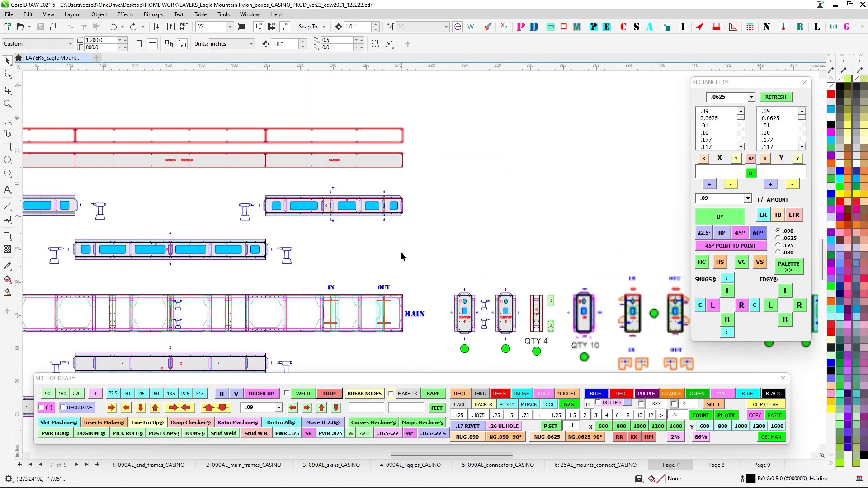
{"action": "left_click_drag", "start_coordinate": [635, 219], "coordinate": [316, 148]}
{"action": "scroll", "coordinate": [414, 163], "scroll_direction": "up", "scroll_amount": 2}
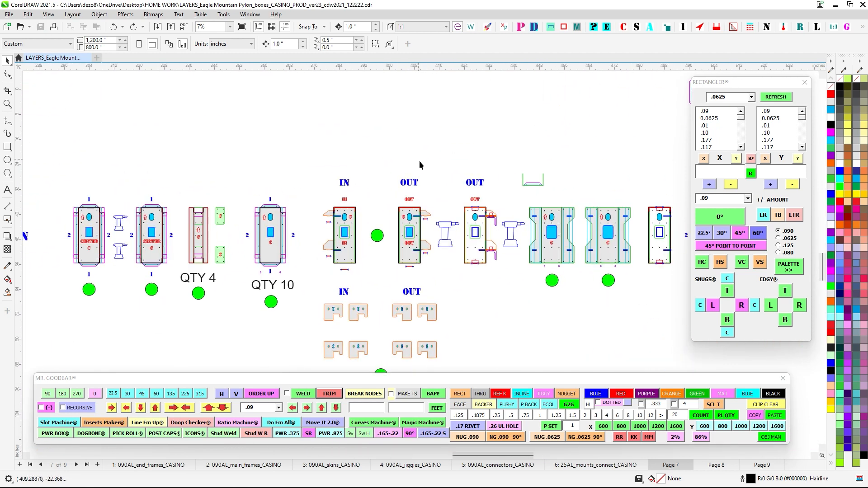
{"action": "scroll", "coordinate": [434, 213], "scroll_direction": "up", "scroll_amount": 3}
{"action": "scroll", "coordinate": [438, 217], "scroll_direction": "up", "scroll_amount": 4}
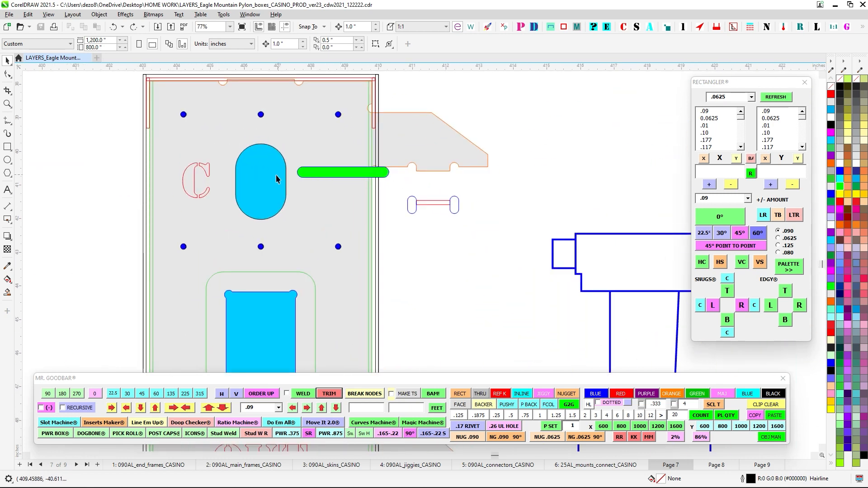
{"action": "scroll", "coordinate": [409, 191], "scroll_direction": "down", "scroll_amount": 1}
{"action": "scroll", "coordinate": [579, 200], "scroll_direction": "down", "scroll_amount": 2}
{"action": "scroll", "coordinate": [575, 195], "scroll_direction": "up", "scroll_amount": 3}
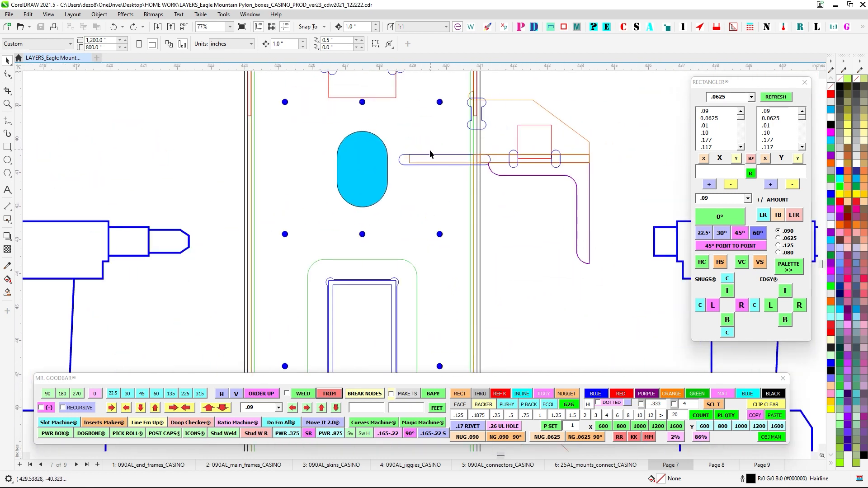
{"action": "scroll", "coordinate": [472, 161], "scroll_direction": "up", "scroll_amount": 2}
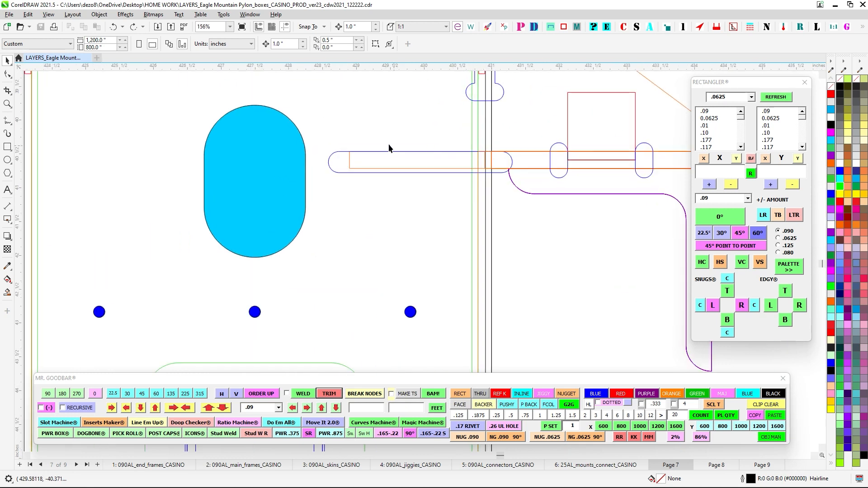
{"action": "scroll", "coordinate": [506, 165], "scroll_direction": "down", "scroll_amount": 4}
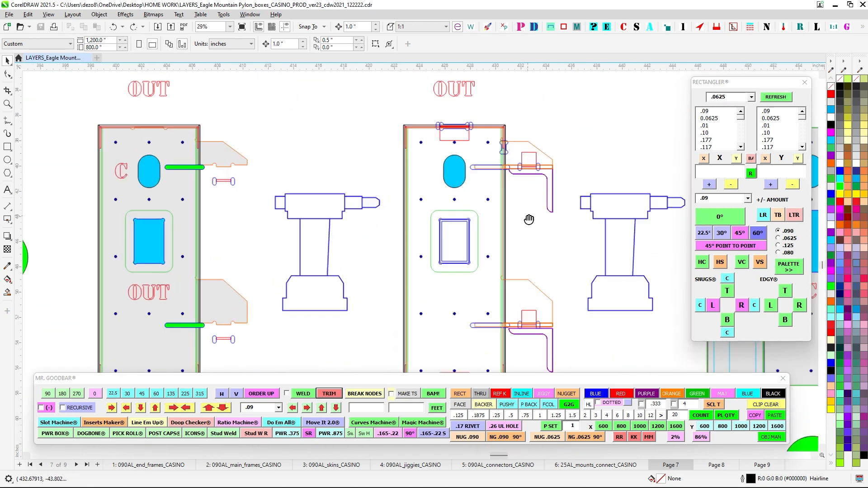
{"action": "scroll", "coordinate": [498, 219], "scroll_direction": "up", "scroll_amount": 3}
{"action": "scroll", "coordinate": [435, 231], "scroll_direction": "down", "scroll_amount": 5}
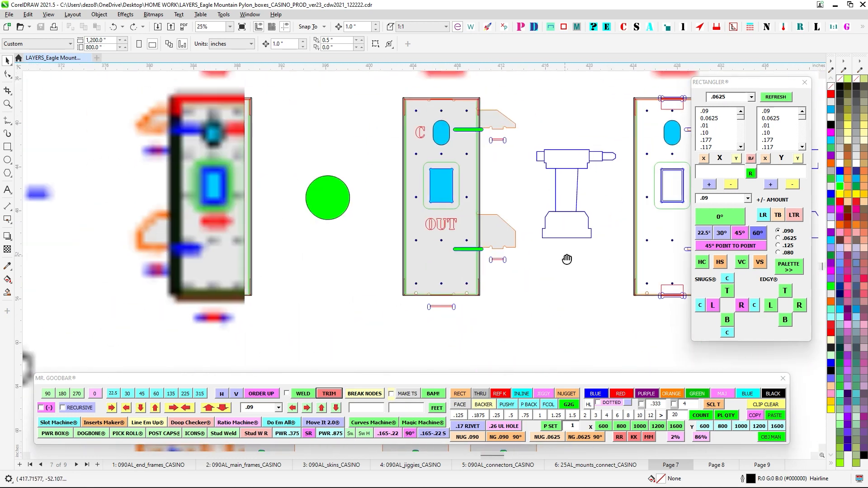
- Examine the pole cross-section assemblies and the box frame layouts below the CASINO title
{"action": "left_click_drag", "start_coordinate": [479, 258], "coordinate": [364, 141]}
{"action": "scroll", "coordinate": [504, 236], "scroll_direction": "down", "scroll_amount": 1}
{"action": "scroll", "coordinate": [449, 211], "scroll_direction": "down", "scroll_amount": 1}
{"action": "scroll", "coordinate": [452, 214], "scroll_direction": "down", "scroll_amount": 1}
{"action": "left_click_drag", "start_coordinate": [475, 240], "coordinate": [426, 272]}
{"action": "mouse_move", "coordinate": [466, 137]}
{"action": "left_mouse_down"}
{"action": "mouse_move", "coordinate": [225, 210]}
{"action": "mouse_move", "coordinate": [234, 209]}
{"action": "left_mouse_up"}
{"action": "left_click_drag", "start_coordinate": [243, 158], "coordinate": [302, 225]}
{"action": "left_click_drag", "start_coordinate": [334, 135], "coordinate": [444, 313]}
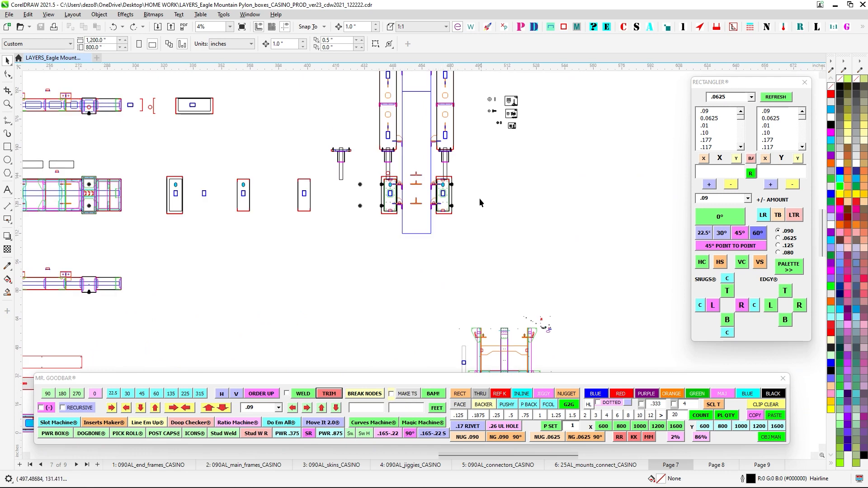
{"action": "left_click_drag", "start_coordinate": [307, 84], "coordinate": [351, 176]}
{"action": "scroll", "coordinate": [351, 176], "scroll_direction": "up", "scroll_amount": 1}
{"action": "left_click_drag", "start_coordinate": [284, 221], "coordinate": [509, 192]}
{"action": "scroll", "coordinate": [508, 226], "scroll_direction": "down", "scroll_amount": 1}
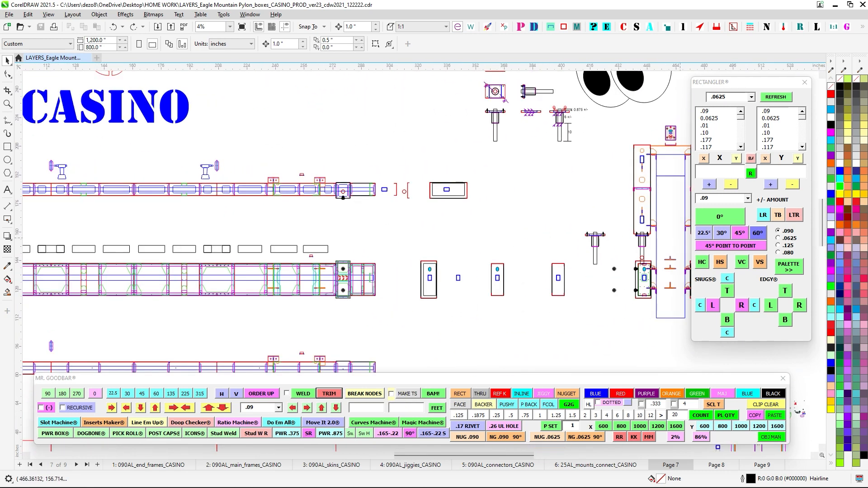